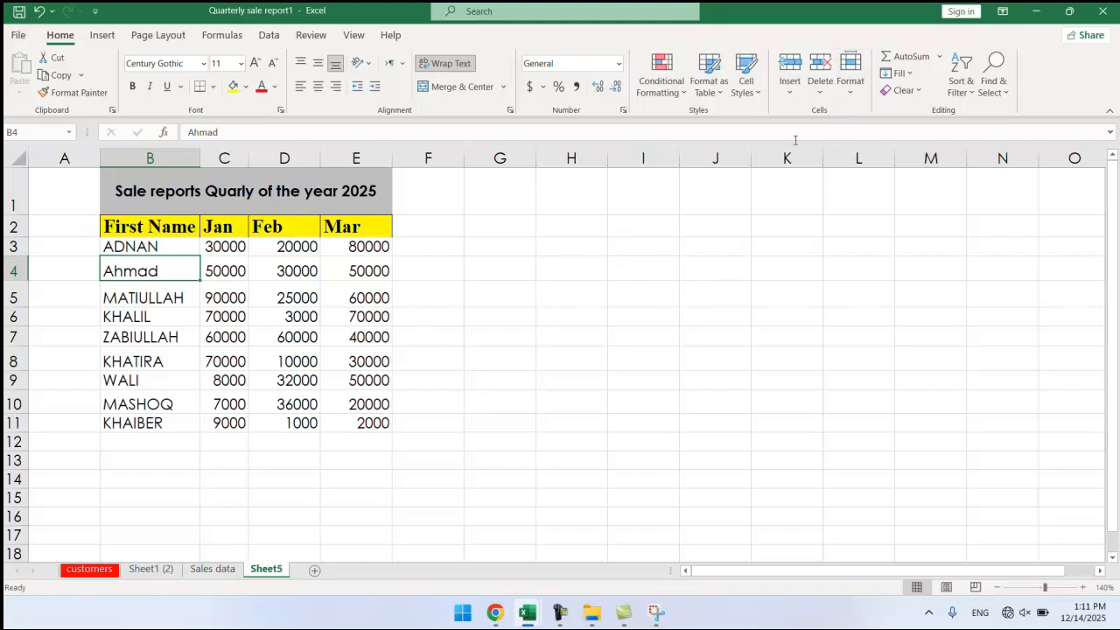
Look over the table by selecting the names B4:B11 and the Jan figures C4:C11, ending on B4.
{"action": "left_click", "coordinate": [459, 297]}
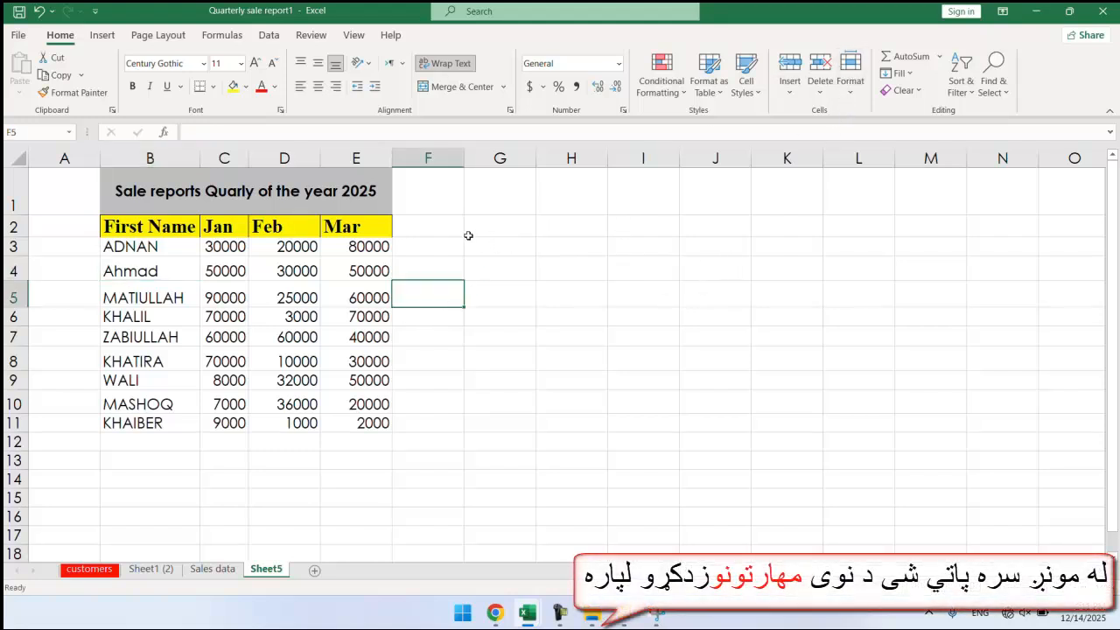
{"action": "left_click", "coordinate": [171, 266]}
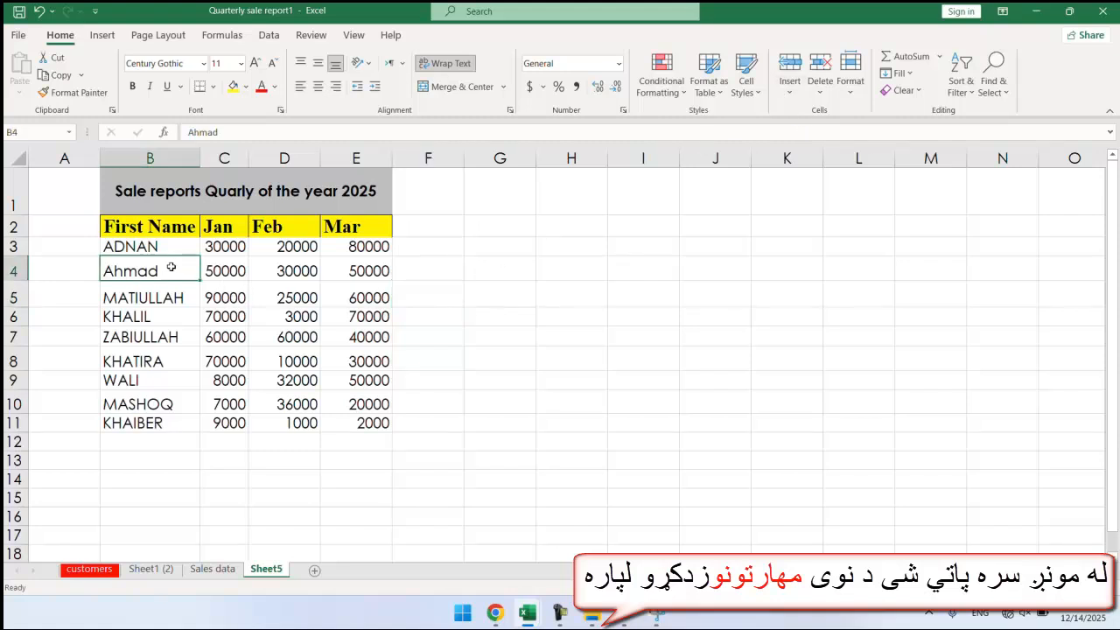
{"action": "left_click", "coordinate": [786, 93]}
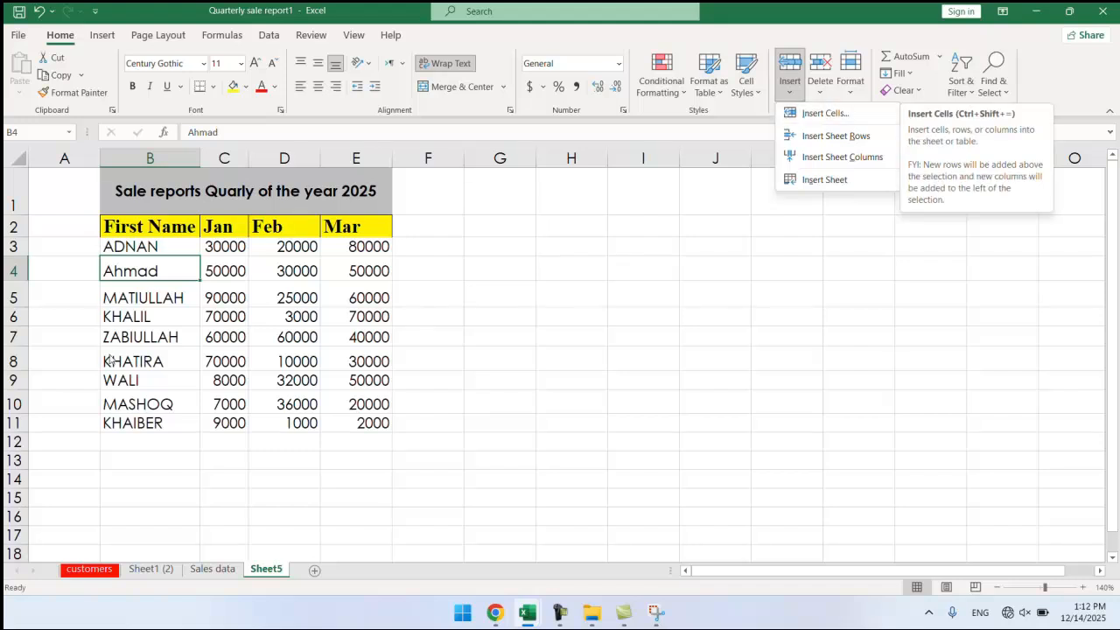
{"action": "left_click", "coordinate": [183, 302]}
{"action": "left_click_drag", "start_coordinate": [174, 266], "coordinate": [148, 414]}
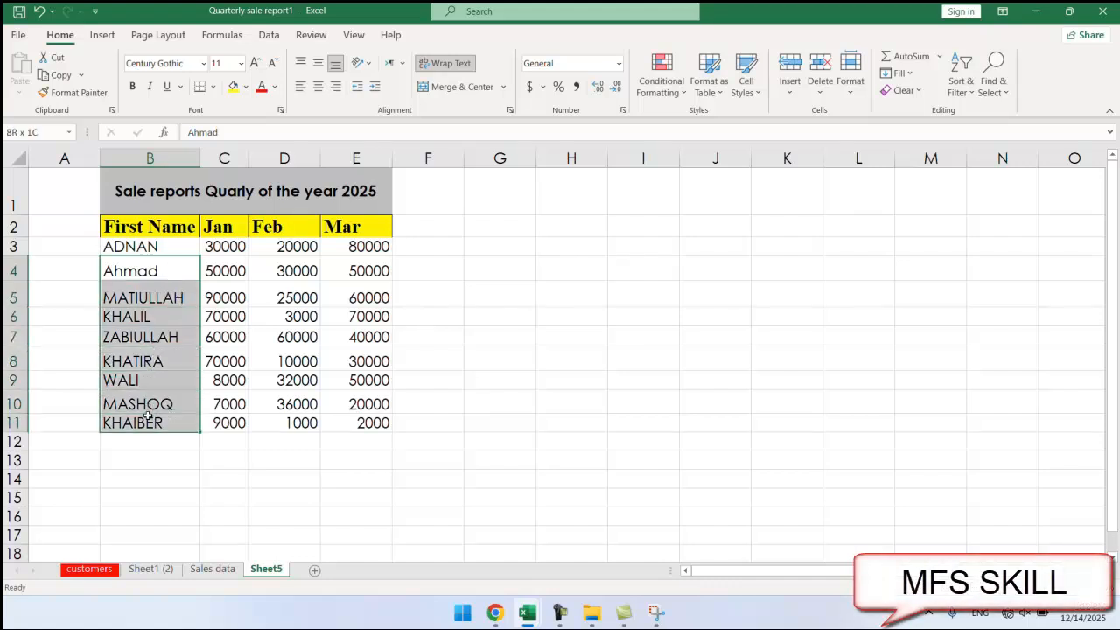
{"action": "left_click", "coordinate": [232, 278]}
{"action": "left_click_drag", "start_coordinate": [232, 278], "coordinate": [208, 424]}
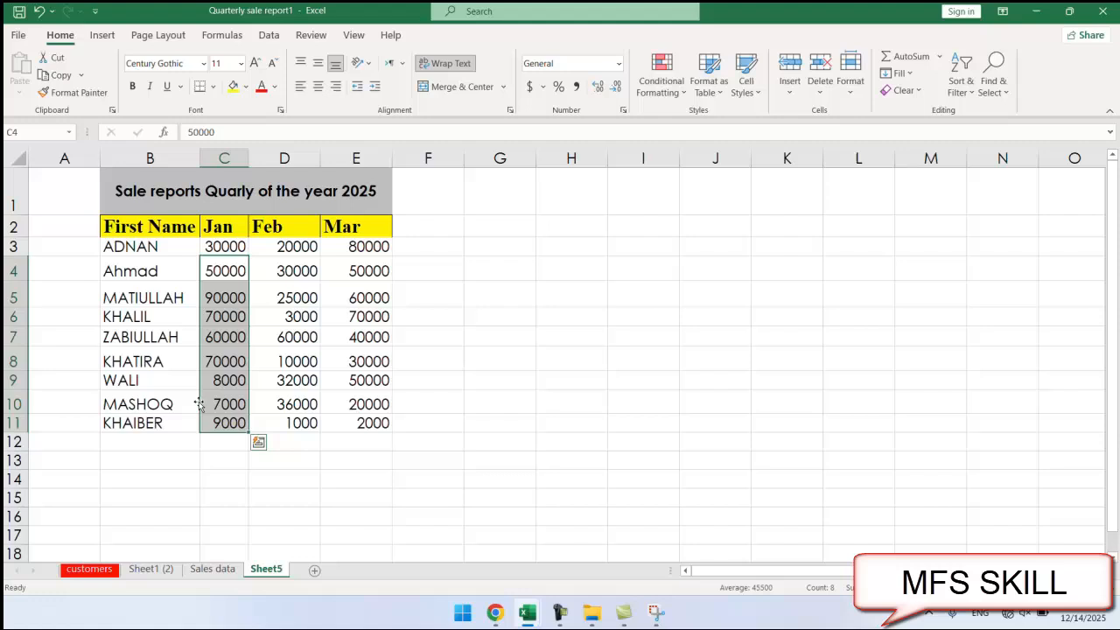
{"action": "left_click", "coordinate": [159, 271]}
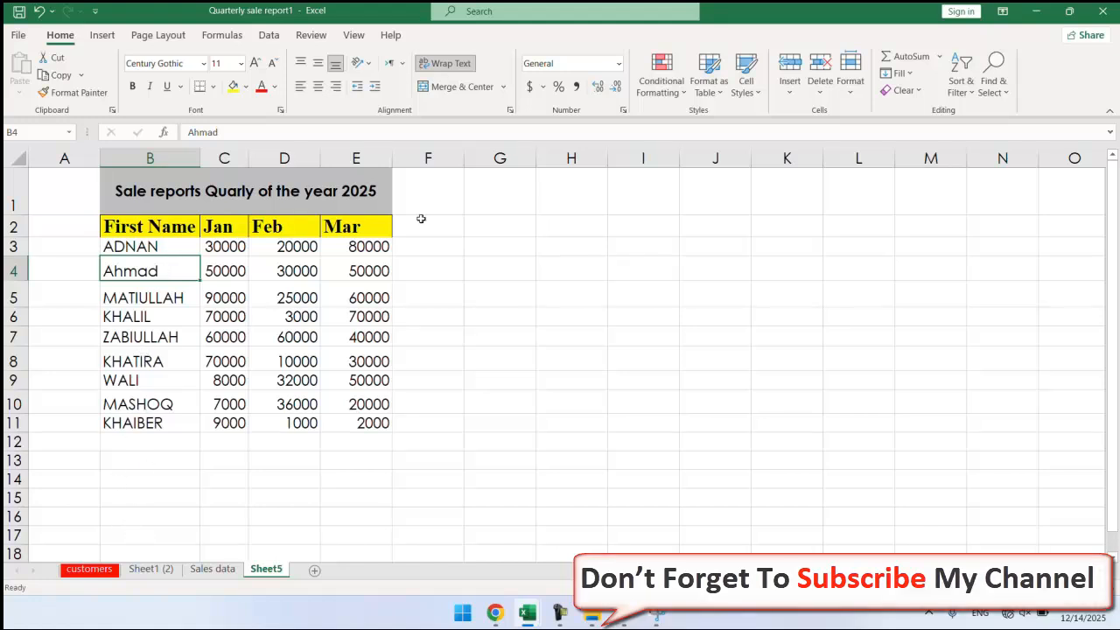
Insert a cell at B4 with Shift cells down and type a new first name there.
{"action": "left_click", "coordinate": [788, 93]}
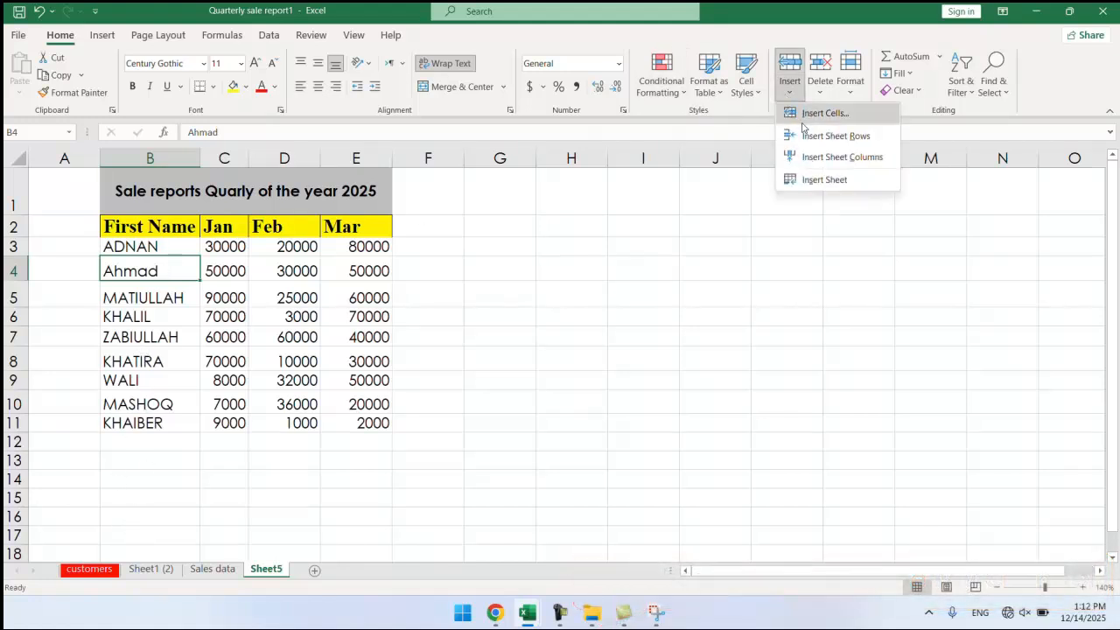
{"action": "left_click", "coordinate": [793, 112]}
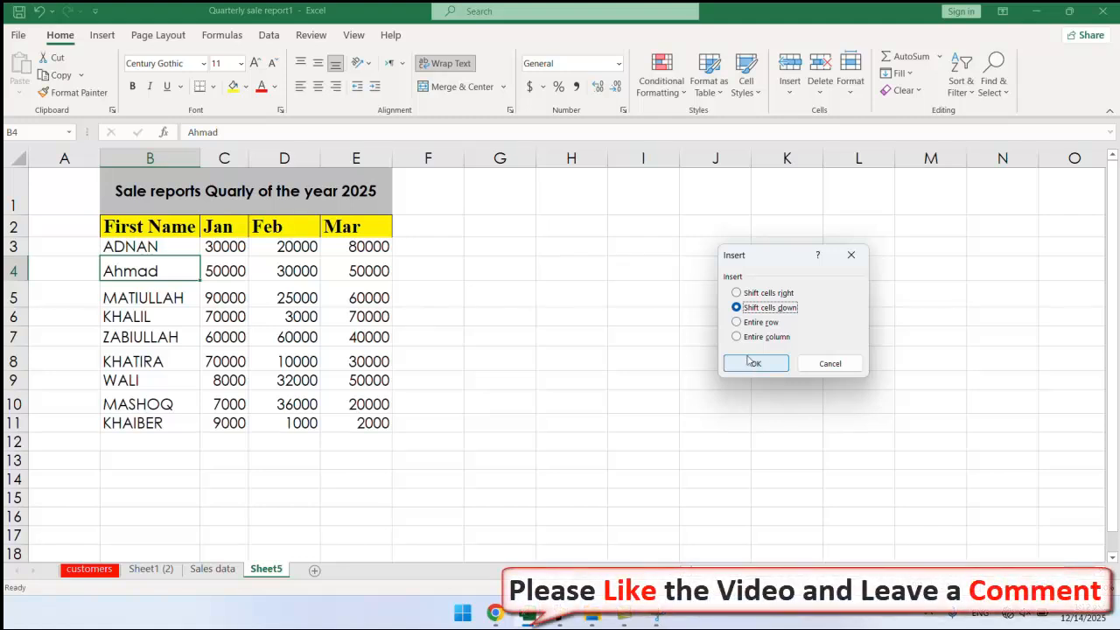
{"action": "left_click", "coordinate": [752, 362]}
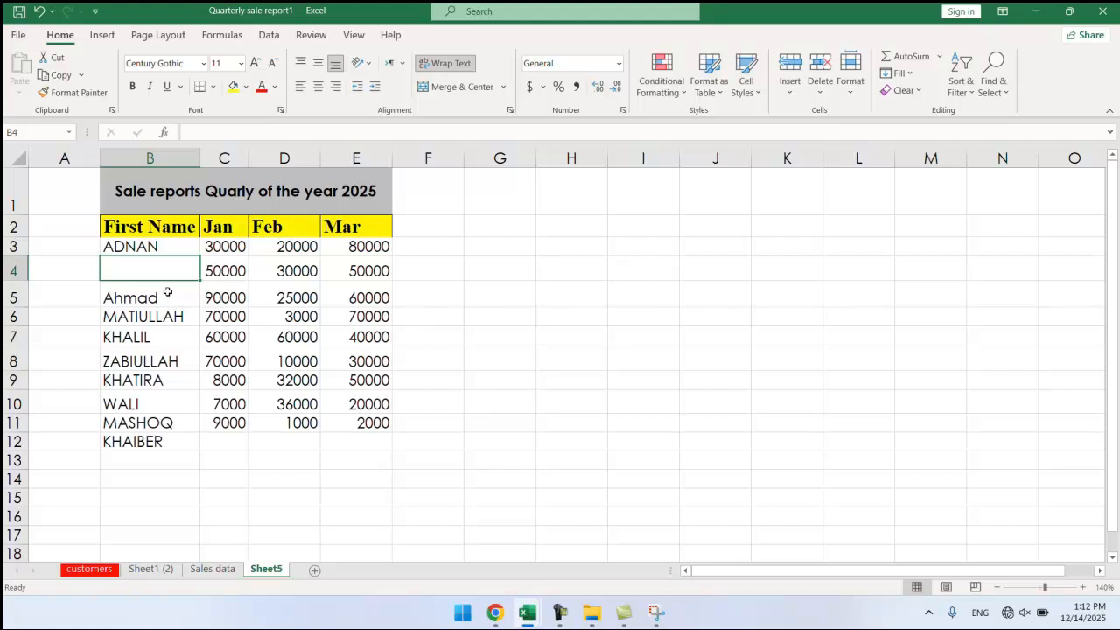
{"action": "type", "text": "nangalai"}
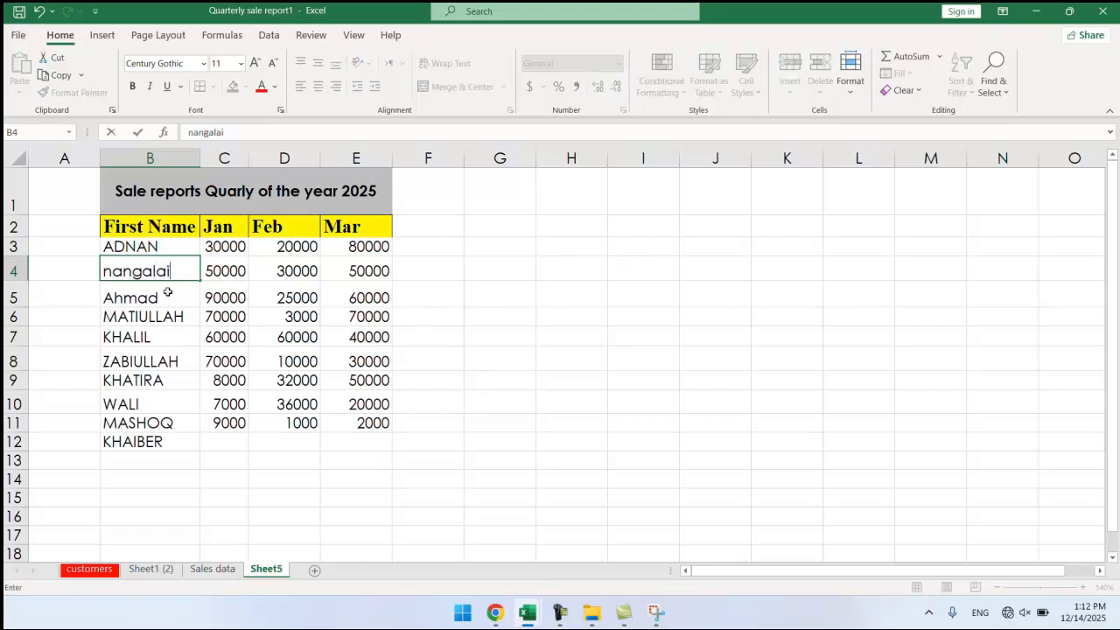
{"action": "left_click", "coordinate": [161, 298]}
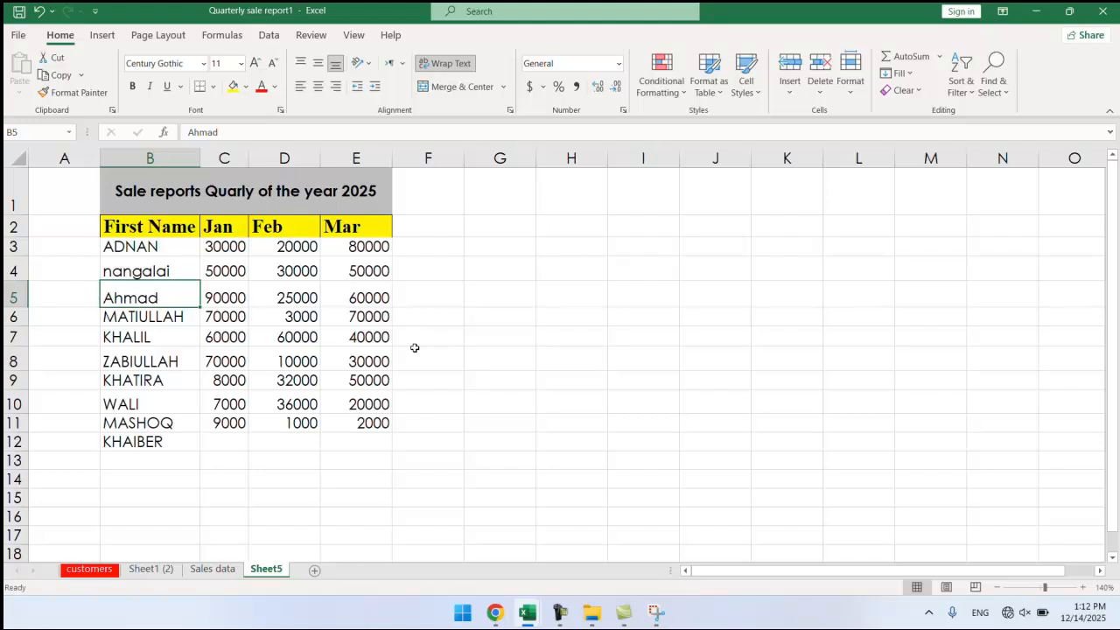
{"action": "left_click", "coordinate": [98, 293]}
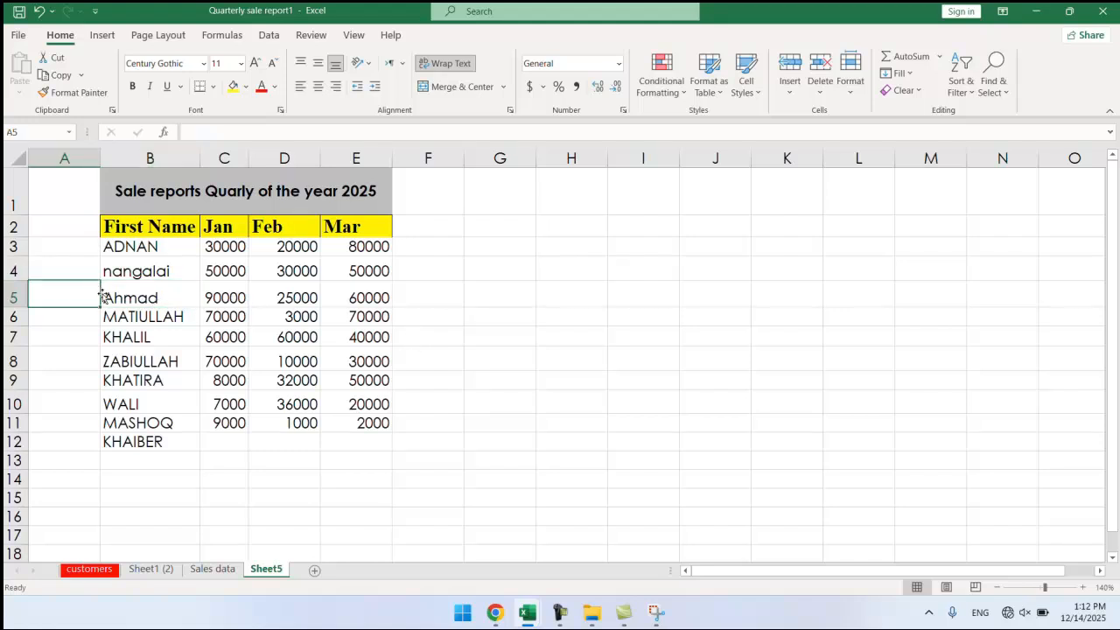
{"action": "left_click", "coordinate": [125, 298]}
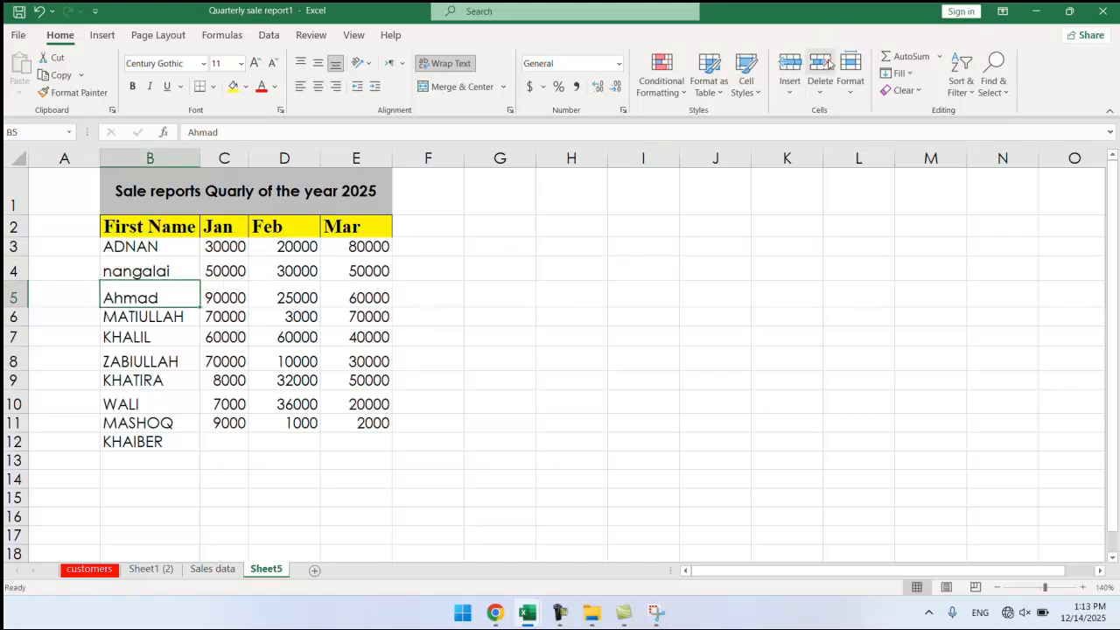
{"action": "left_click", "coordinate": [789, 83]}
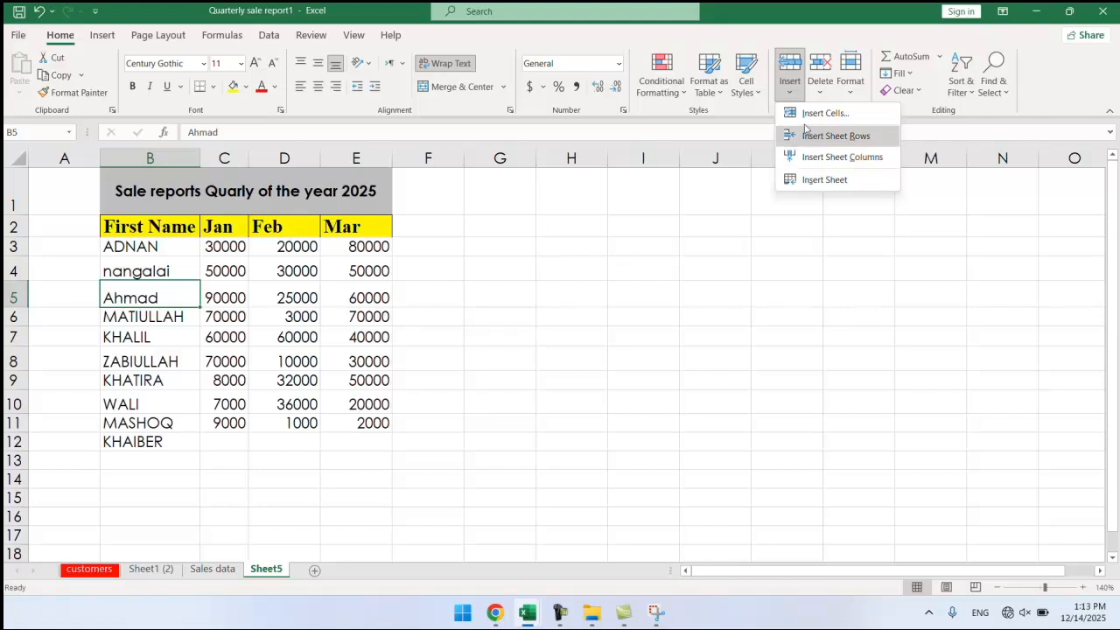
{"action": "left_click", "coordinate": [807, 116]}
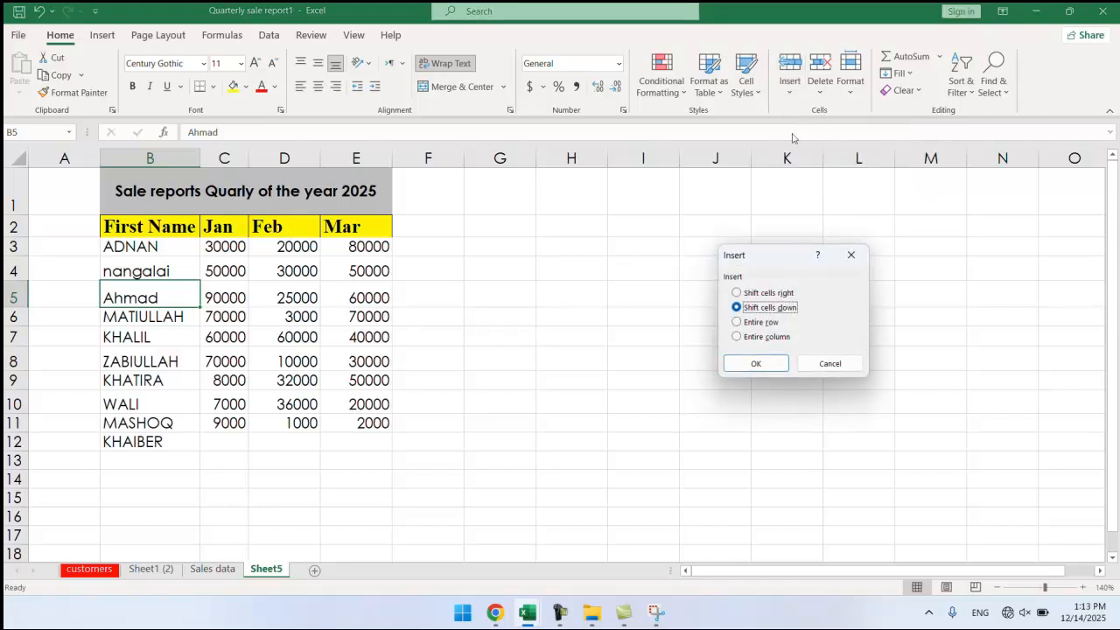
{"action": "left_click", "coordinate": [738, 294]}
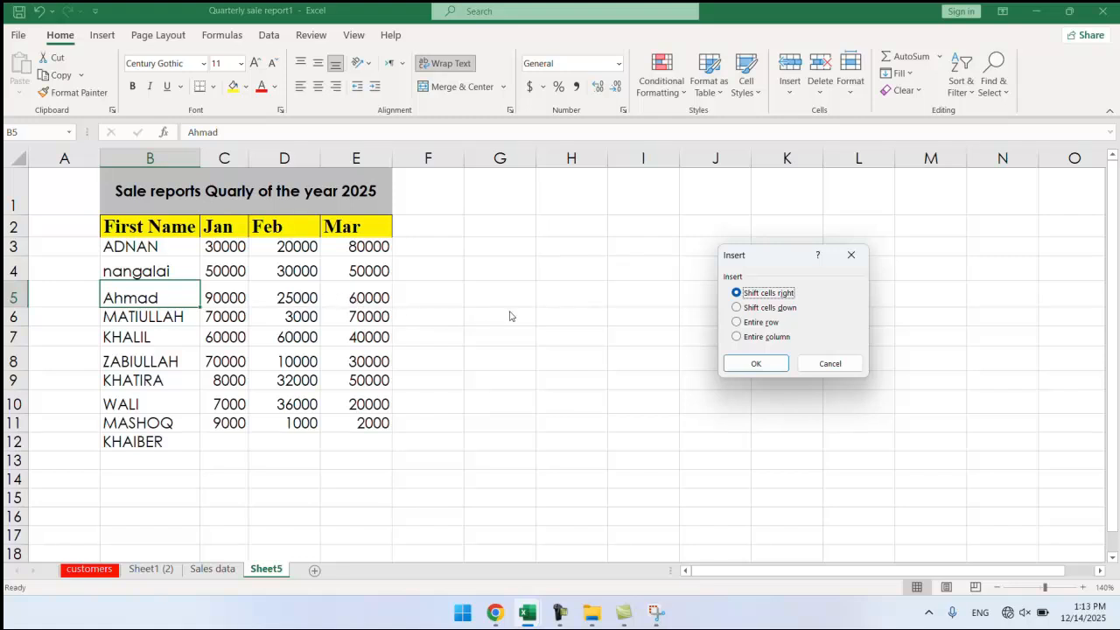
{"action": "left_click", "coordinate": [766, 368]}
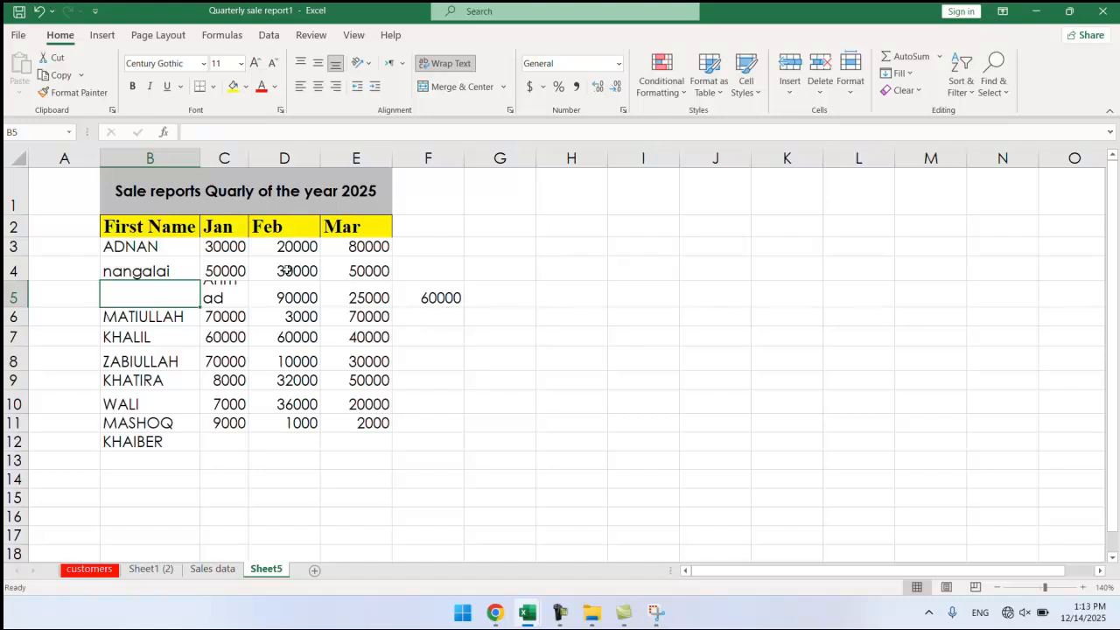
{"action": "left_click_drag", "start_coordinate": [249, 159], "coordinate": [274, 159]}
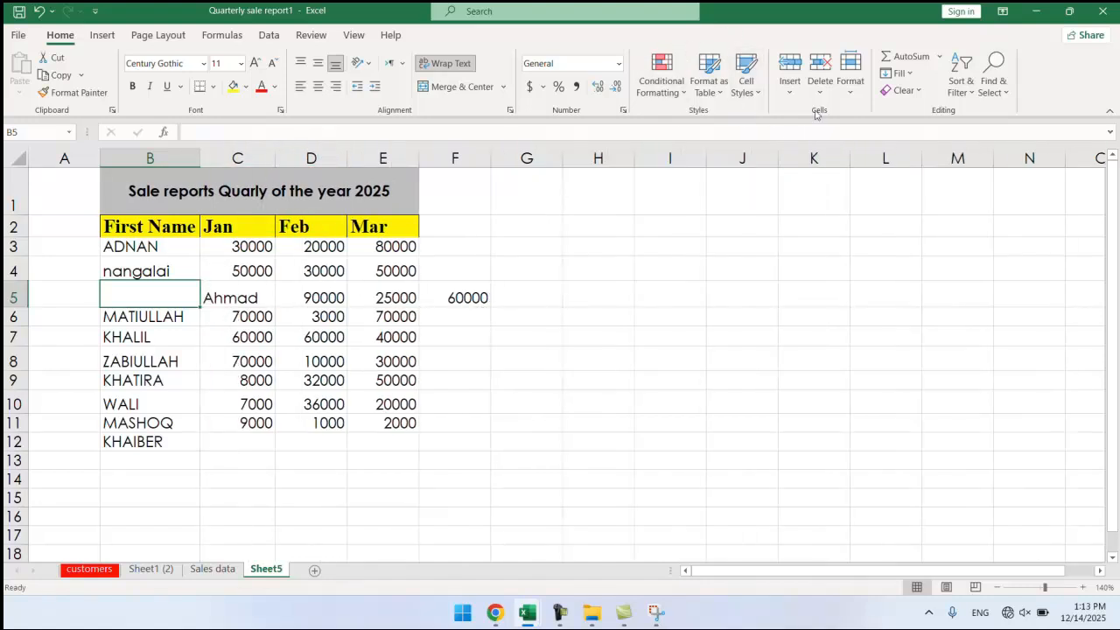
{"action": "left_click", "coordinate": [792, 92]}
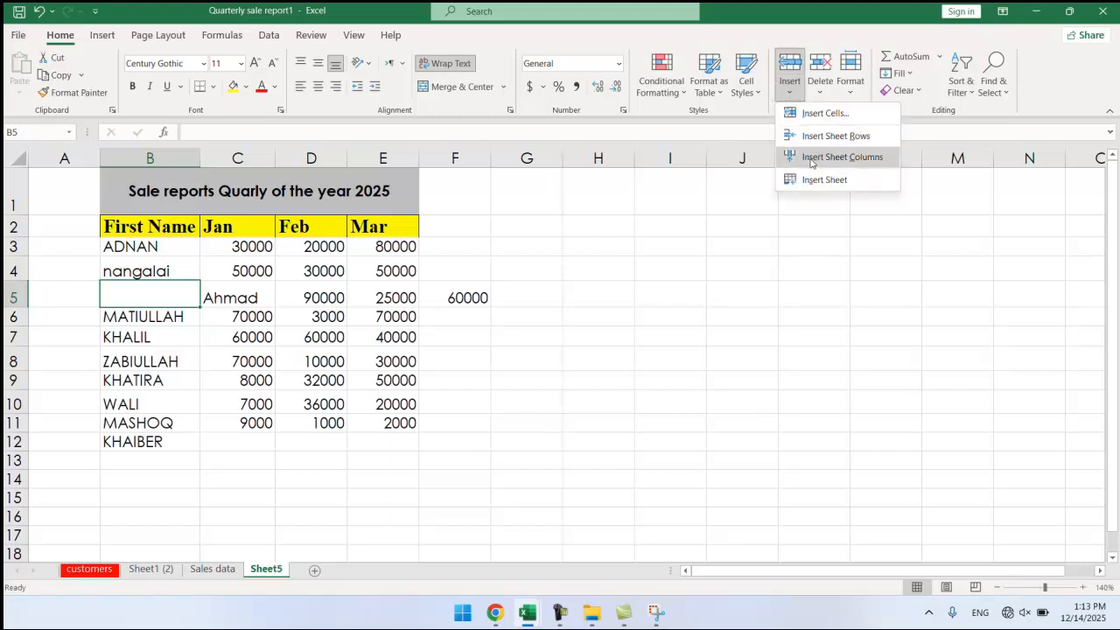
{"action": "left_click", "coordinate": [770, 237]}
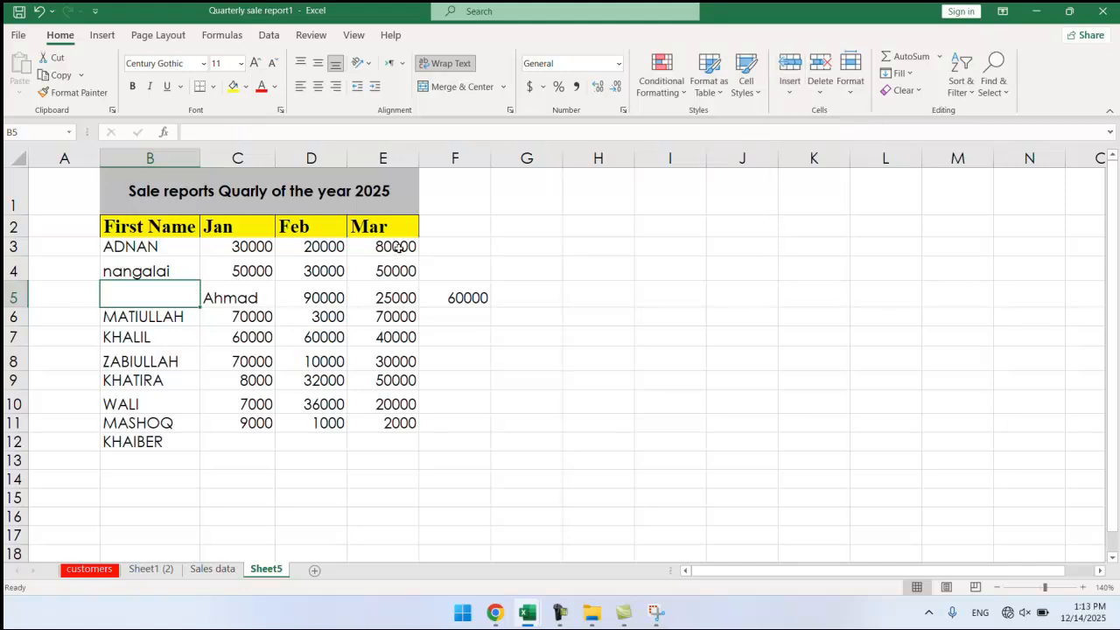
{"action": "key", "text": "ctrl+z"}
{"action": "key", "text": "ctrl+z"}
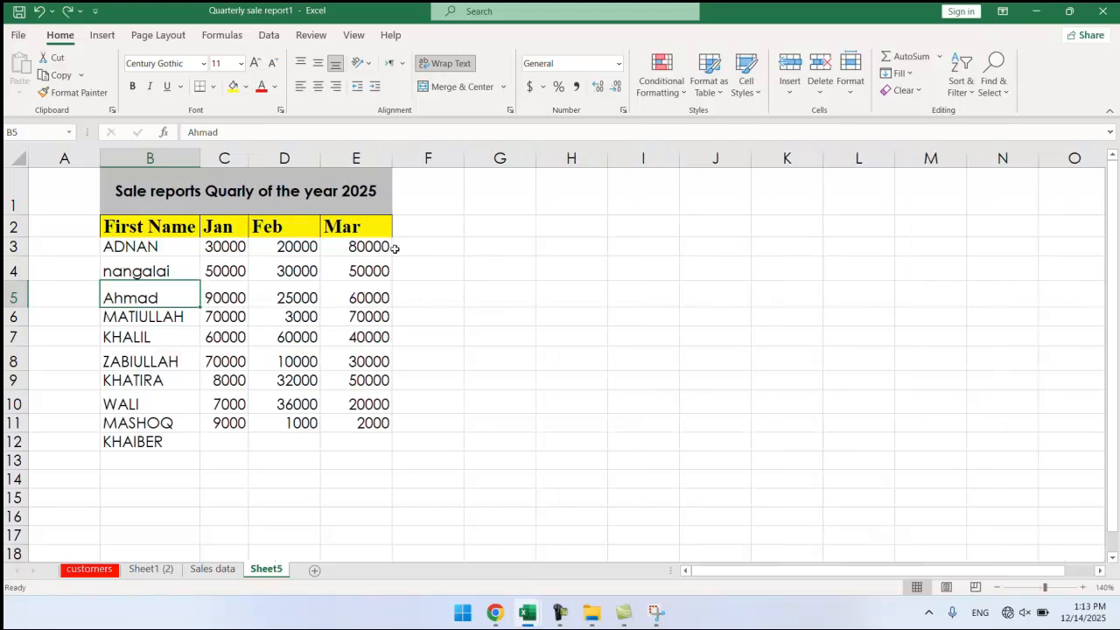
{"action": "left_click", "coordinate": [224, 262]}
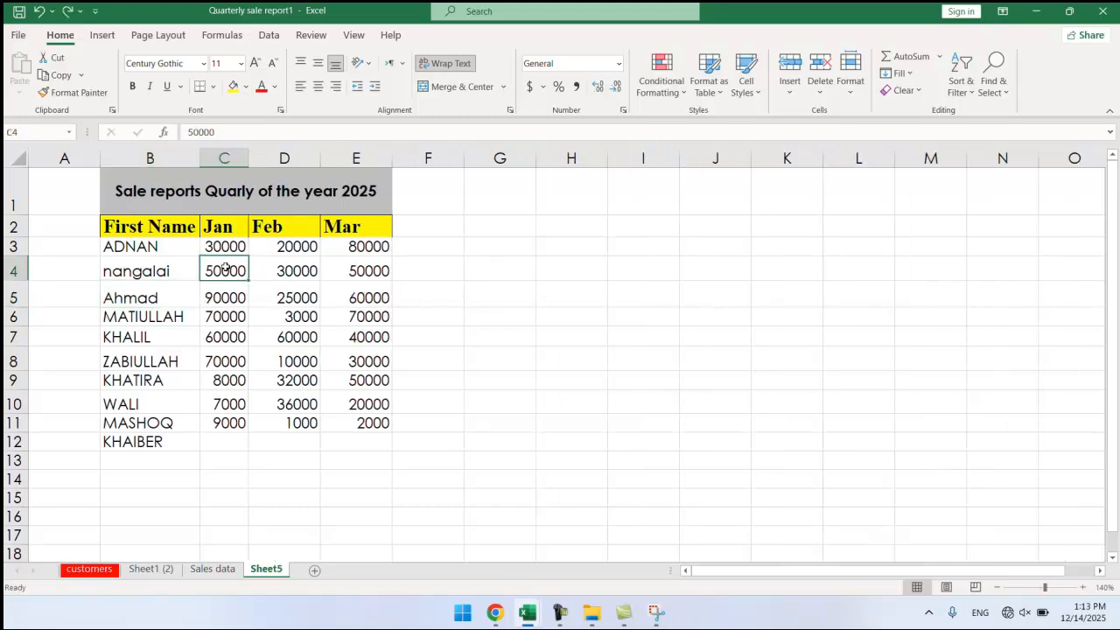
{"action": "left_click", "coordinate": [326, 254]}
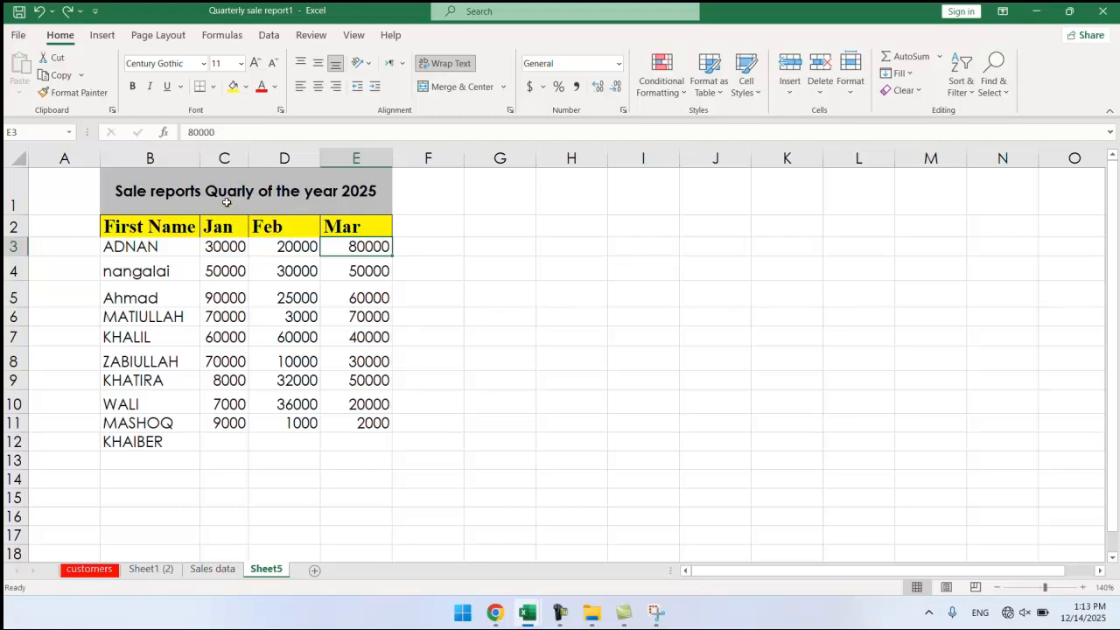
{"action": "left_click", "coordinate": [220, 269]}
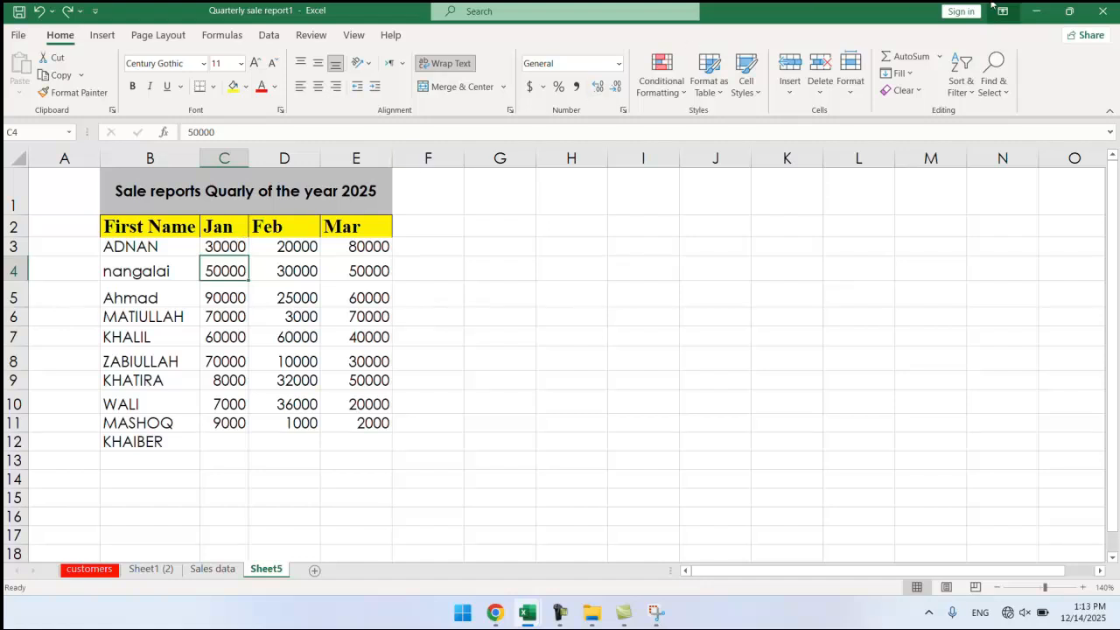
{"action": "left_click", "coordinate": [789, 86]}
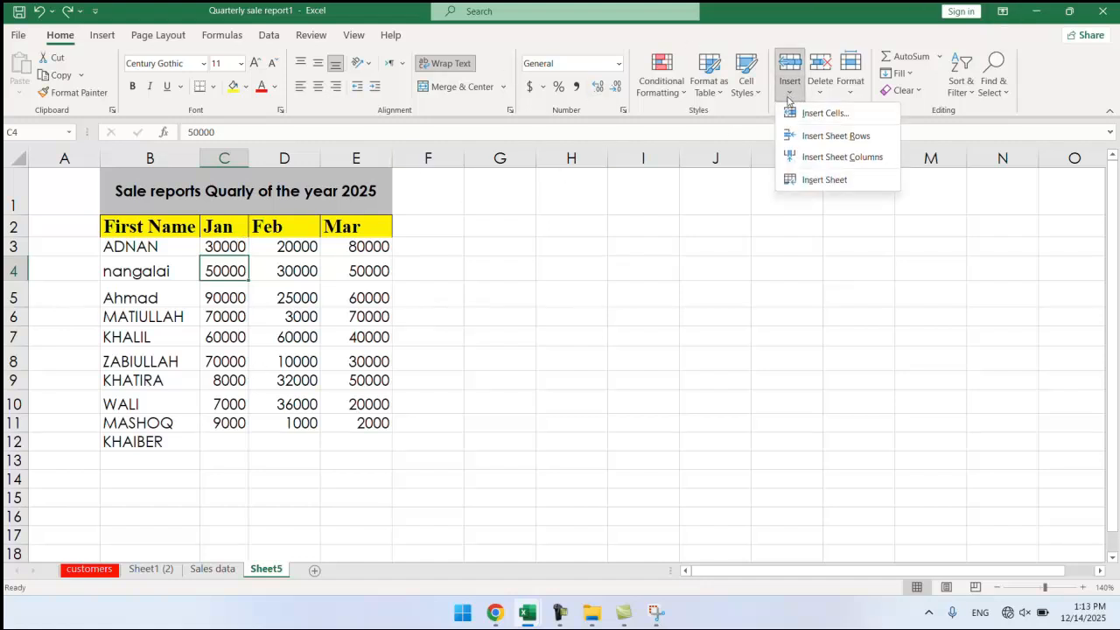
{"action": "left_click", "coordinate": [806, 115]}
{"action": "left_click", "coordinate": [739, 323]}
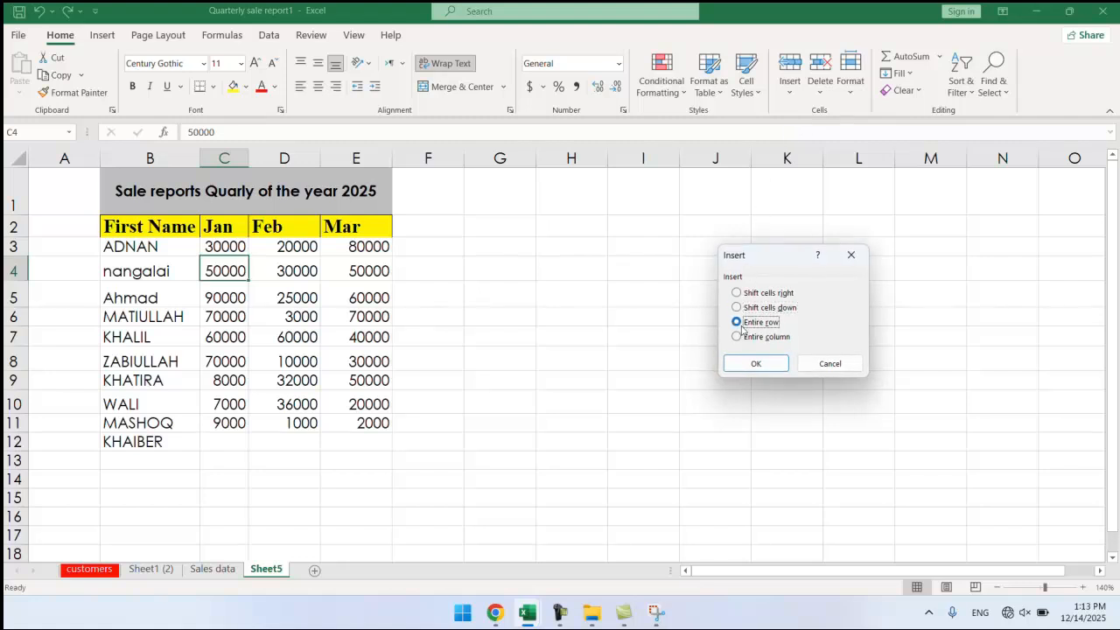
{"action": "left_click", "coordinate": [737, 337]}
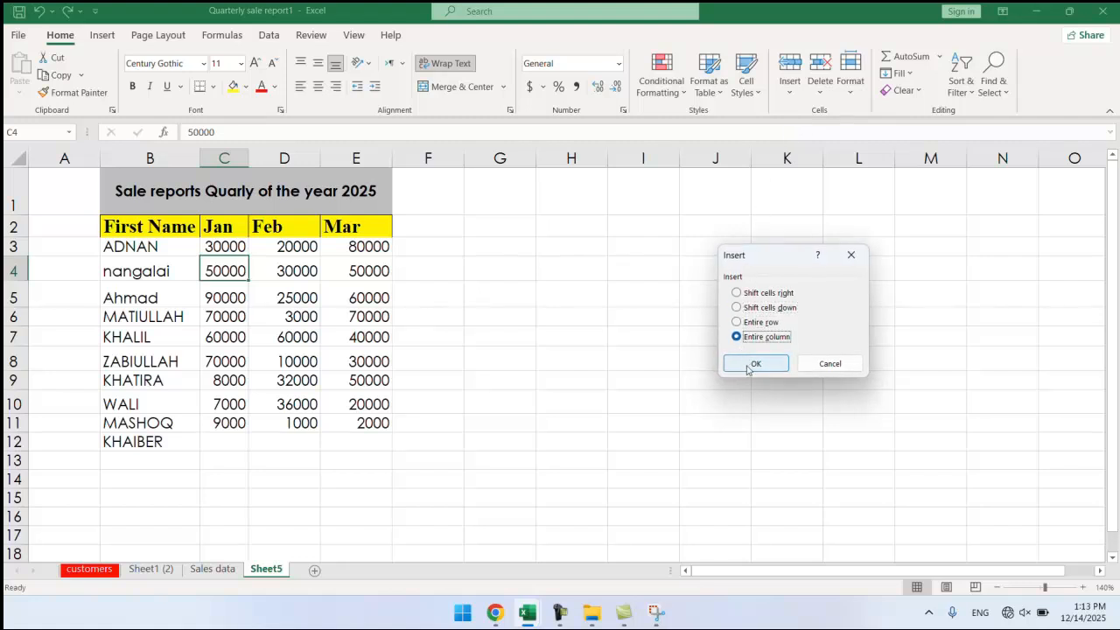
{"action": "left_click", "coordinate": [753, 364]}
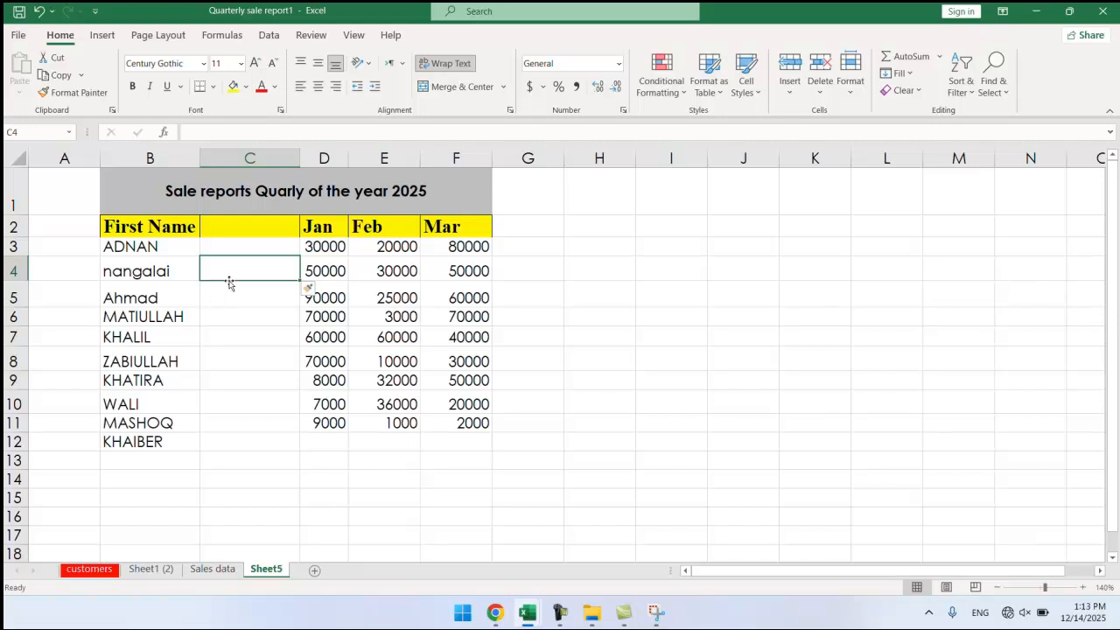
{"action": "key", "text": "ctrl+z"}
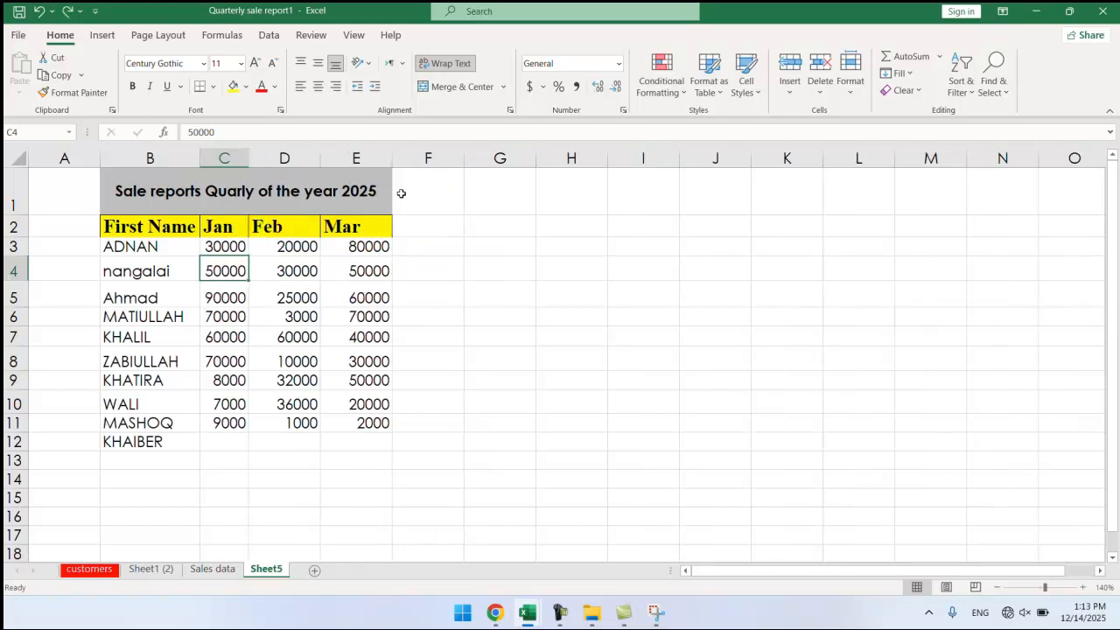
{"action": "left_click", "coordinate": [789, 84]}
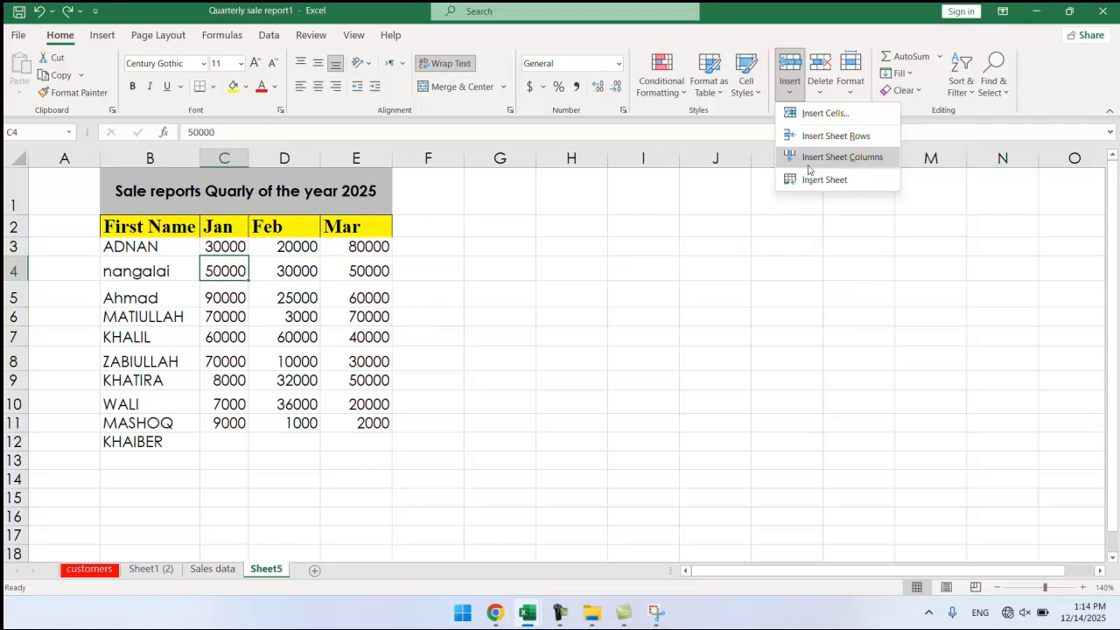
{"action": "left_click", "coordinate": [842, 157]}
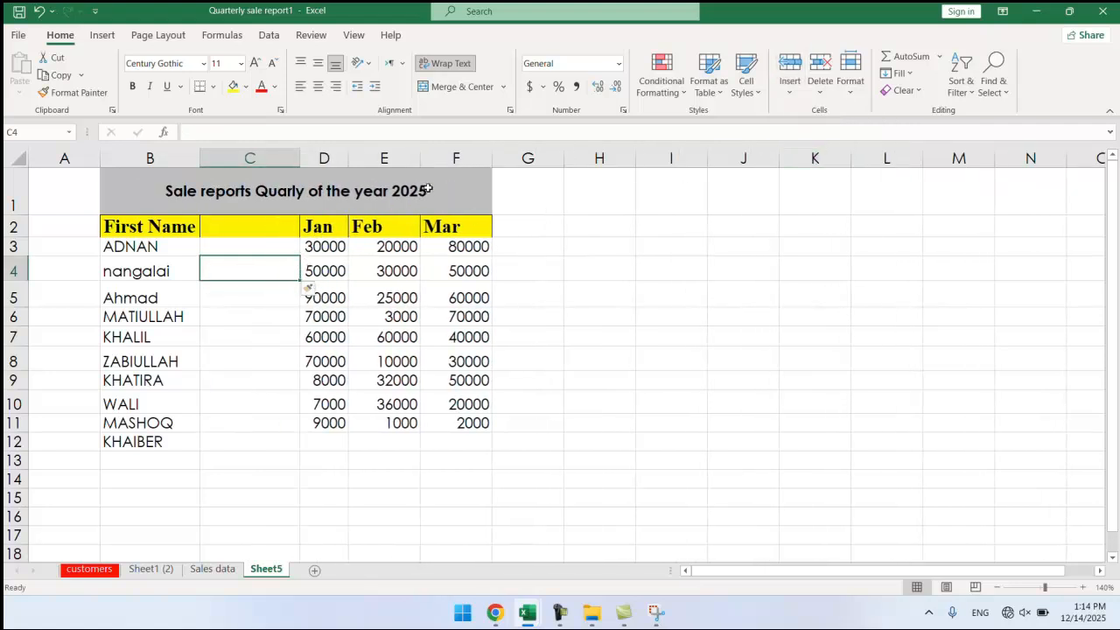
{"action": "key", "text": "ctrl+z"}
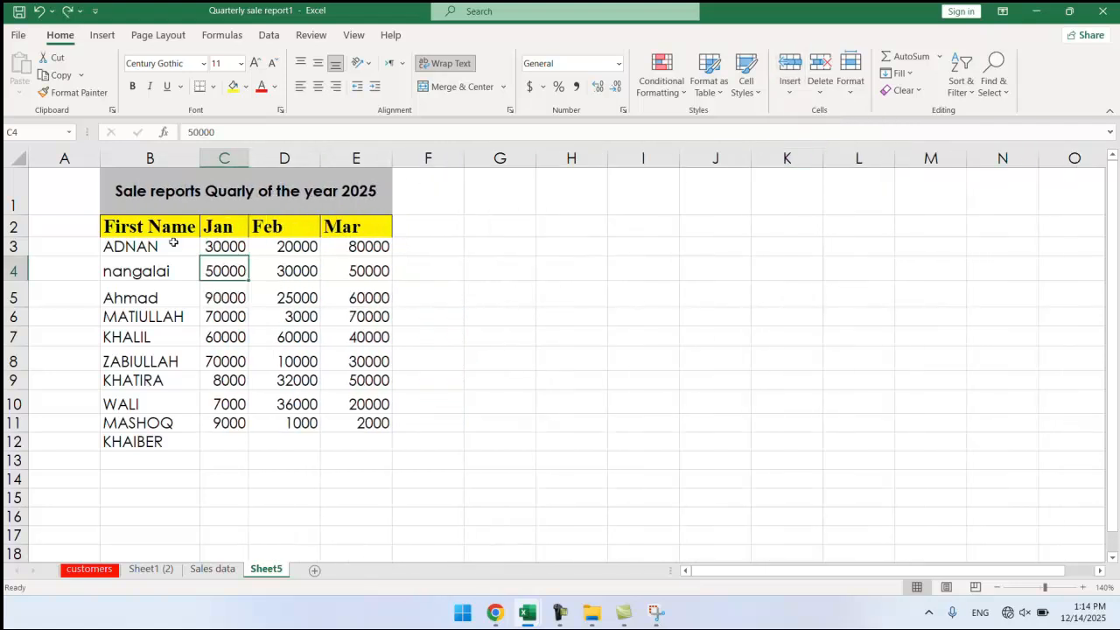
Insert an entire new column at C4, to the left of the Jan figures.
{"action": "right_click", "coordinate": [230, 268]}
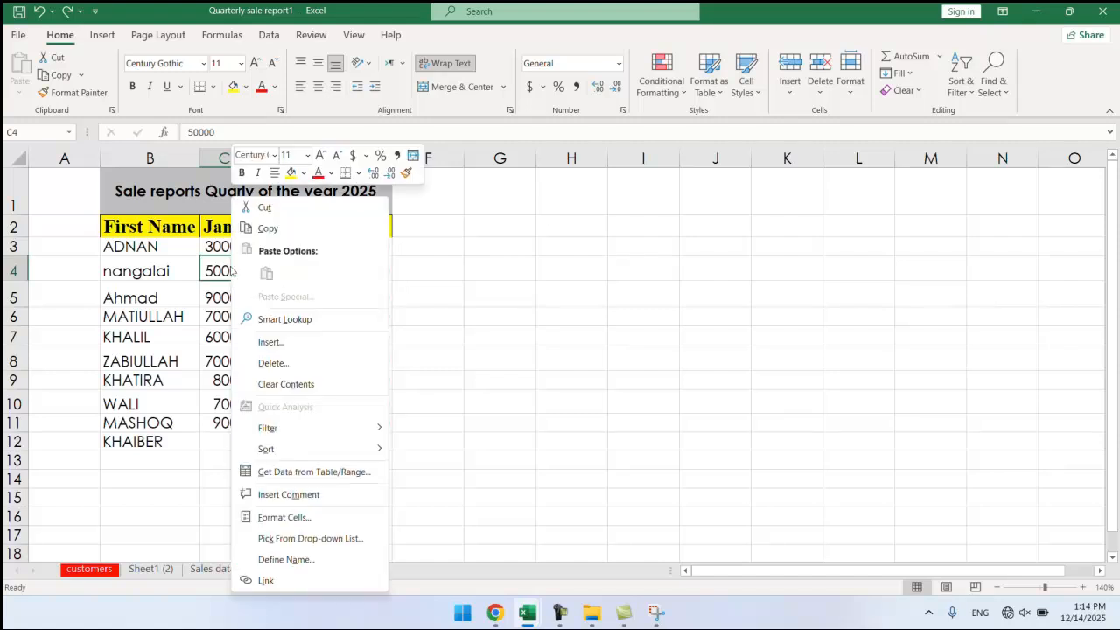
{"action": "left_click", "coordinate": [271, 343]}
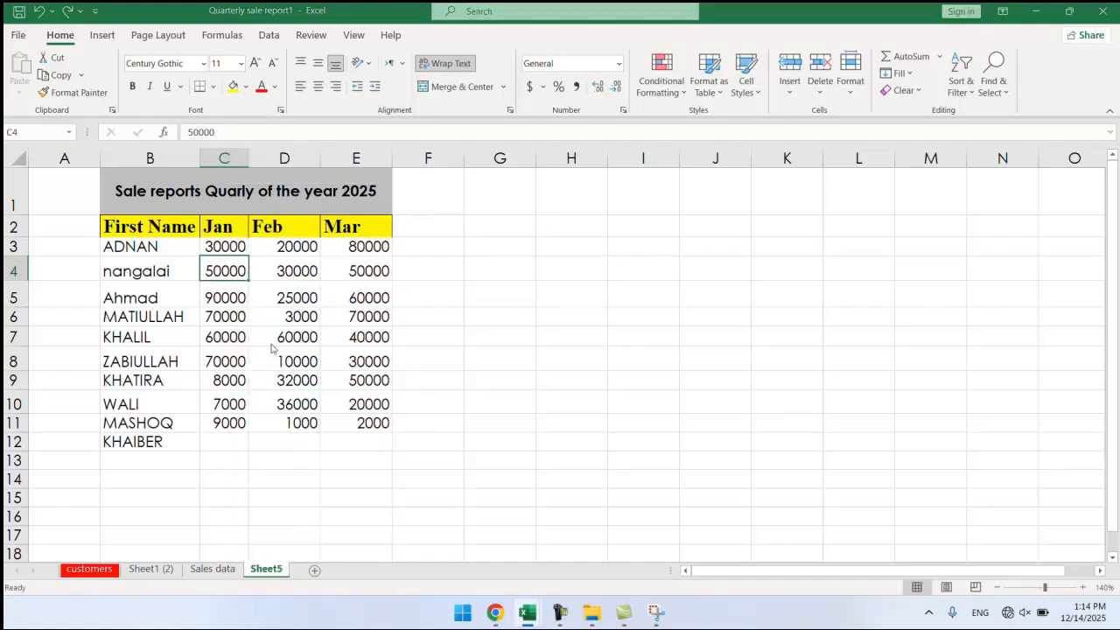
{"action": "left_click", "coordinate": [214, 359]}
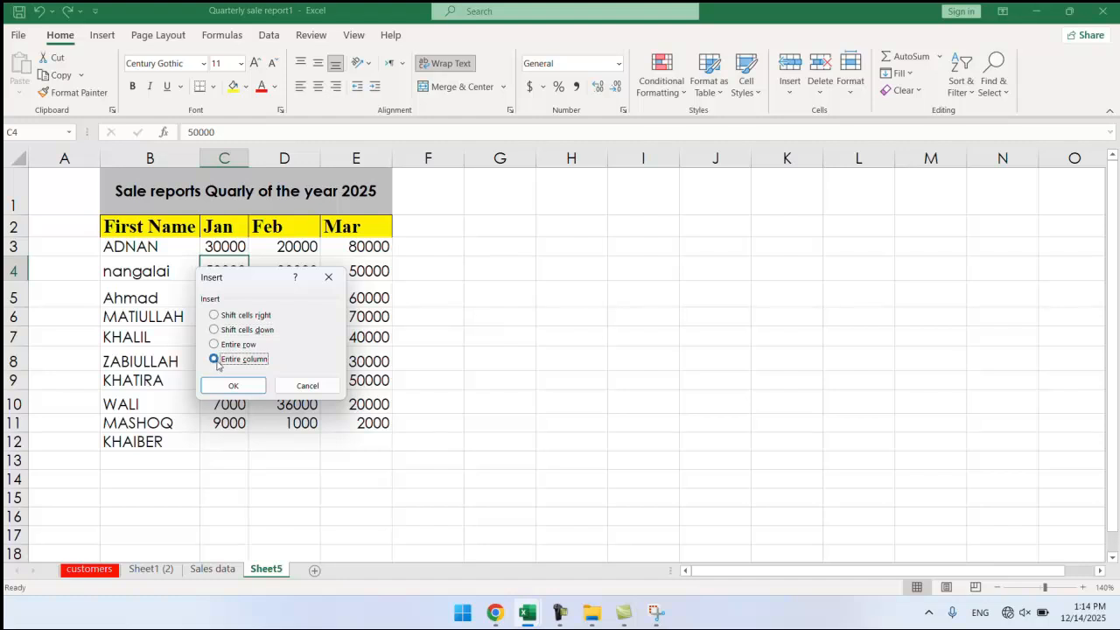
{"action": "left_click", "coordinate": [234, 386]}
Give the new column the heading 'Province' in C2.
{"action": "left_click", "coordinate": [242, 230]}
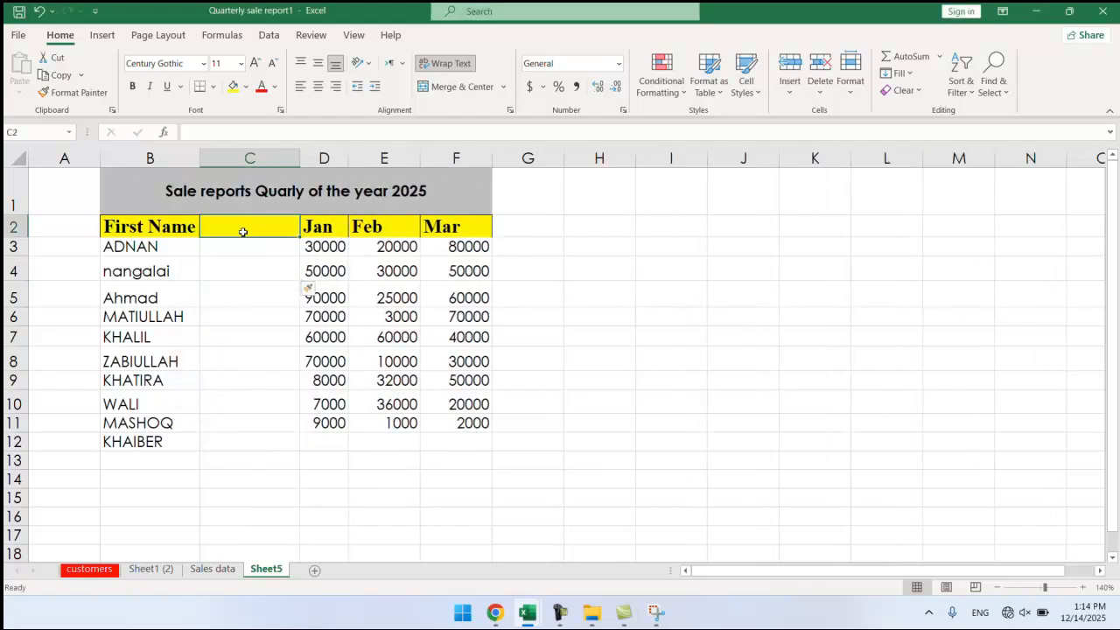
{"action": "type", "text": "P"}
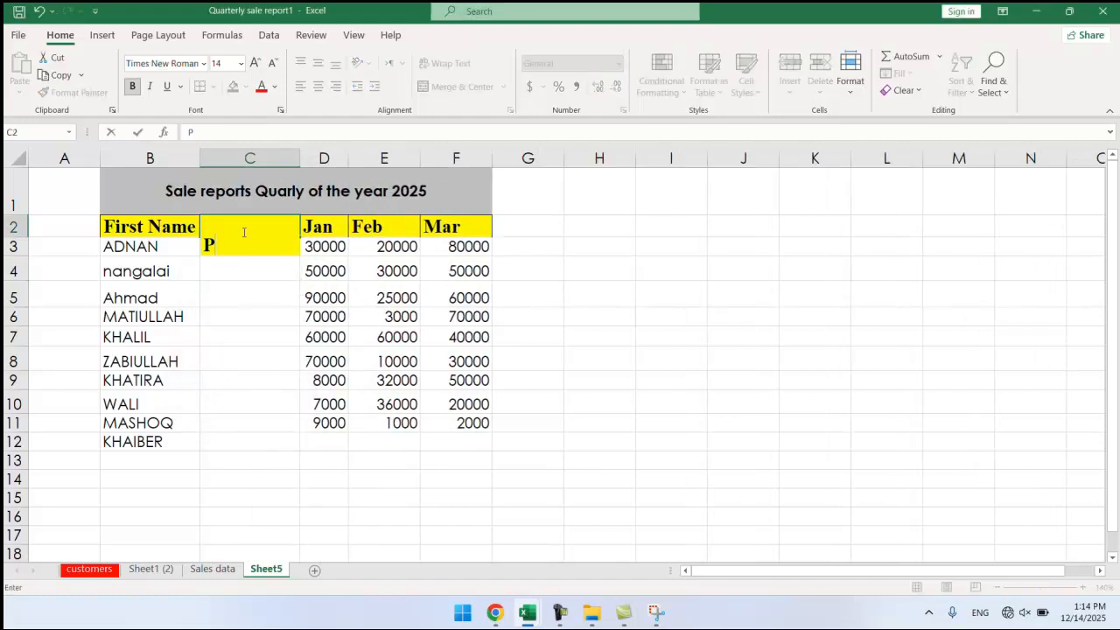
{"action": "type", "text": "rovince"}
{"action": "left_click", "coordinate": [244, 295]}
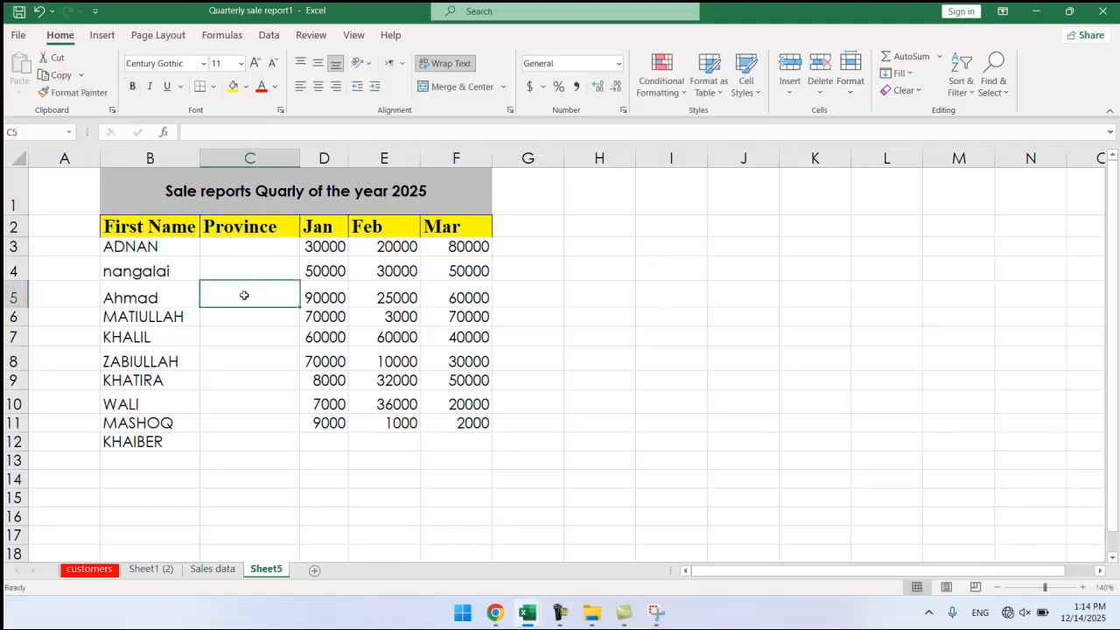
{"action": "left_click", "coordinate": [263, 247]}
{"action": "left_click", "coordinate": [253, 339]}
{"action": "left_click", "coordinate": [253, 243]}
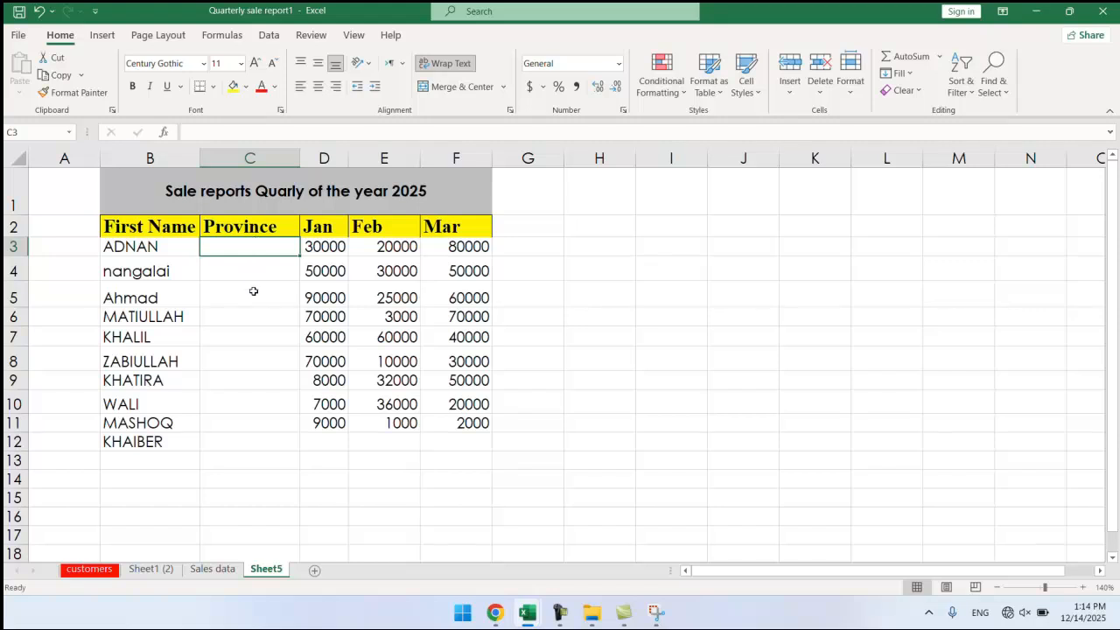
{"action": "left_click", "coordinate": [154, 273]}
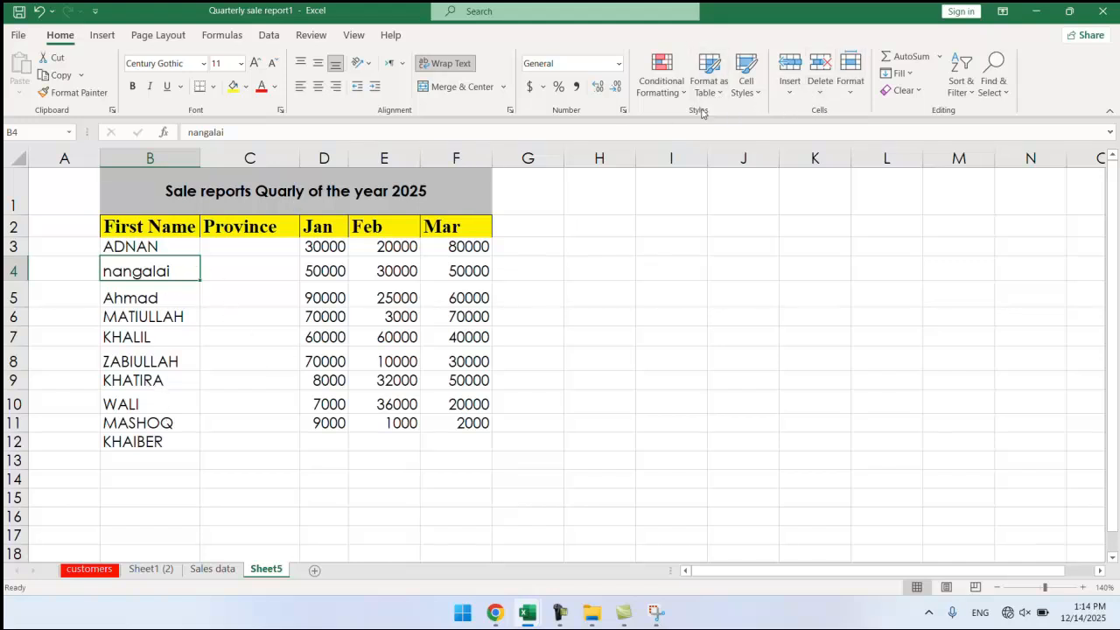
Insert an entire blank row at row 4, between the first two salespeople.
{"action": "left_click", "coordinate": [789, 88]}
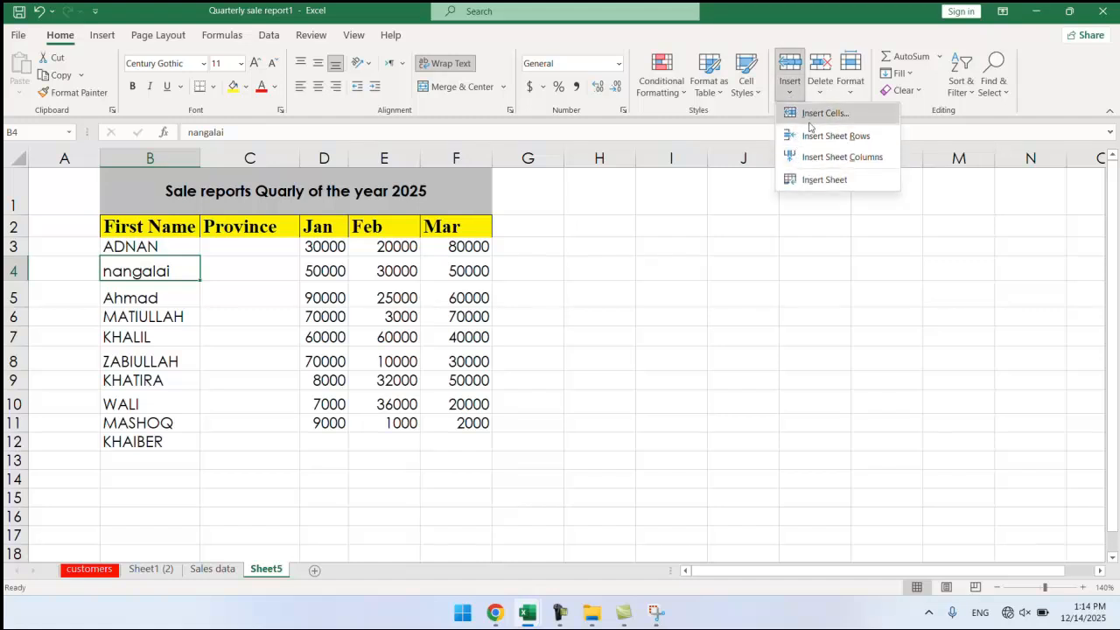
{"action": "left_click", "coordinate": [811, 115]}
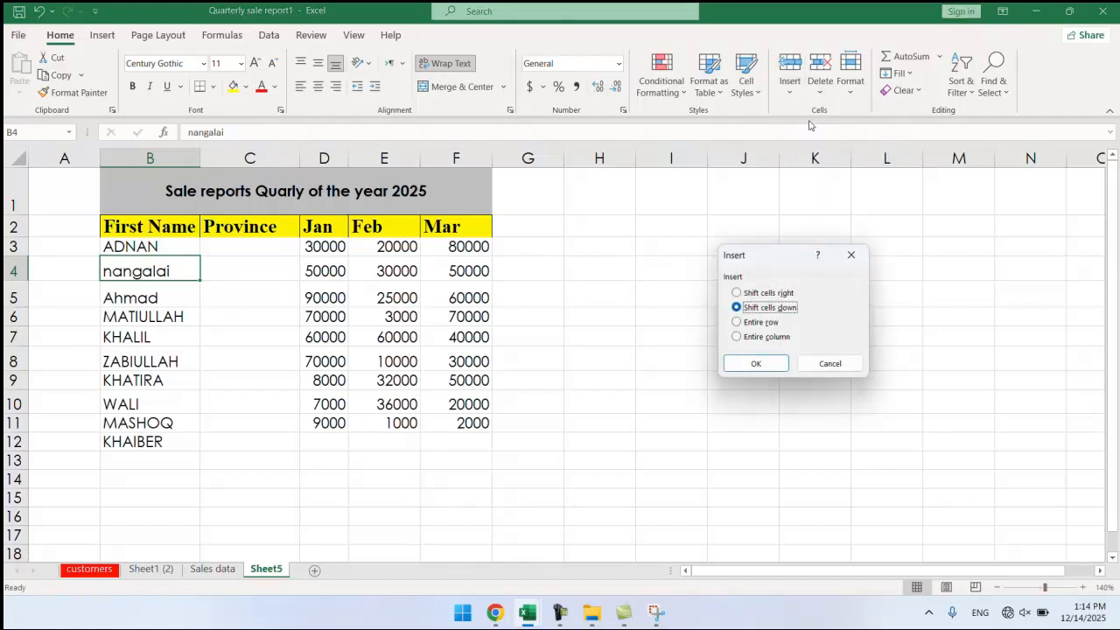
{"action": "left_click", "coordinate": [740, 323]}
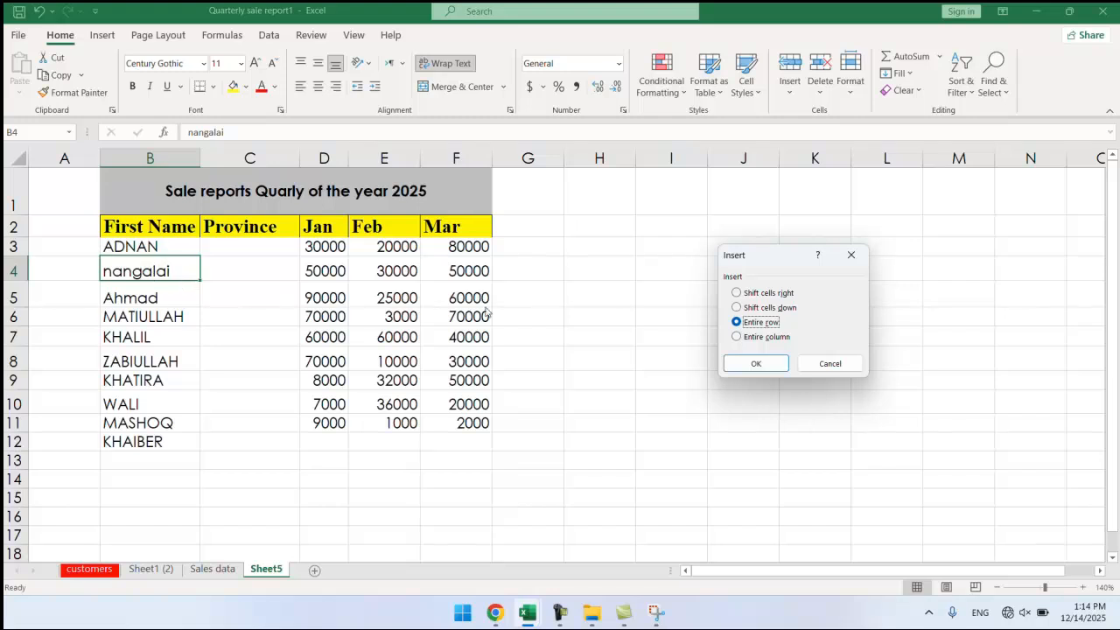
{"action": "left_click", "coordinate": [756, 363]}
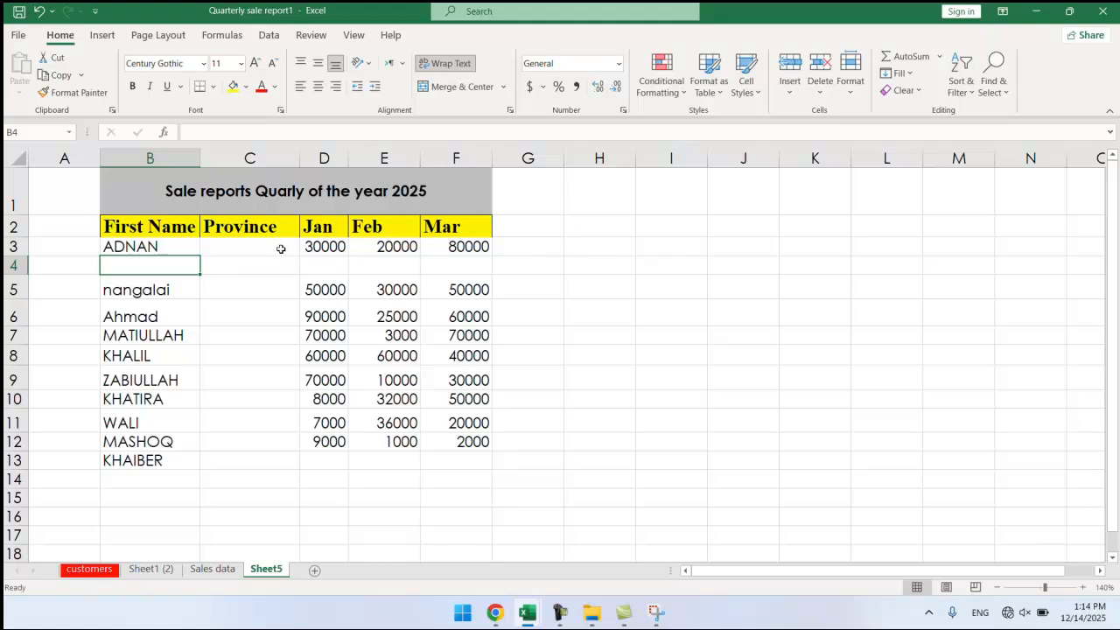
Enter a salesperson's first name in B4 and Jan–Mar sales of 30000, 50000 and 70000.
{"action": "double_click", "coordinate": [145, 258]}
{"action": "type", "text": "salim"}
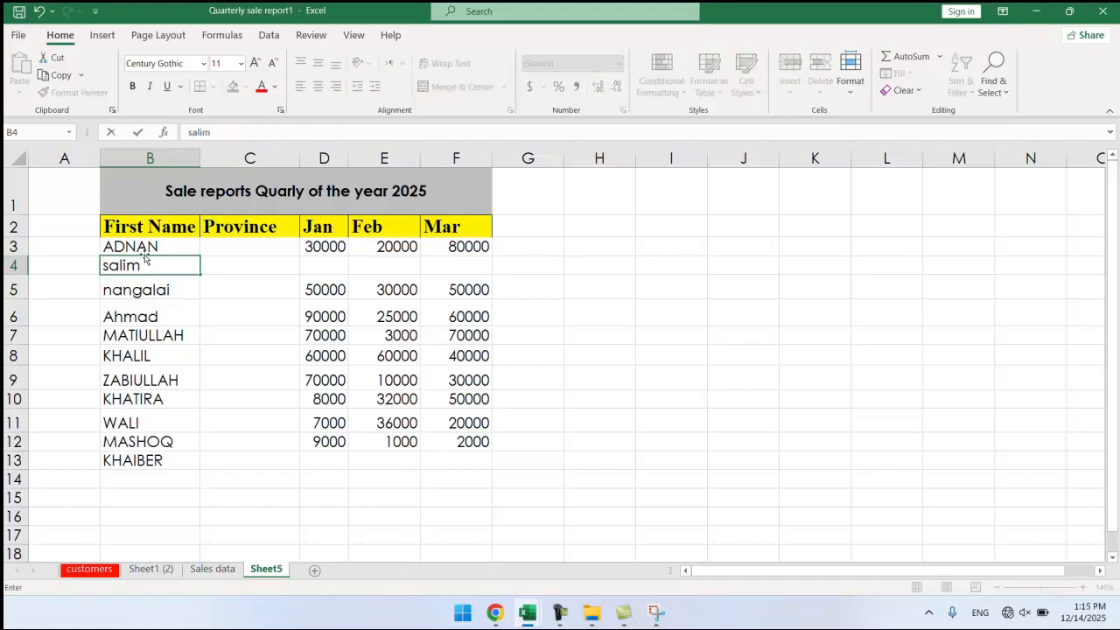
{"action": "key", "text": "BackSpace"}
{"action": "key", "text": "BackSpace"}
{"action": "type", "text": "Sulaiman"}
{"action": "key", "text": "Tab"}
{"action": "key", "text": "Tab"}
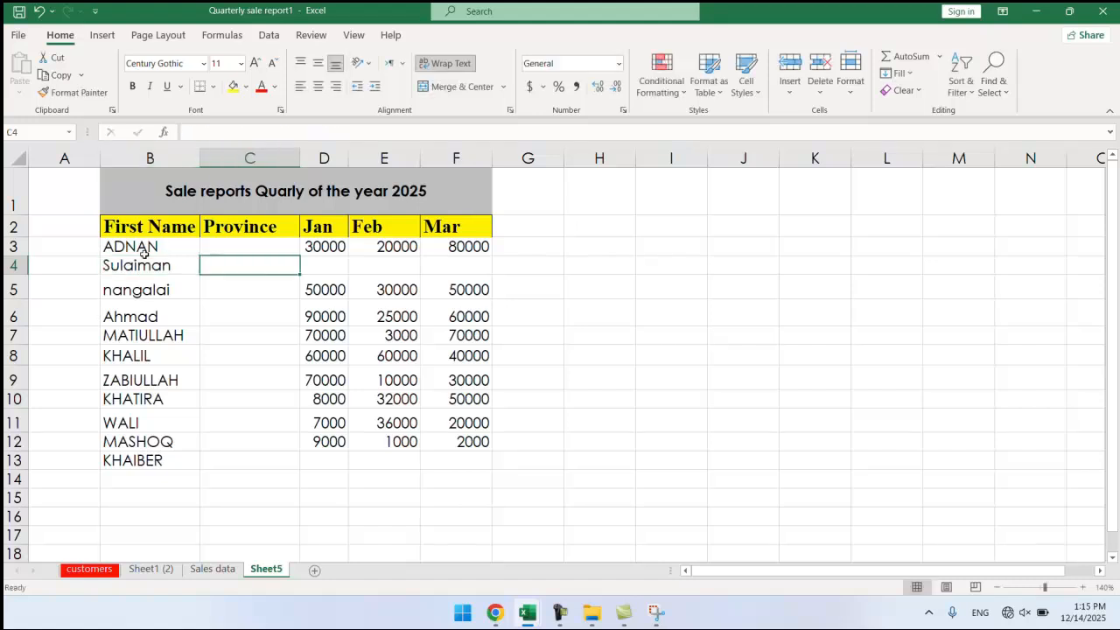
{"action": "type", "text": "30000"}
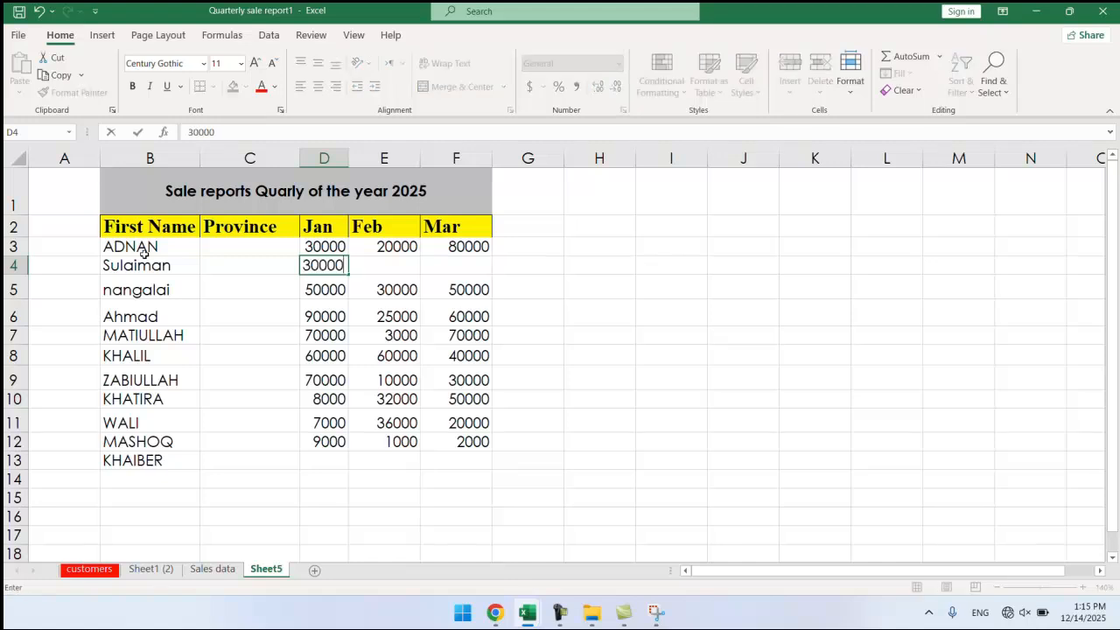
{"action": "key", "text": "Tab"}
{"action": "type", "text": "50000"}
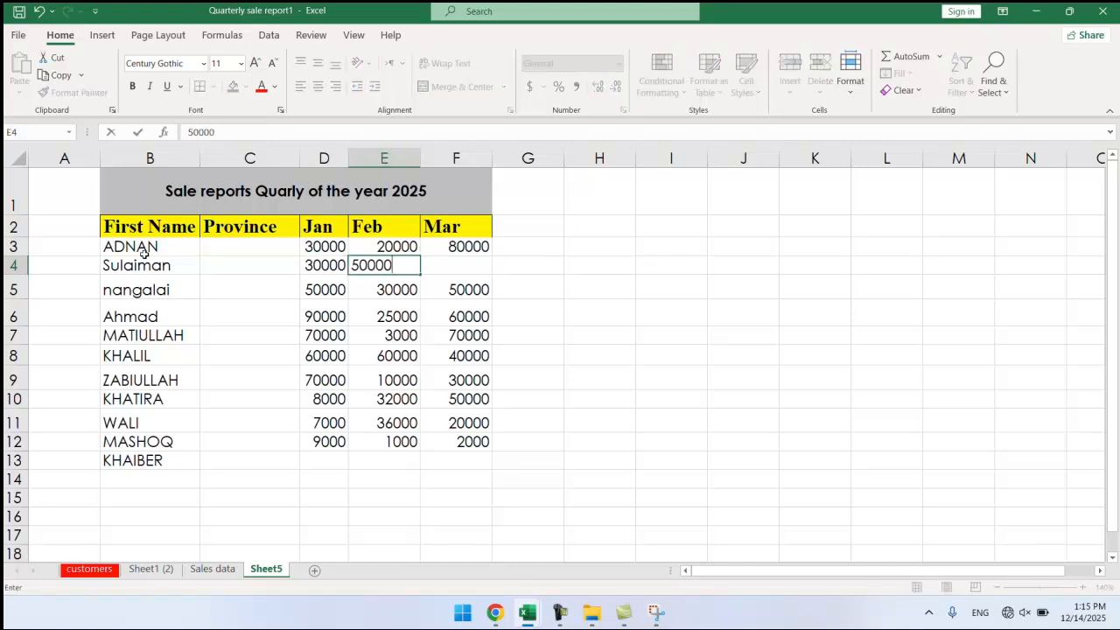
{"action": "key", "text": "Tab"}
{"action": "type", "text": "70000"}
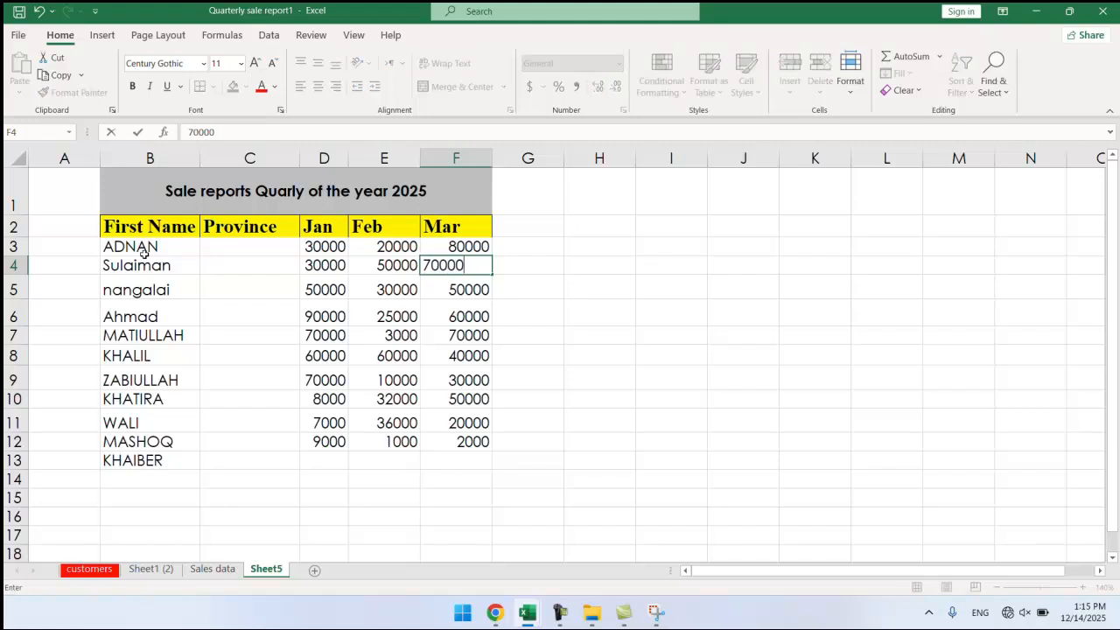
{"action": "key", "text": "Return"}
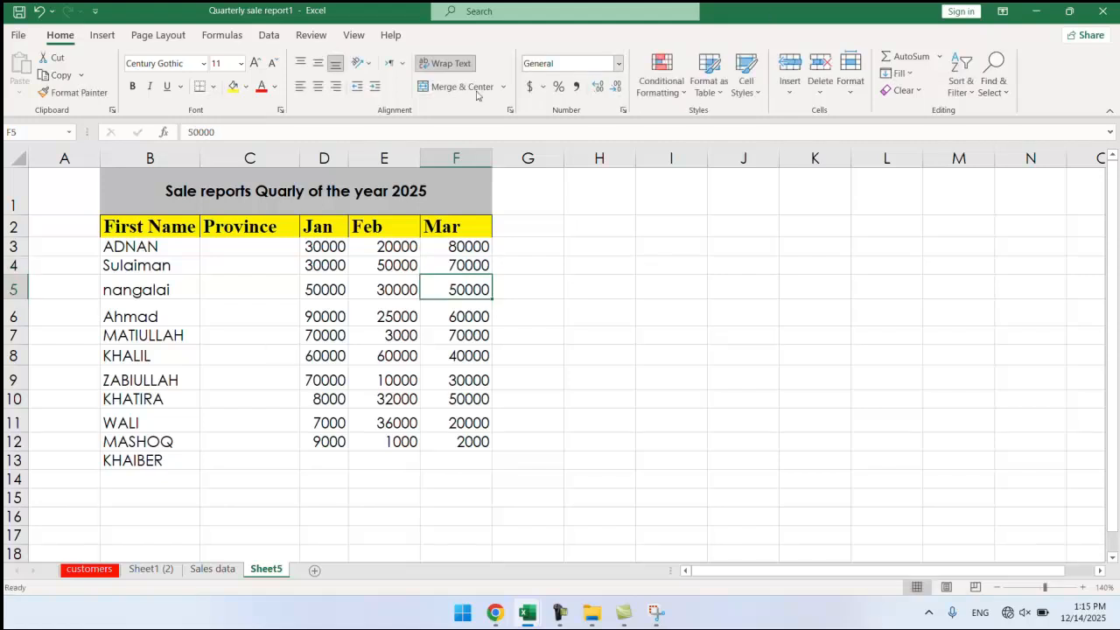
{"action": "left_click", "coordinate": [354, 398]}
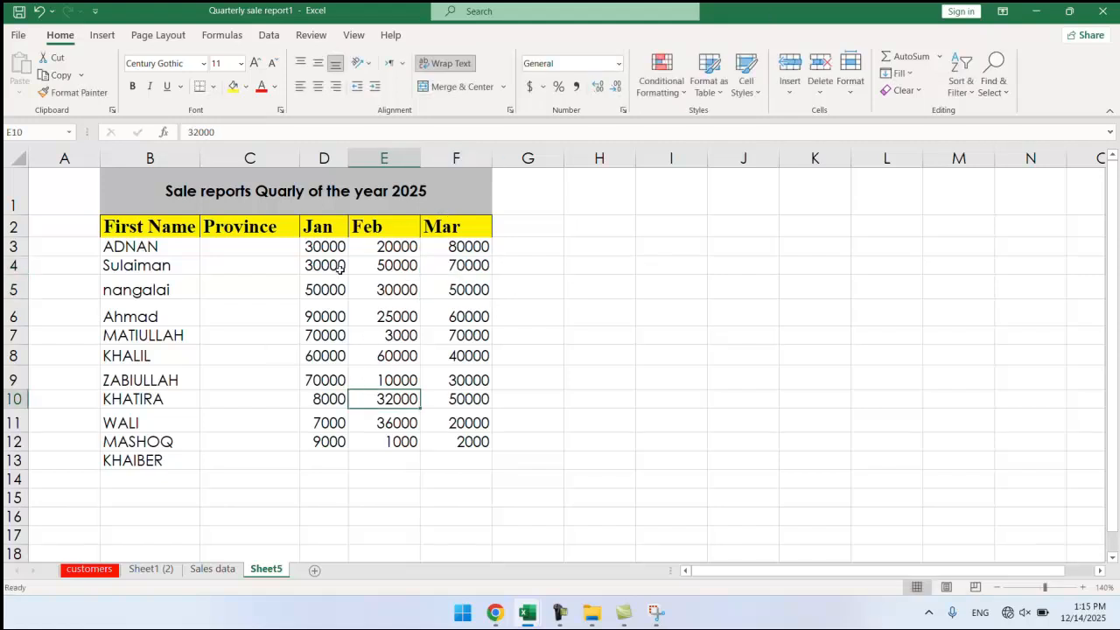
{"action": "left_click", "coordinate": [181, 292]}
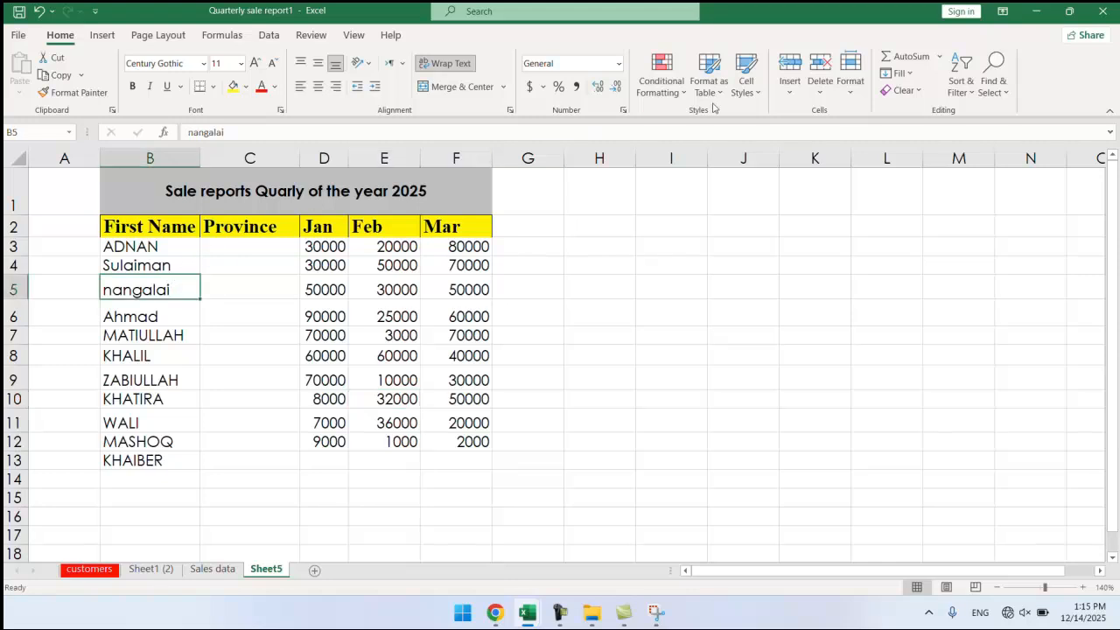
{"action": "left_click", "coordinate": [789, 86]}
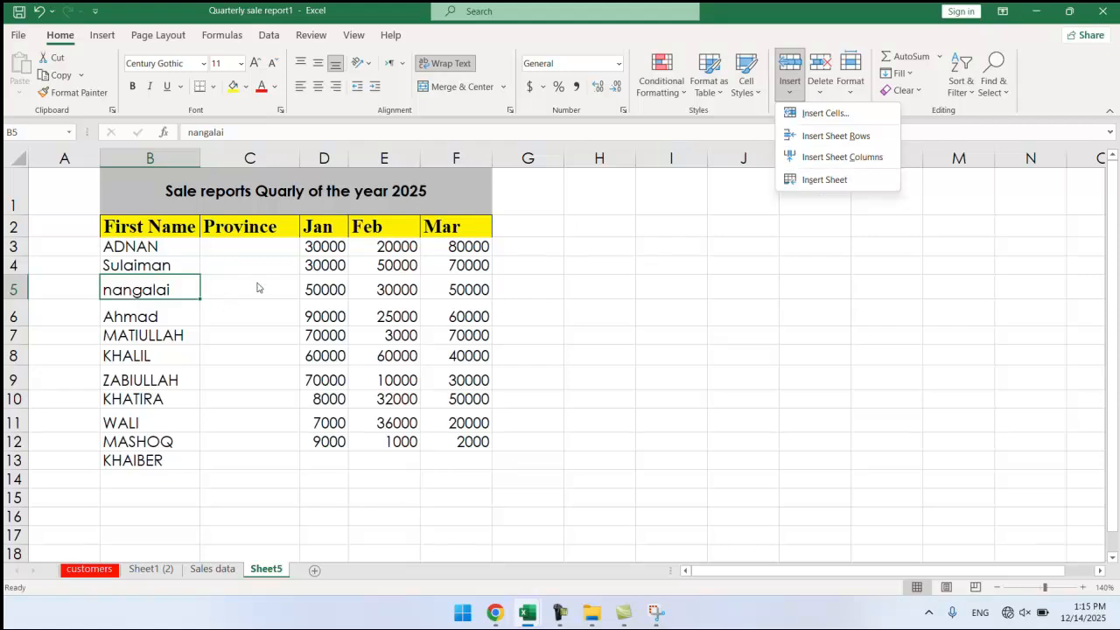
{"action": "left_click", "coordinate": [175, 282]}
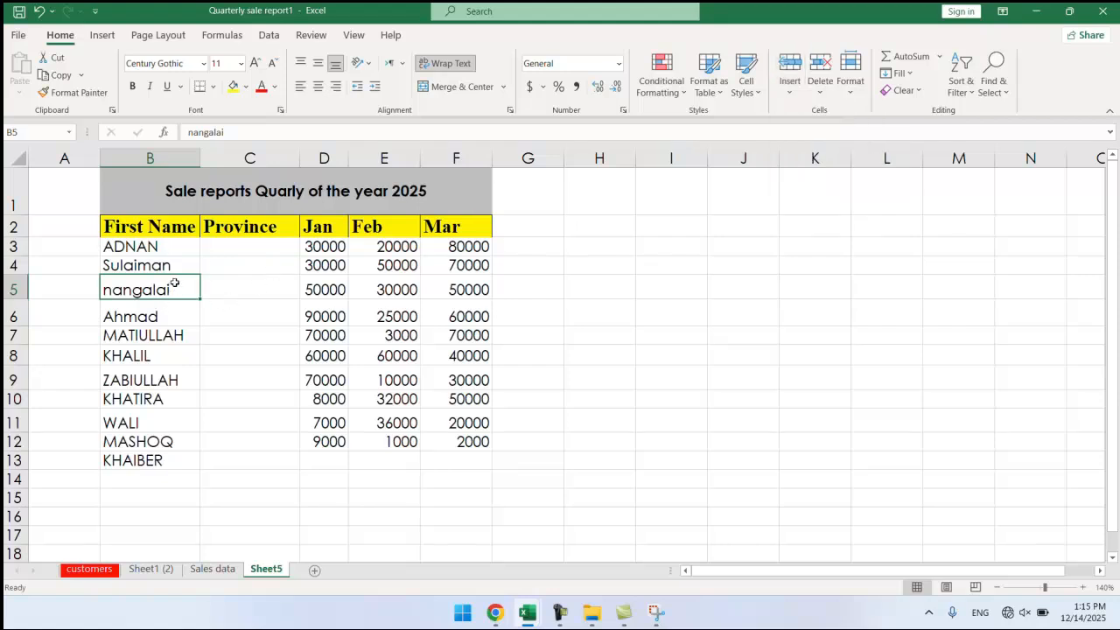
{"action": "left_click", "coordinate": [180, 264]}
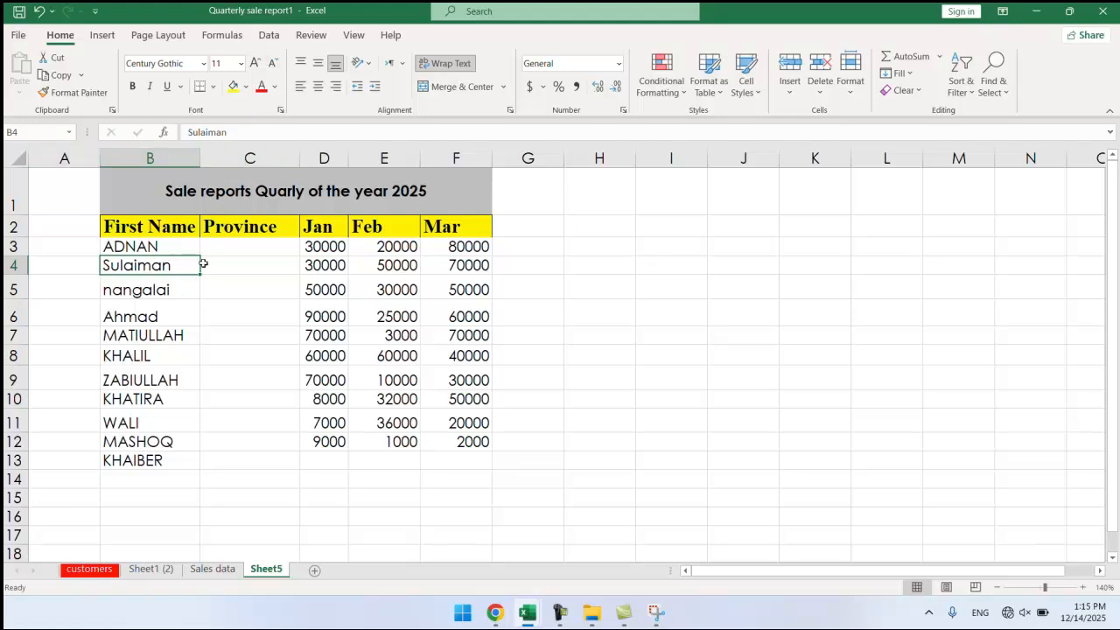
Insert an entire blank row at row 4, above the newly added salesperson.
{"action": "right_click", "coordinate": [174, 265]}
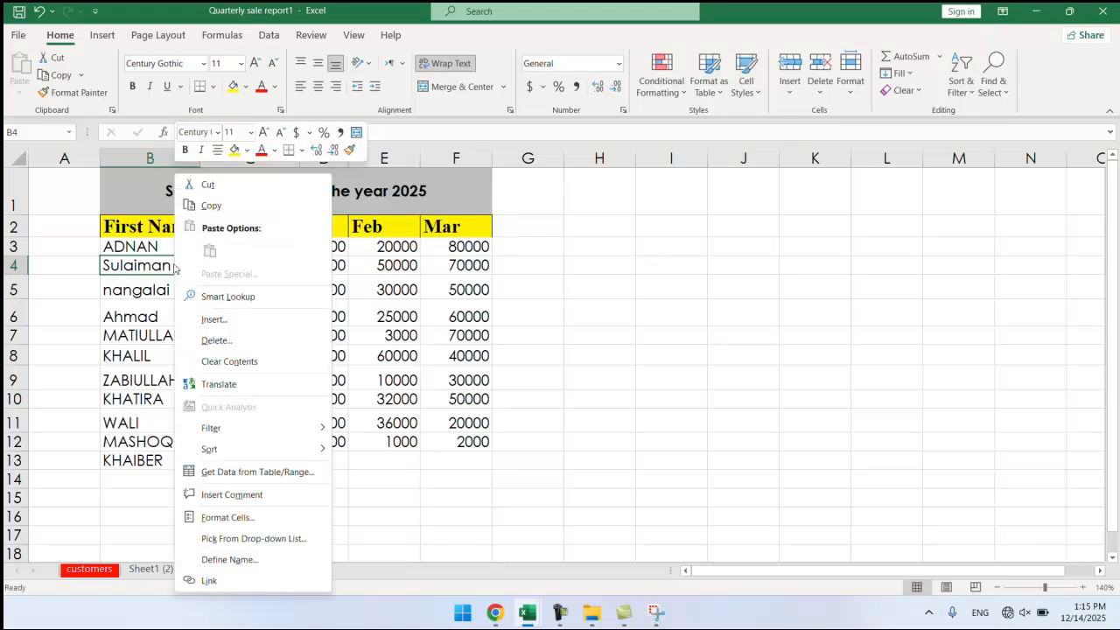
{"action": "left_click", "coordinate": [224, 321]}
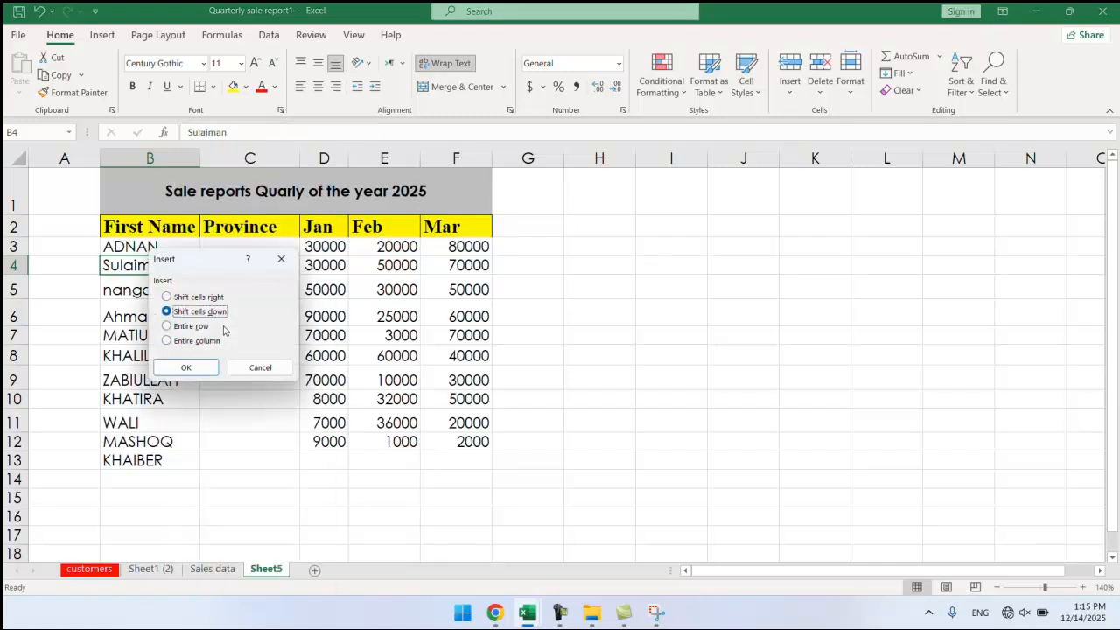
{"action": "left_click", "coordinate": [166, 326]}
{"action": "left_click", "coordinate": [186, 368]}
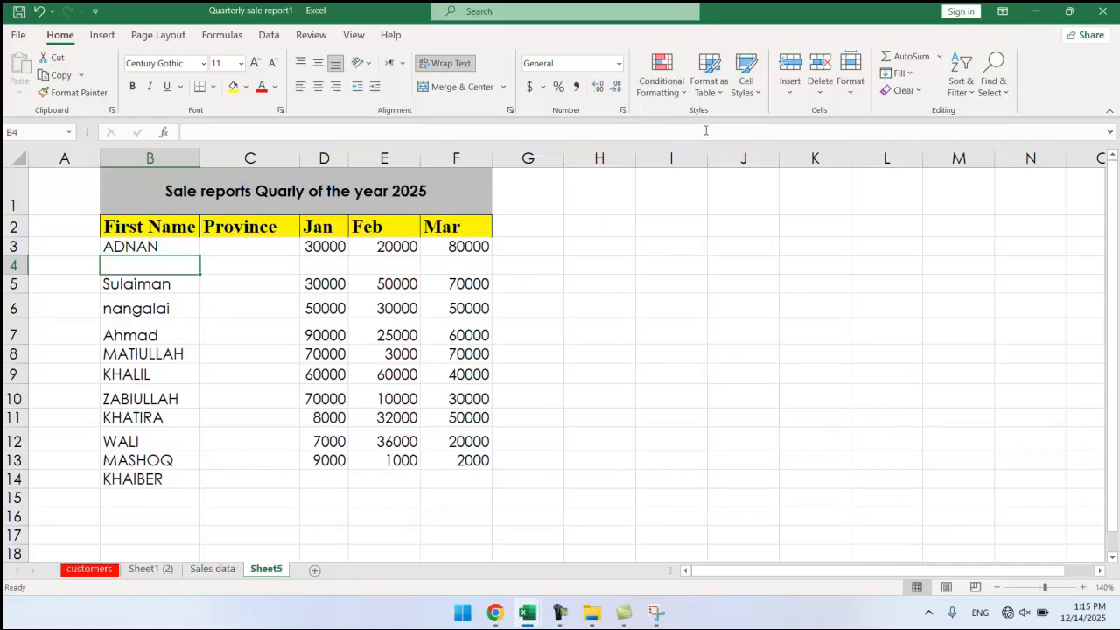
Delete cell B5 with Shift cells up, so the names below move up one row.
{"action": "left_click", "coordinate": [819, 91]}
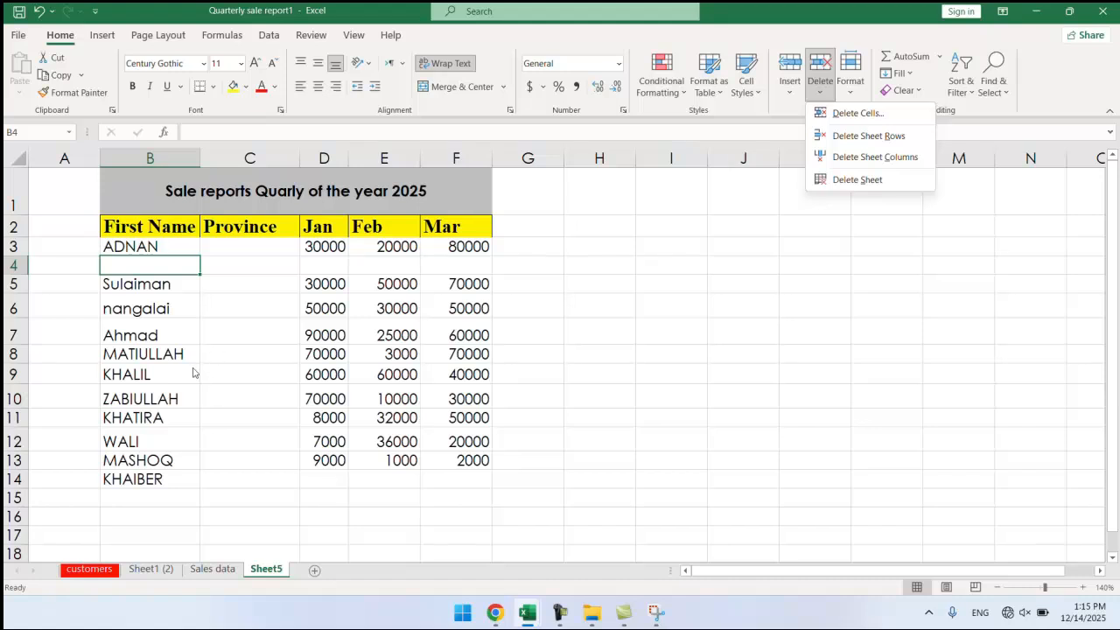
{"action": "left_click", "coordinate": [165, 299]}
{"action": "left_click", "coordinate": [167, 283]}
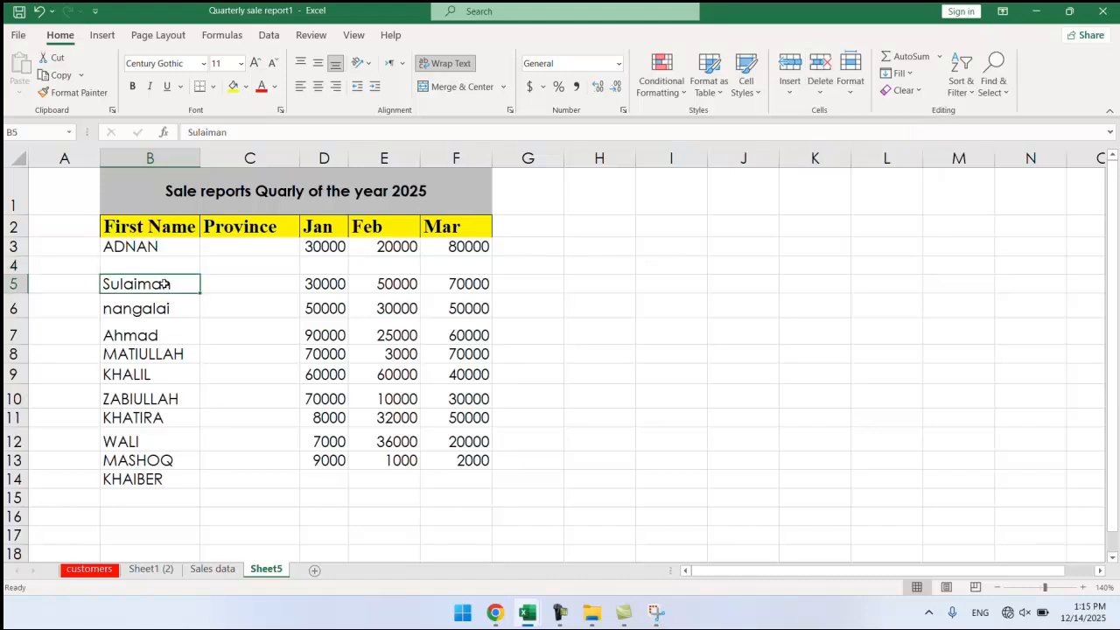
{"action": "left_click", "coordinate": [820, 92]}
{"action": "left_click", "coordinate": [849, 117]}
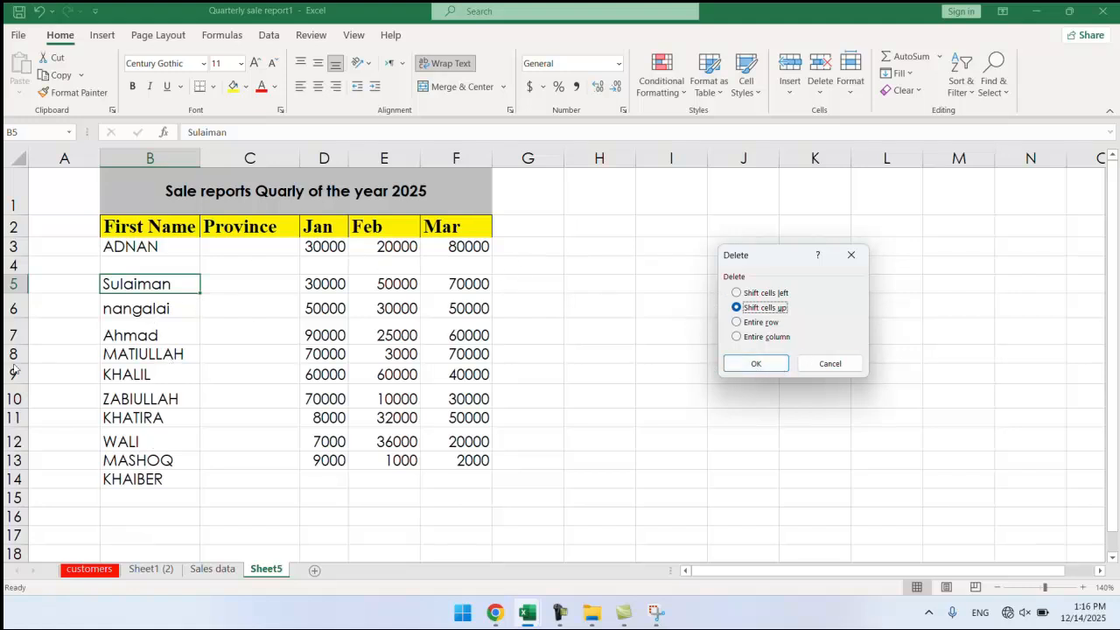
{"action": "left_click", "coordinate": [745, 367]}
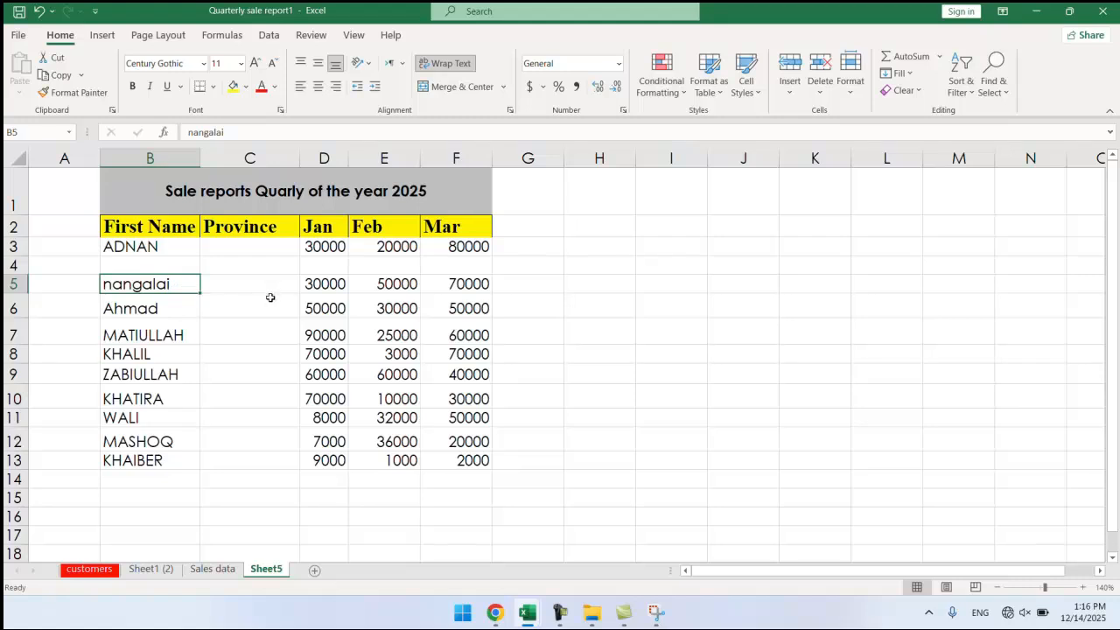
Bring up Delete Cells for C5, then cancel without deleting anything.
{"action": "left_click", "coordinate": [242, 284]}
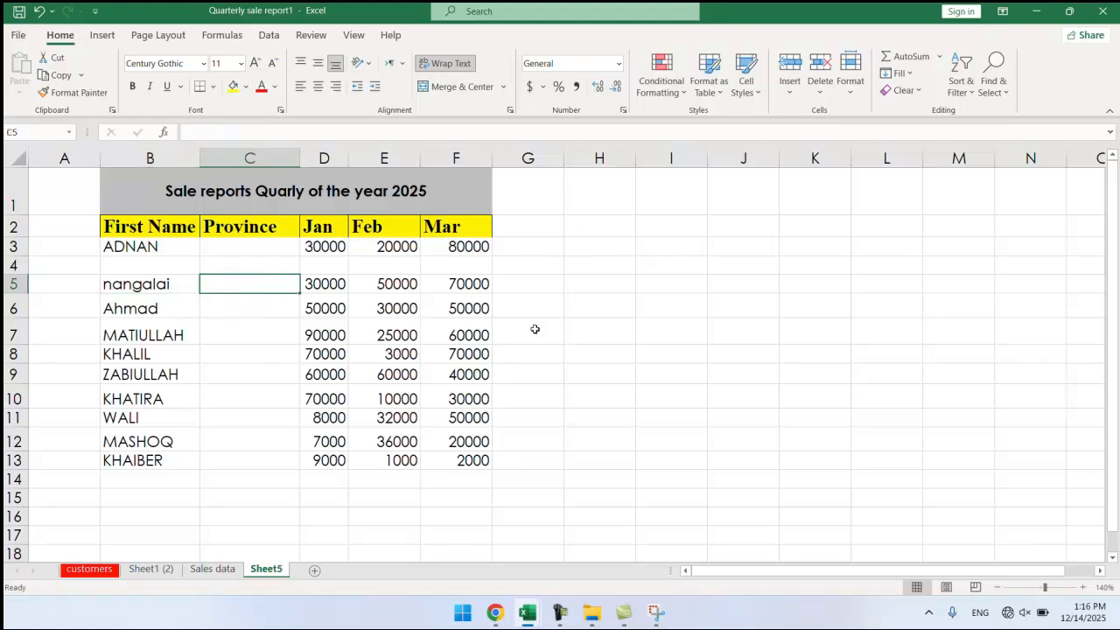
{"action": "left_click", "coordinate": [825, 103]}
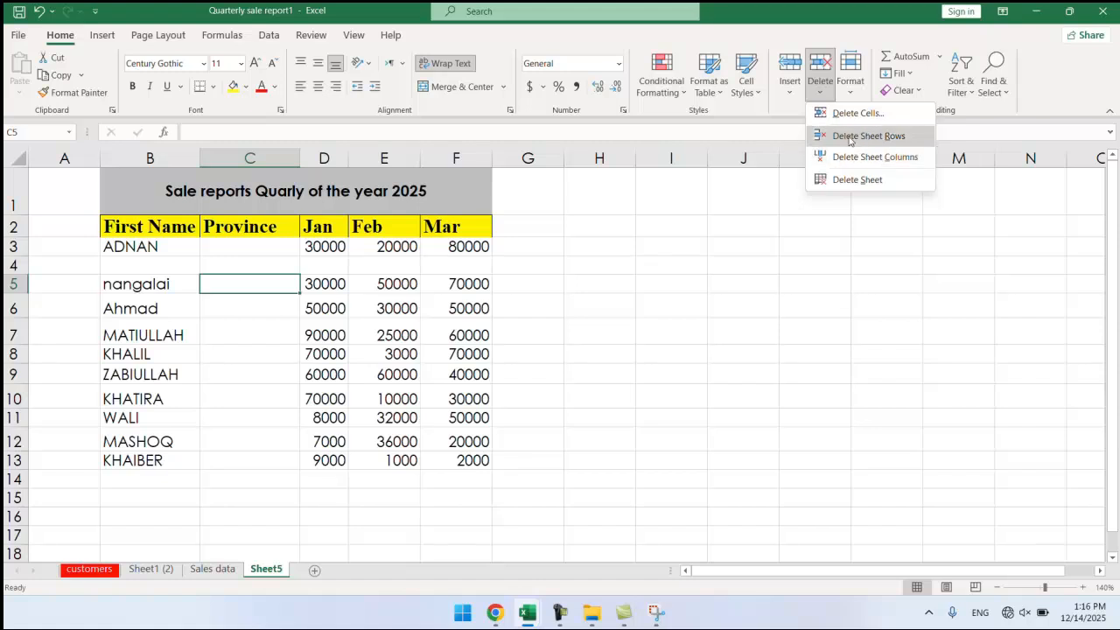
{"action": "left_click", "coordinate": [856, 112]}
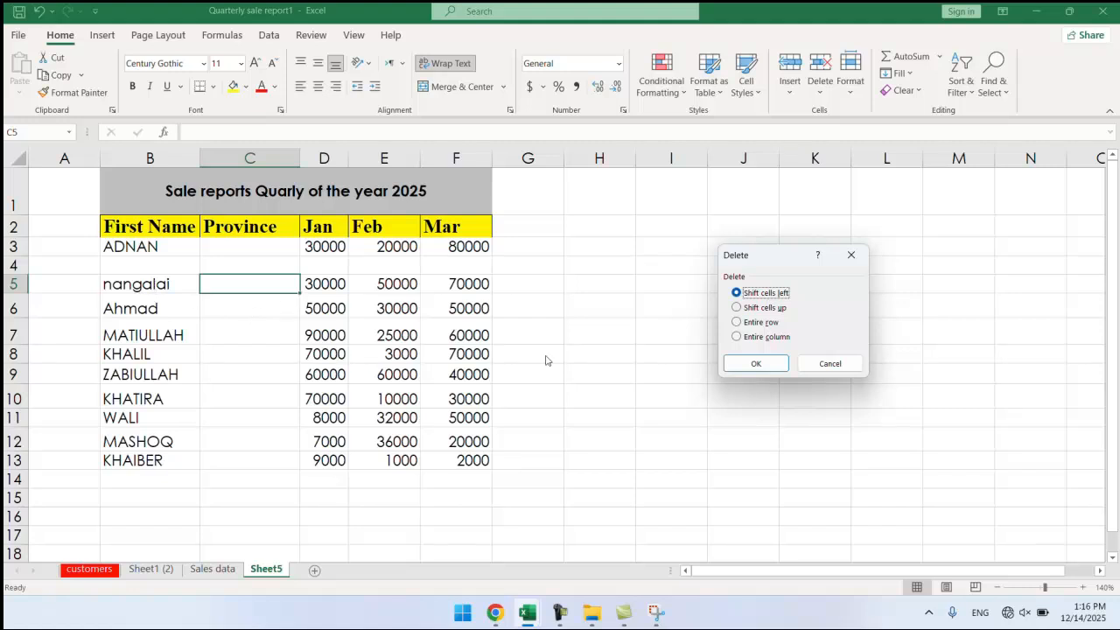
{"action": "left_click", "coordinate": [828, 364]}
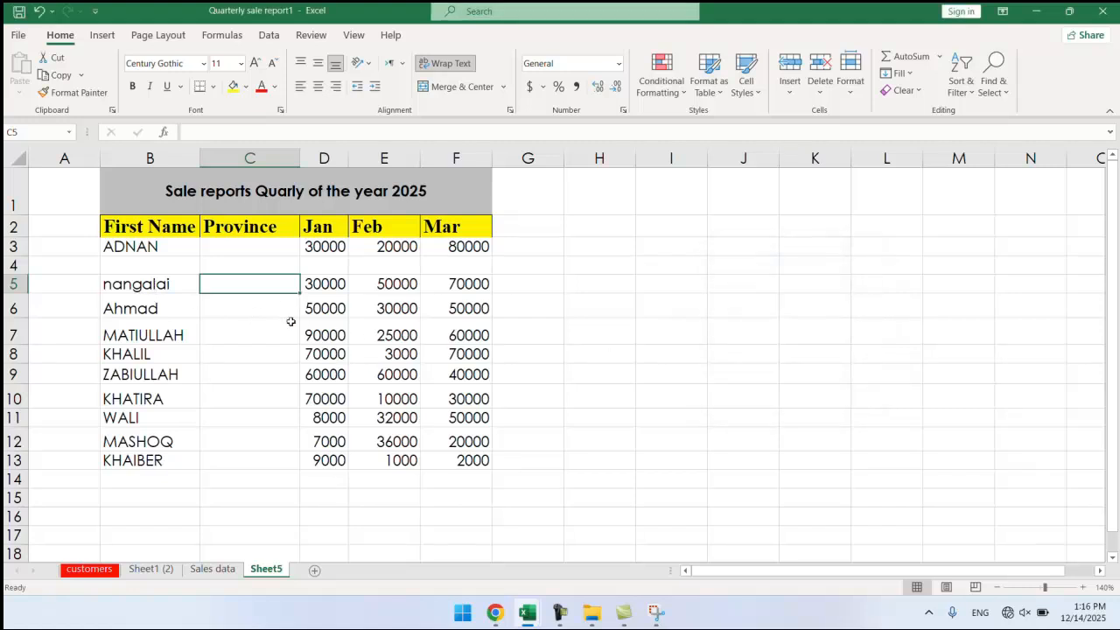
Delete cell B5 with Shift cells left, moving row 5's figures one column left.
{"action": "left_click", "coordinate": [163, 284]}
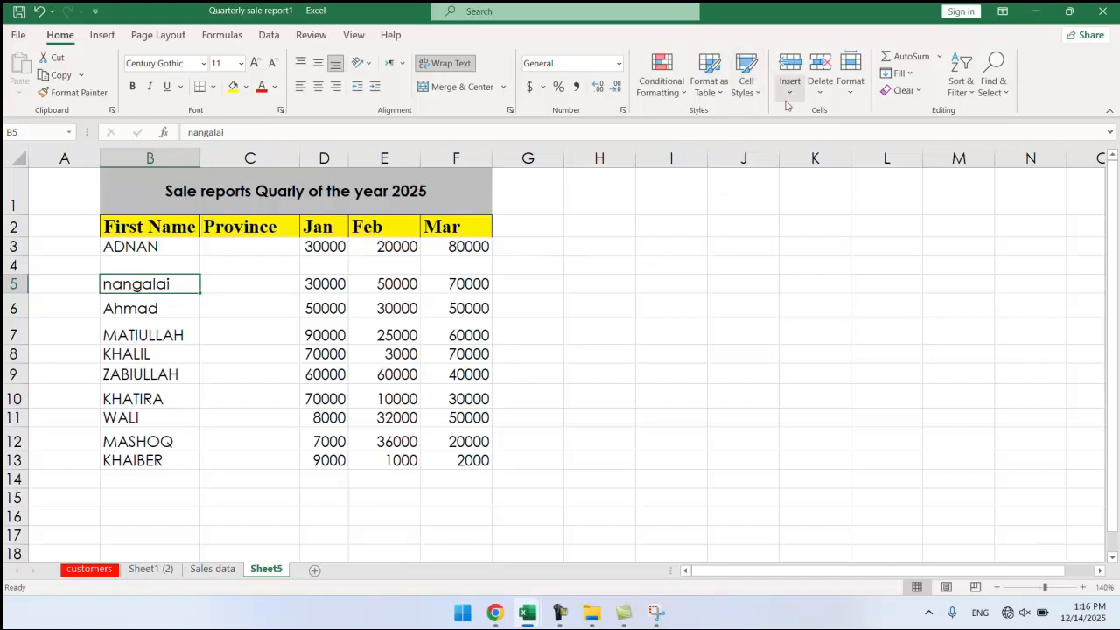
{"action": "left_click", "coordinate": [820, 92]}
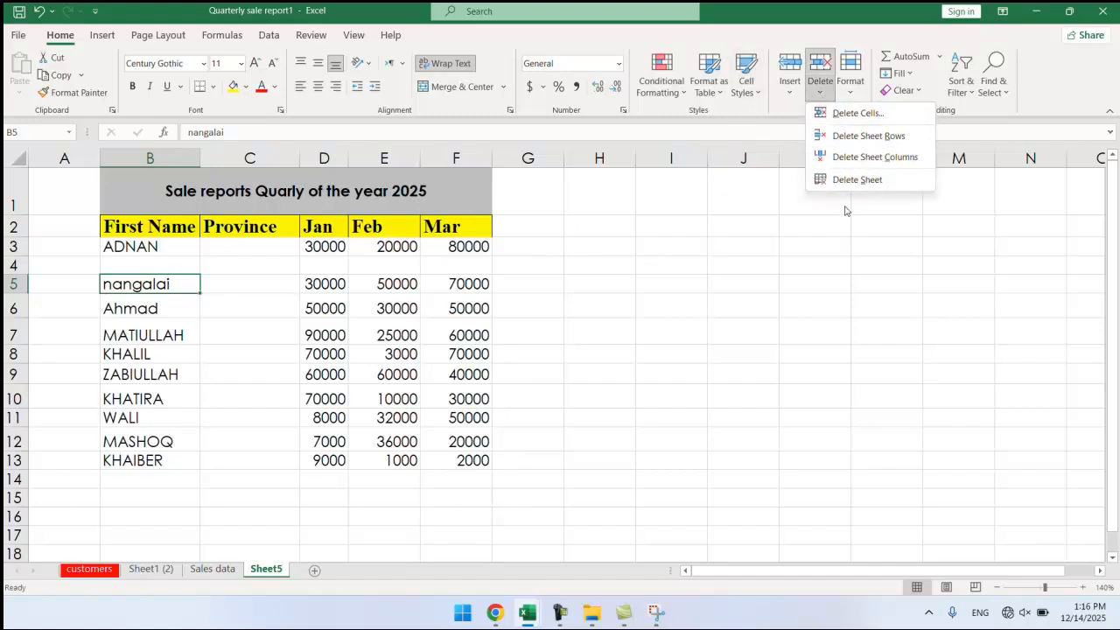
{"action": "left_click", "coordinate": [858, 114]}
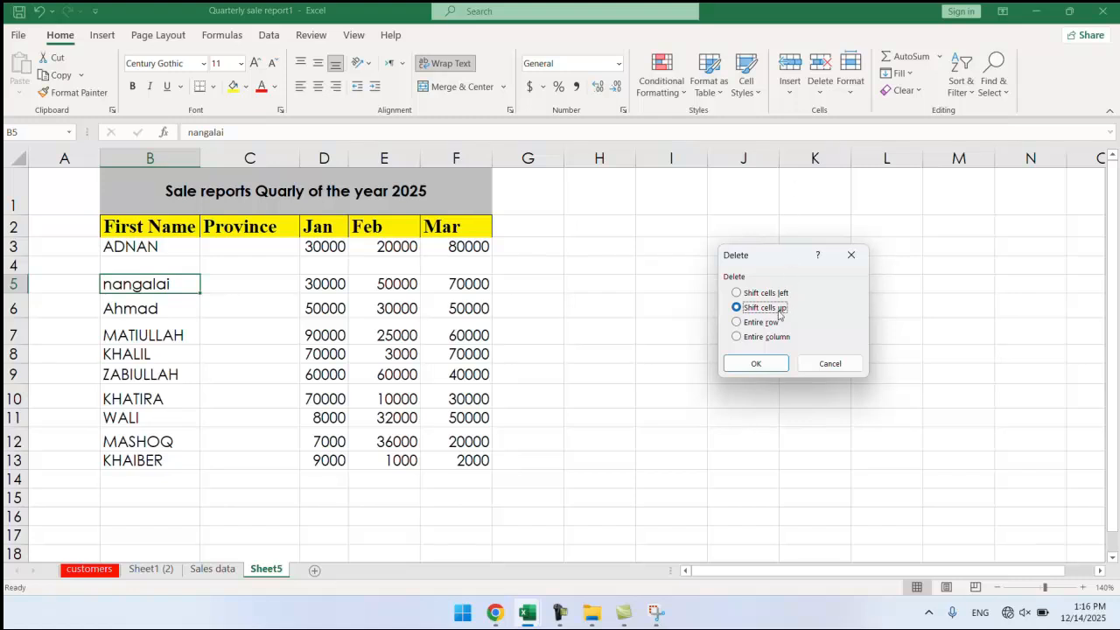
{"action": "left_click", "coordinate": [736, 294]}
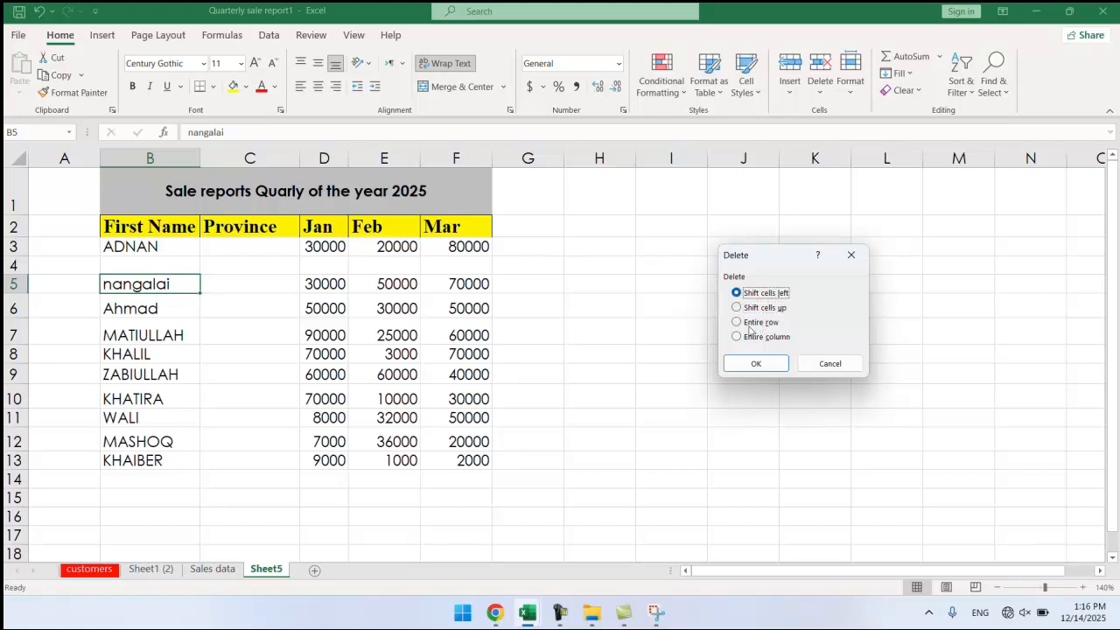
{"action": "left_click", "coordinate": [746, 364]}
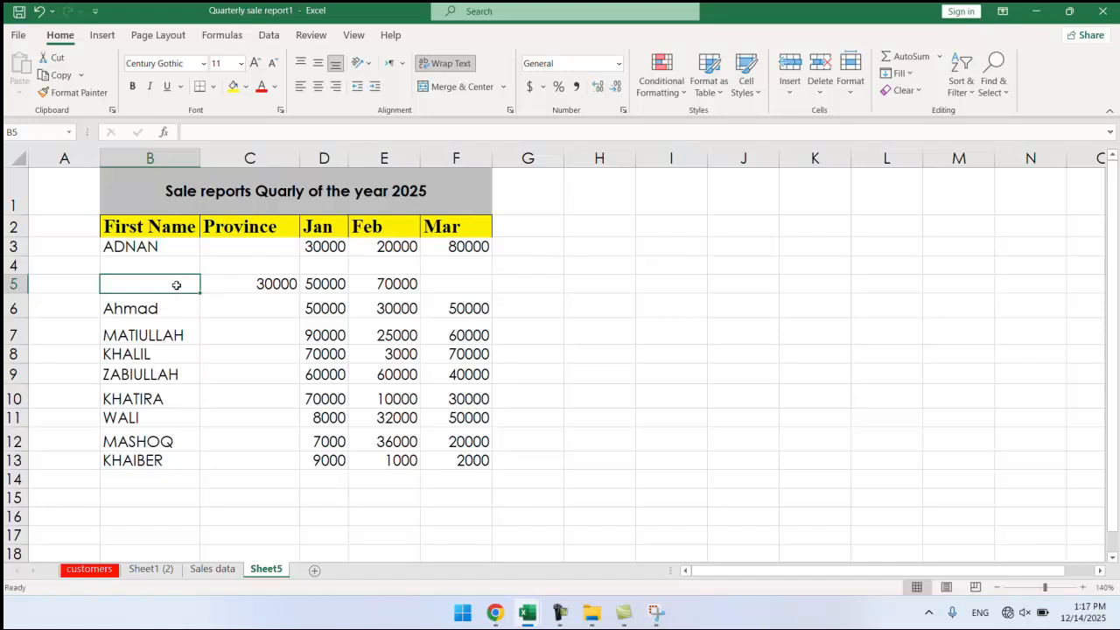
{"action": "right_click", "coordinate": [176, 285]}
{"action": "left_click", "coordinate": [226, 343]}
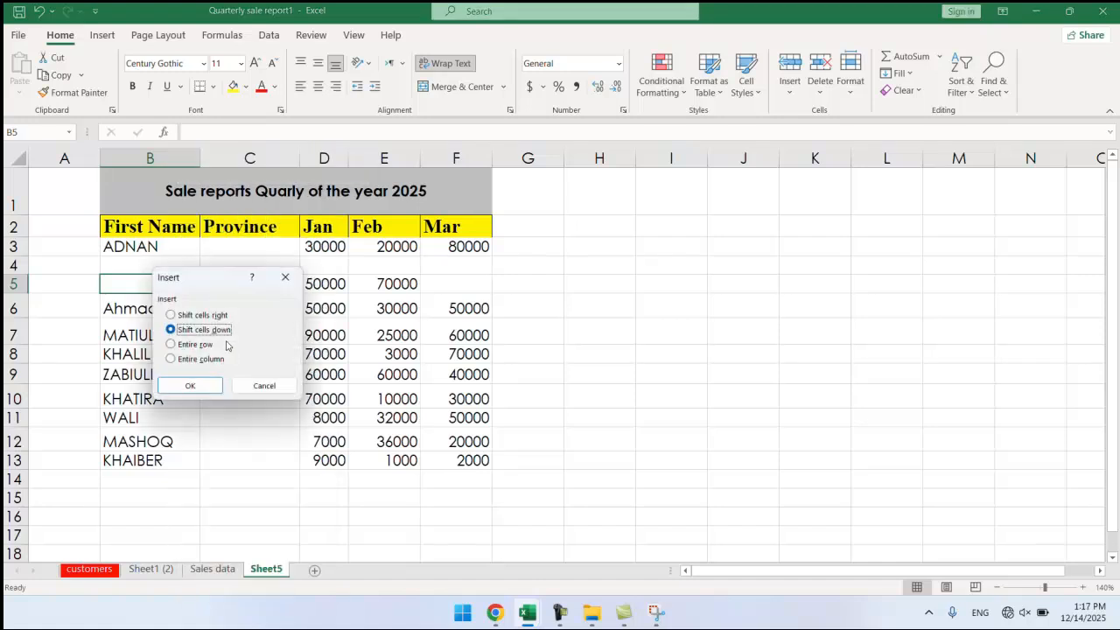
{"action": "left_click", "coordinate": [190, 317]}
{"action": "left_click", "coordinate": [181, 332]}
{"action": "left_click", "coordinate": [173, 345]}
{"action": "left_click", "coordinate": [175, 359]}
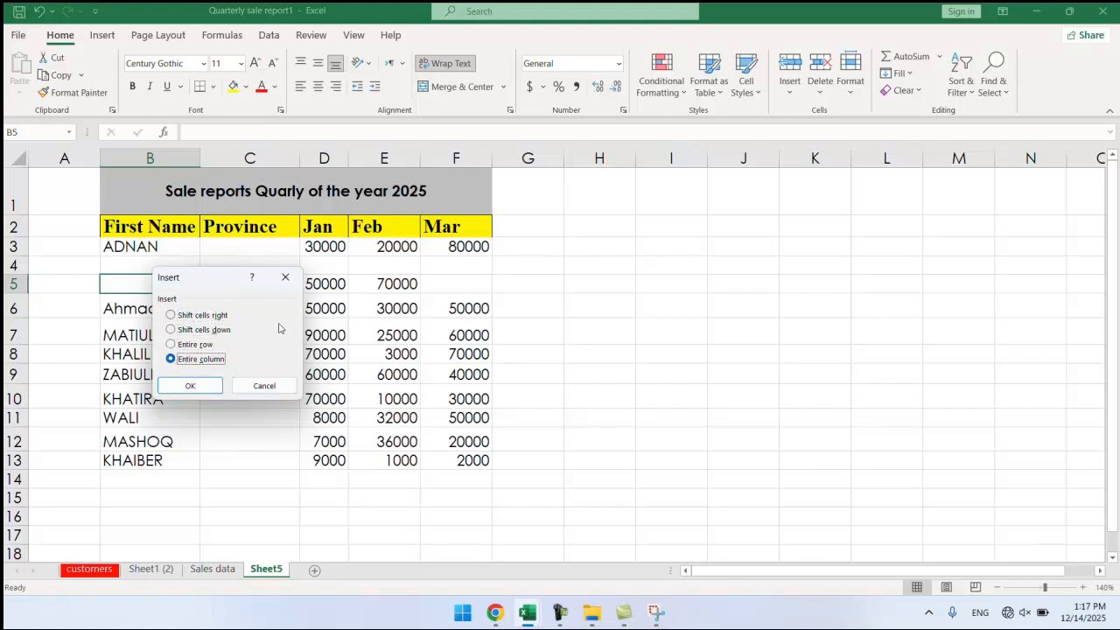
{"action": "left_click", "coordinate": [268, 383]}
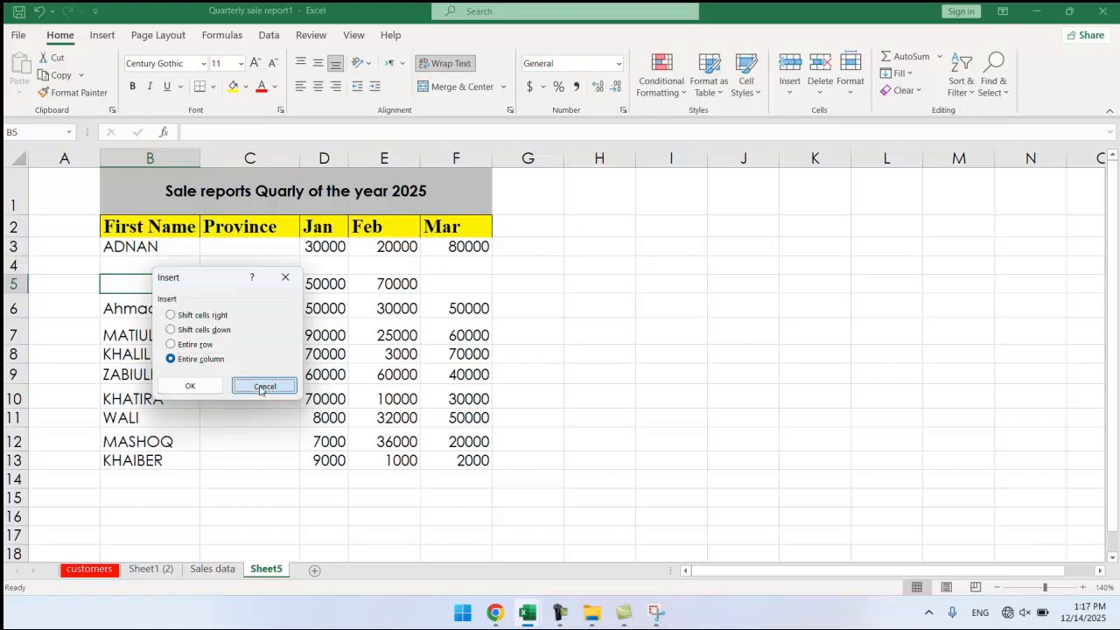
{"action": "right_click", "coordinate": [182, 287]}
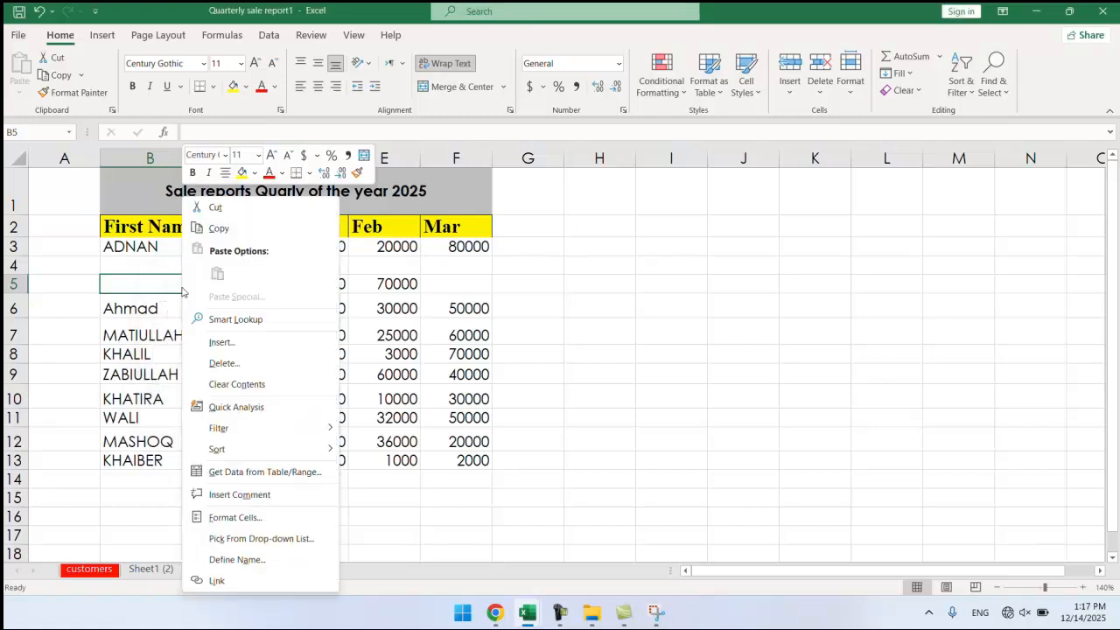
Delete empty cell B5 with Shift cells left, bringing 30000 into B5.
{"action": "left_click", "coordinate": [239, 371]}
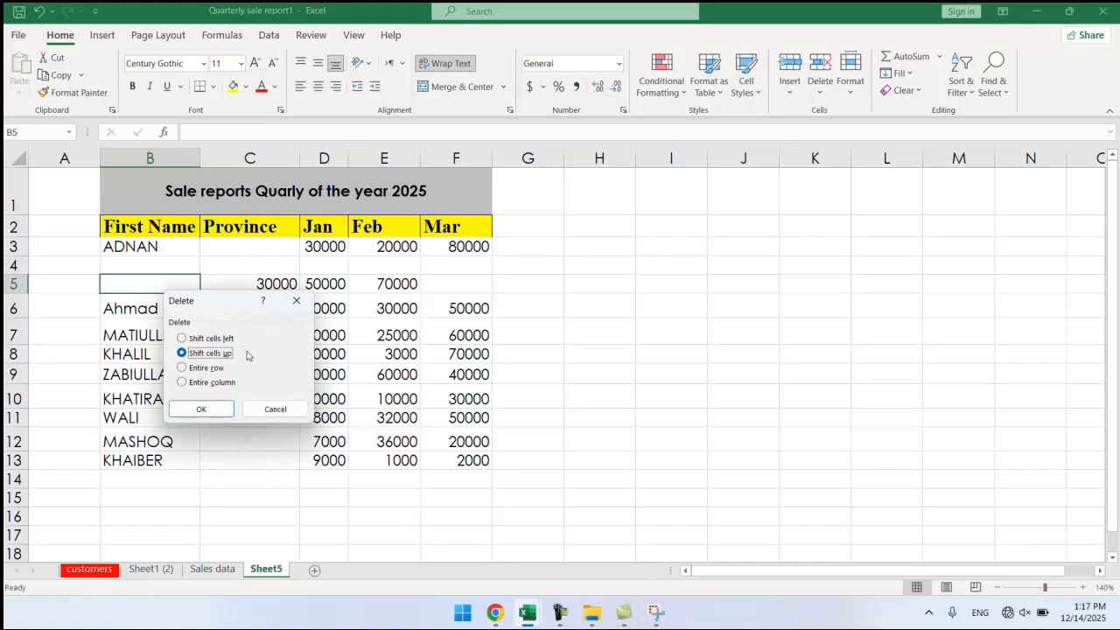
{"action": "left_click", "coordinate": [191, 337]}
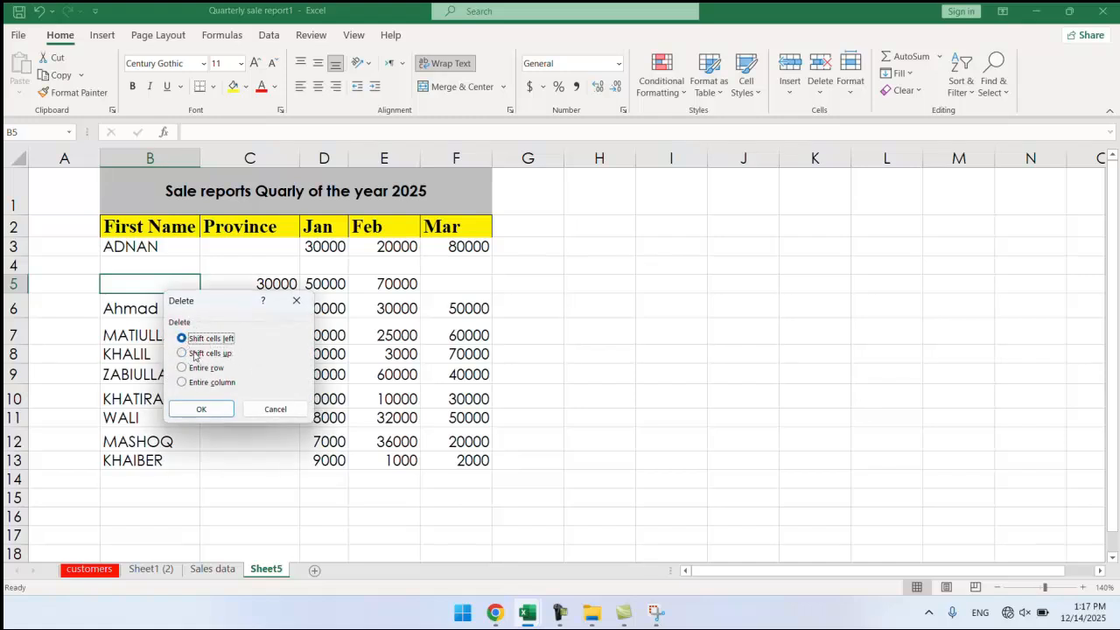
{"action": "left_click", "coordinate": [203, 408]}
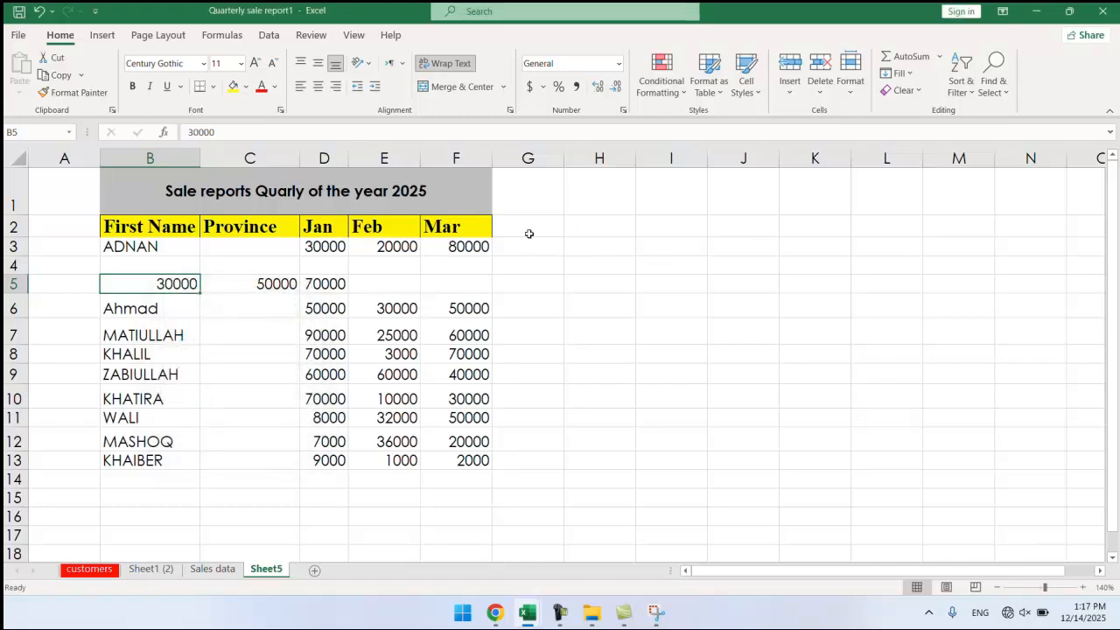
{"action": "left_click", "coordinate": [266, 272]}
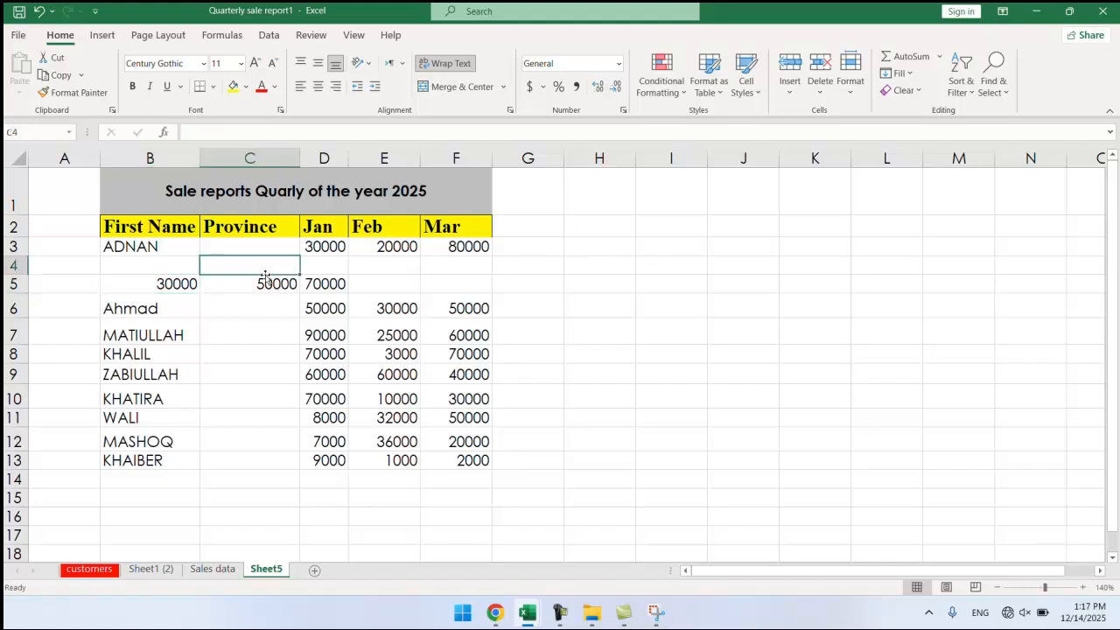
{"action": "left_click", "coordinate": [820, 88]}
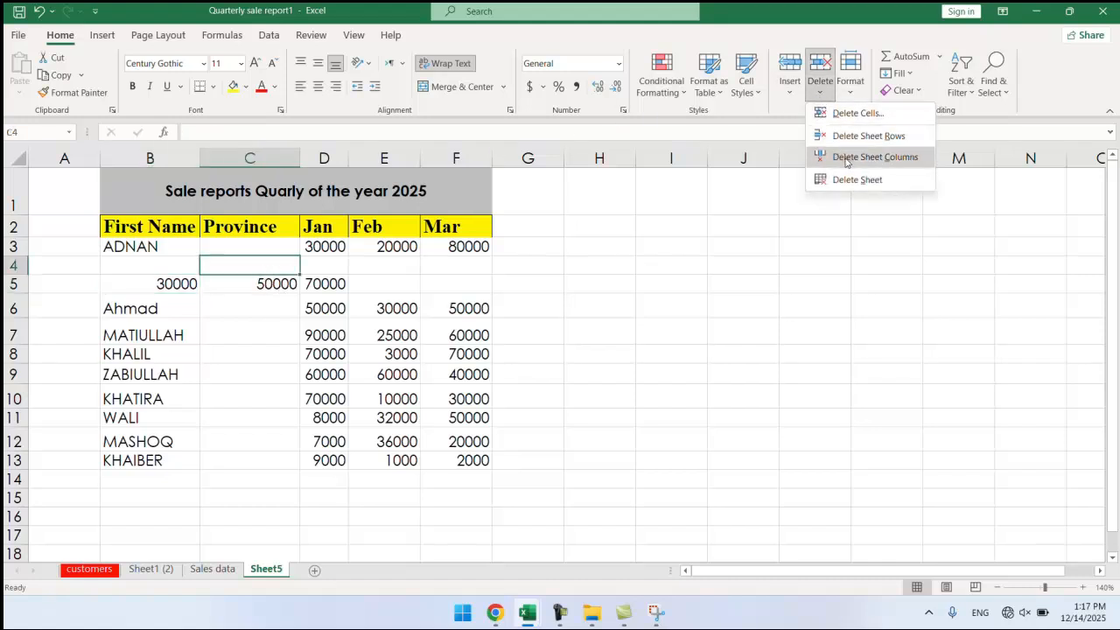
{"action": "left_click", "coordinate": [874, 157]}
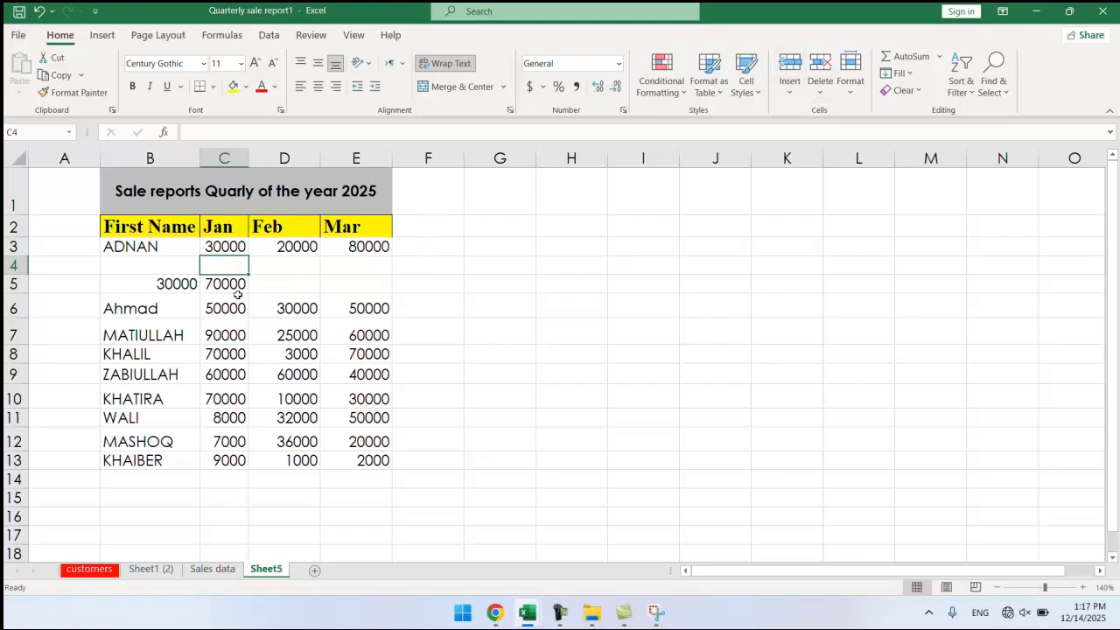
{"action": "right_click", "coordinate": [229, 265]}
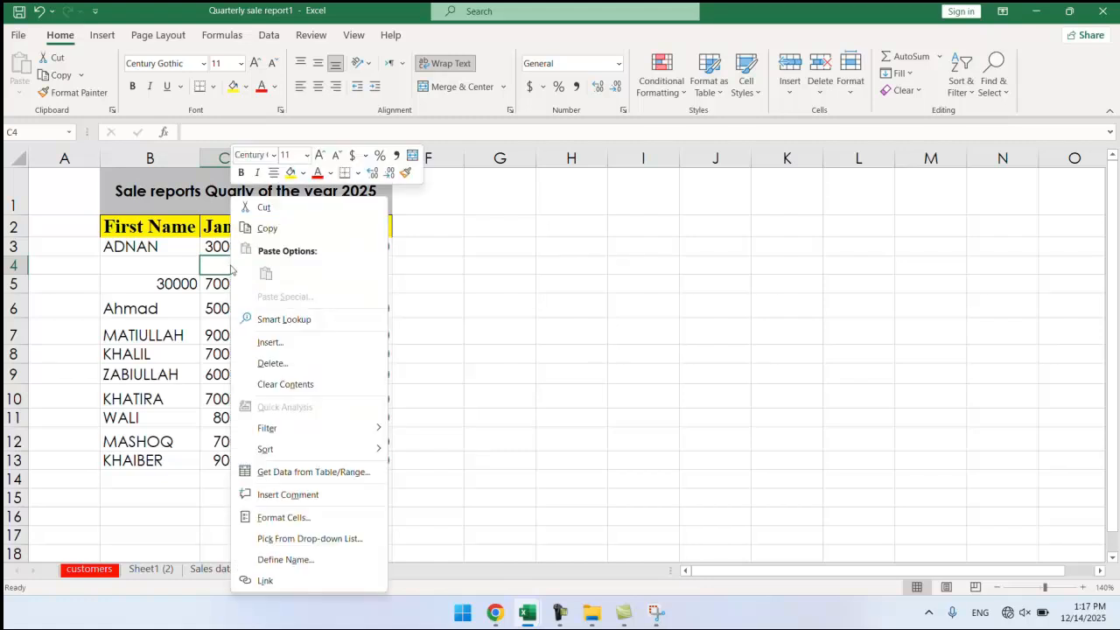
{"action": "left_click", "coordinate": [267, 365]}
{"action": "left_click", "coordinate": [210, 380]}
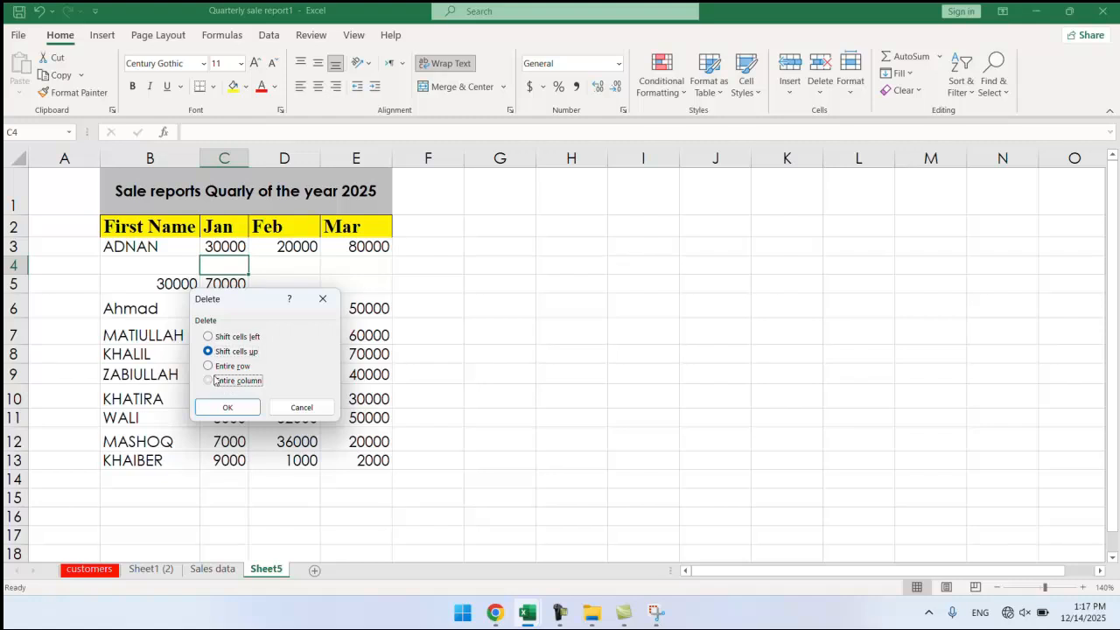
{"action": "left_click", "coordinate": [227, 407]}
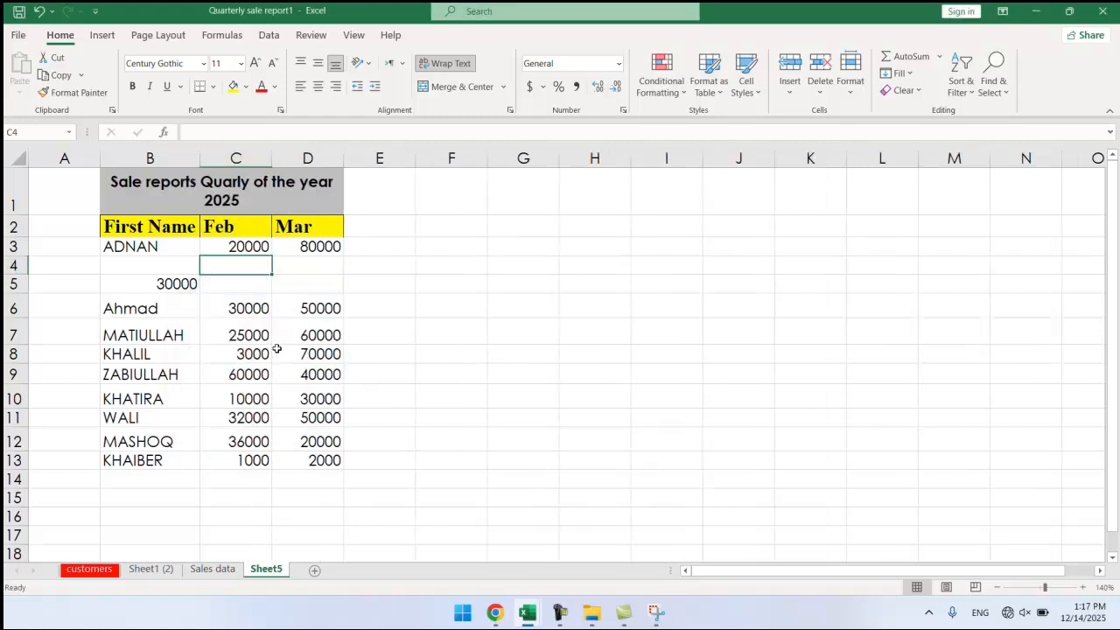
{"action": "key", "text": "ctrl+z"}
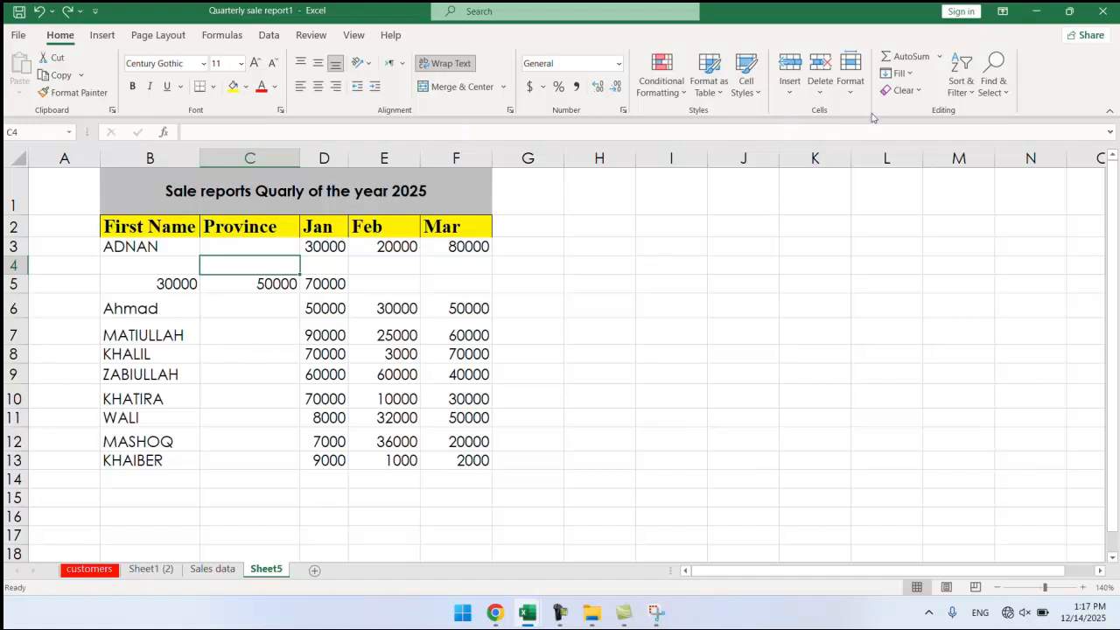
Delete empty row 4 from the Sheet5 sales table with Delete Sheet Rows.
{"action": "left_click", "coordinate": [819, 91]}
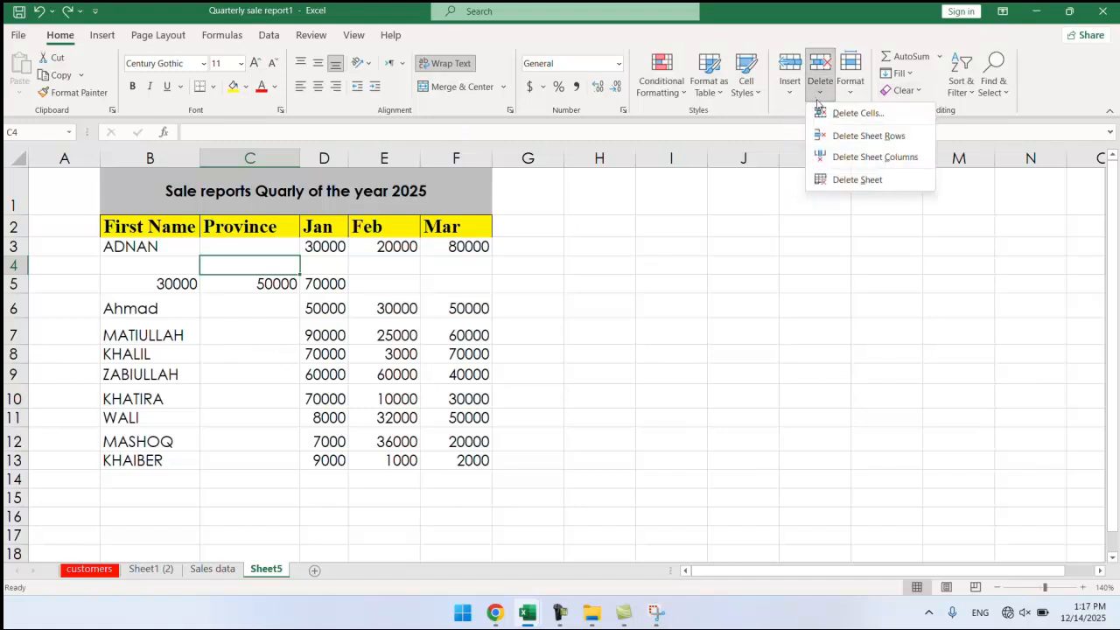
{"action": "left_click", "coordinate": [413, 288]}
{"action": "left_click", "coordinate": [281, 283]}
{"action": "left_click", "coordinate": [273, 263]}
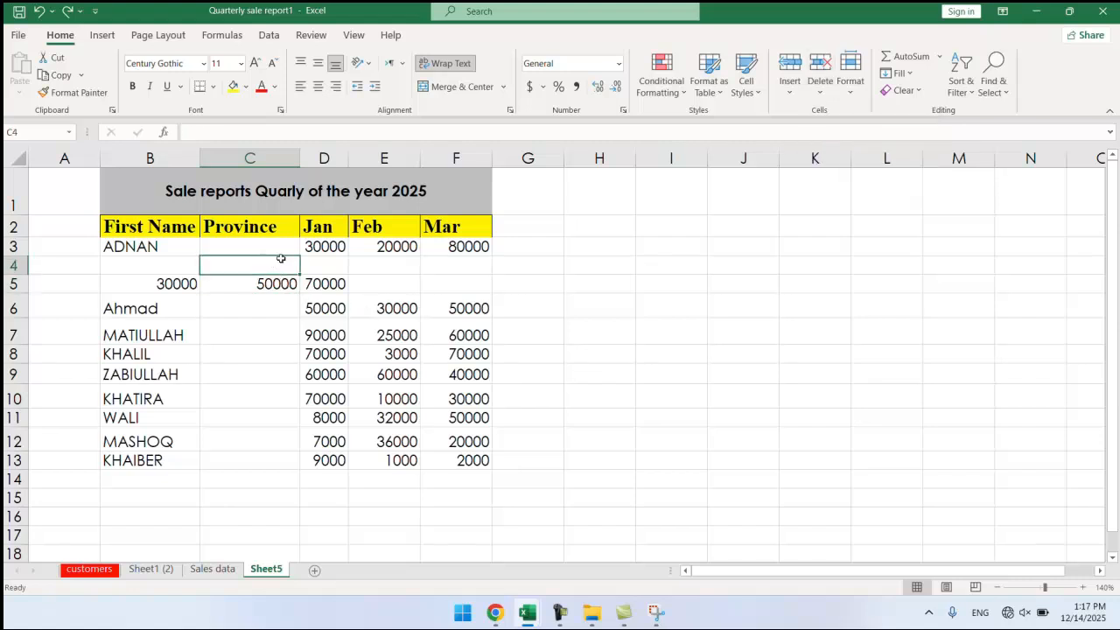
{"action": "left_click", "coordinate": [816, 95]}
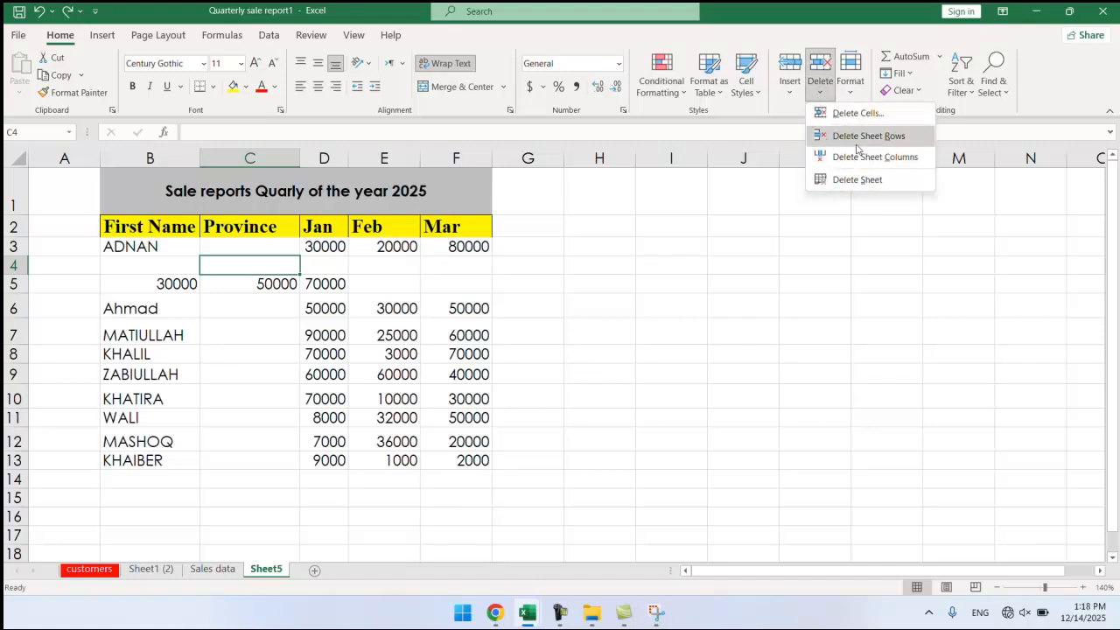
{"action": "left_click", "coordinate": [869, 137]}
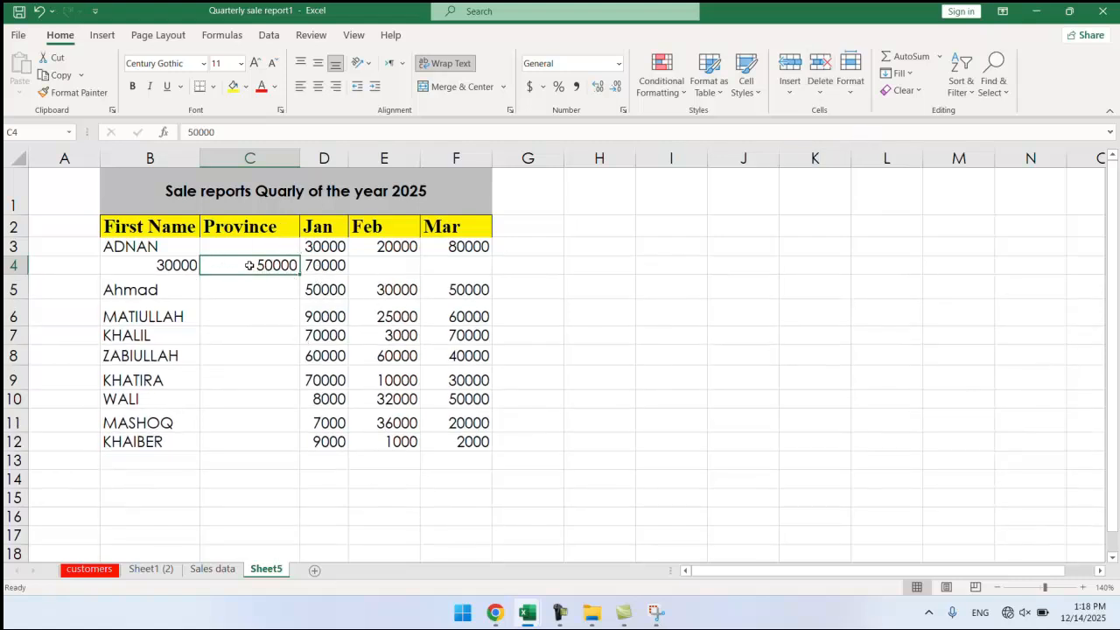
Delete the next stray row 4 as an entire row, leaving nine entries.
{"action": "right_click", "coordinate": [250, 265]}
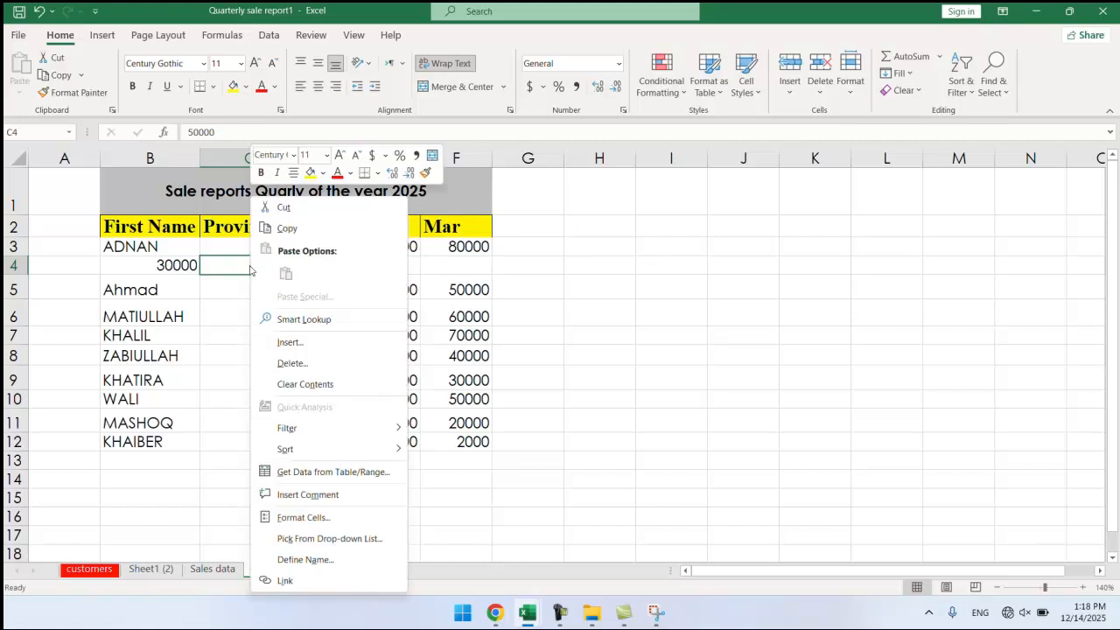
{"action": "left_click", "coordinate": [280, 363]}
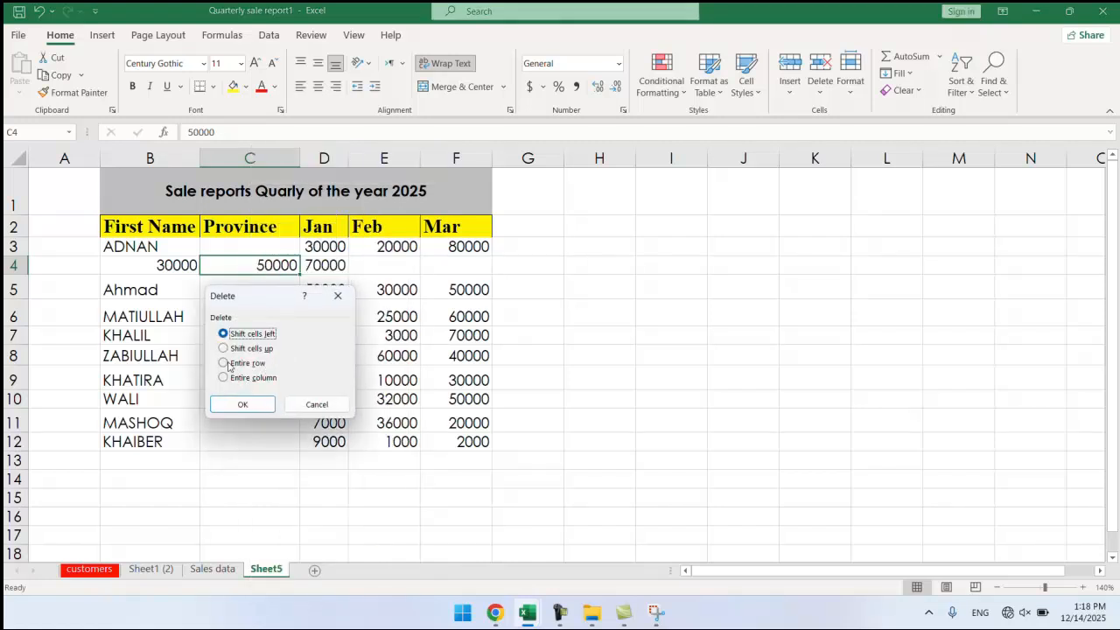
{"action": "left_click", "coordinate": [224, 363]}
{"action": "left_click", "coordinate": [248, 402]}
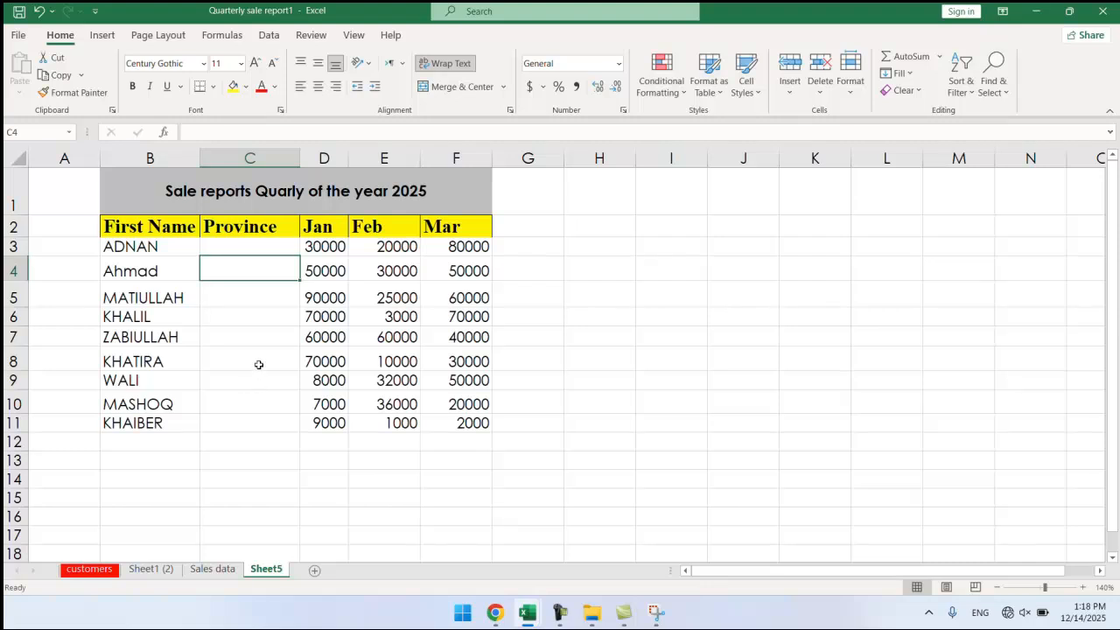
Switch to the Sales data sheet's Quarterly Sales Report.
{"action": "left_click", "coordinate": [819, 101]}
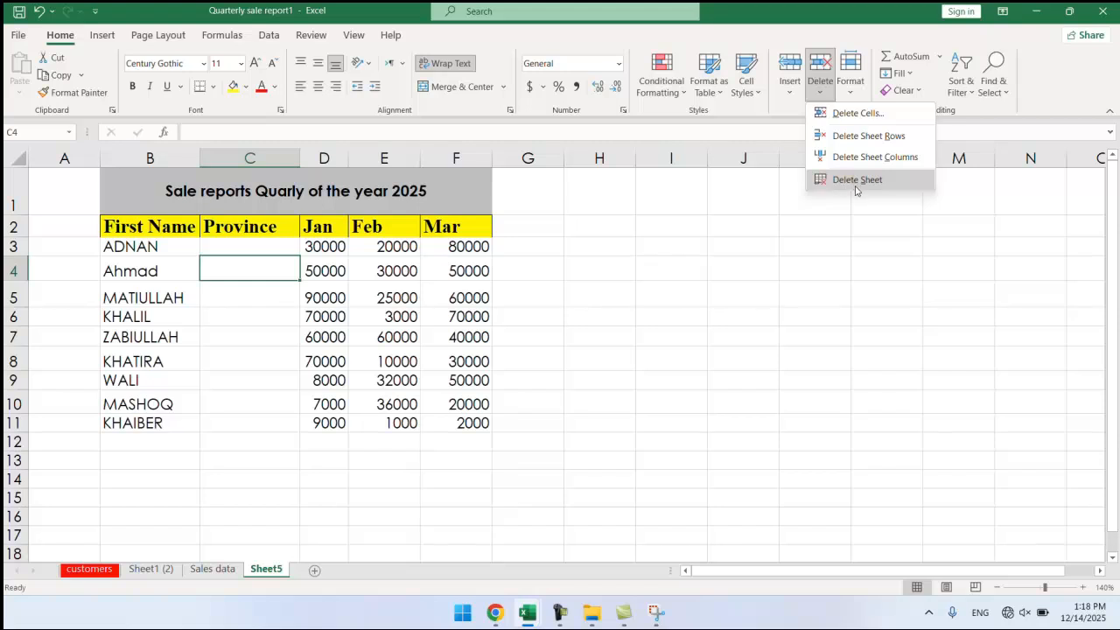
{"action": "left_click", "coordinate": [327, 366]}
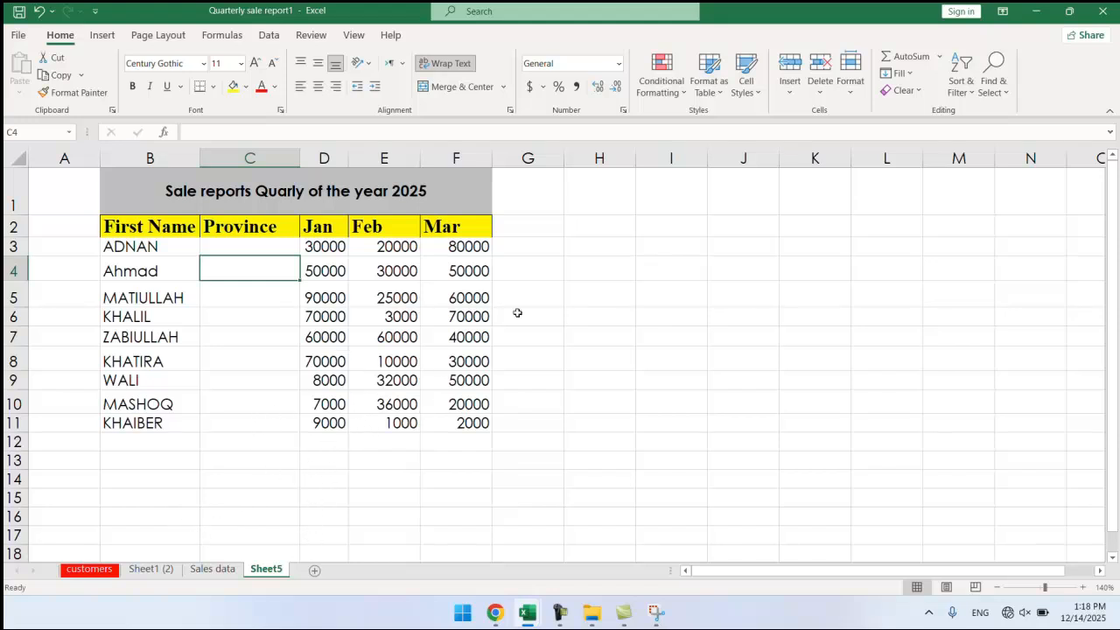
{"action": "left_click", "coordinate": [211, 570]}
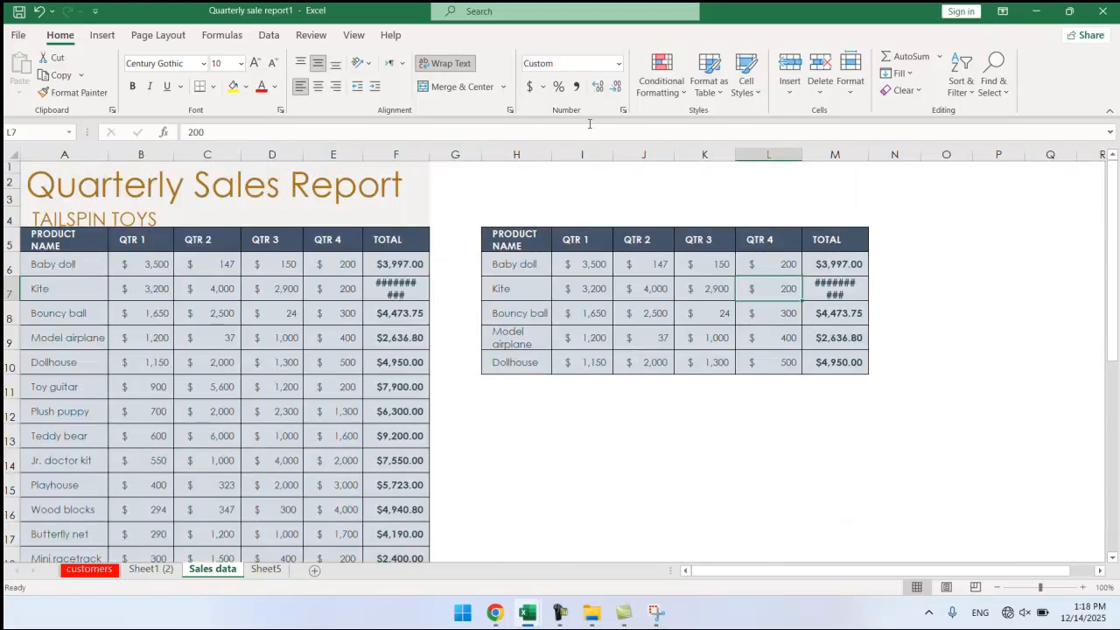
Delete the Sales data sheet and close the stock in workbook without saving.
{"action": "left_click", "coordinate": [820, 88]}
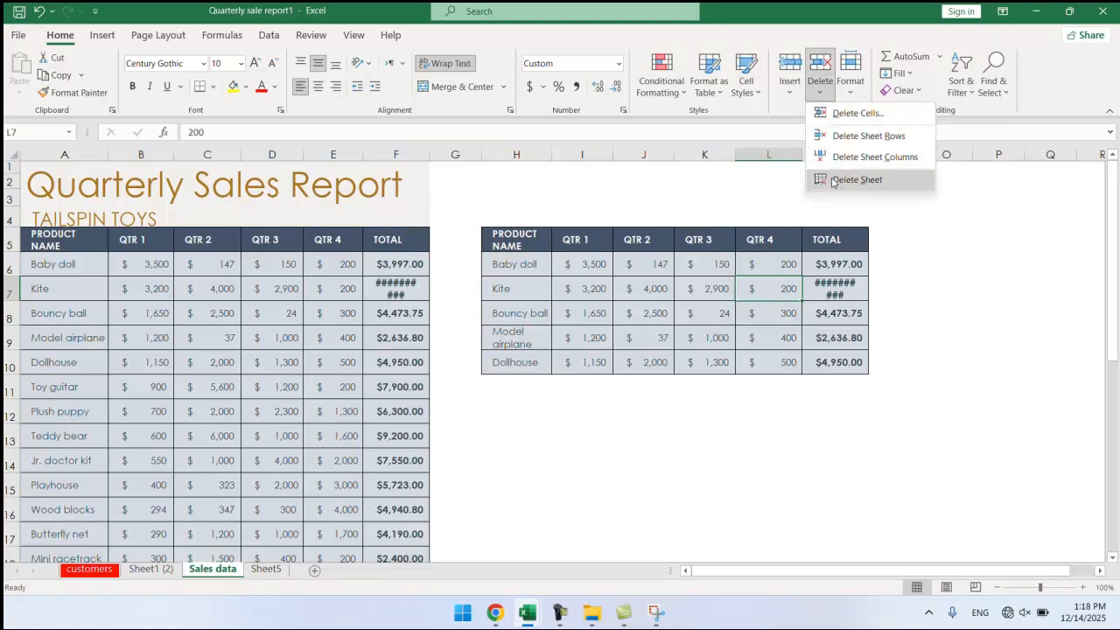
{"action": "left_click", "coordinate": [219, 565]}
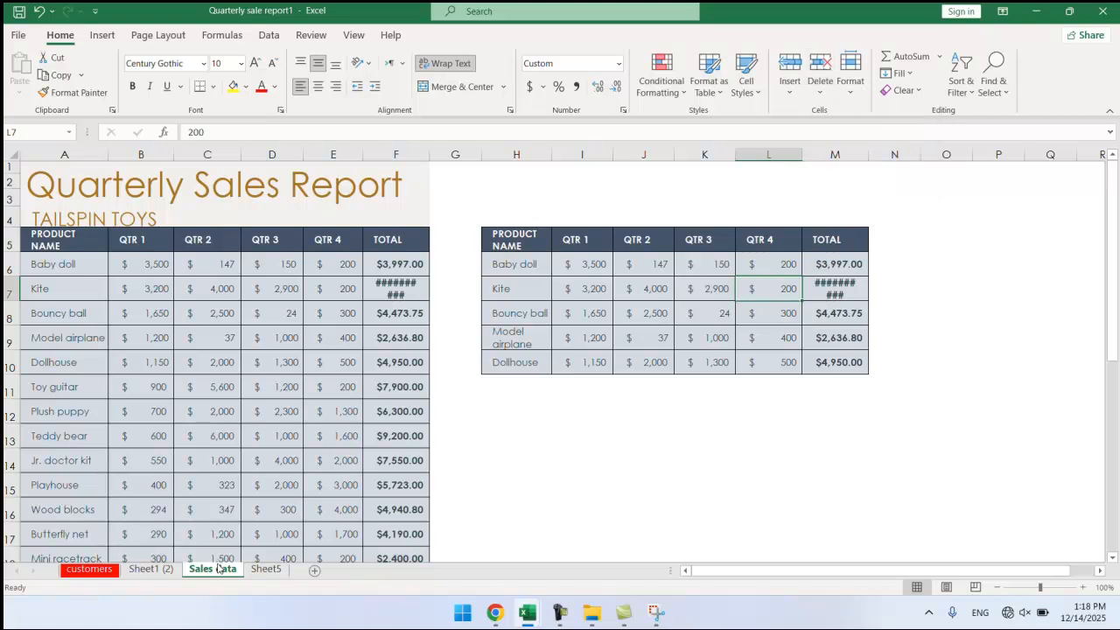
{"action": "right_click", "coordinate": [218, 567]}
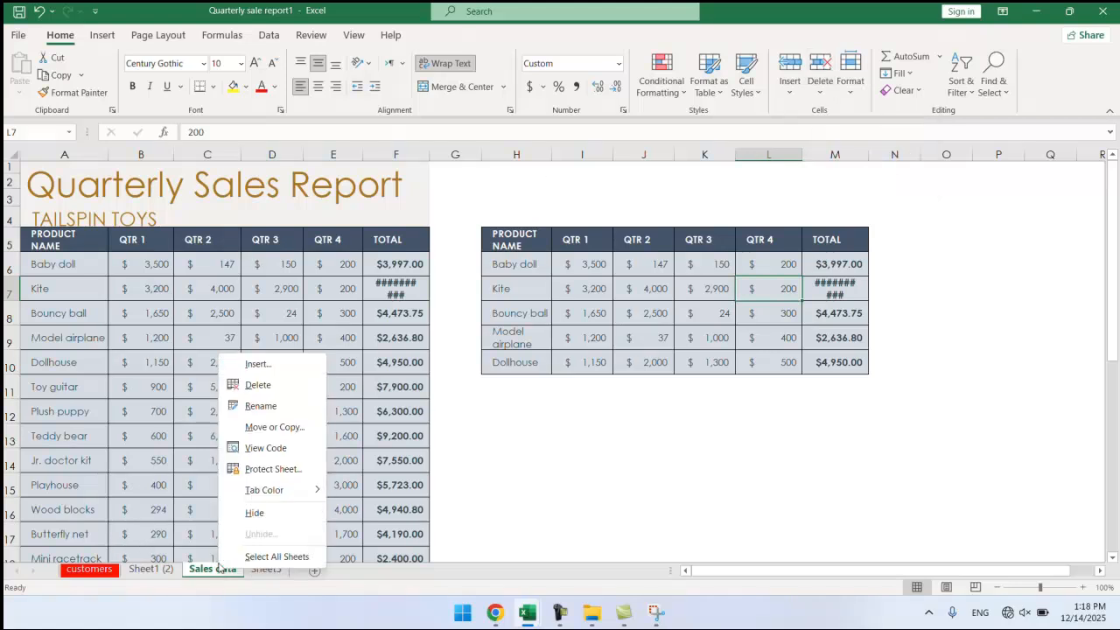
{"action": "left_click", "coordinate": [258, 385]}
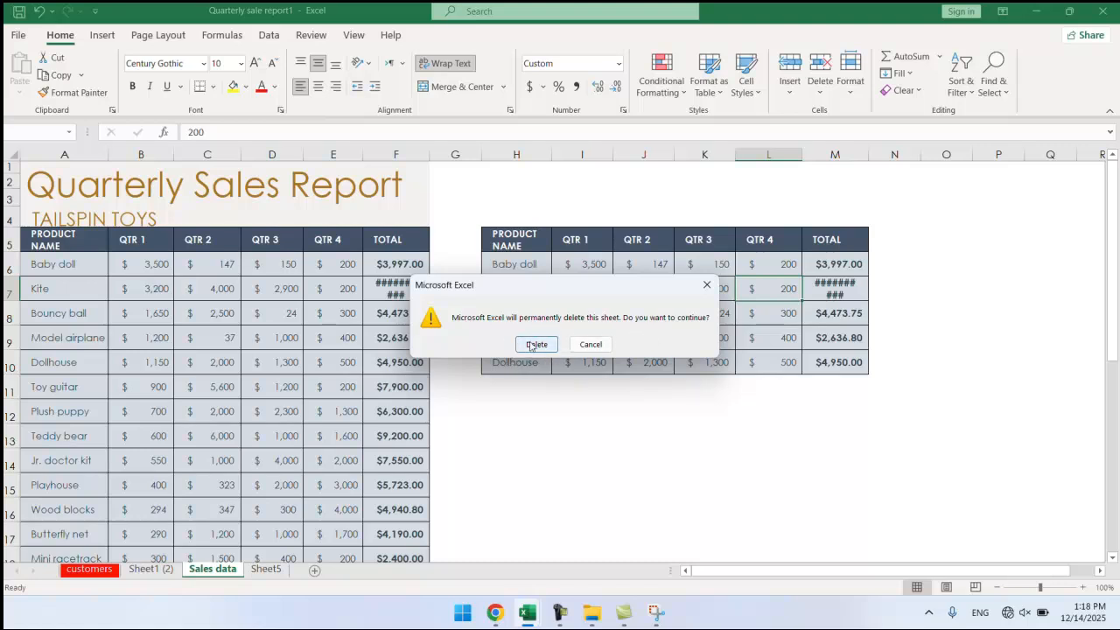
{"action": "left_click", "coordinate": [533, 344]}
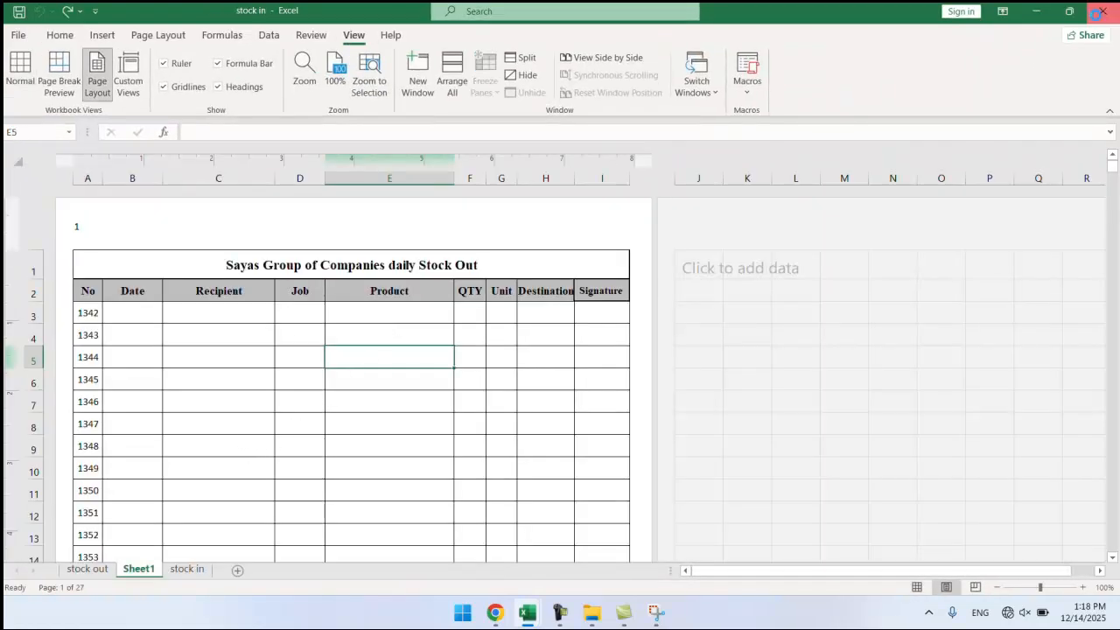
{"action": "left_click", "coordinate": [1101, 12]}
{"action": "left_click", "coordinate": [558, 321]}
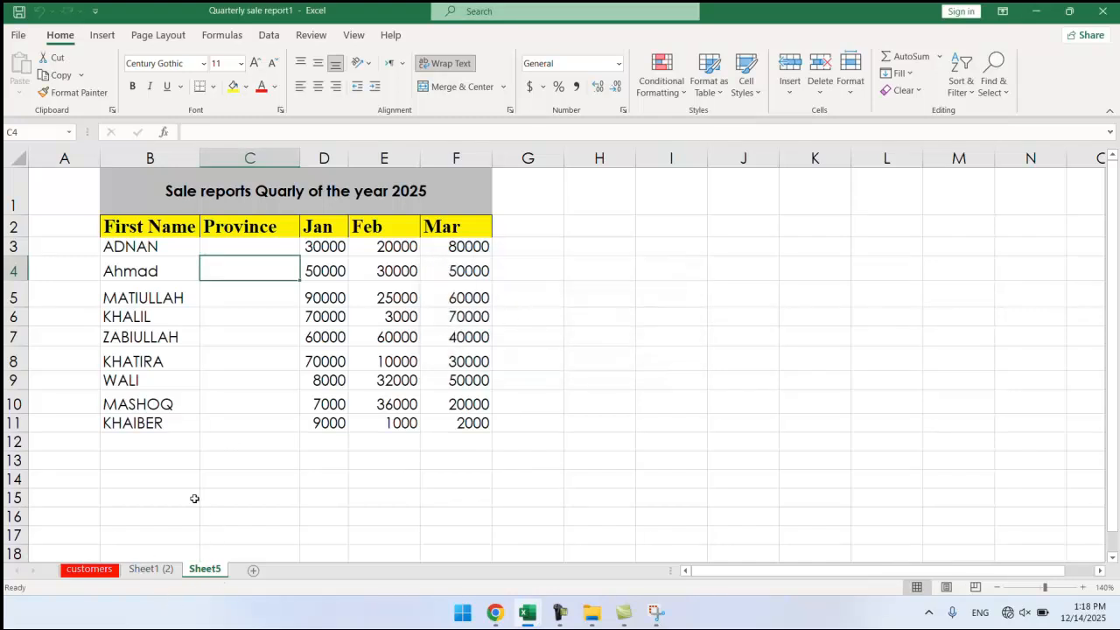
Delete the Sheet1 (2) sheet, leaving only customers and Sheet5.
{"action": "left_click", "coordinate": [145, 567]}
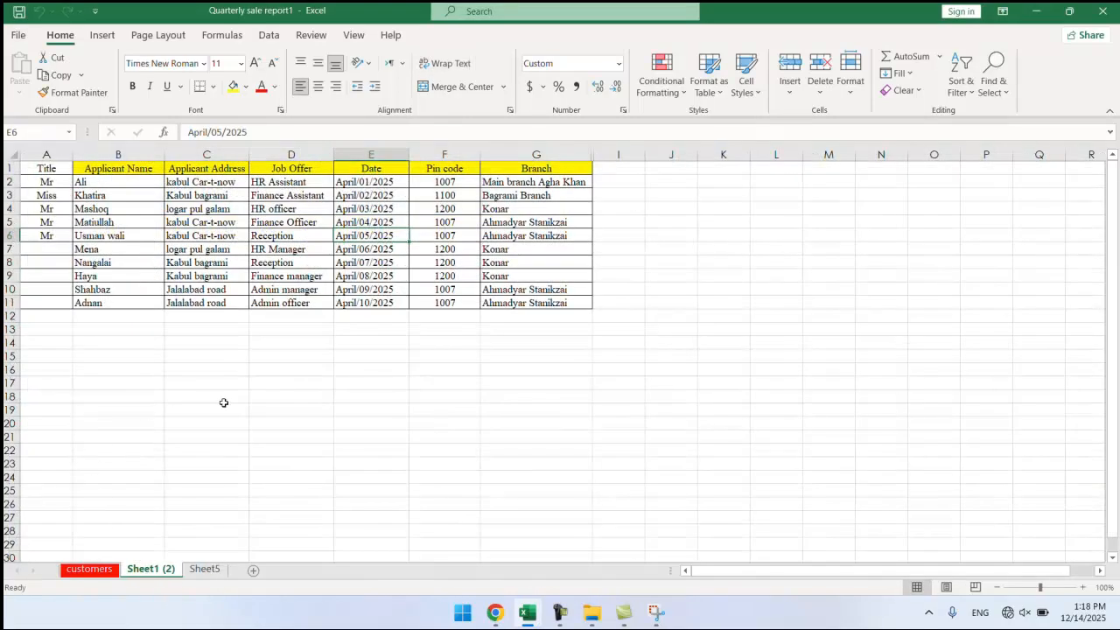
{"action": "left_click", "coordinate": [814, 95]}
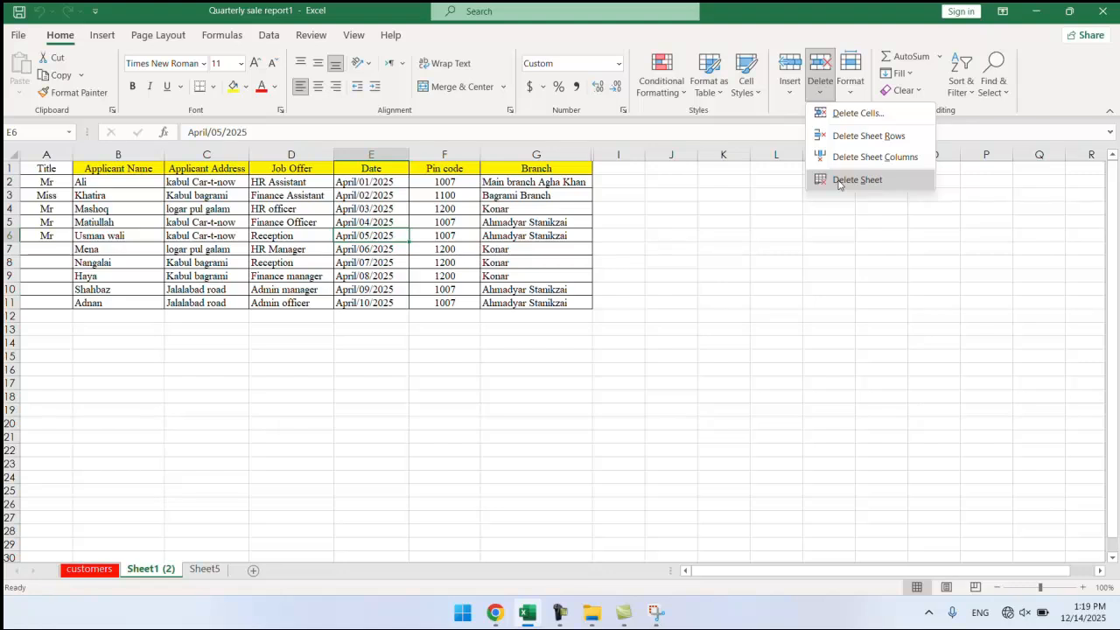
{"action": "left_click", "coordinate": [838, 180]}
{"action": "left_click", "coordinate": [548, 350]}
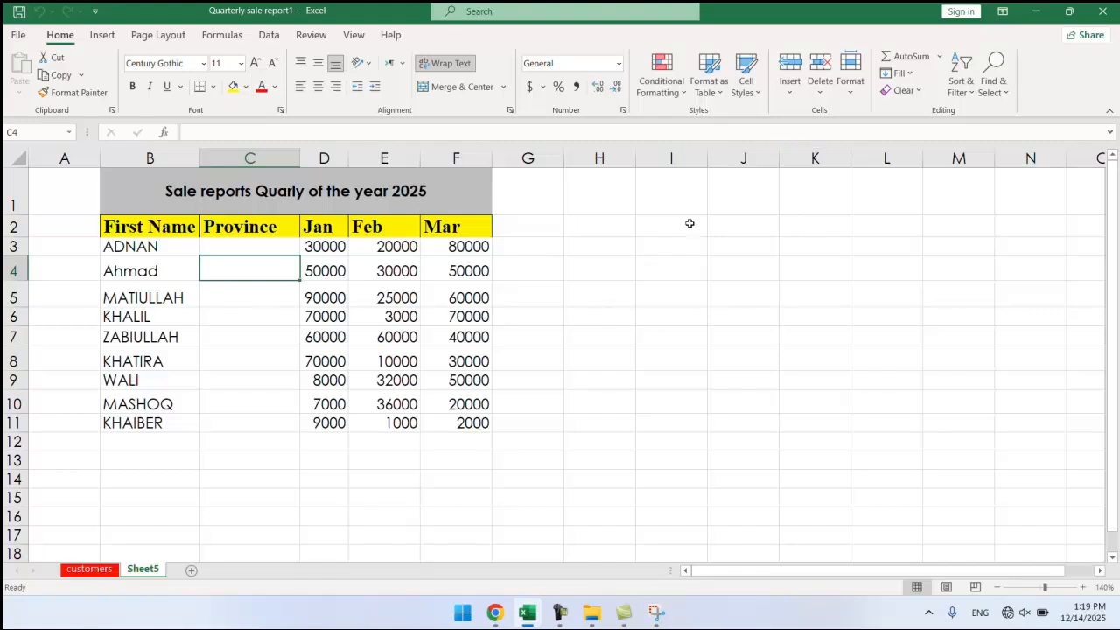
Add four new blank sheets: two with the new sheet button, two with Home > Insert Sheet.
{"action": "left_click", "coordinate": [191, 570]}
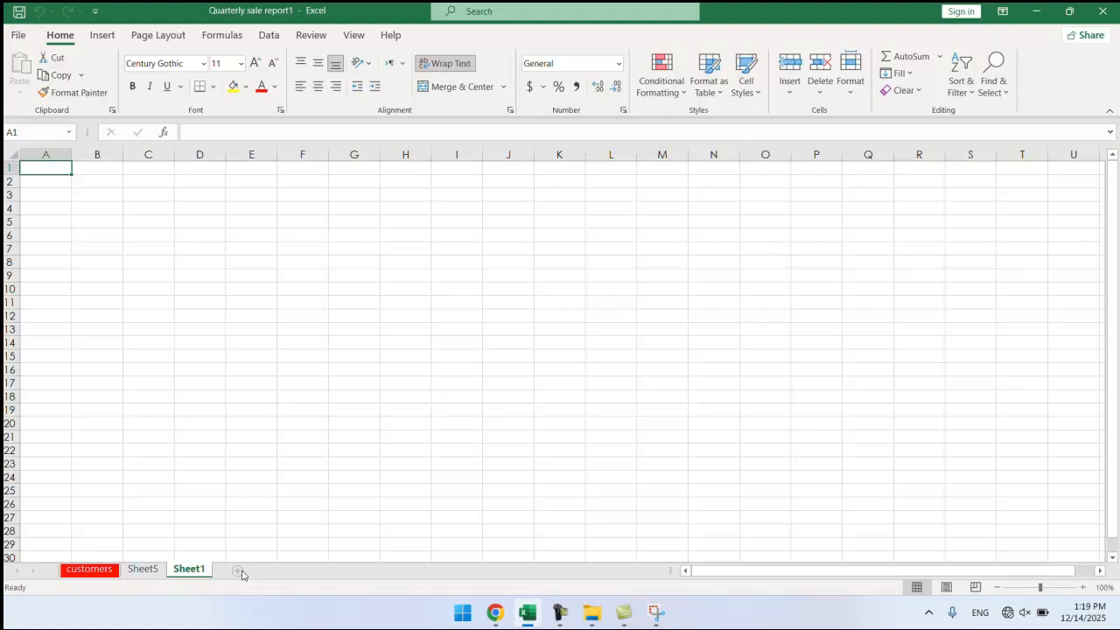
{"action": "left_click", "coordinate": [238, 570]}
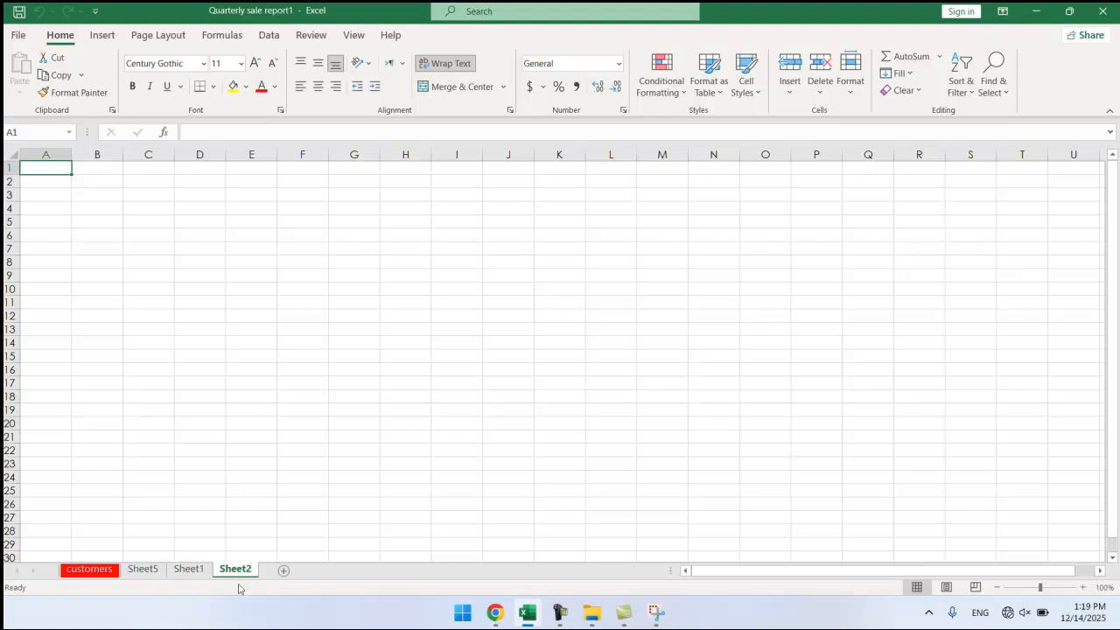
{"action": "left_click", "coordinate": [789, 92]}
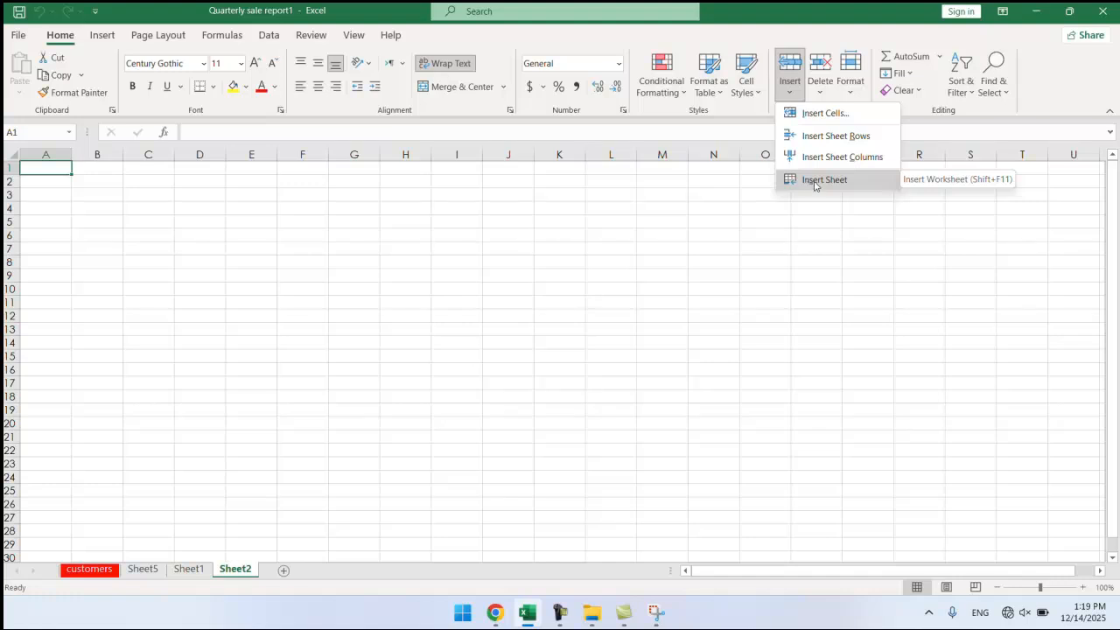
{"action": "left_click", "coordinate": [823, 181]}
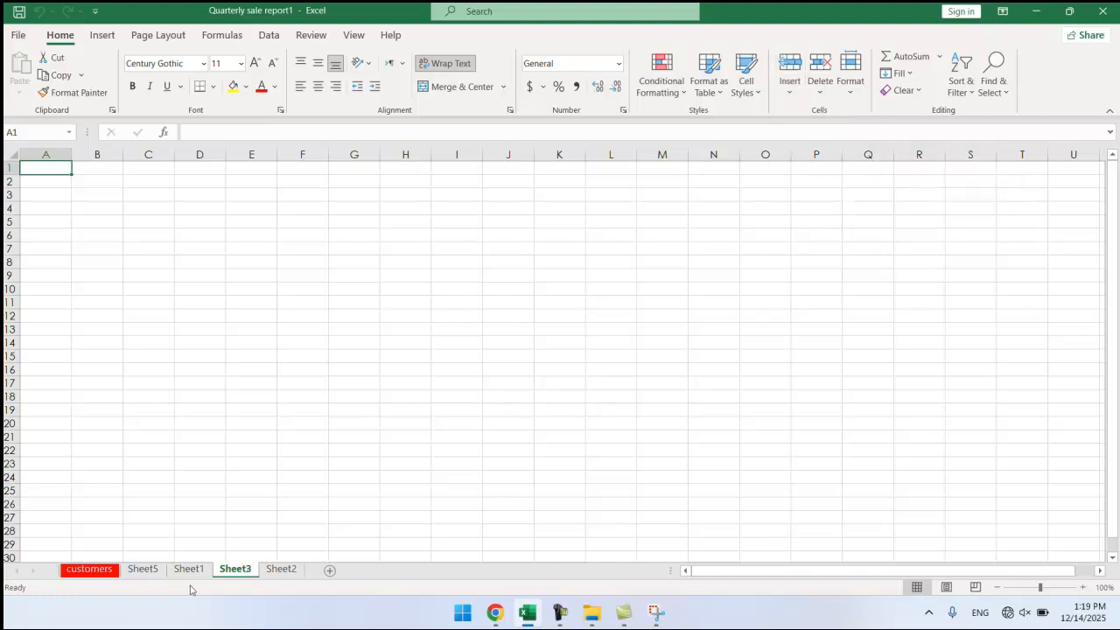
{"action": "left_click", "coordinate": [790, 87]}
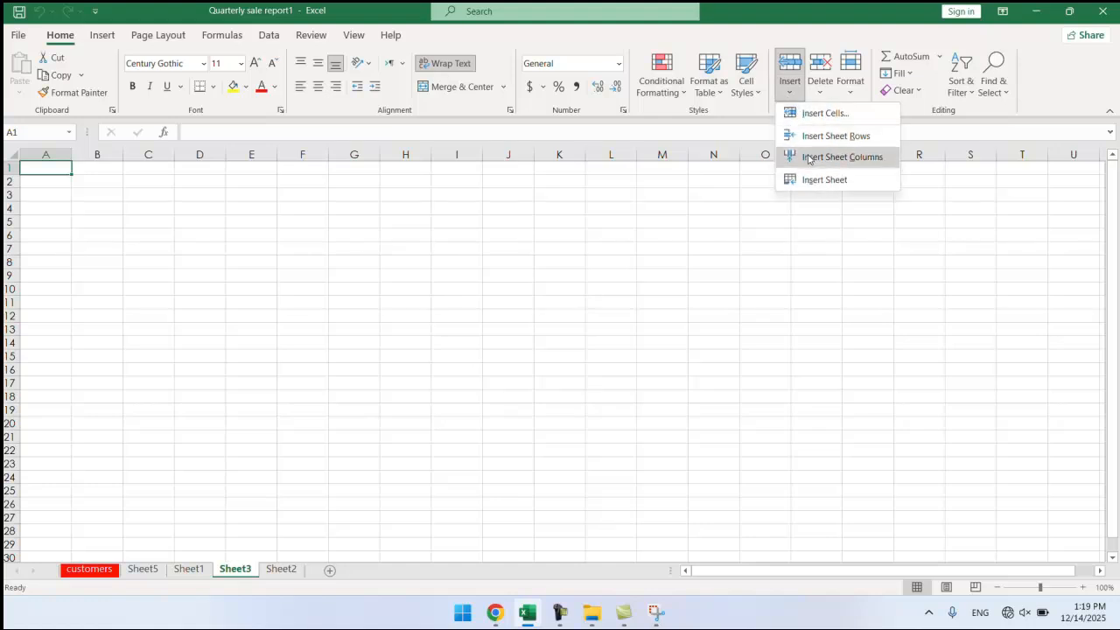
{"action": "left_click", "coordinate": [805, 182]}
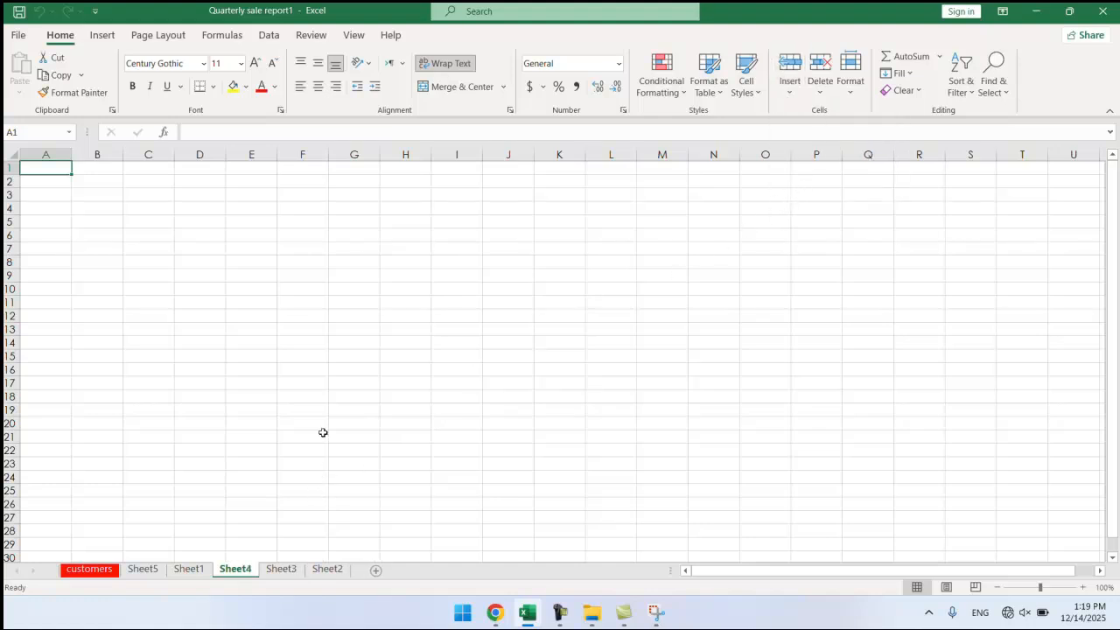
Check Sheet4's tab options without changes, then switch to the customers sheet.
{"action": "left_click", "coordinate": [345, 318]}
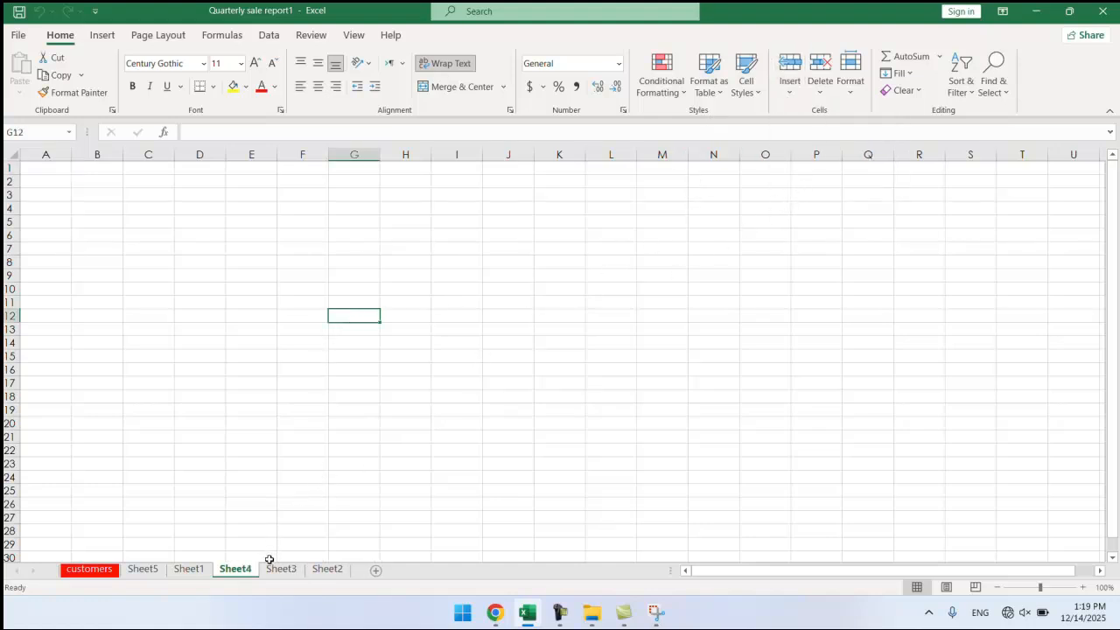
{"action": "right_click", "coordinate": [245, 574]}
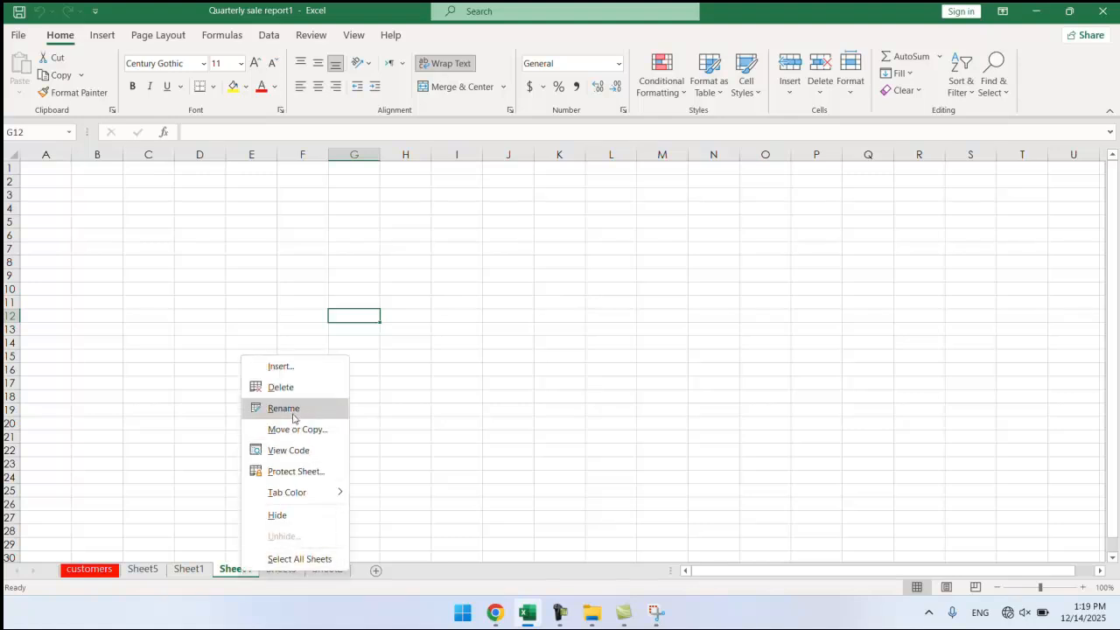
{"action": "left_click", "coordinate": [463, 383]}
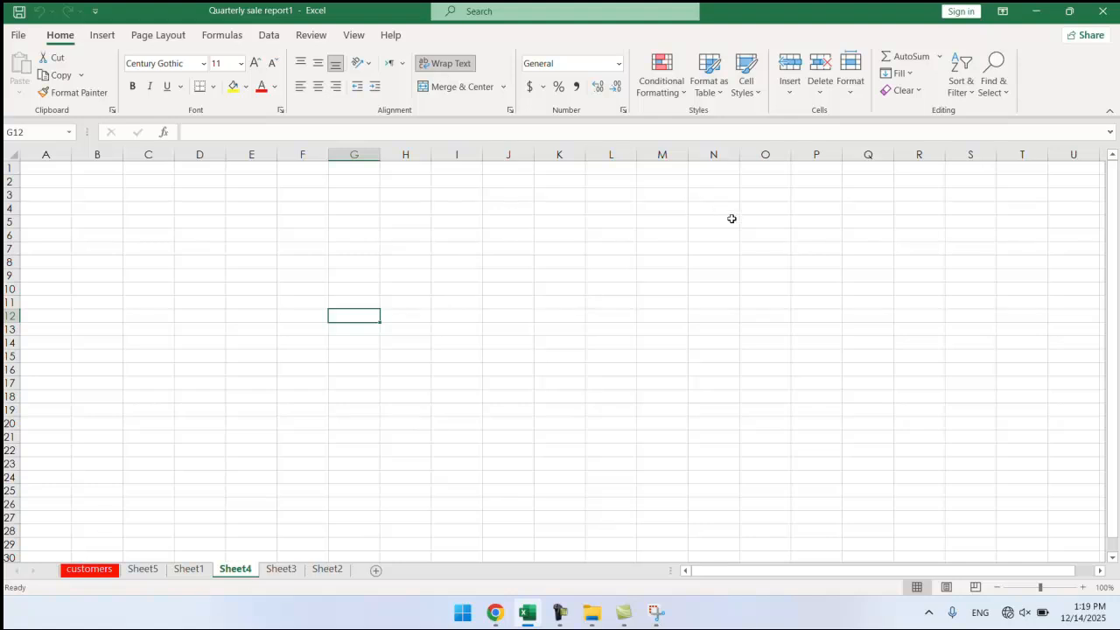
{"action": "left_click", "coordinate": [849, 95]}
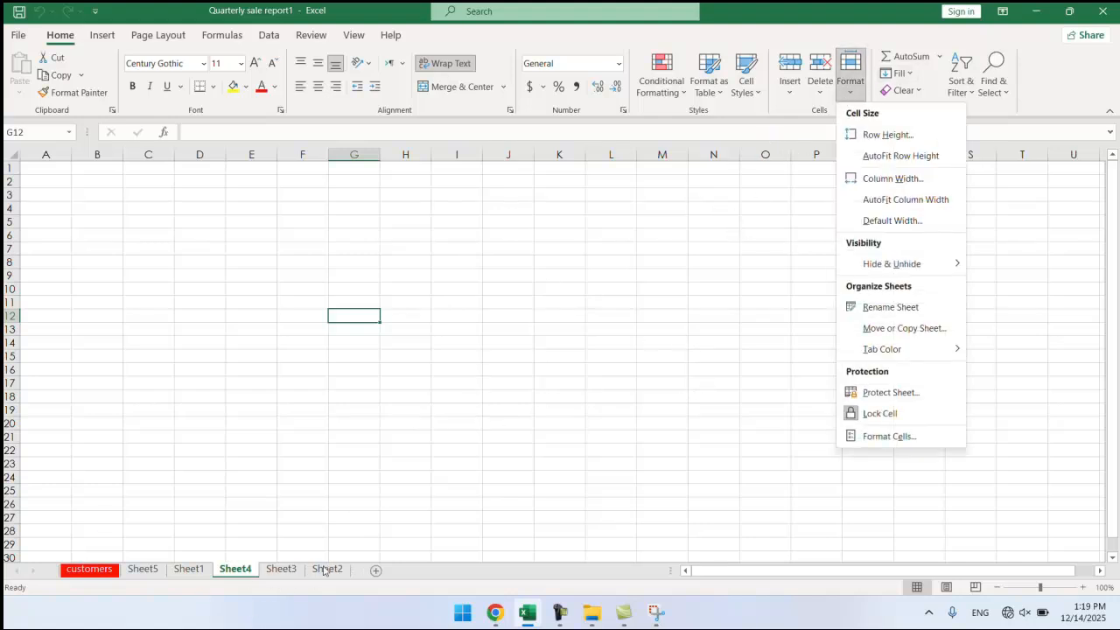
{"action": "left_click", "coordinate": [87, 569]}
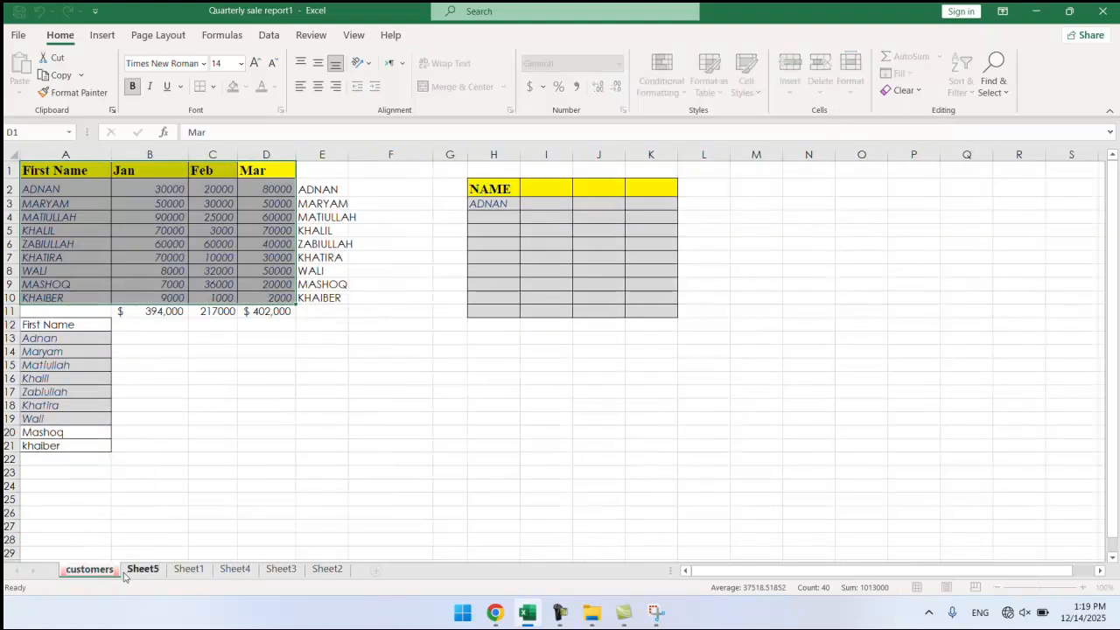
On Sheet5, drag rows 4 and 5 taller, then select rows 5 through 7.
{"action": "left_click", "coordinate": [133, 570]}
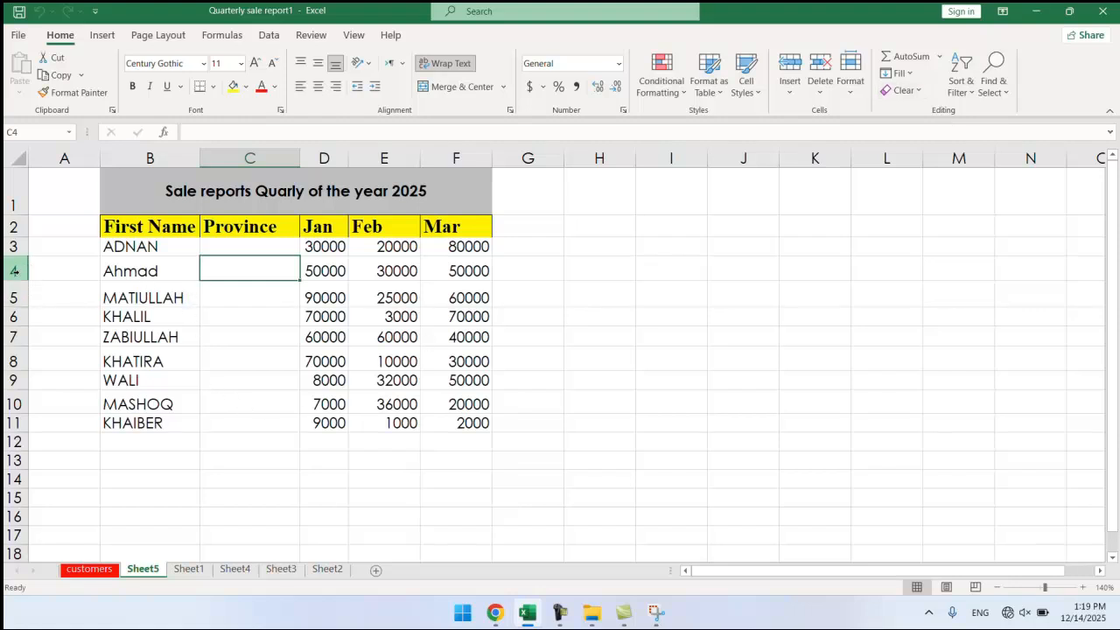
{"action": "left_click_drag", "start_coordinate": [24, 279], "coordinate": [22, 292]}
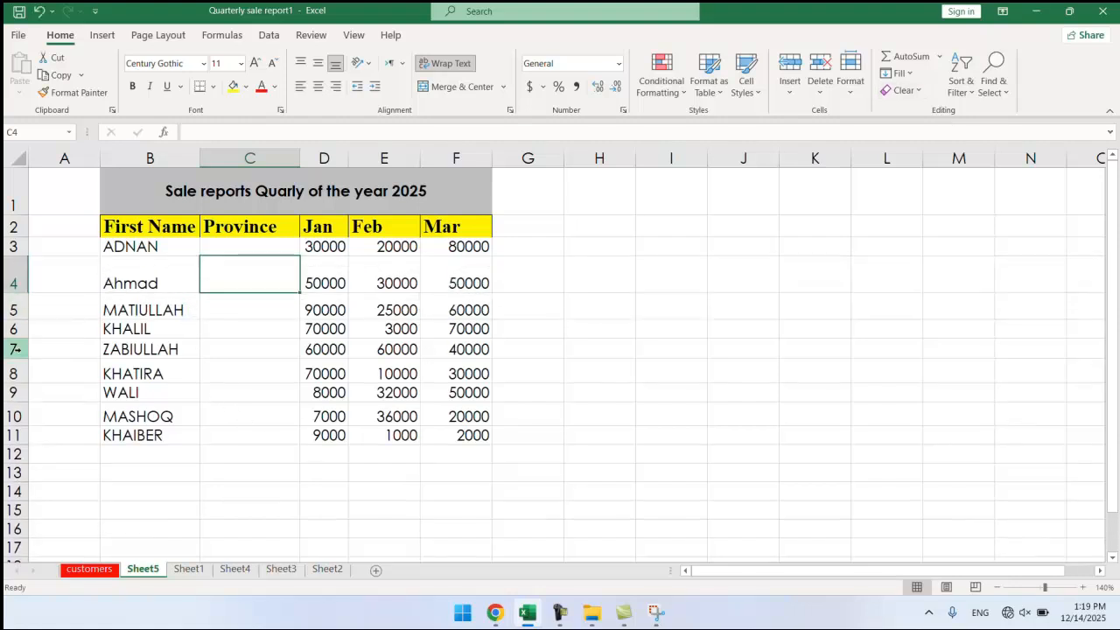
{"action": "left_click_drag", "start_coordinate": [22, 339], "coordinate": [23, 349]}
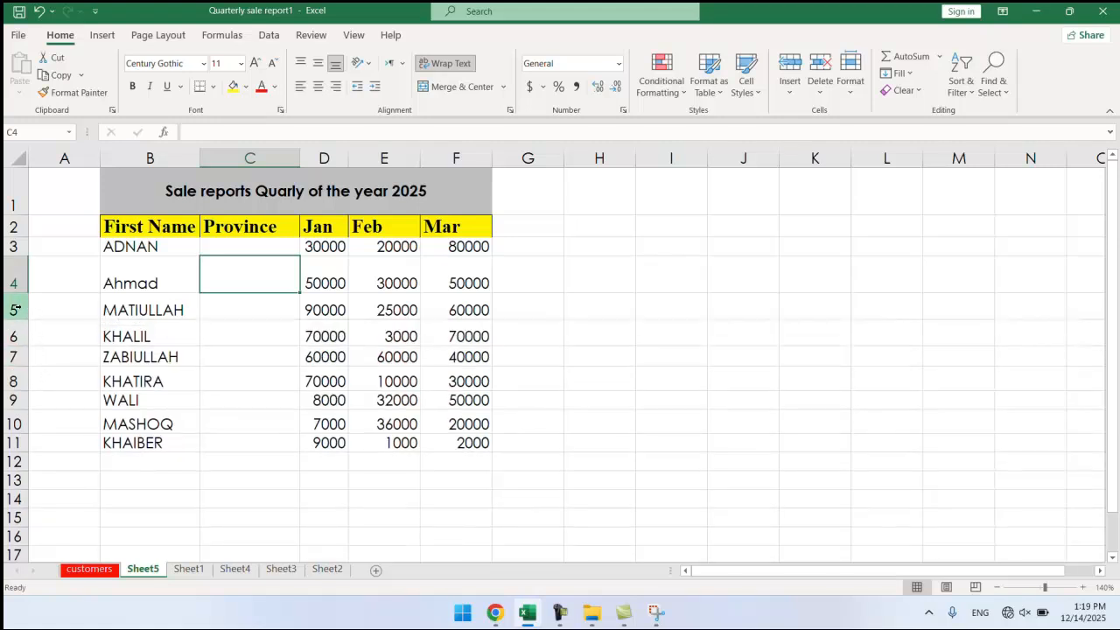
{"action": "left_click_drag", "start_coordinate": [14, 310], "coordinate": [29, 330]}
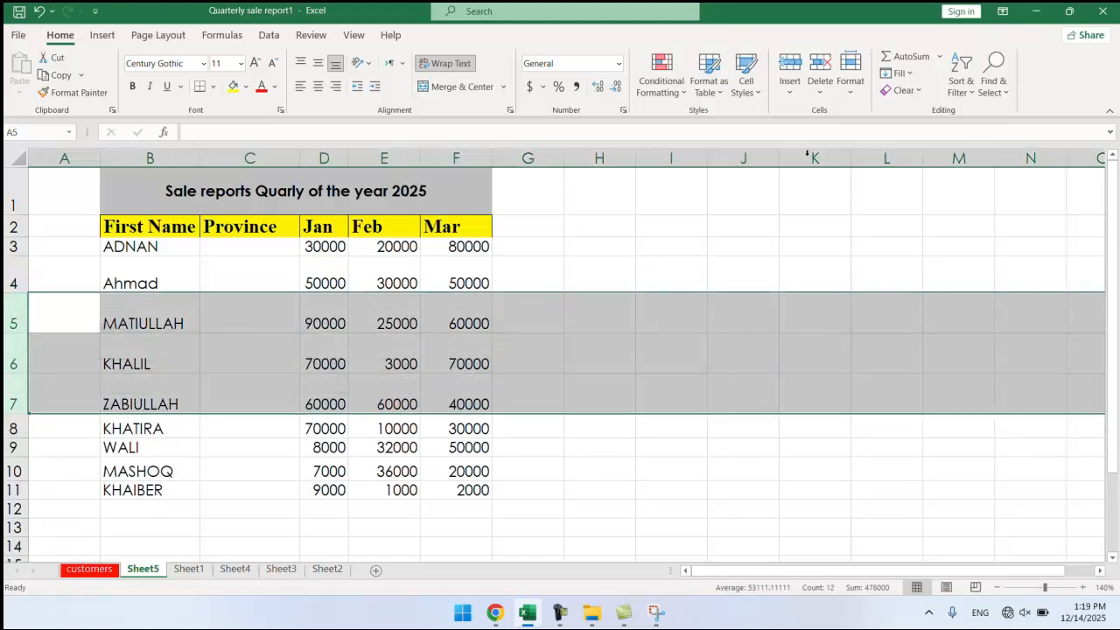
Set rows 5–7 to a row height of 34.
{"action": "left_click", "coordinate": [857, 96]}
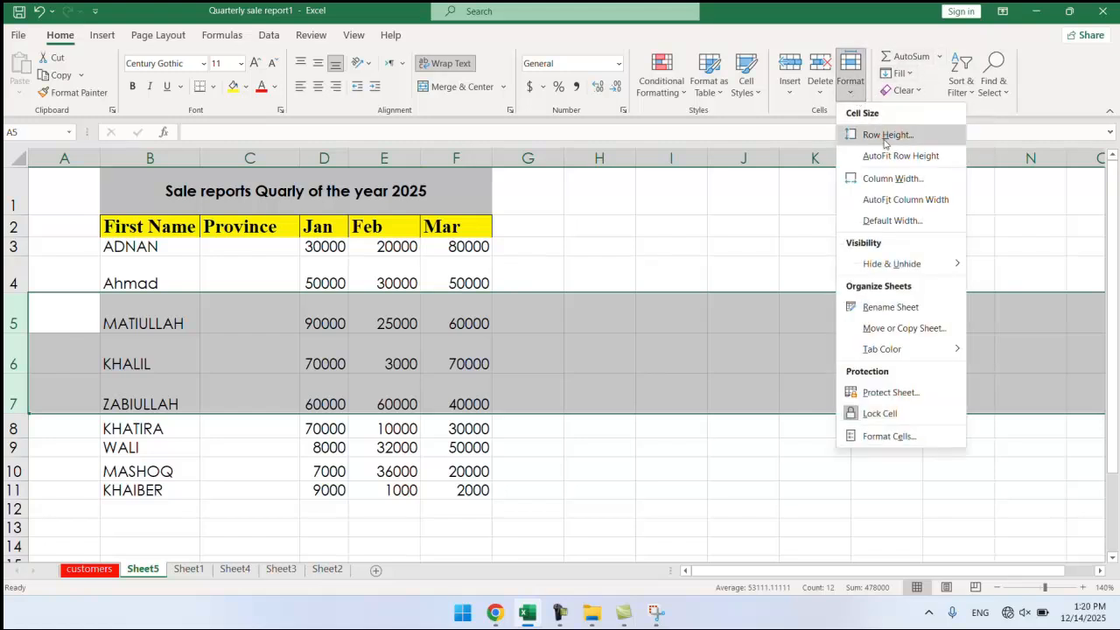
{"action": "left_click", "coordinate": [884, 135]}
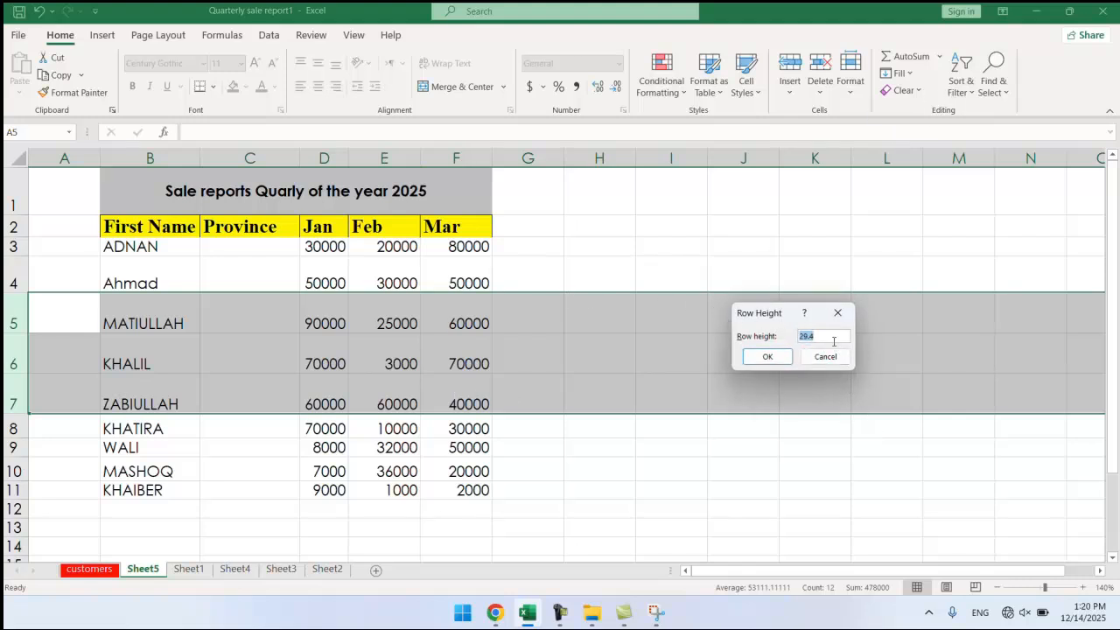
{"action": "key", "text": "BackSpace"}
{"action": "type", "text": "34"}
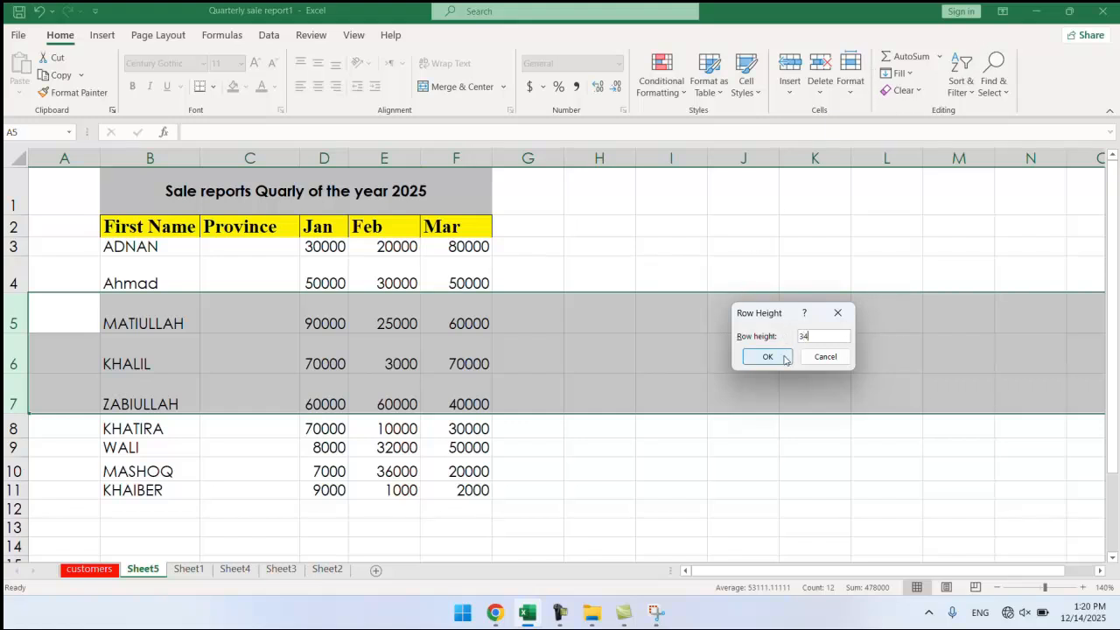
{"action": "left_click", "coordinate": [779, 357]}
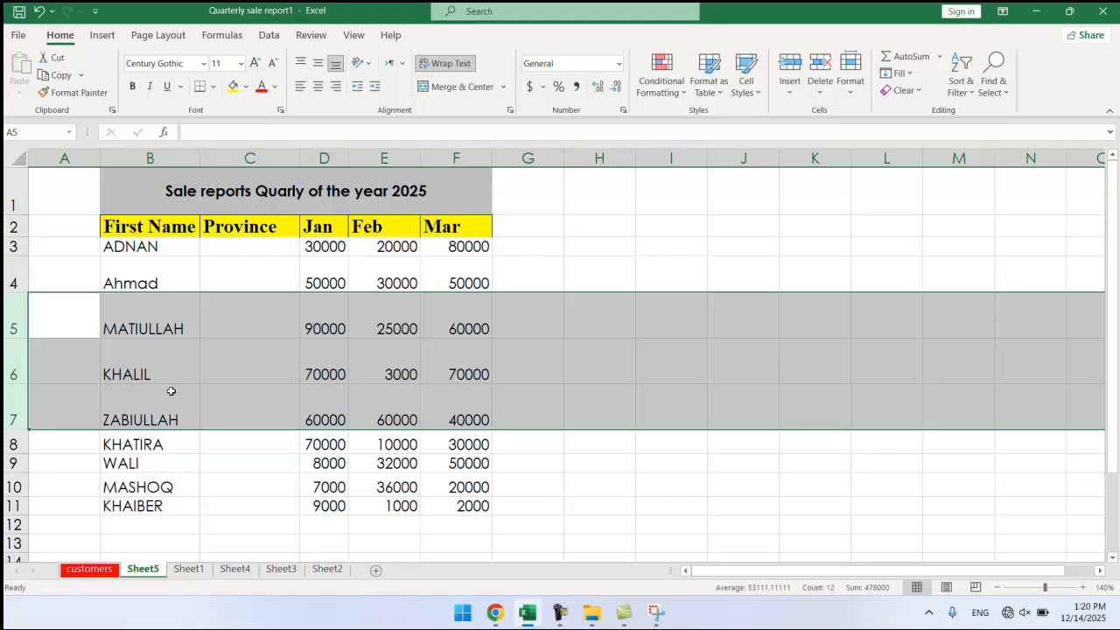
Recheck the row height without changes, then AutoFit rows 5–7 to their contents.
{"action": "left_click", "coordinate": [850, 84]}
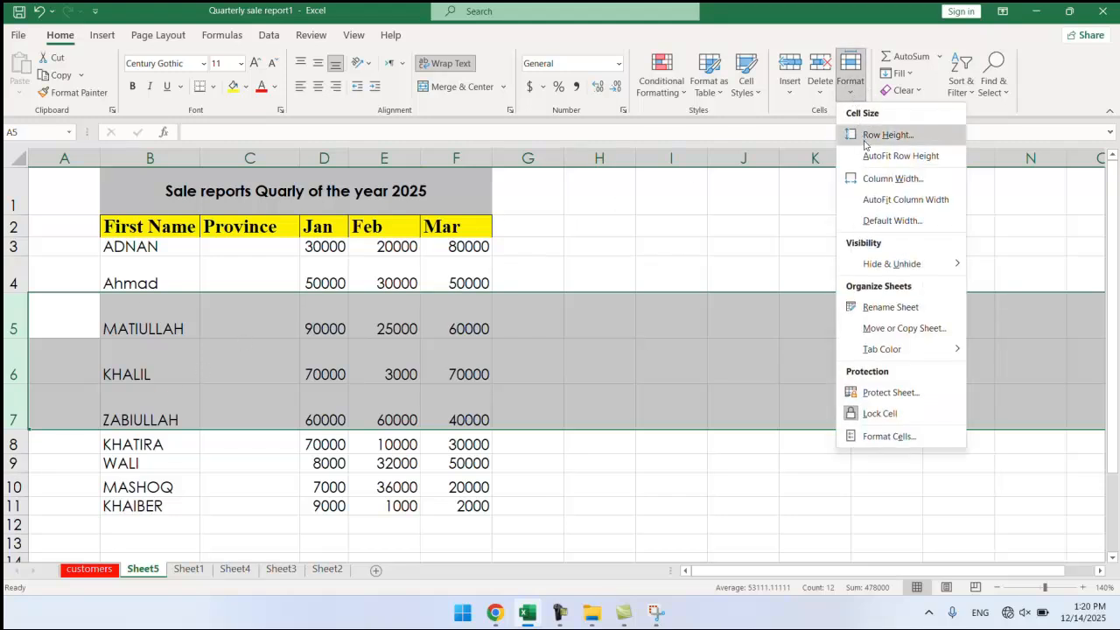
{"action": "left_click", "coordinate": [887, 135]}
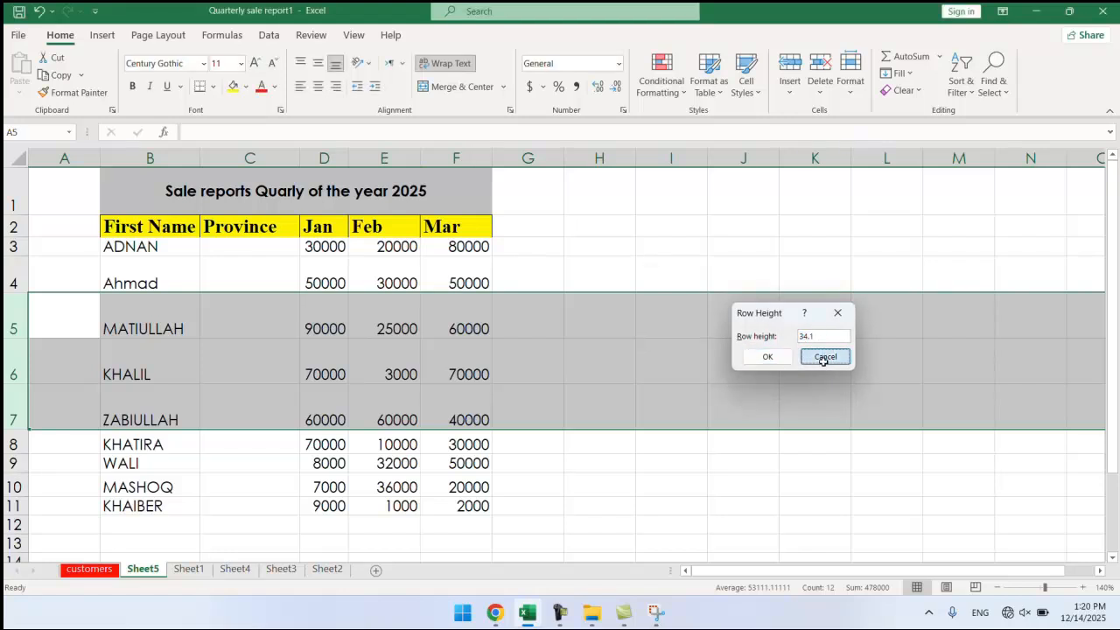
{"action": "left_click", "coordinate": [825, 356]}
{"action": "left_click", "coordinate": [848, 97]}
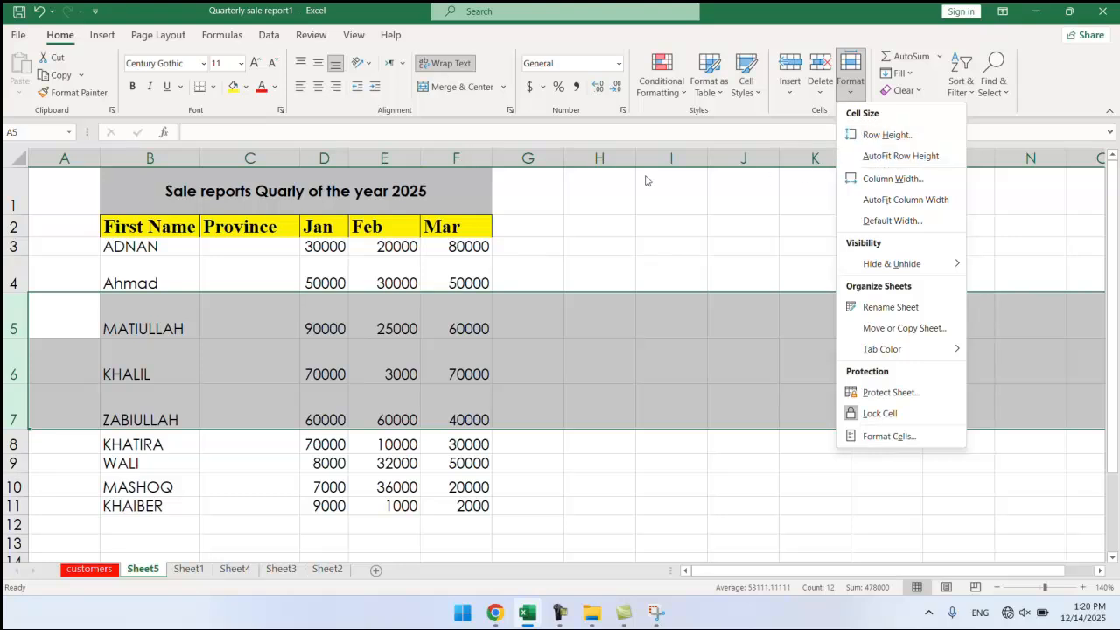
{"action": "left_click", "coordinate": [887, 158]}
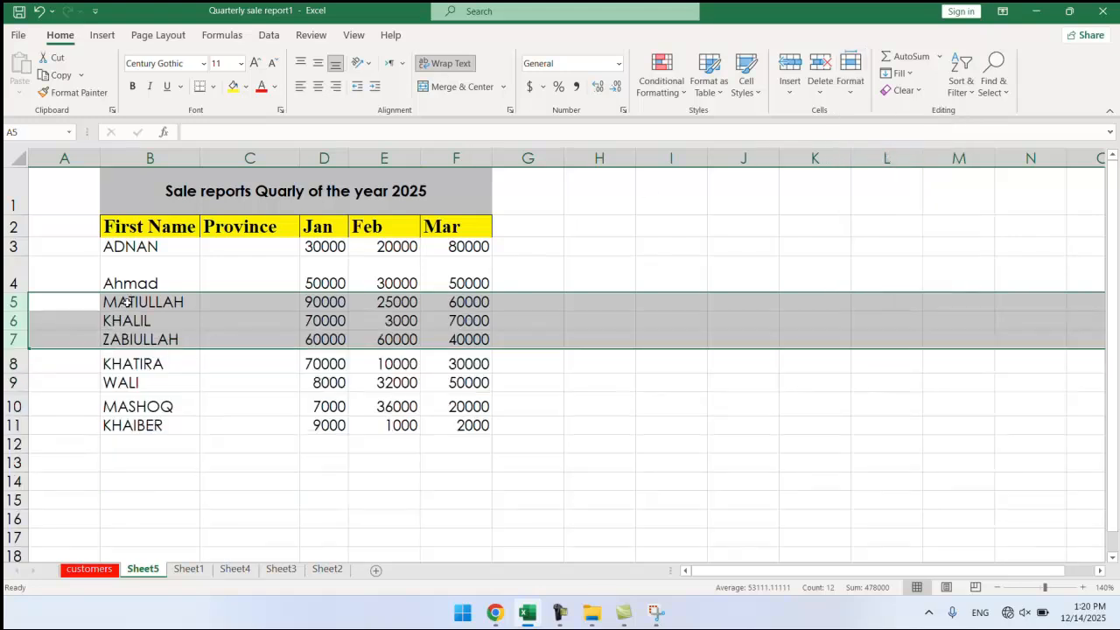
{"action": "left_click", "coordinate": [164, 391]}
Set KHATIRA in cell B8 to font size 14 and drag row 8 taller.
{"action": "left_click", "coordinate": [165, 366]}
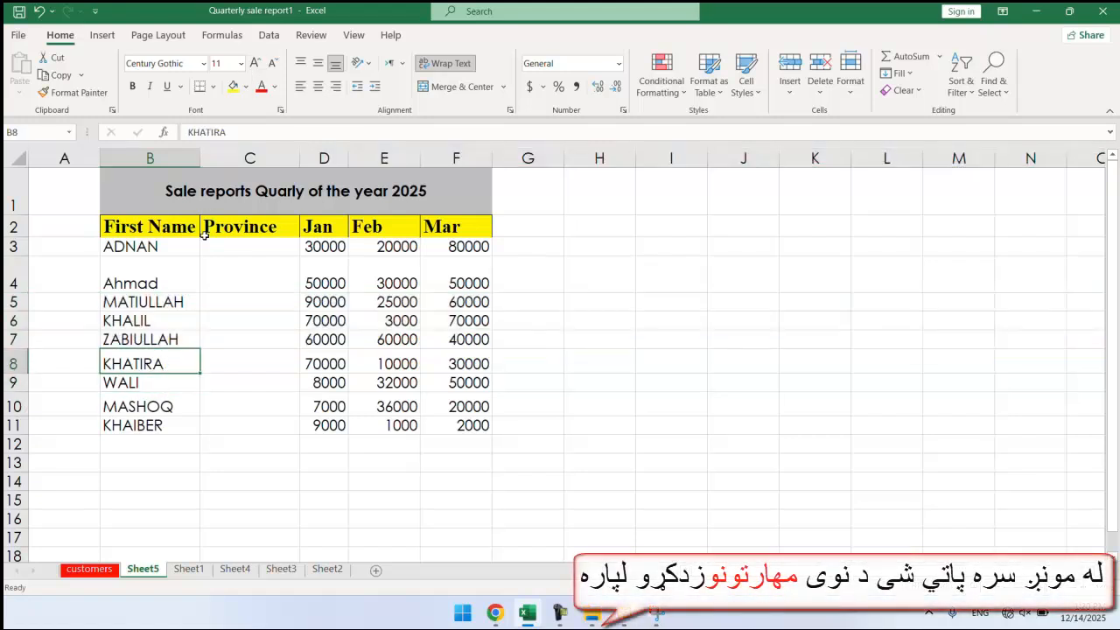
{"action": "left_click", "coordinate": [240, 64]}
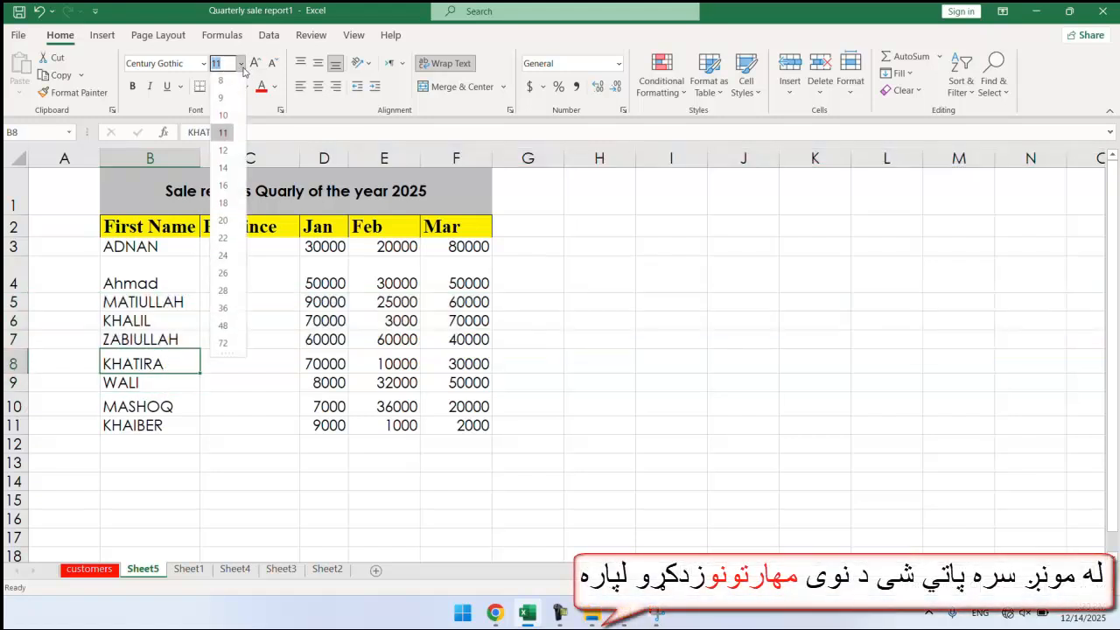
{"action": "left_click", "coordinate": [227, 165]}
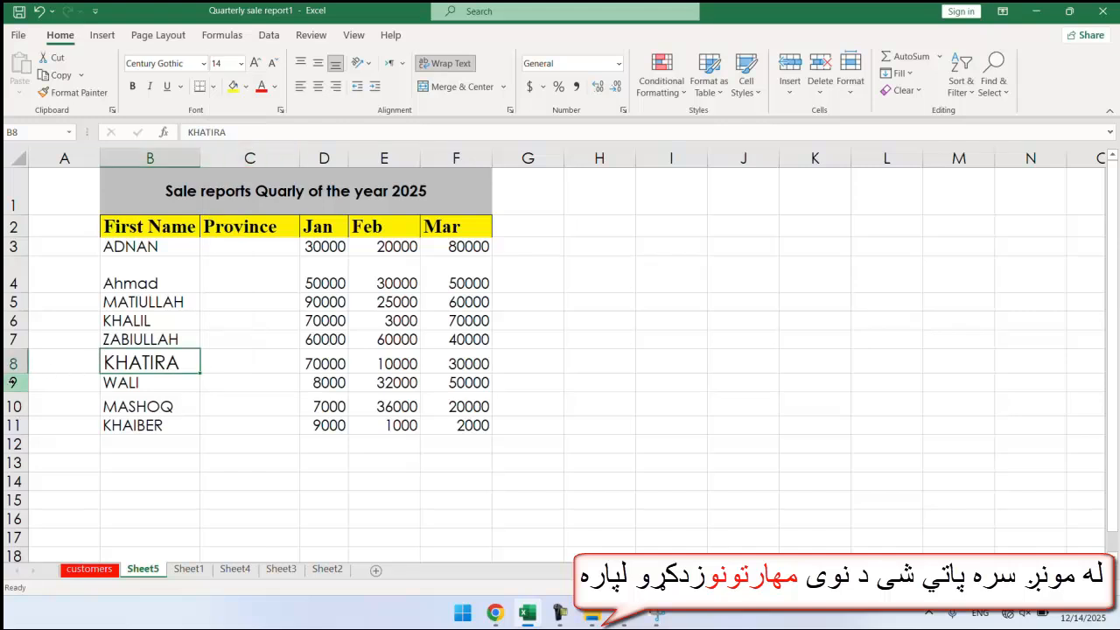
{"action": "left_click_drag", "start_coordinate": [23, 374], "coordinate": [28, 401]}
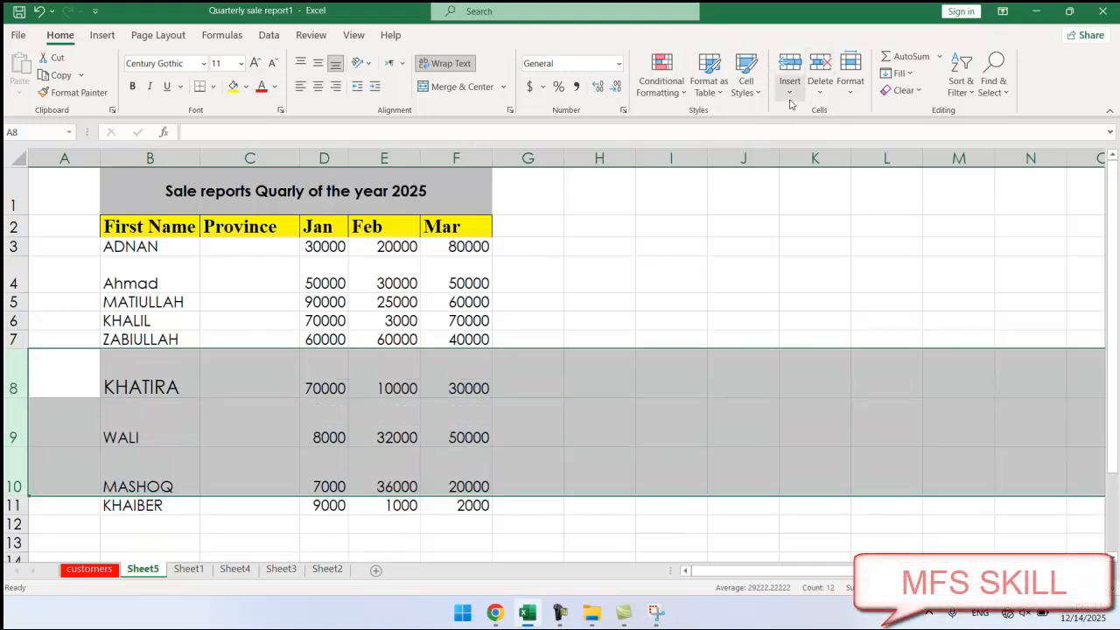
AutoFit rows 8–10 and review the names in cells B8 through B10.
{"action": "left_click", "coordinate": [850, 81]}
{"action": "left_click", "coordinate": [888, 158]}
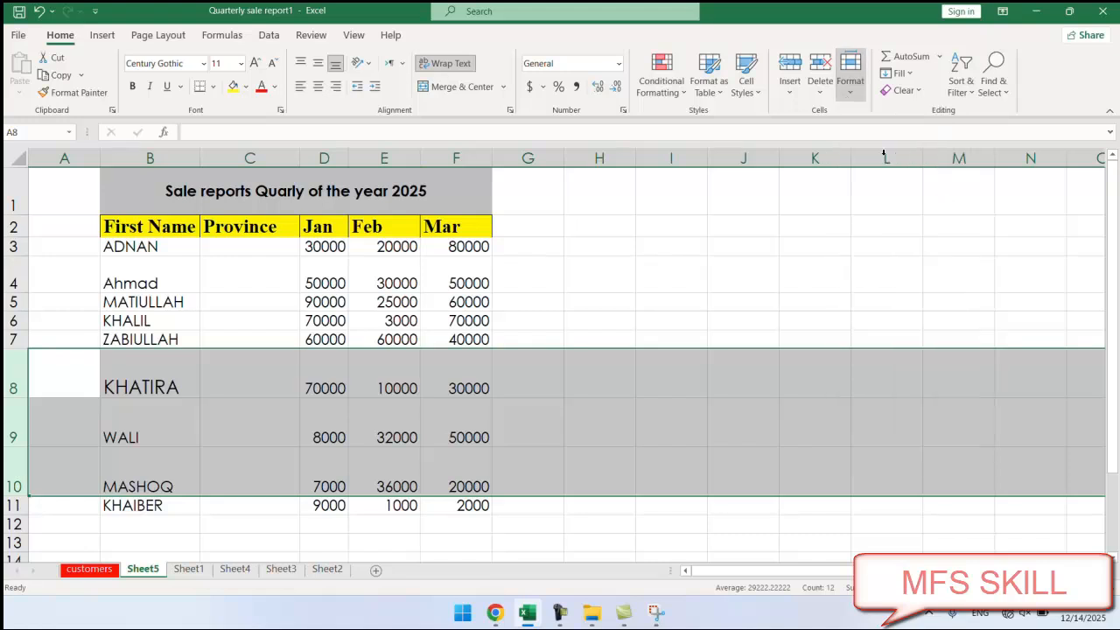
{"action": "left_click", "coordinate": [173, 357]}
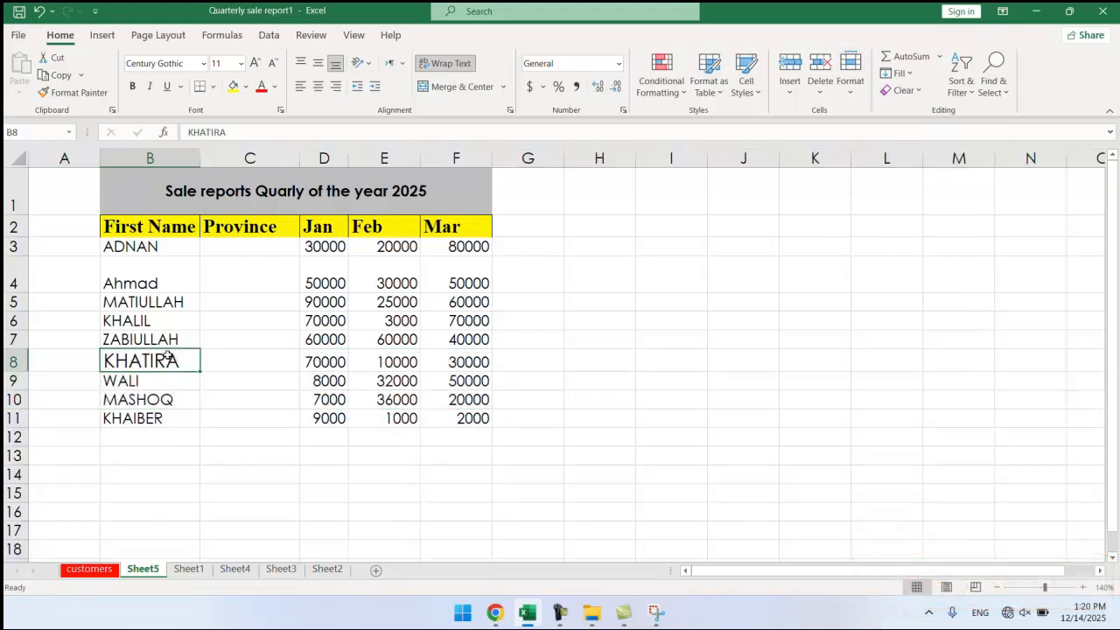
{"action": "left_click", "coordinate": [136, 387]}
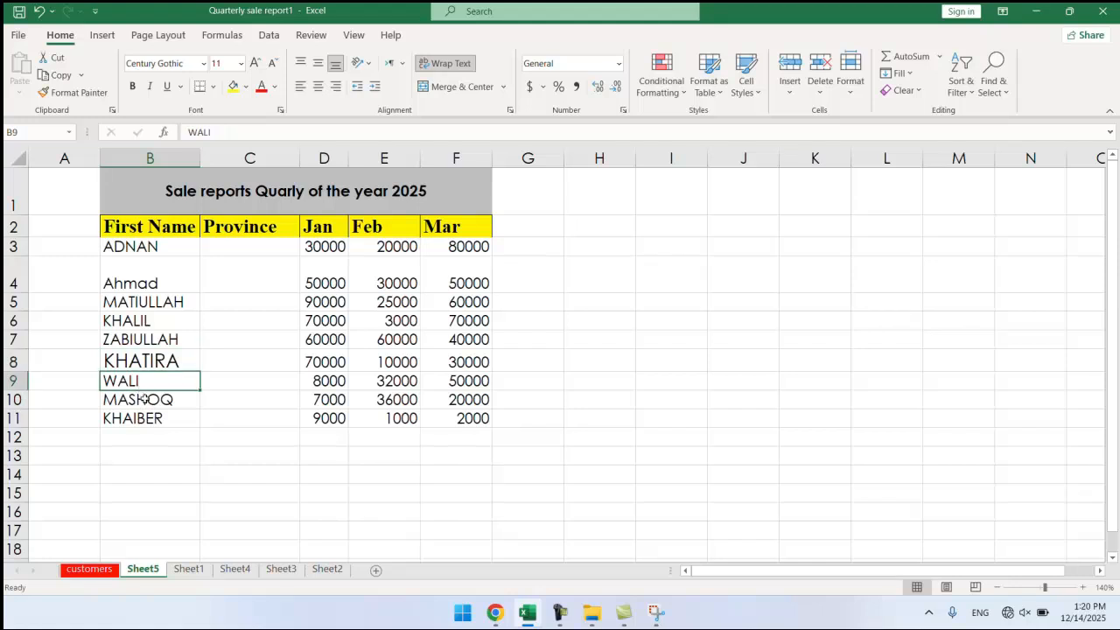
{"action": "left_click", "coordinate": [145, 401]}
{"action": "left_click", "coordinate": [145, 366]}
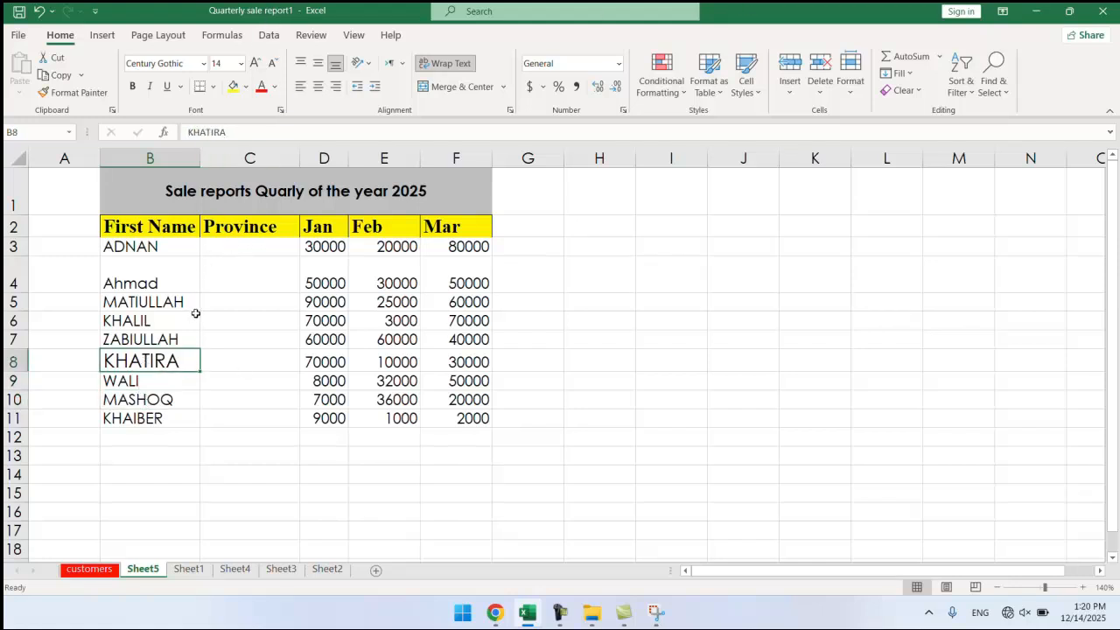
{"action": "left_click", "coordinate": [852, 92]}
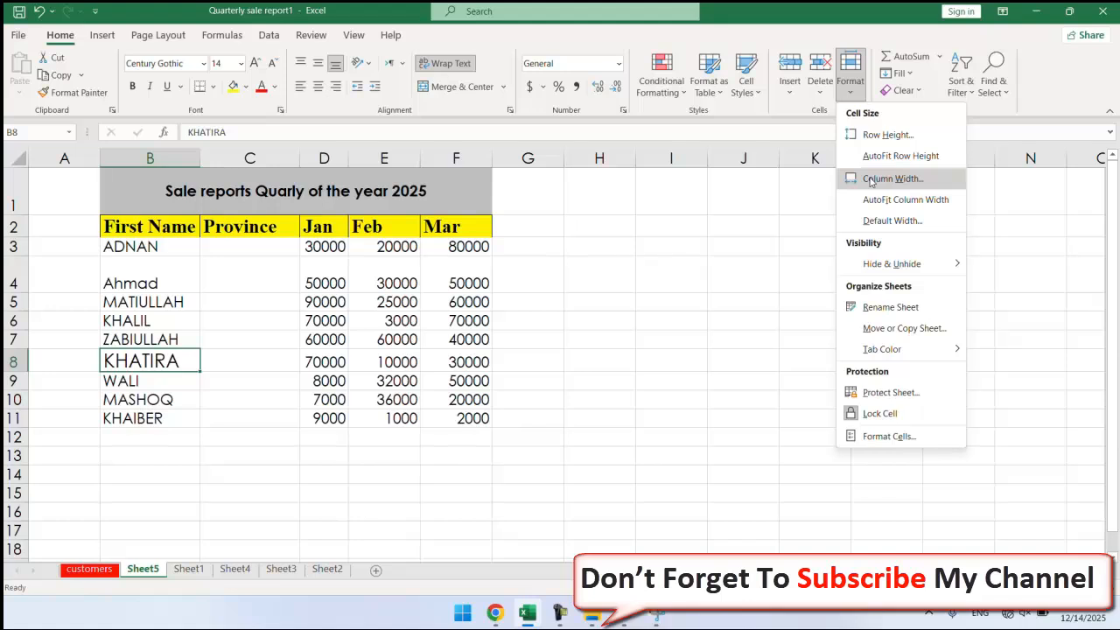
{"action": "left_click", "coordinate": [187, 298]}
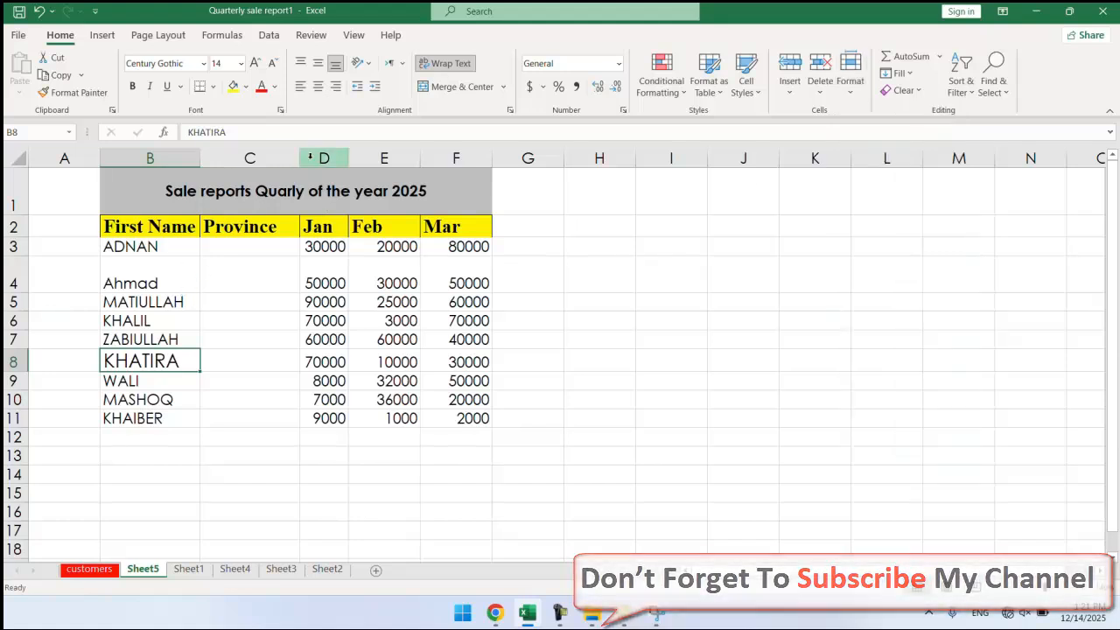
Drag columns C and D wider, then set columns D–F to a column width of 20.
{"action": "left_click_drag", "start_coordinate": [305, 158], "coordinate": [492, 158]}
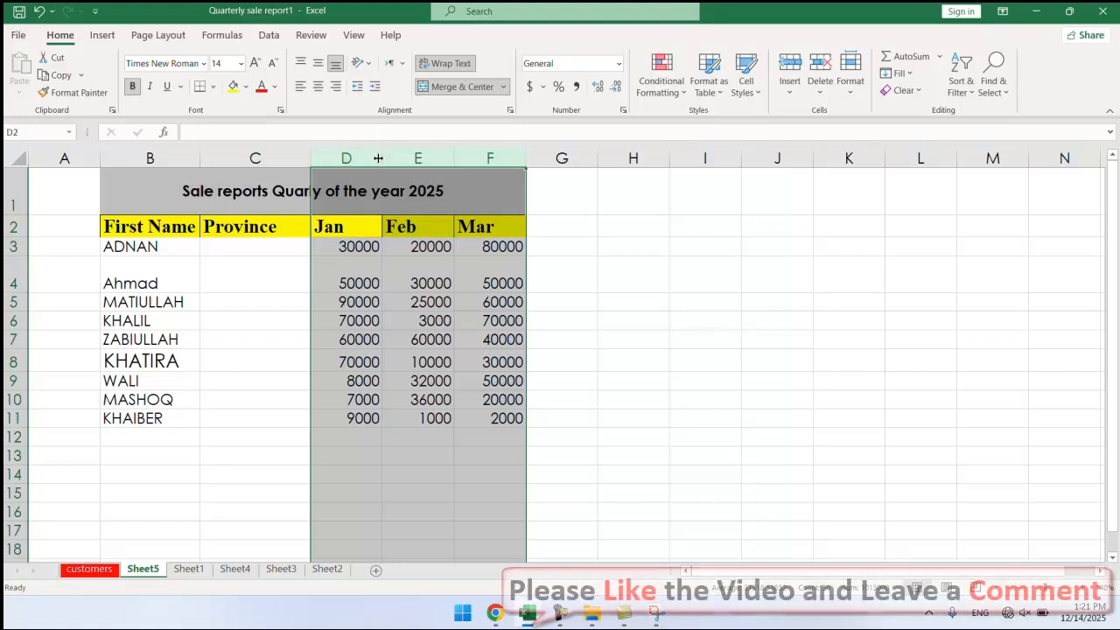
{"action": "left_click_drag", "start_coordinate": [382, 159], "coordinate": [402, 164]}
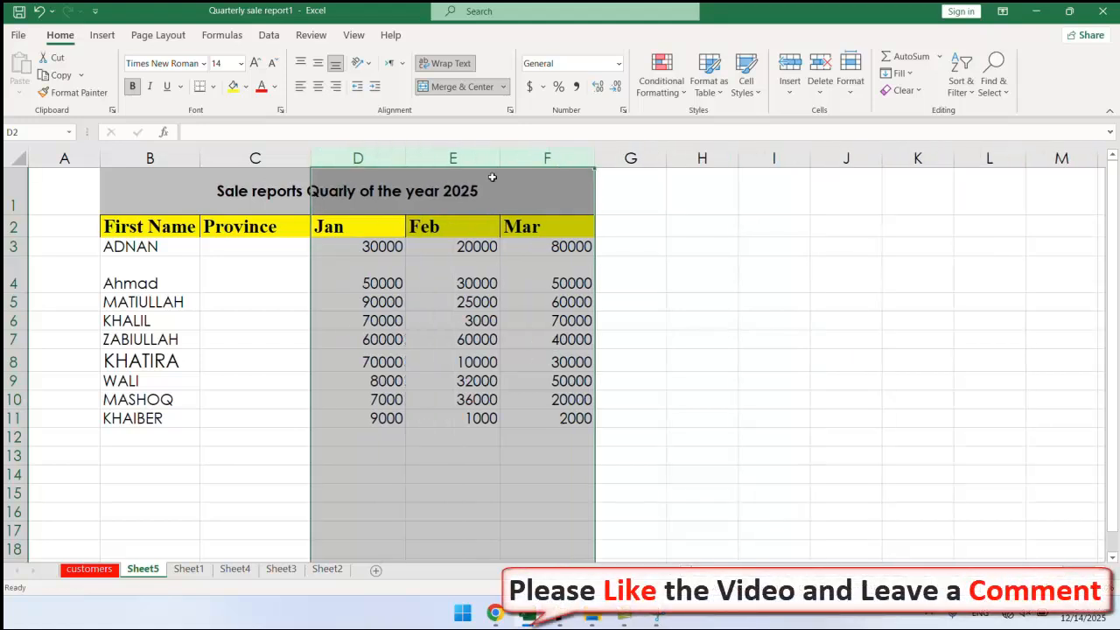
{"action": "left_click", "coordinate": [851, 88]}
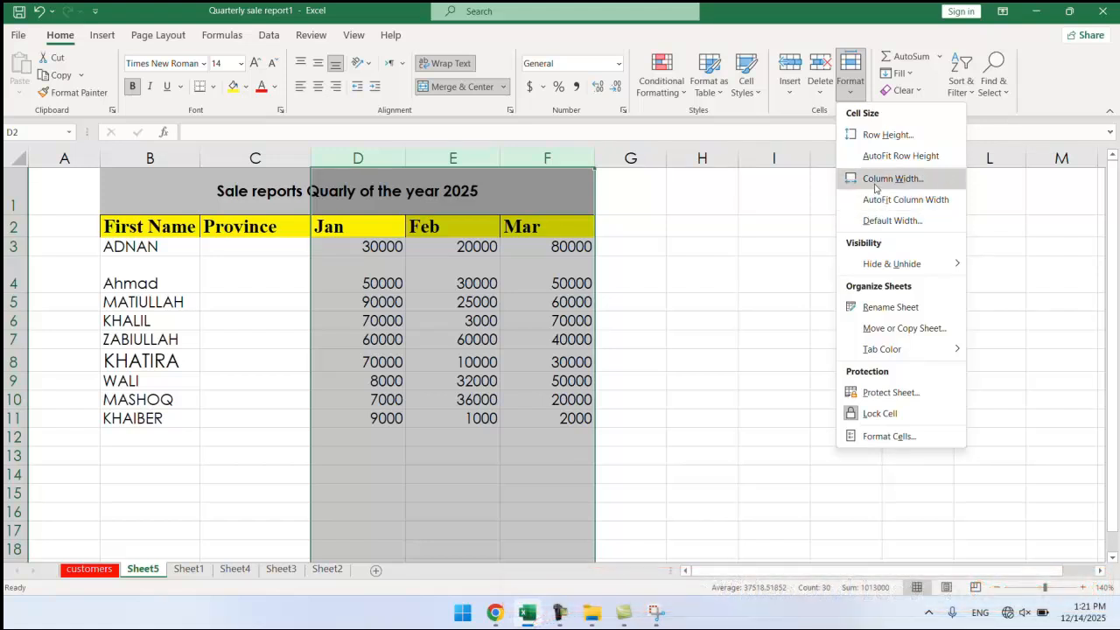
{"action": "left_click", "coordinate": [875, 179]}
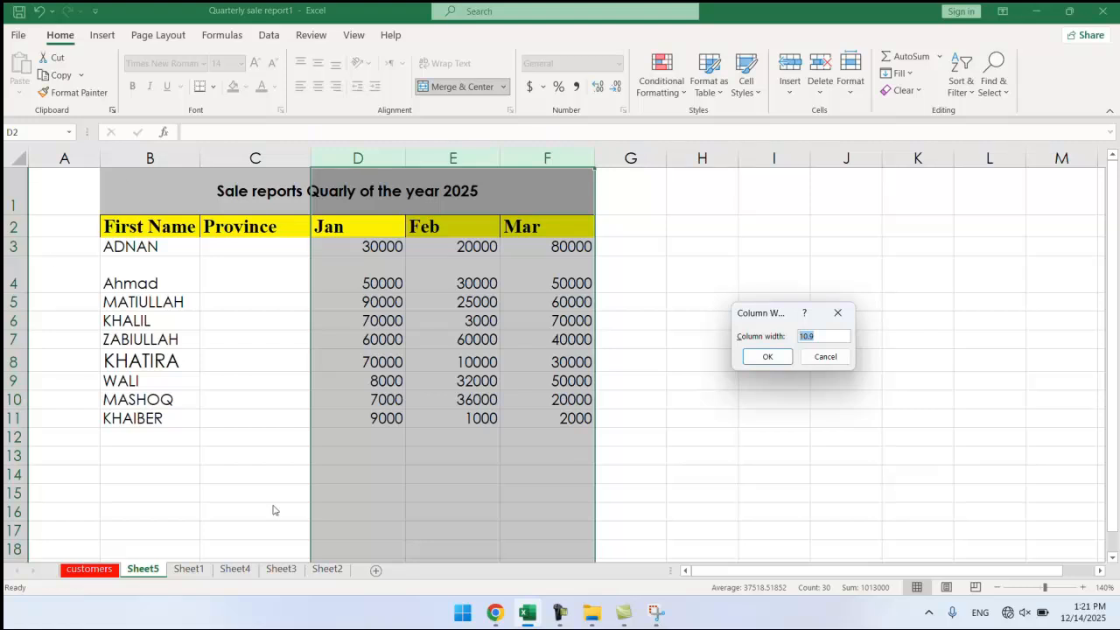
{"action": "key", "text": "BackSpace"}
{"action": "left_click", "coordinate": [766, 357]}
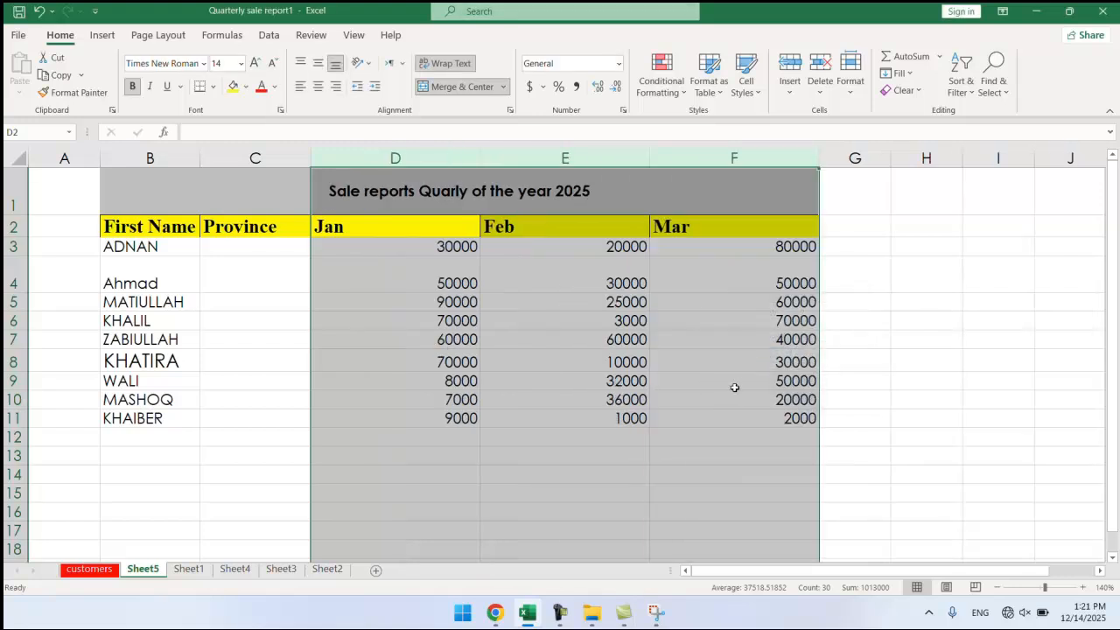
{"action": "left_click", "coordinate": [862, 92]}
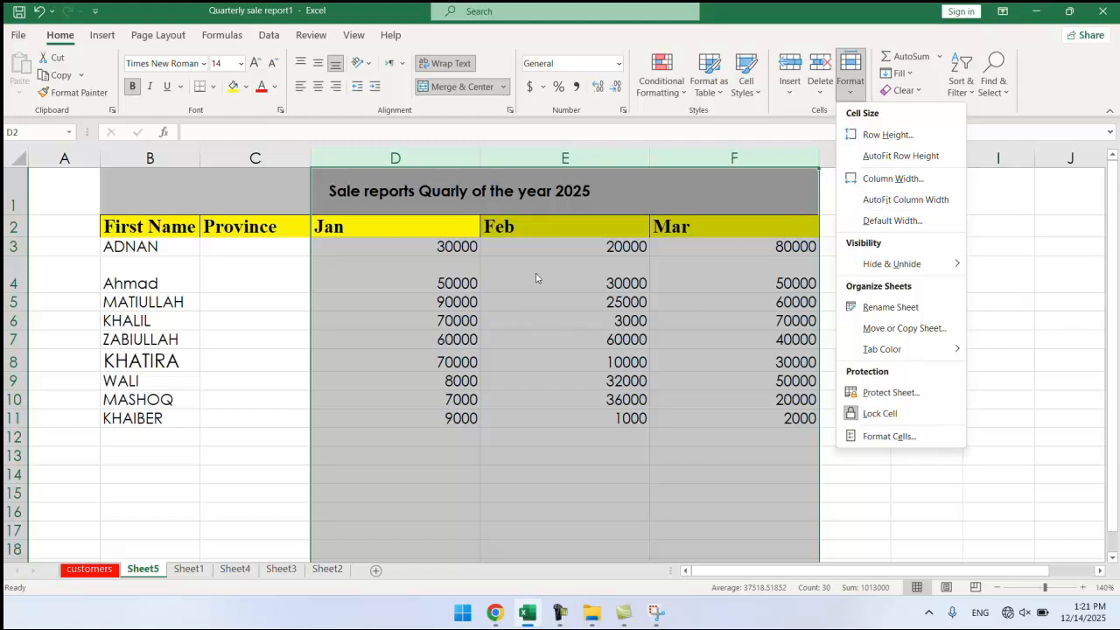
AutoFit the Jan–Mar columns D–F to their figures, then switch to Sheet2.
{"action": "left_click", "coordinate": [480, 159]}
{"action": "double_click", "coordinate": [480, 159]}
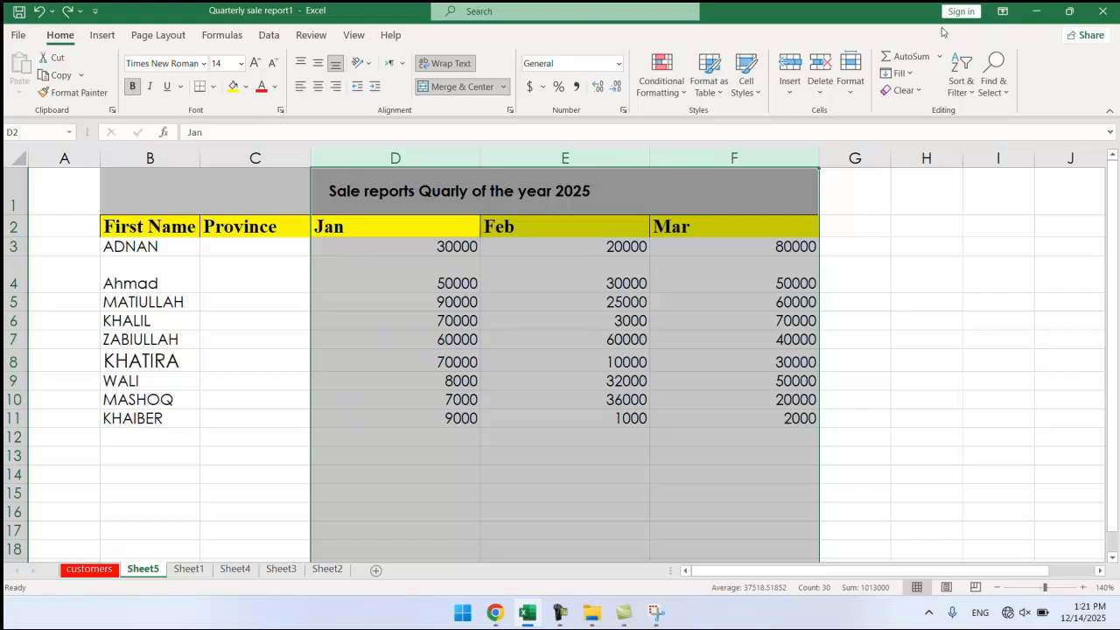
{"action": "left_click", "coordinate": [849, 74]}
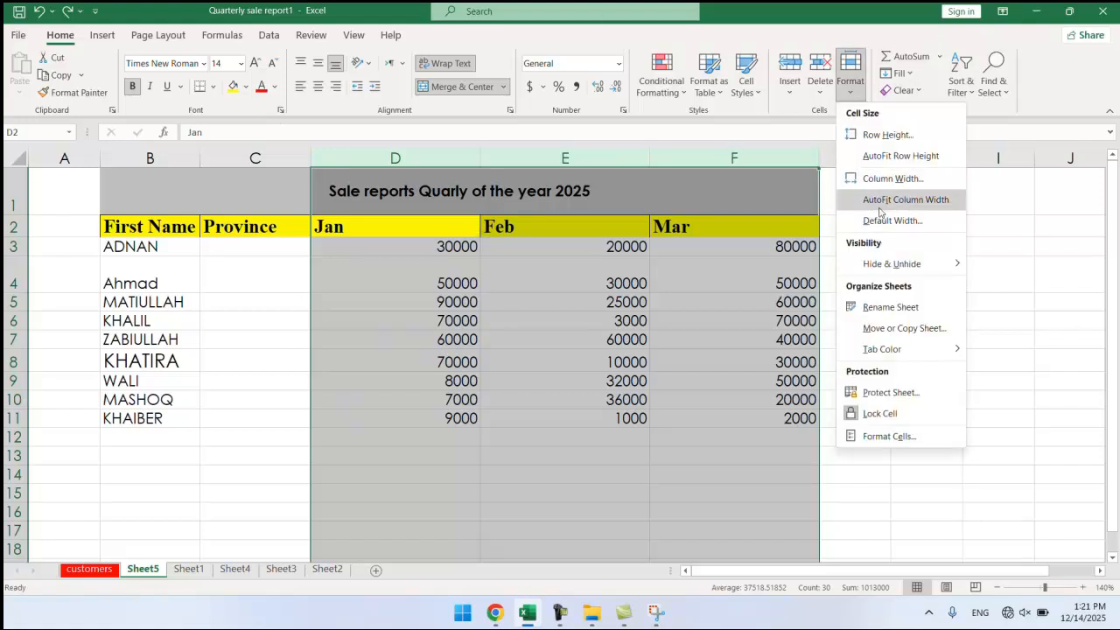
{"action": "left_click", "coordinate": [881, 203]}
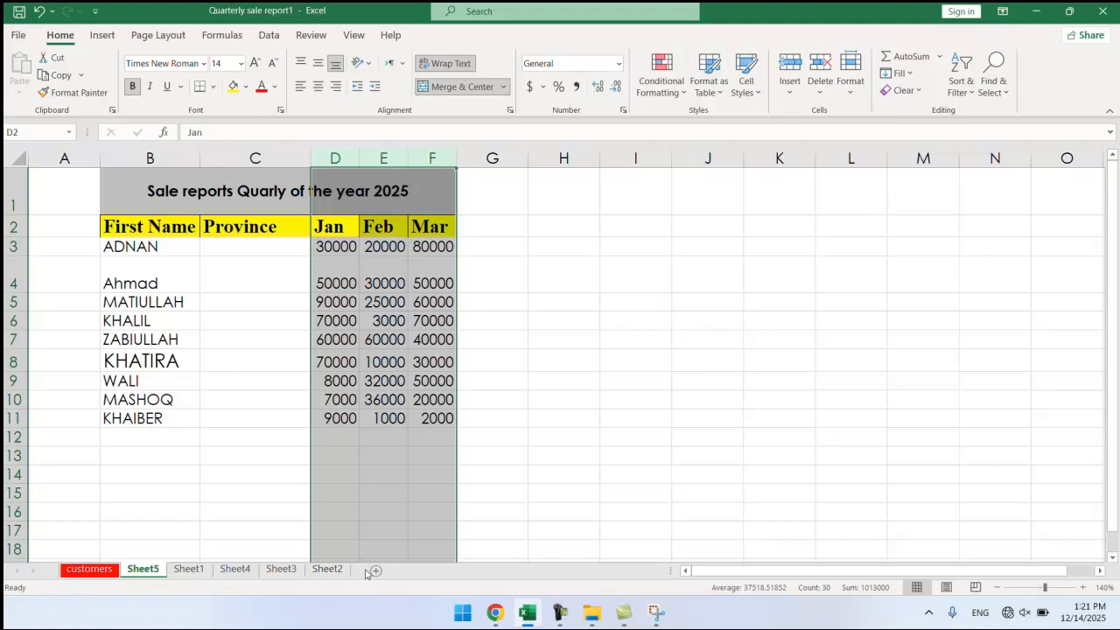
{"action": "left_click", "coordinate": [327, 569]}
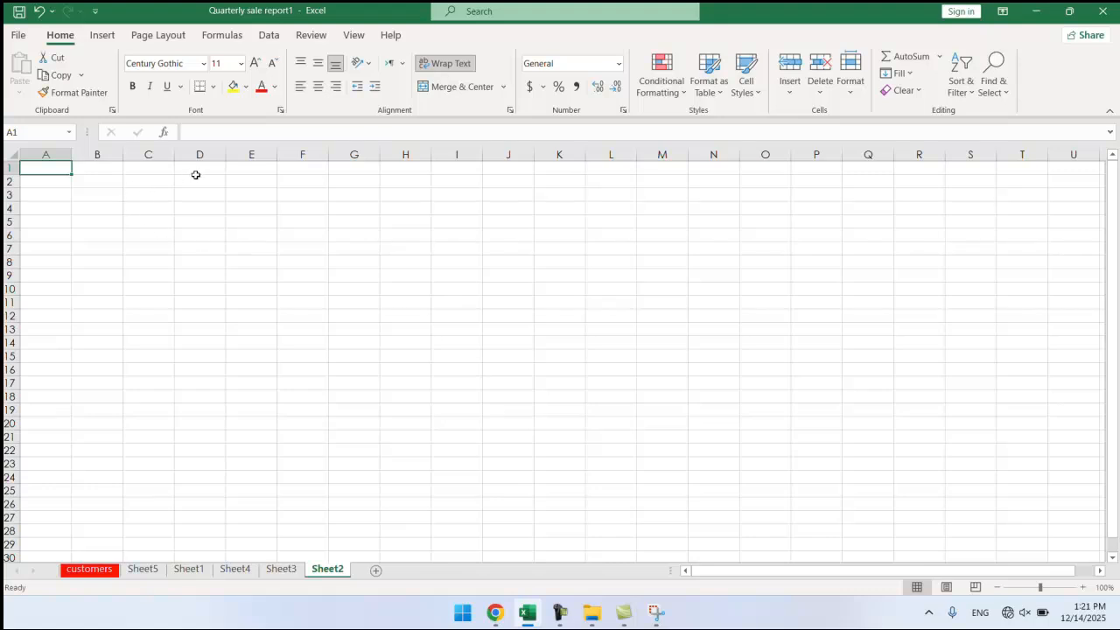
Return to Sheet5 and confirm the Default Width dialog without changing the value.
{"action": "left_click", "coordinate": [196, 175]}
{"action": "left_click_drag", "start_coordinate": [222, 155], "coordinate": [222, 155]}
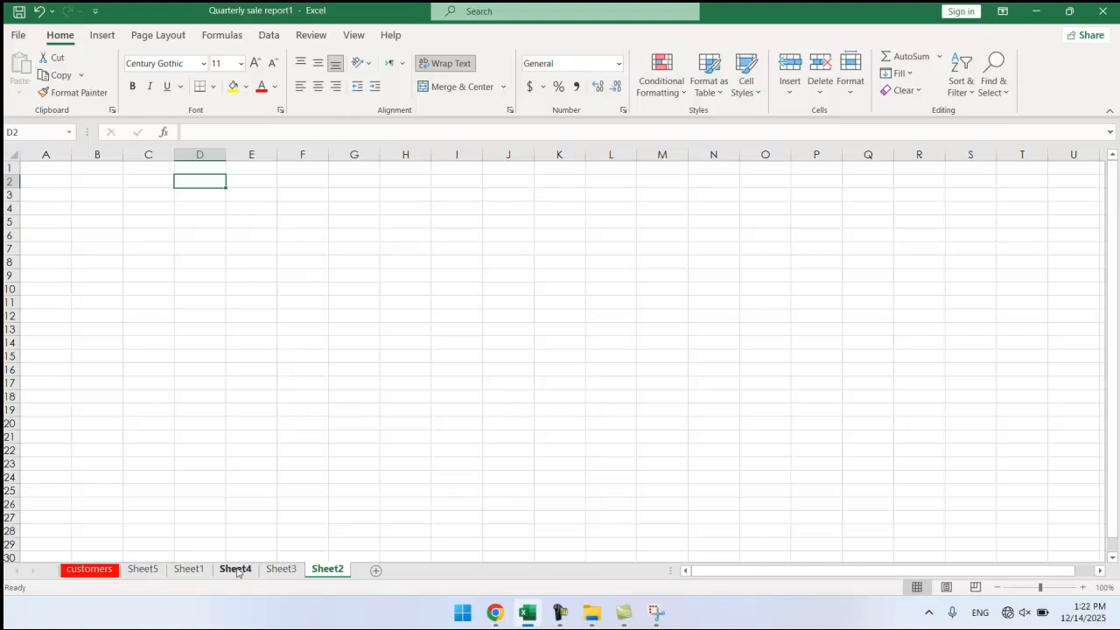
{"action": "left_click", "coordinate": [140, 570]}
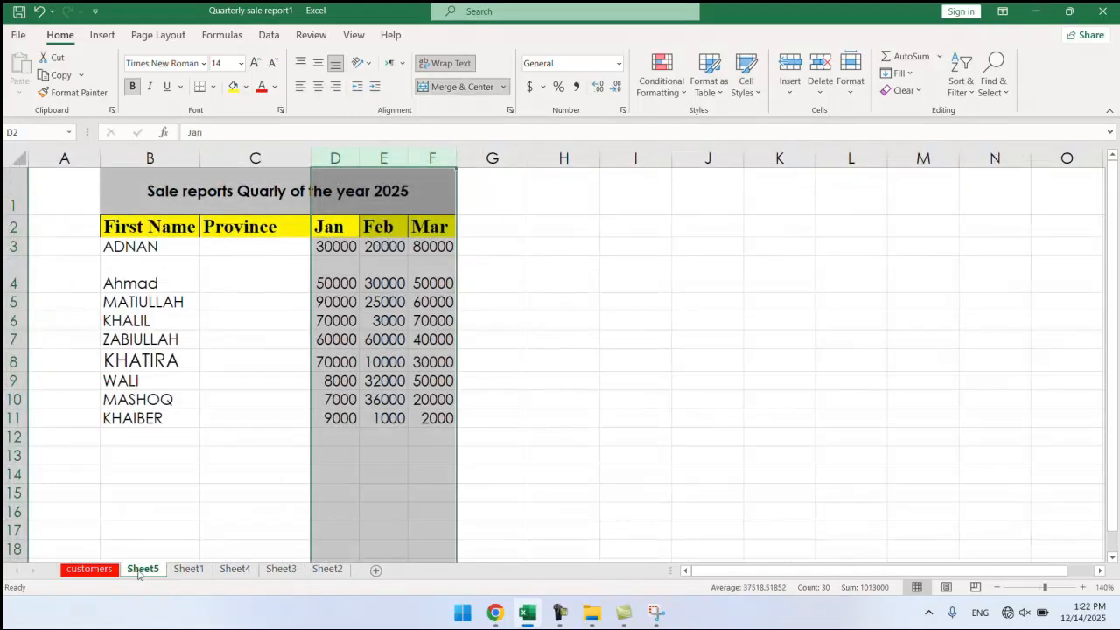
{"action": "left_click", "coordinate": [845, 100]}
{"action": "left_click", "coordinate": [878, 221]}
{"action": "left_click", "coordinate": [760, 356]}
Widen the Feb column E and drag Ahmad's row 4 up until it collapses.
{"action": "left_click", "coordinate": [394, 283]}
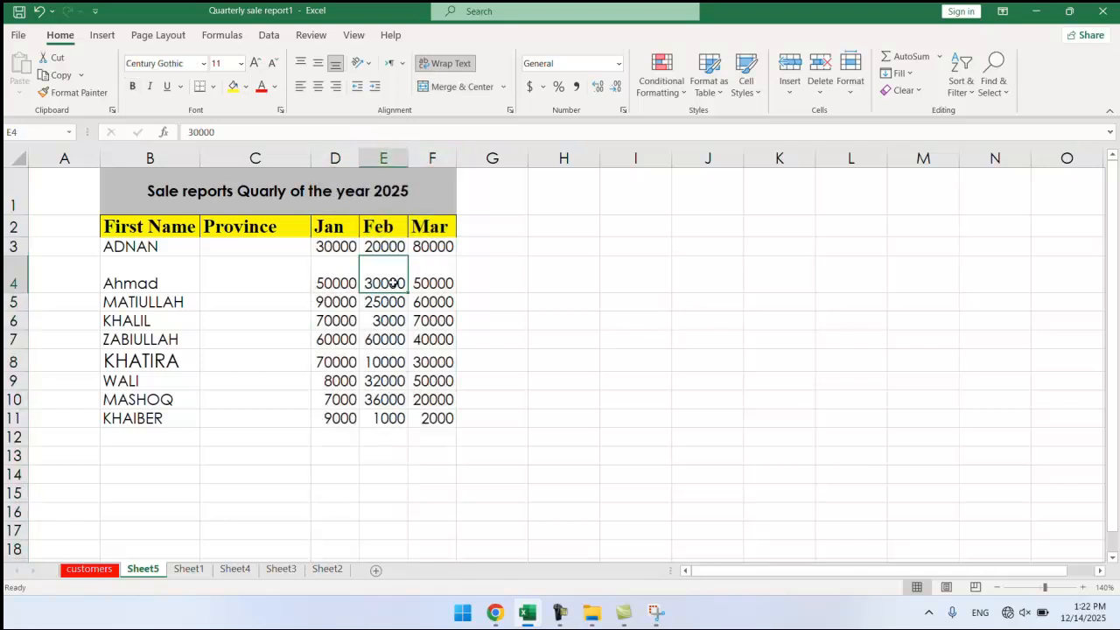
{"action": "left_click", "coordinate": [853, 96]}
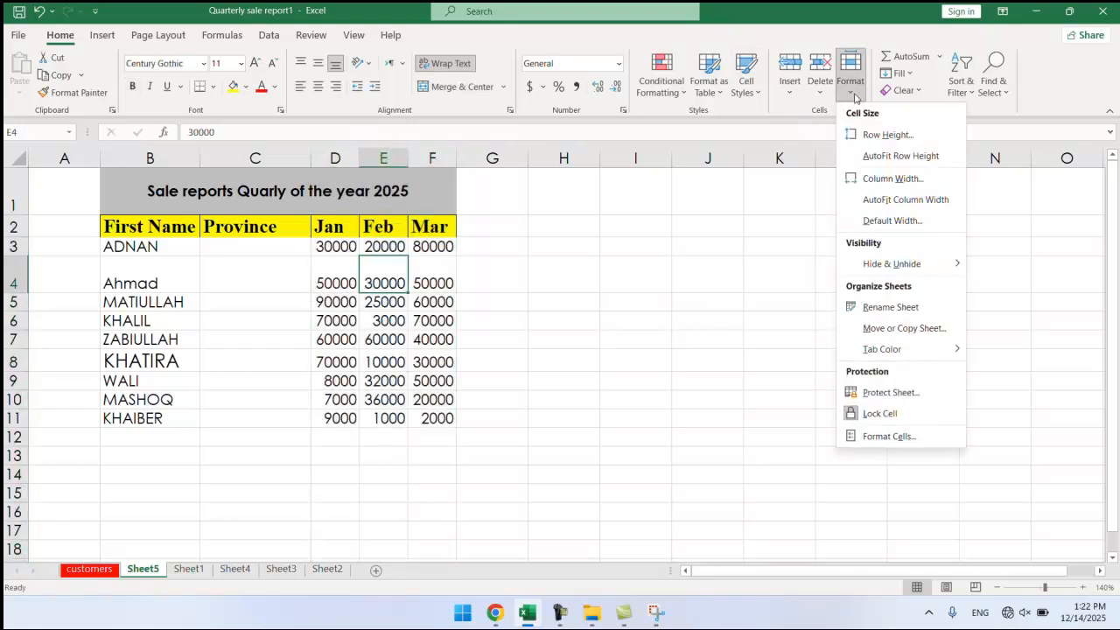
{"action": "mouse_move", "coordinate": [898, 265]}
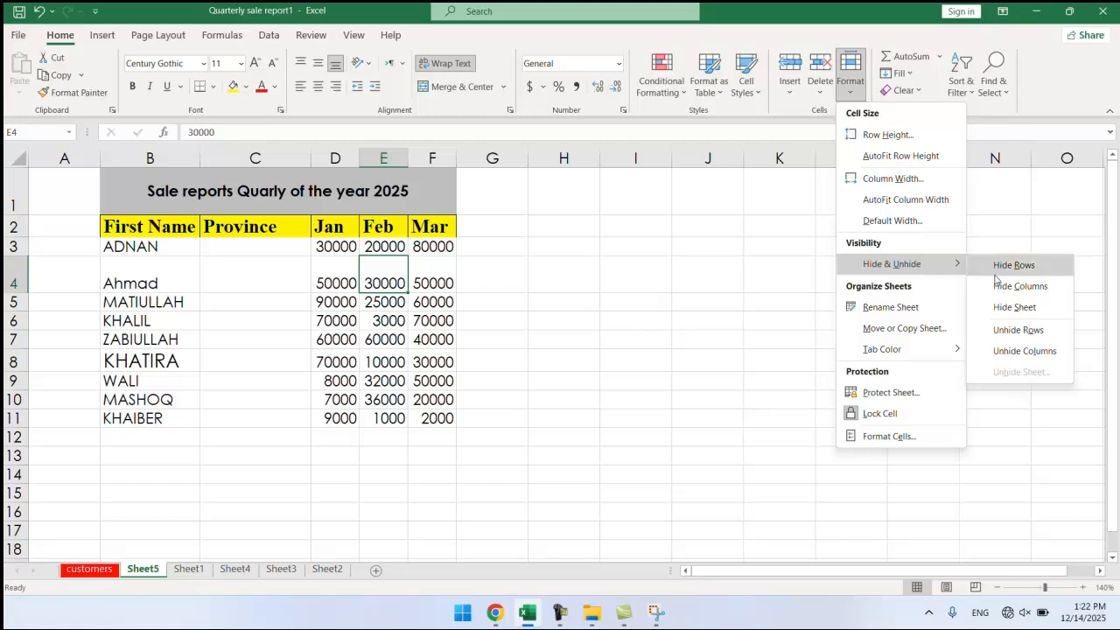
{"action": "left_click", "coordinate": [96, 398]}
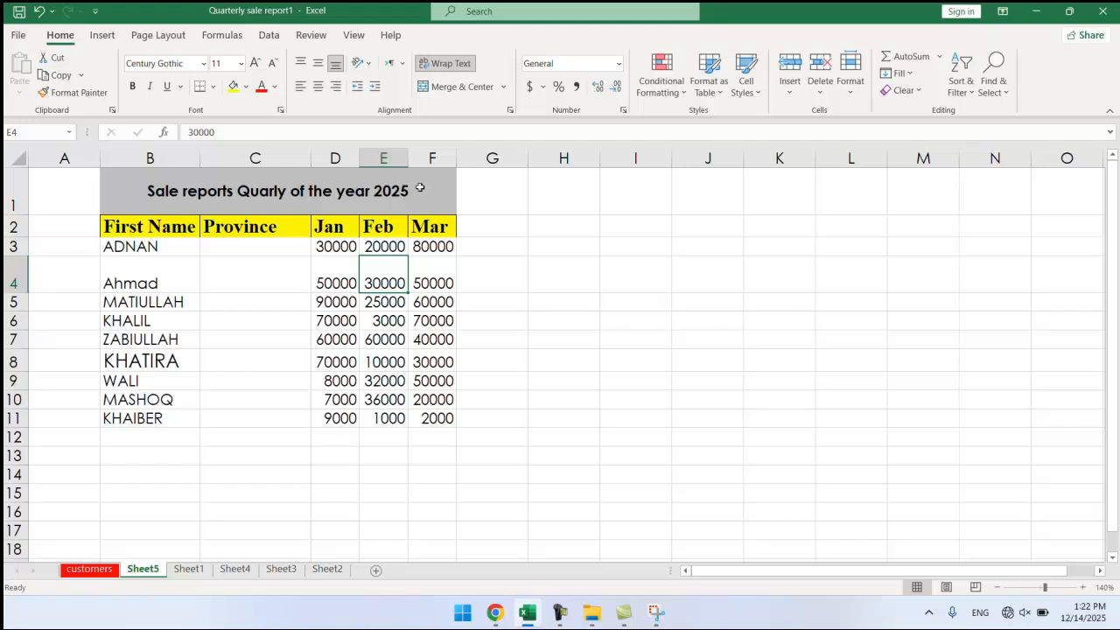
{"action": "left_click_drag", "start_coordinate": [407, 157], "coordinate": [432, 157]}
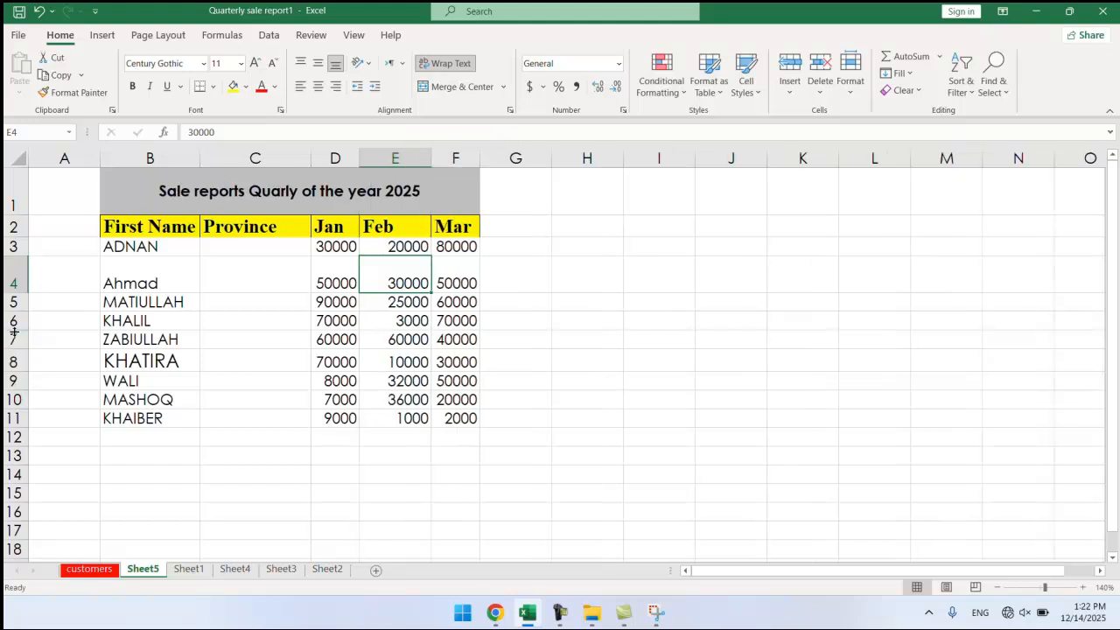
{"action": "left_click_drag", "start_coordinate": [24, 296], "coordinate": [25, 256]}
{"action": "left_click", "coordinate": [152, 266]}
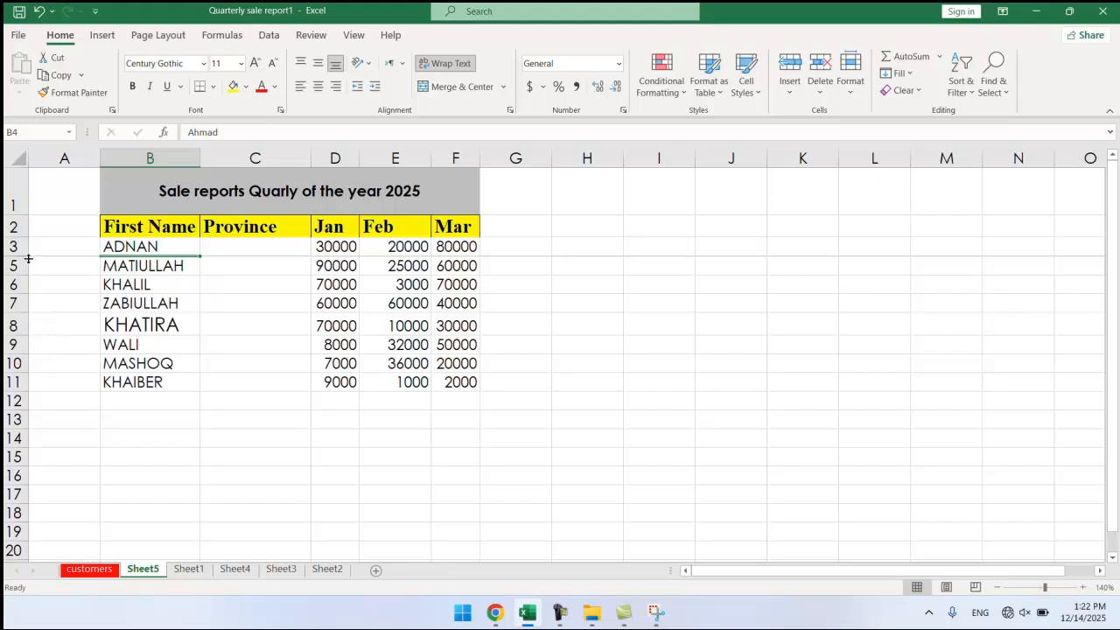
Restore row 4's height, then hide row 4 with Hide & Unhide > Hide Rows.
{"action": "left_click_drag", "start_coordinate": [25, 256], "coordinate": [25, 288]}
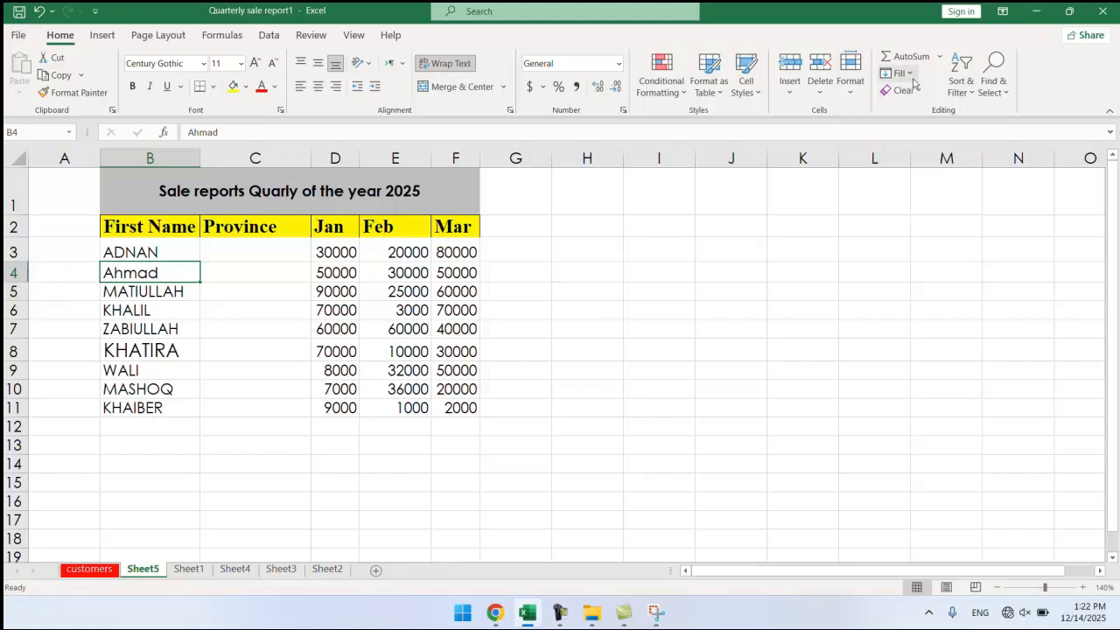
{"action": "left_click", "coordinate": [851, 93]}
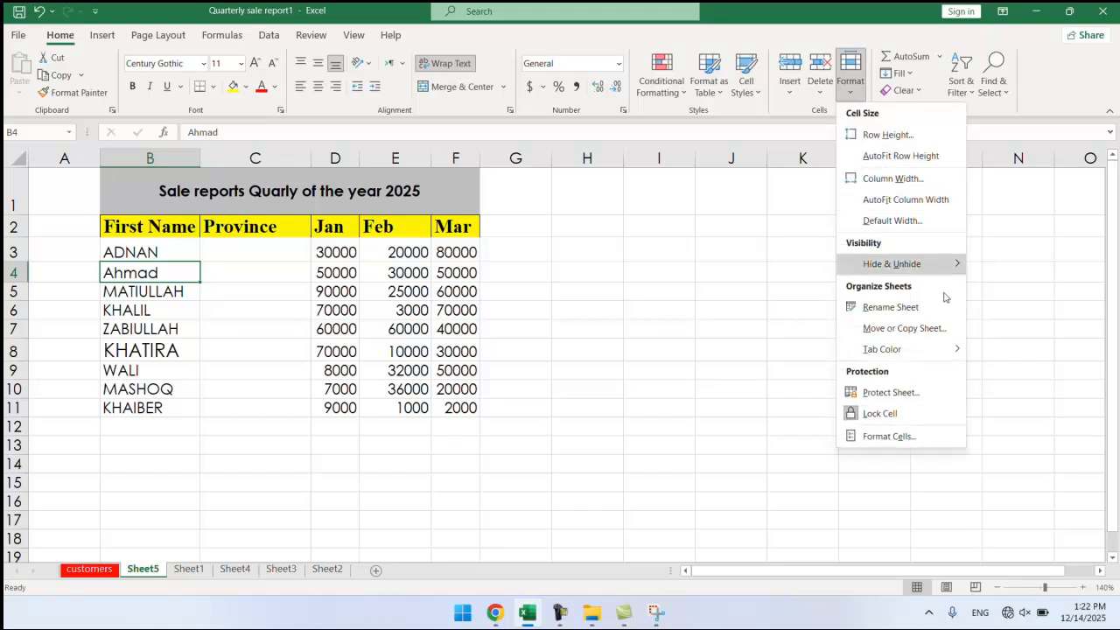
{"action": "mouse_move", "coordinate": [930, 277]}
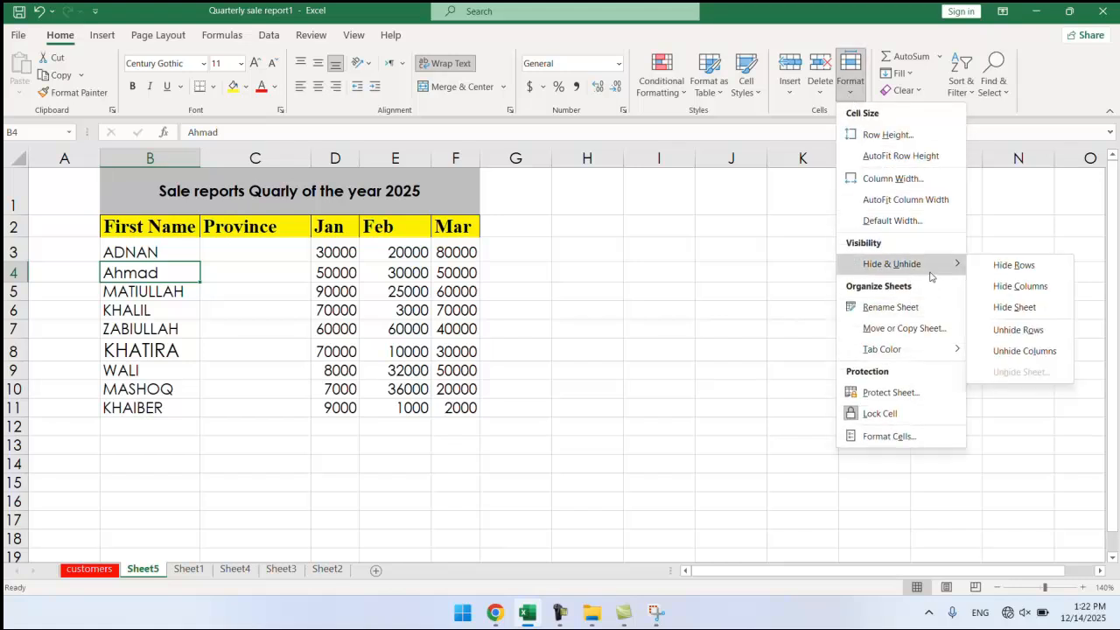
{"action": "left_click", "coordinate": [1006, 268]}
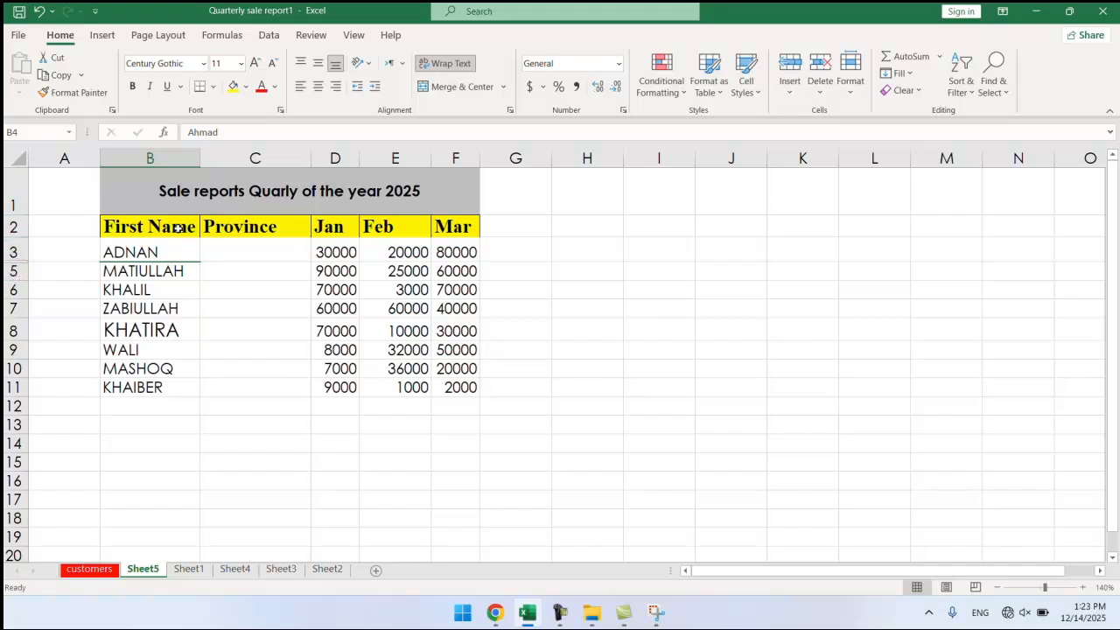
{"action": "left_click", "coordinate": [80, 272]}
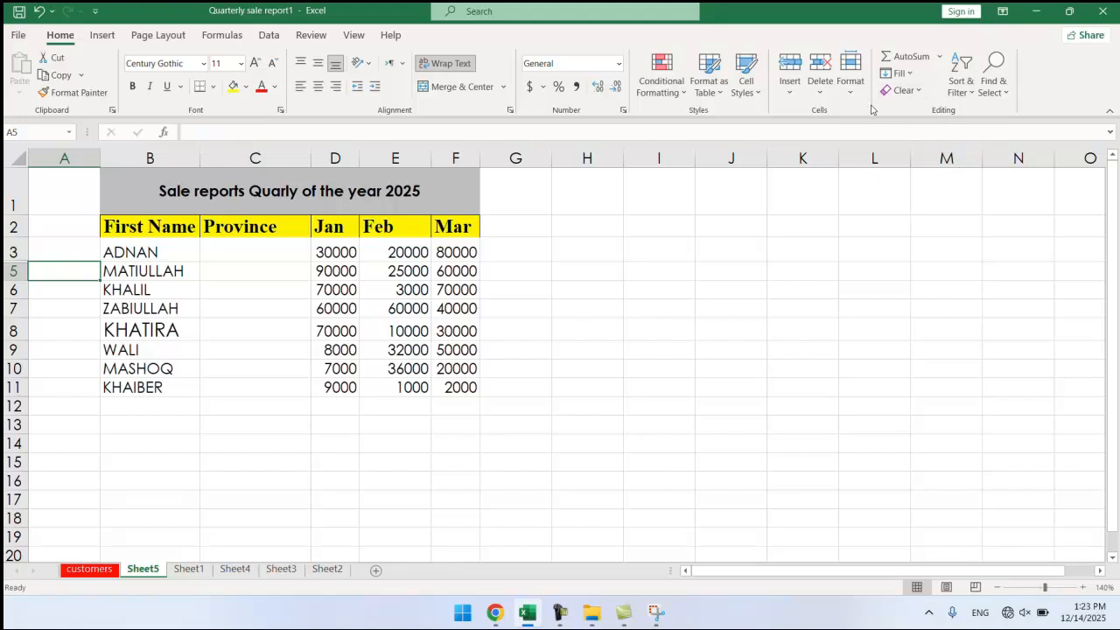
Try Unhide Rows with only A5, then only A3, selected; row 4 stays hidden.
{"action": "left_click", "coordinate": [850, 77]}
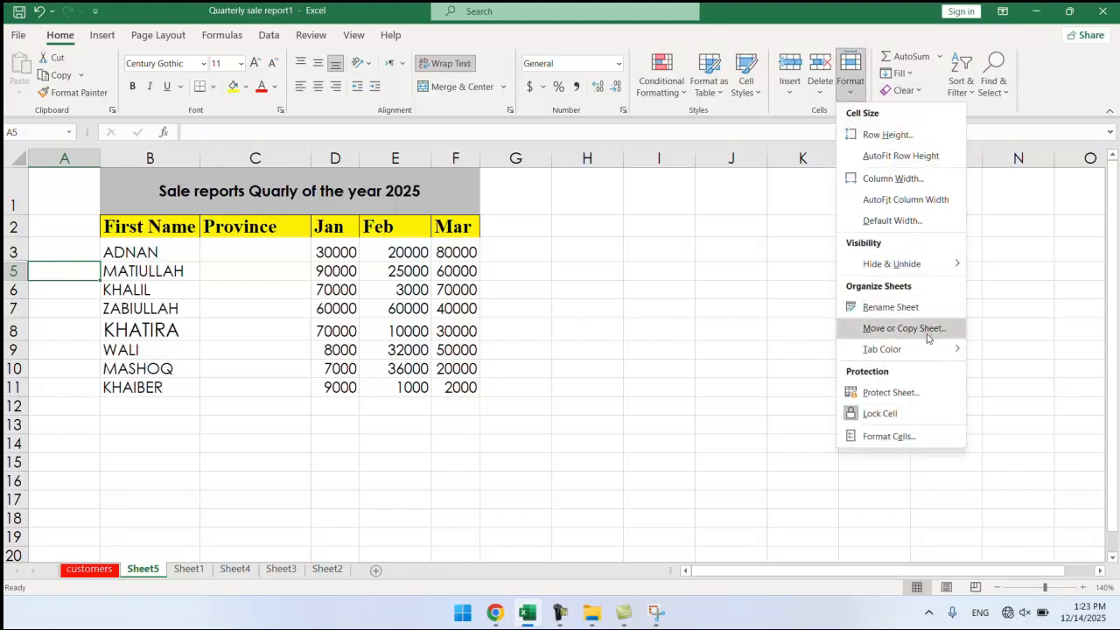
{"action": "mouse_move", "coordinate": [934, 270]}
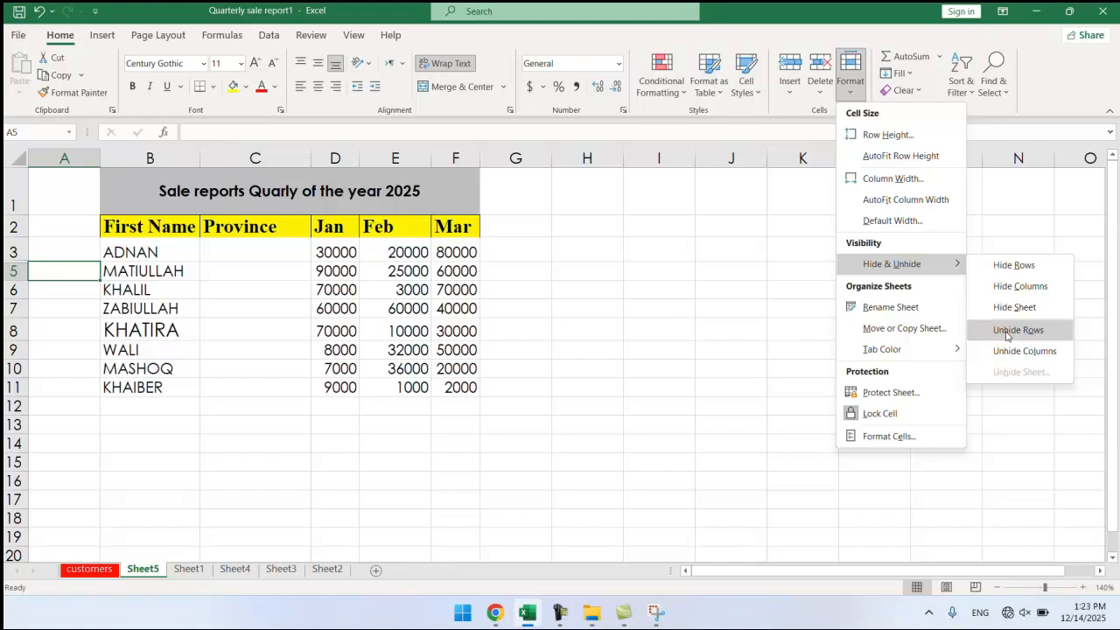
{"action": "left_click", "coordinate": [1006, 332]}
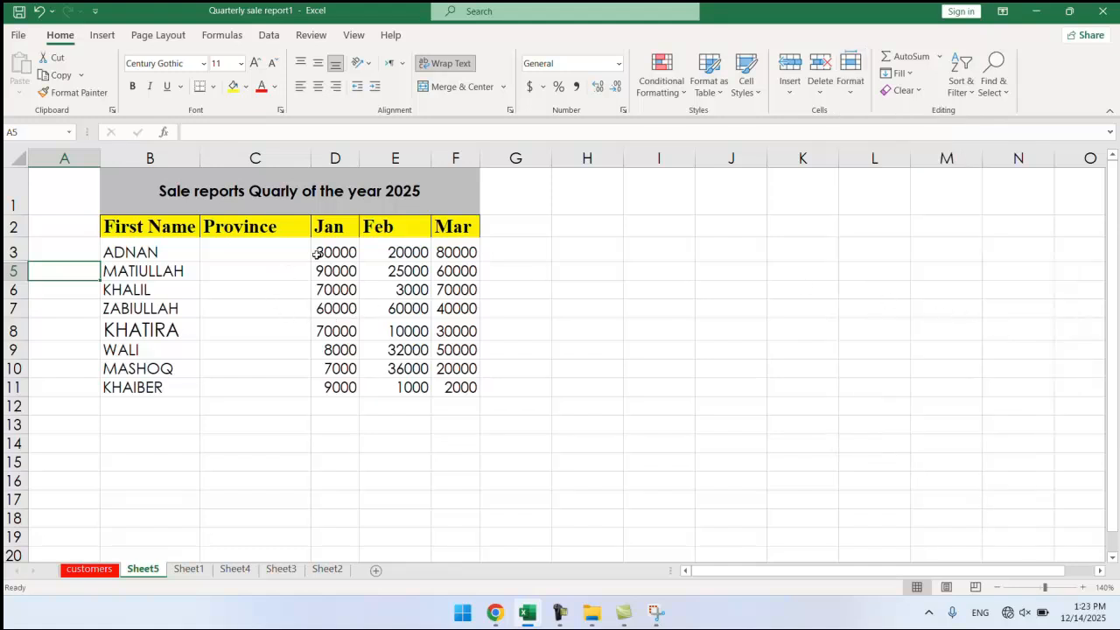
{"action": "left_click", "coordinate": [53, 250]}
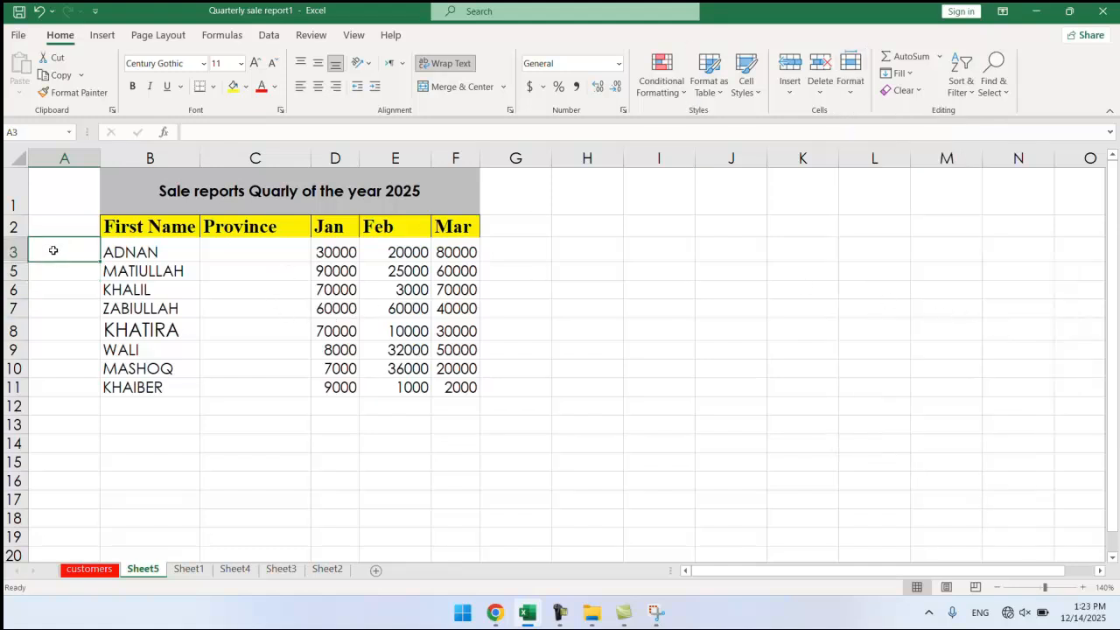
{"action": "left_click", "coordinate": [850, 77]}
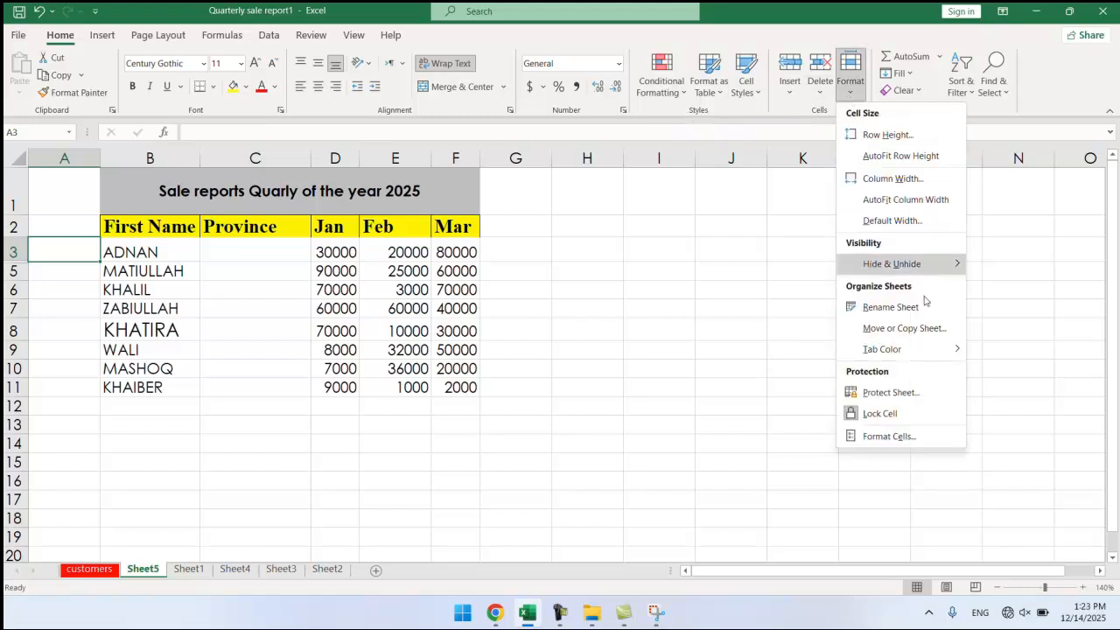
{"action": "mouse_move", "coordinate": [943, 269]}
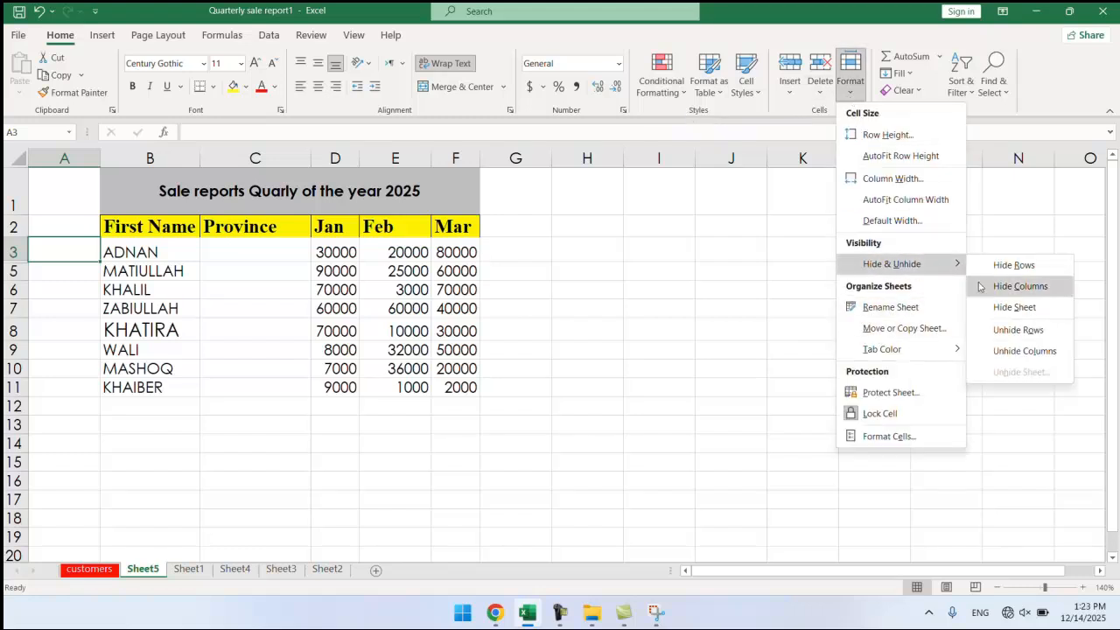
{"action": "left_click", "coordinate": [1006, 332]}
{"action": "left_click", "coordinate": [167, 371]}
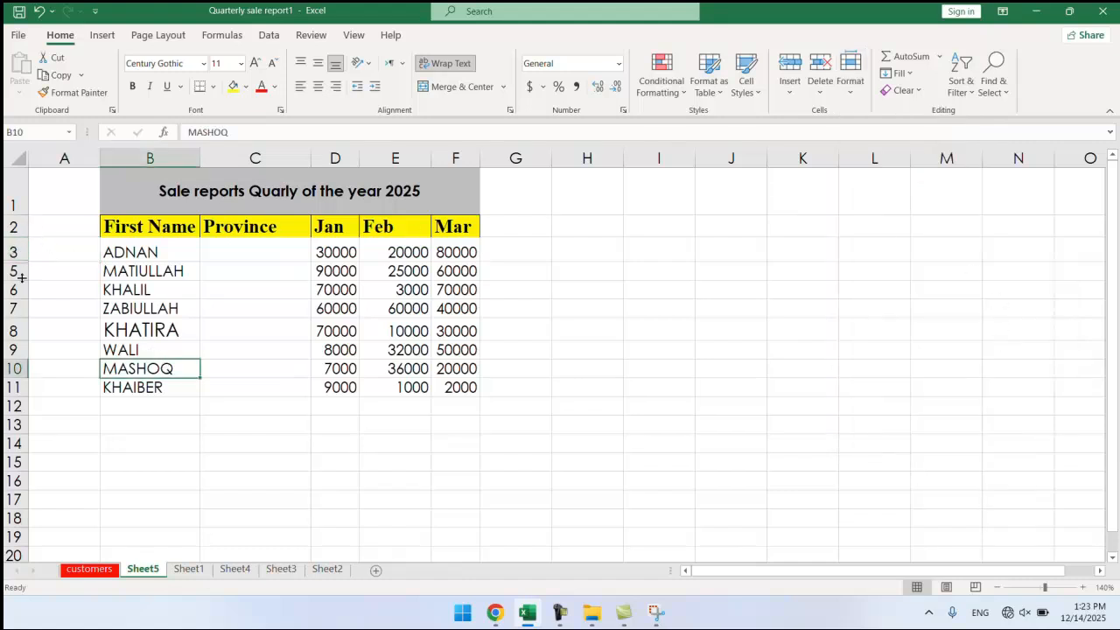
Select A3:A5 across the hidden row and unhide row 4.
{"action": "left_click_drag", "start_coordinate": [63, 250], "coordinate": [57, 268]}
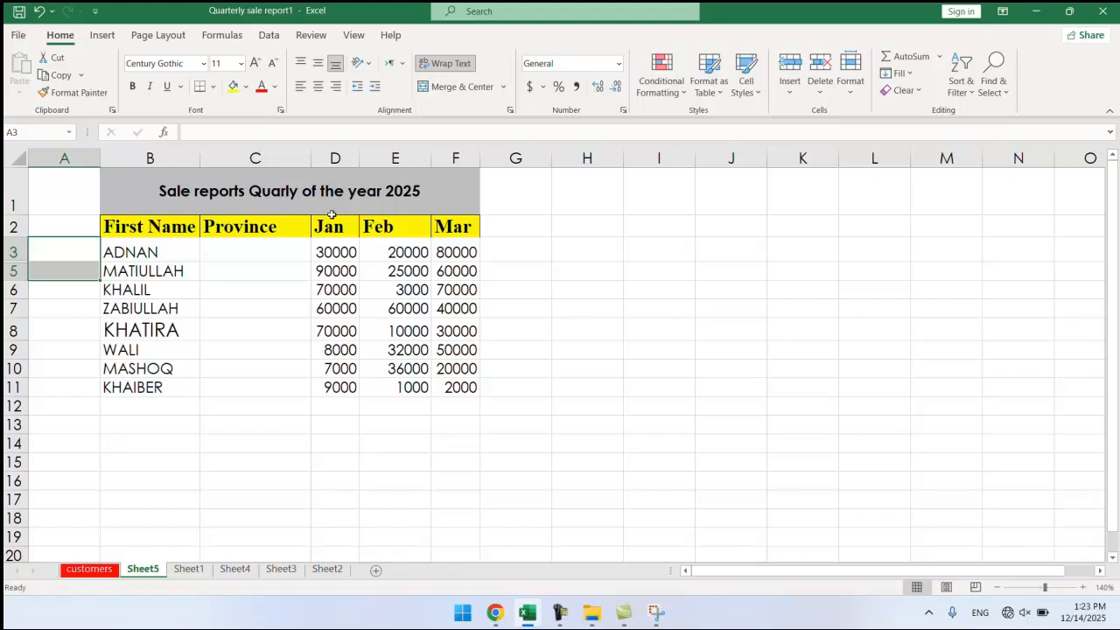
{"action": "left_click", "coordinate": [847, 87]}
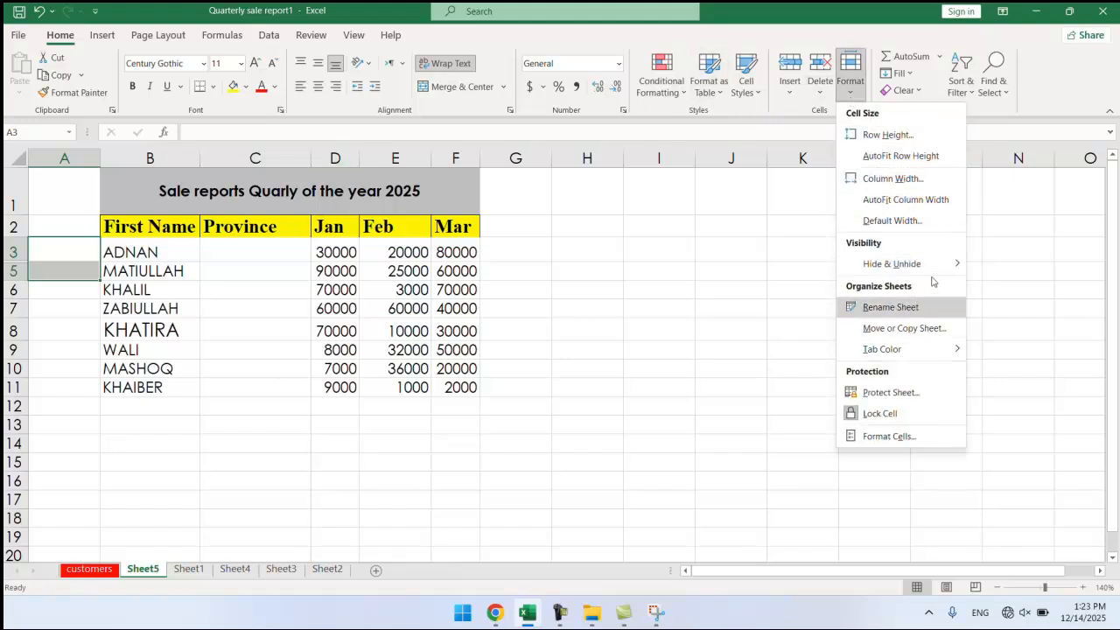
{"action": "mouse_move", "coordinate": [936, 265]}
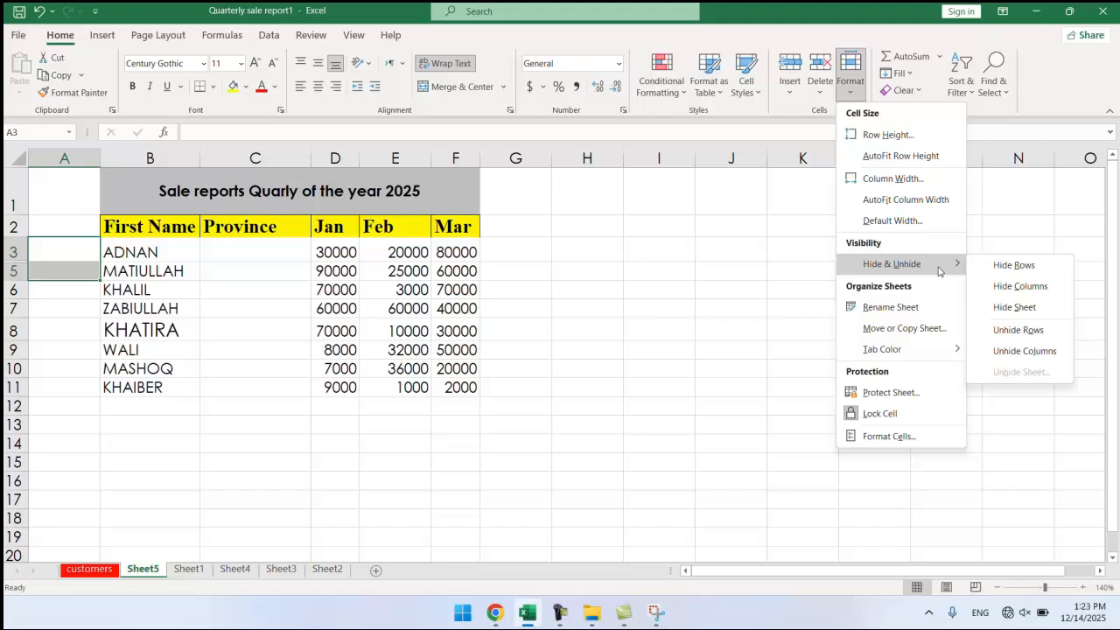
{"action": "left_click", "coordinate": [1016, 337]}
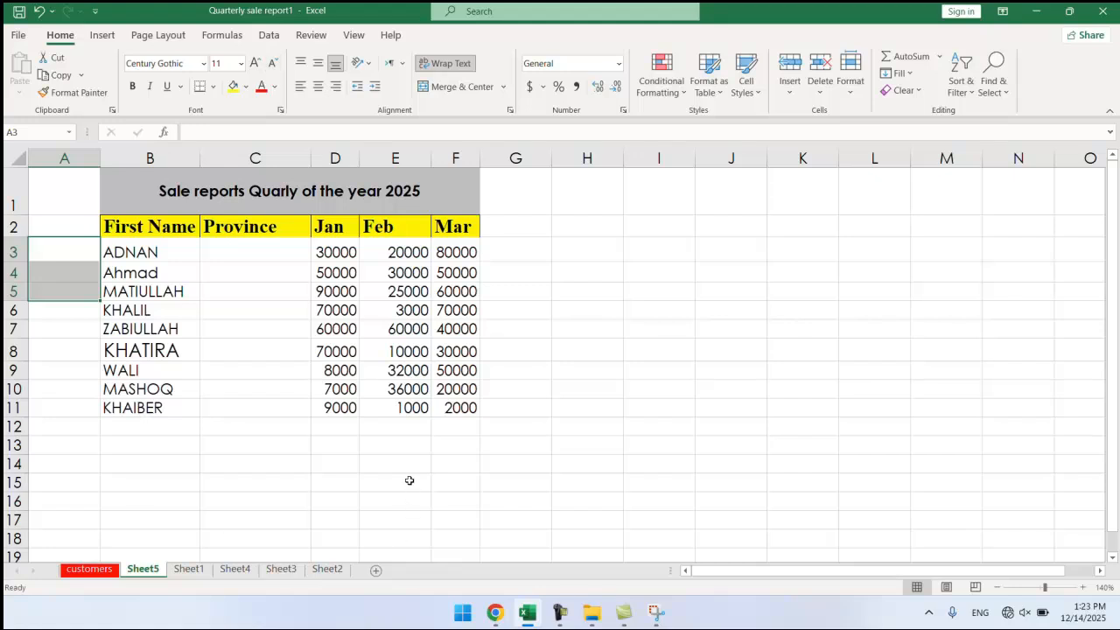
Hide the Jan column D so only First Name, Province, Feb and Mar remain visible.
{"action": "left_click", "coordinate": [329, 292]}
{"action": "left_click", "coordinate": [331, 252]}
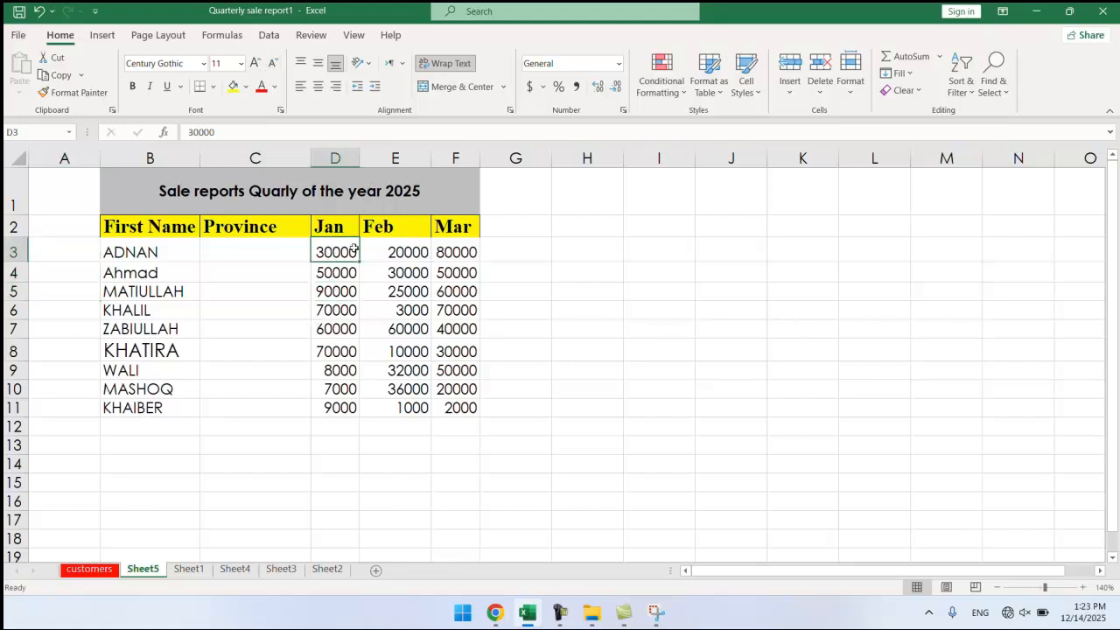
{"action": "left_click", "coordinate": [850, 79]}
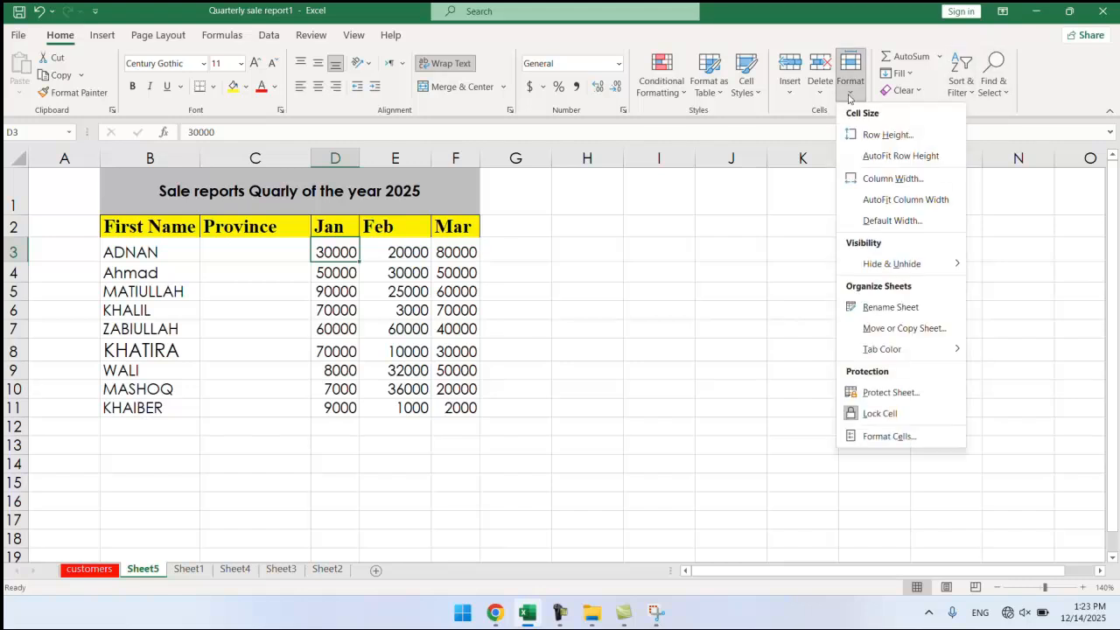
{"action": "mouse_move", "coordinate": [931, 271]}
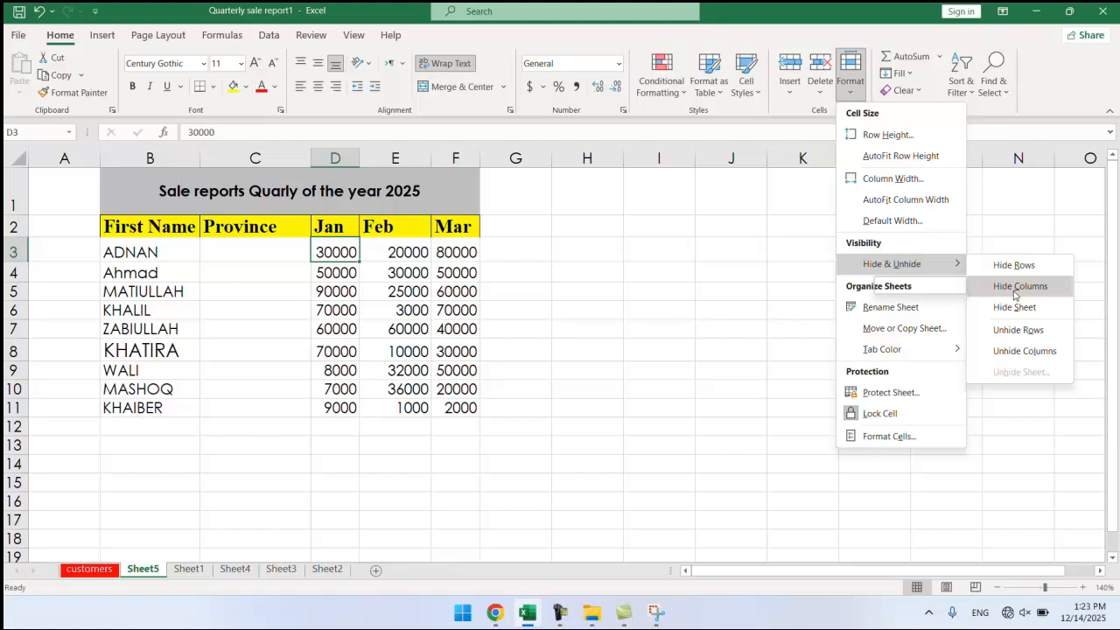
{"action": "left_click", "coordinate": [1015, 287]}
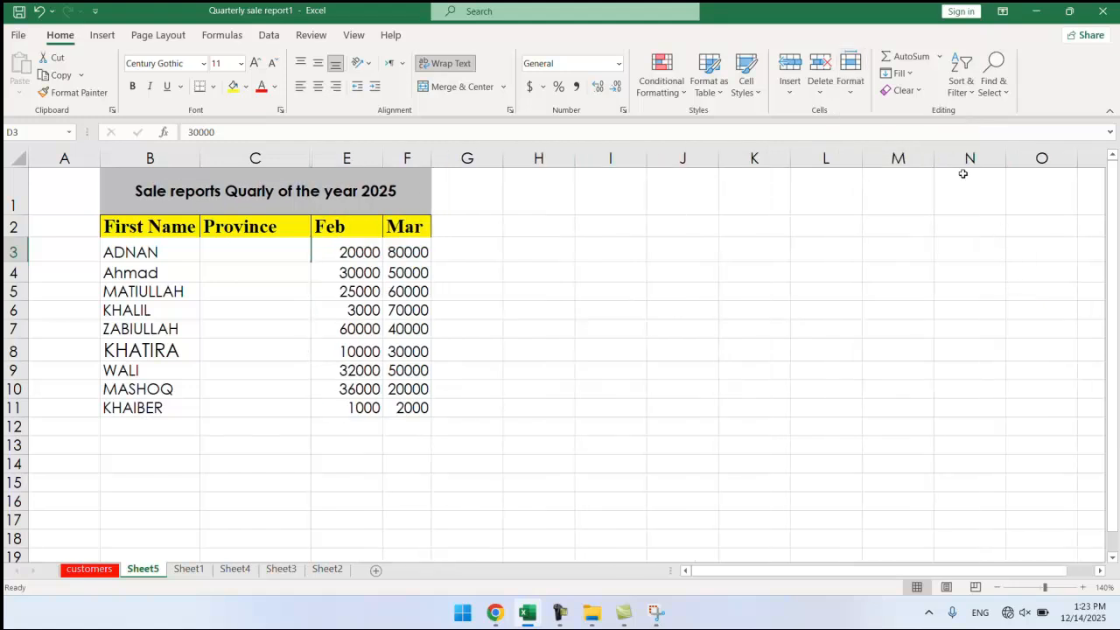
{"action": "left_click", "coordinate": [349, 351]}
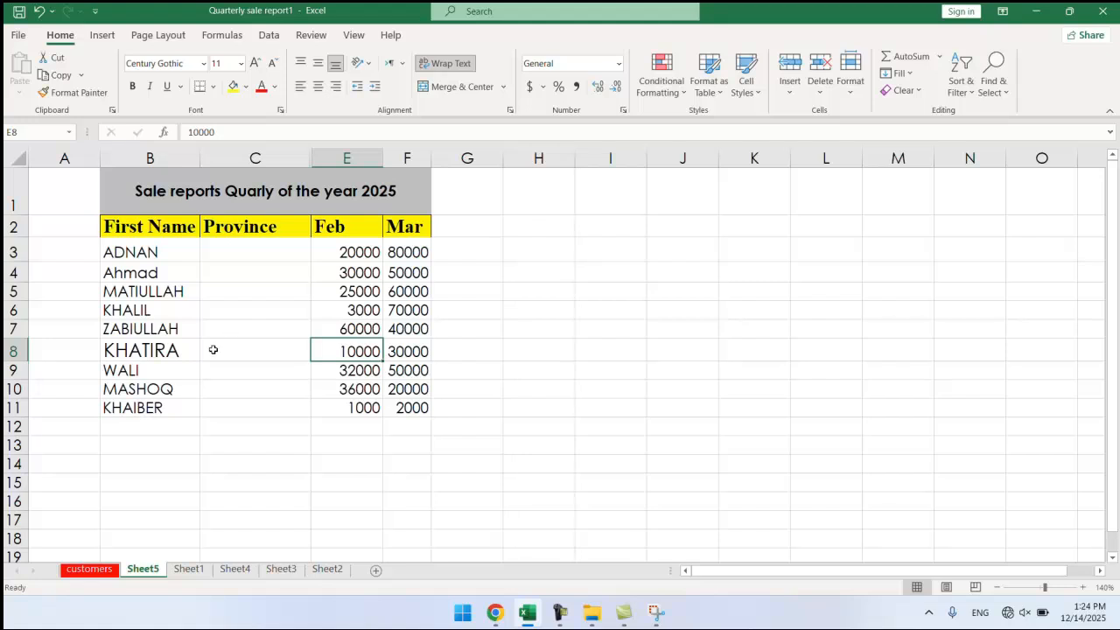
Select C8:E8 across the hidden column and unhide column D so the Jan figures reappear.
{"action": "left_click_drag", "start_coordinate": [215, 350], "coordinate": [336, 356]}
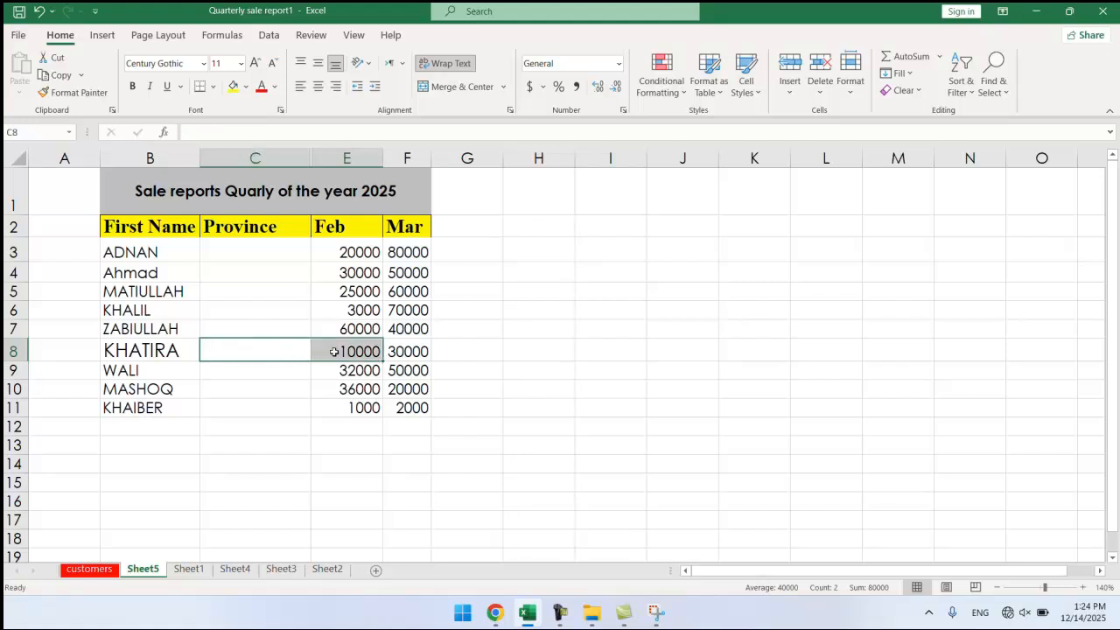
{"action": "left_click", "coordinate": [849, 70]}
{"action": "mouse_move", "coordinate": [918, 275]}
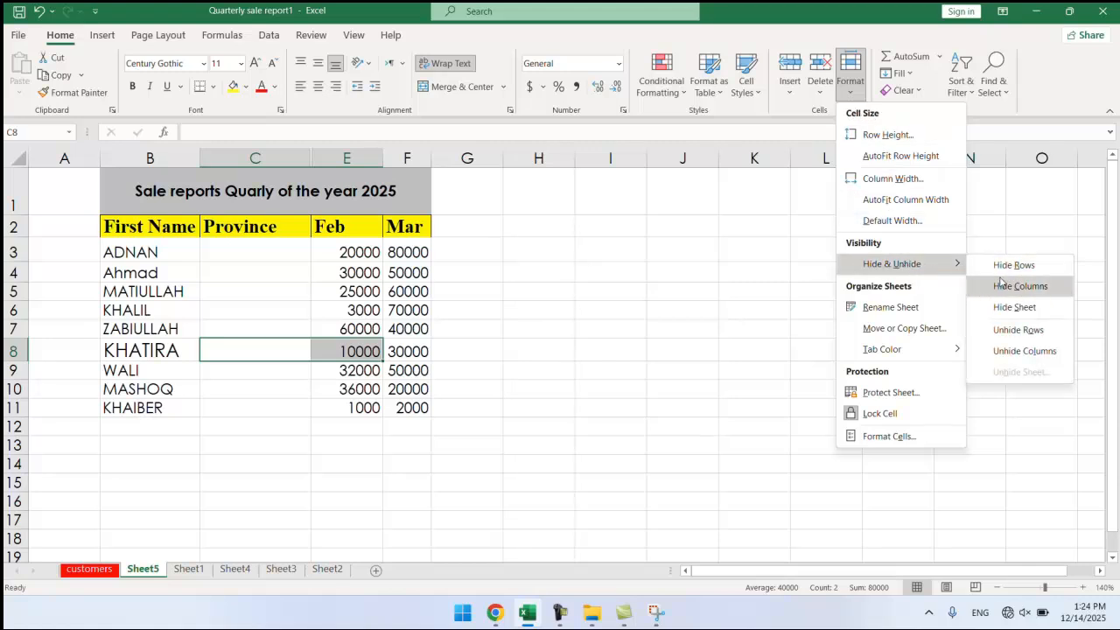
{"action": "left_click", "coordinate": [1015, 351]}
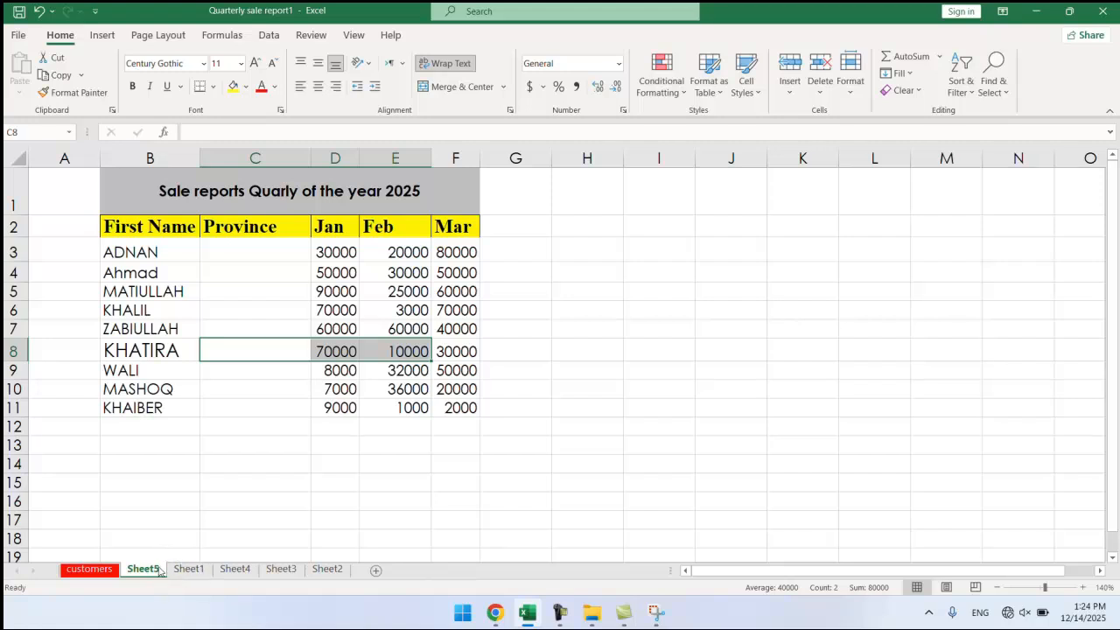
{"action": "left_click", "coordinate": [848, 97]}
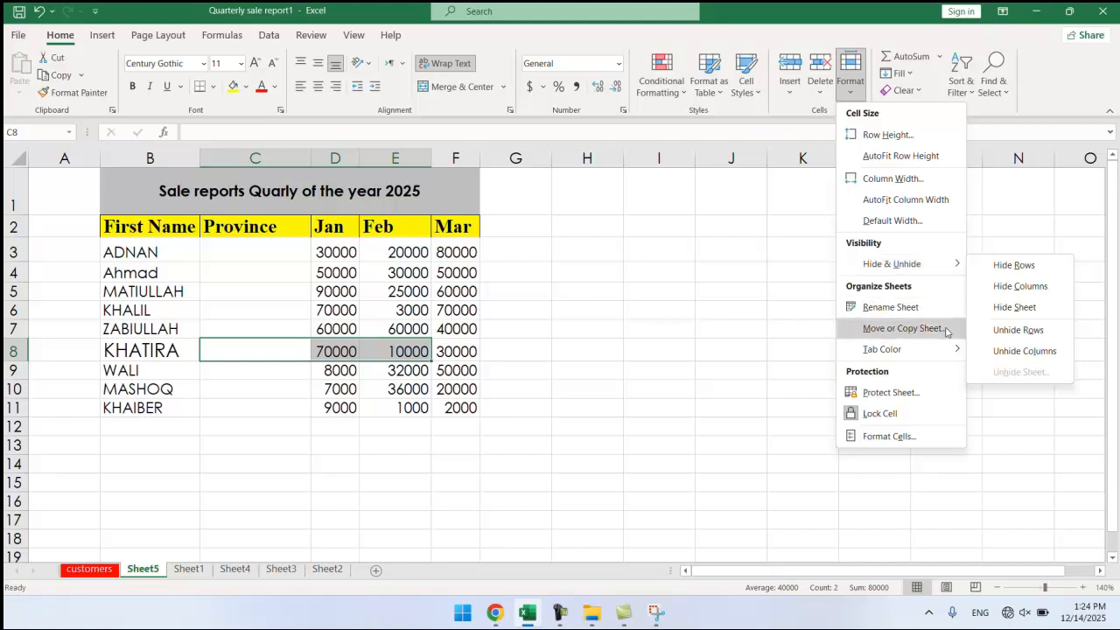
Dismiss the Format menu and the cell B19 context menu, then select cell E7.
{"action": "mouse_move", "coordinate": [943, 271]}
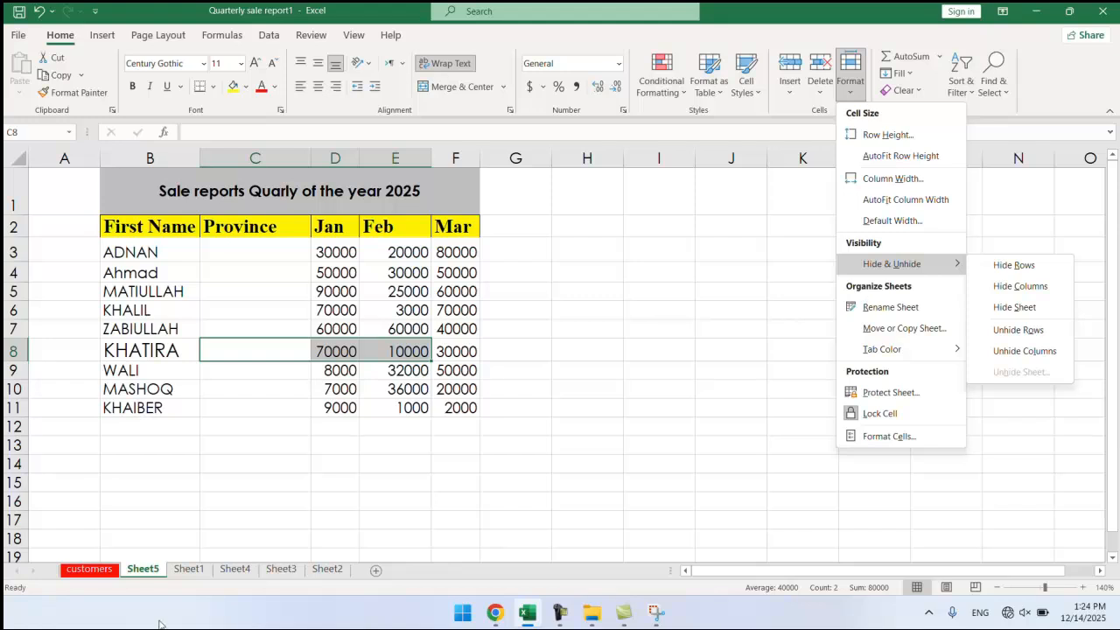
{"action": "right_click", "coordinate": [154, 557]}
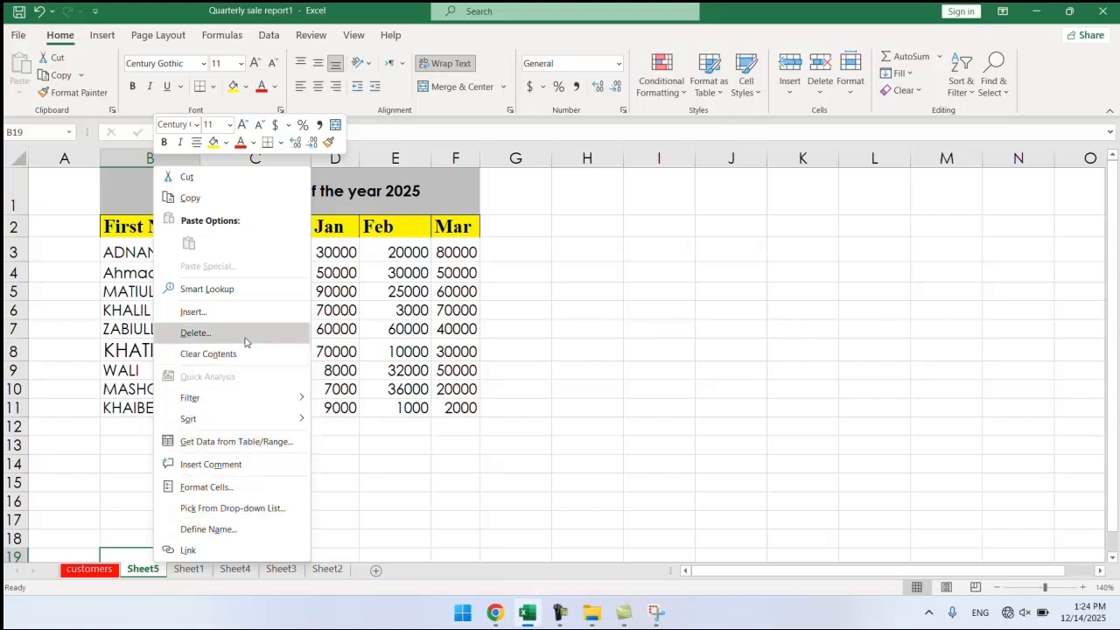
{"action": "mouse_move", "coordinate": [259, 399]}
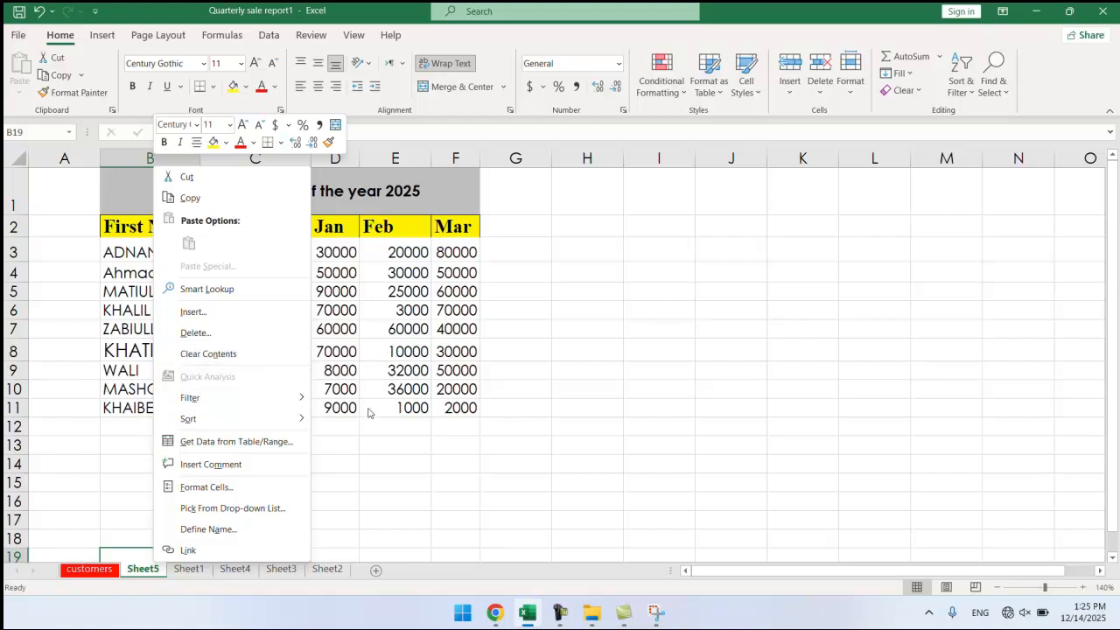
{"action": "key", "text": "Escape"}
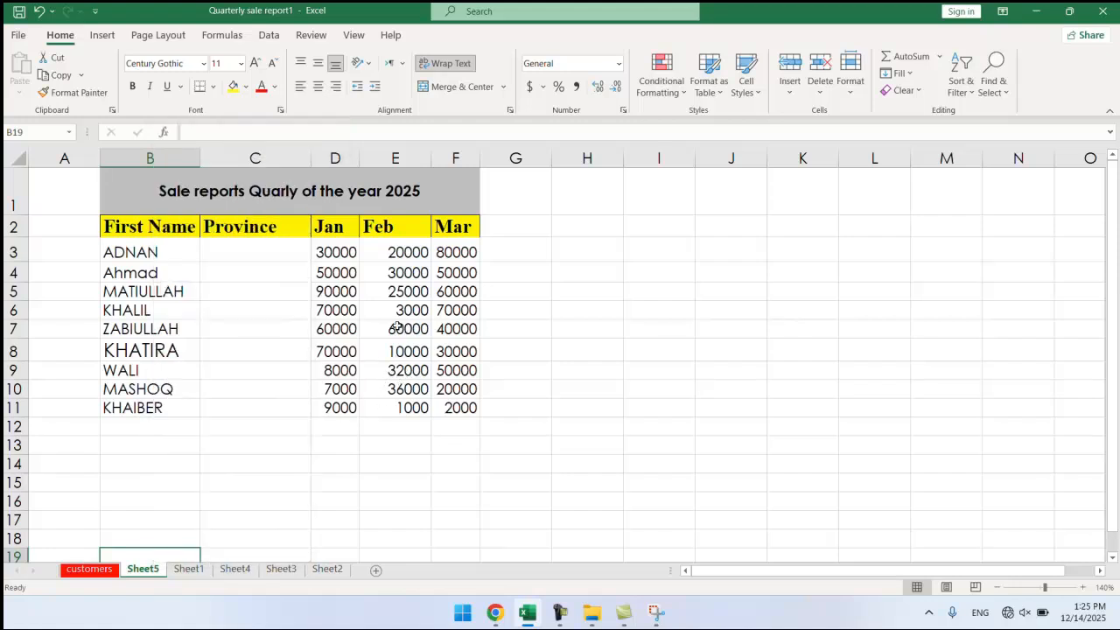
{"action": "left_click", "coordinate": [397, 327]}
{"action": "left_click", "coordinate": [854, 88]}
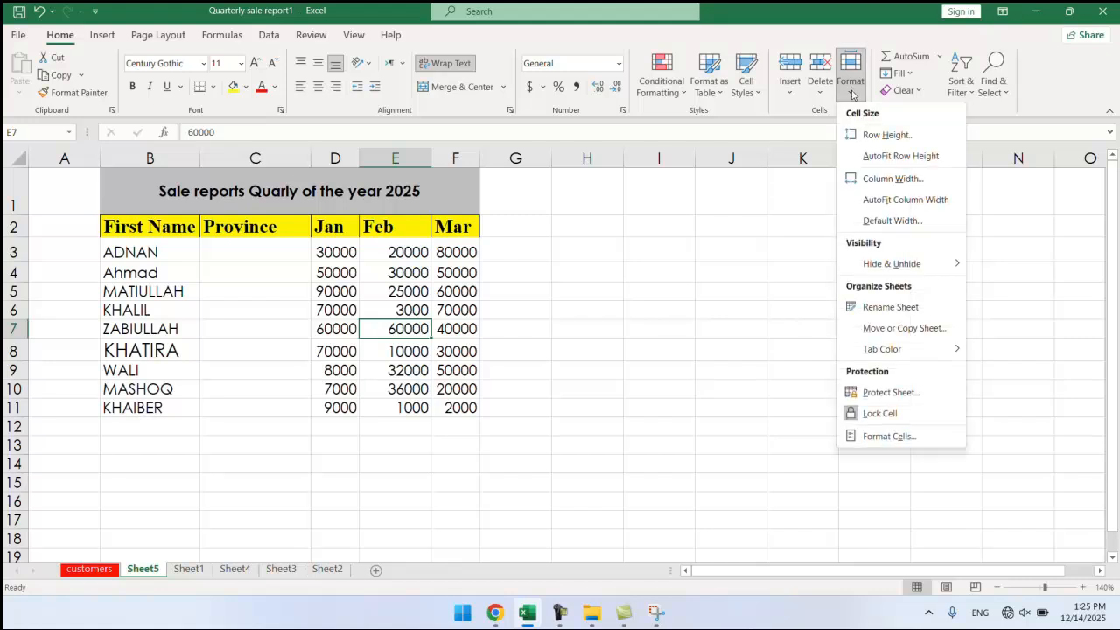
{"action": "mouse_move", "coordinate": [925, 264]}
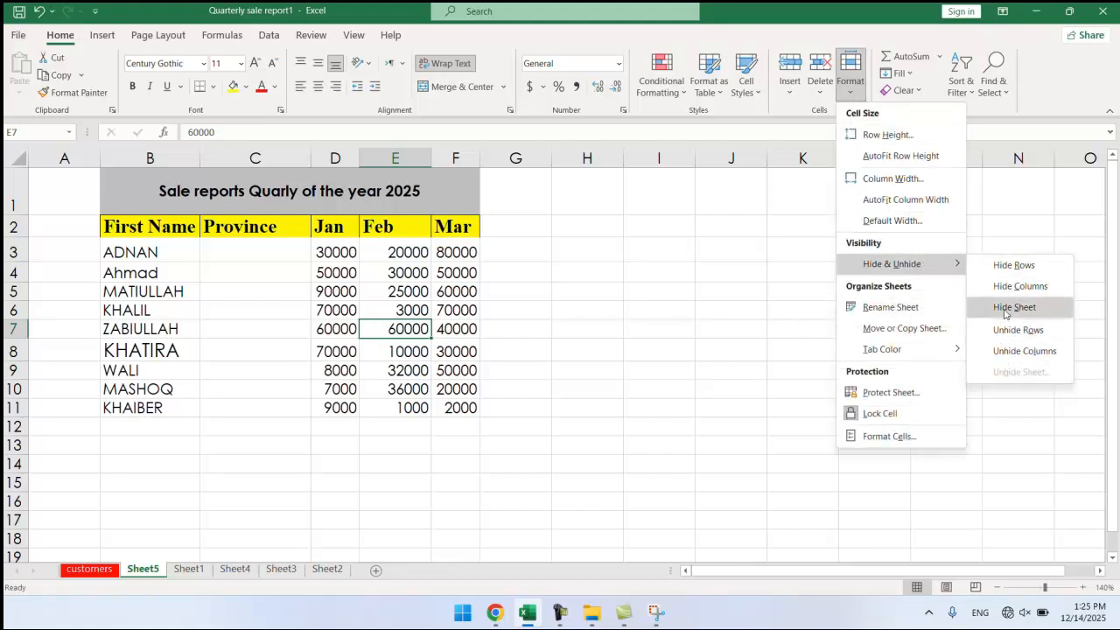
{"action": "left_click", "coordinate": [1014, 307]}
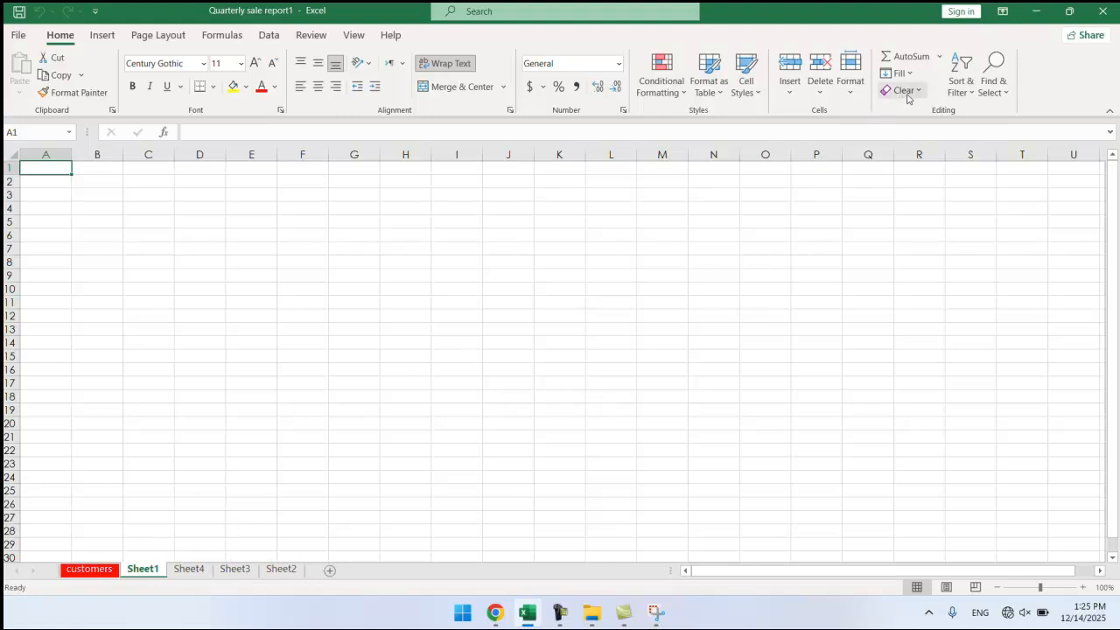
{"action": "left_click", "coordinate": [849, 79]}
{"action": "mouse_move", "coordinate": [927, 348]}
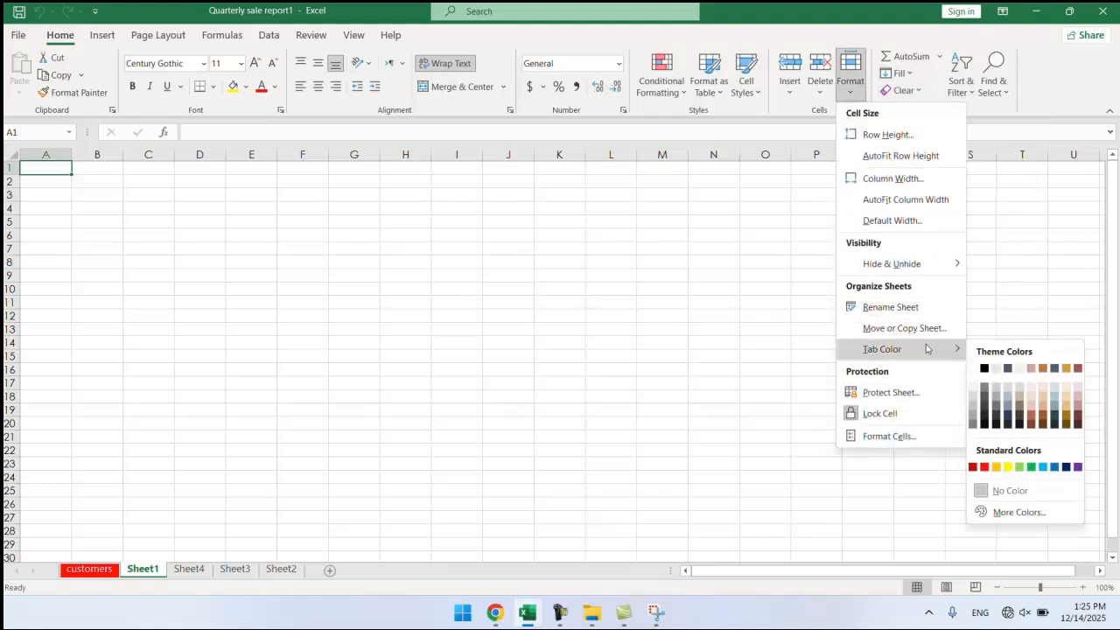
{"action": "mouse_move", "coordinate": [924, 268]}
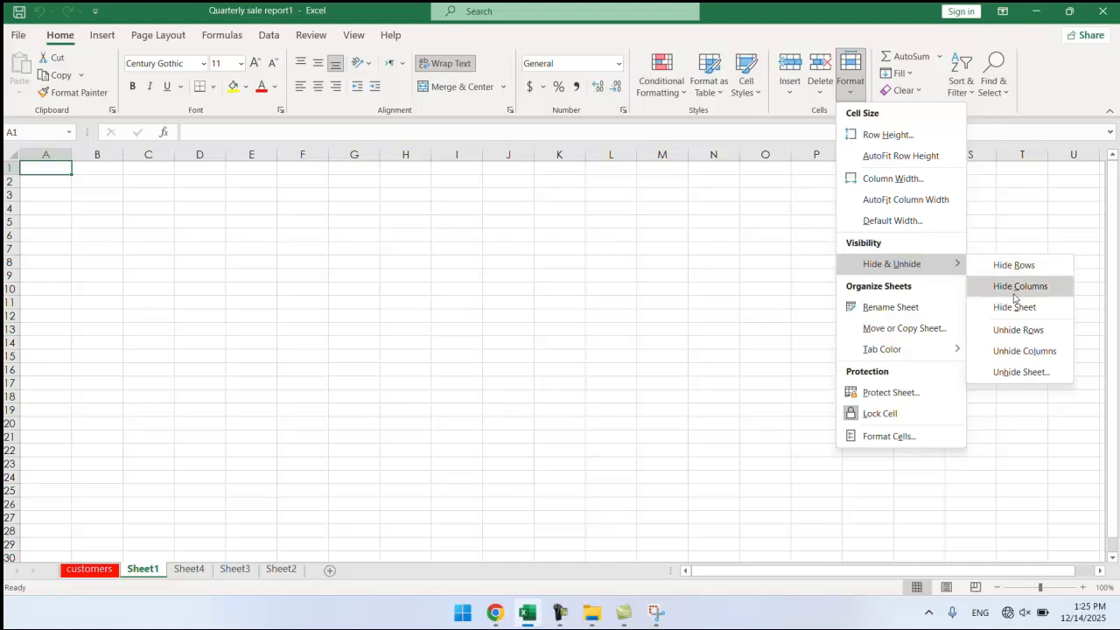
{"action": "left_click", "coordinate": [1004, 378]}
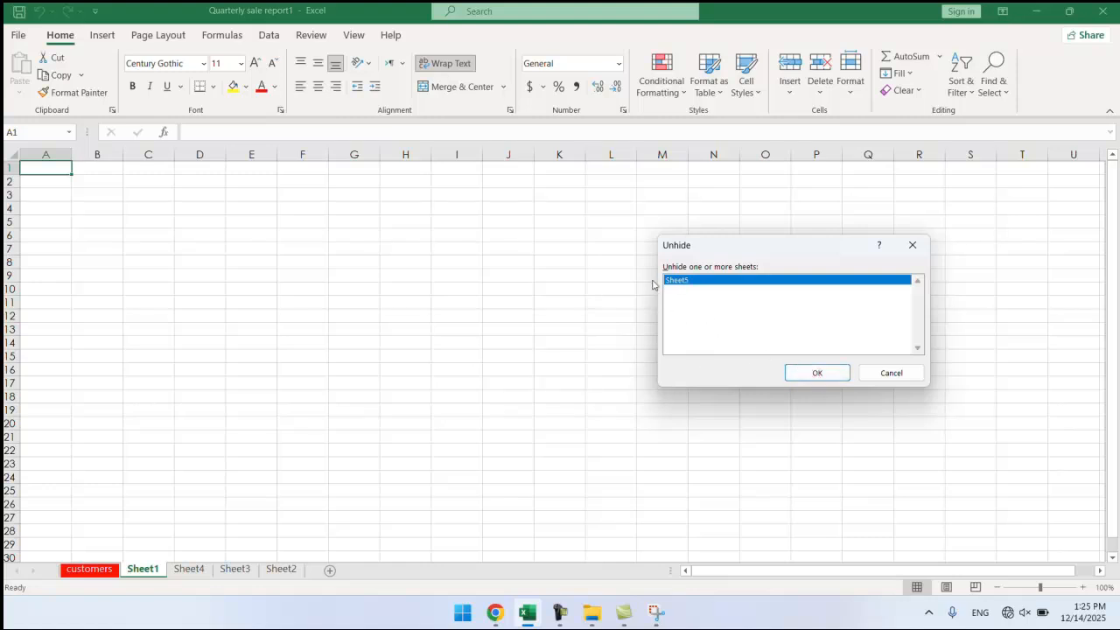
{"action": "left_click", "coordinate": [815, 373]}
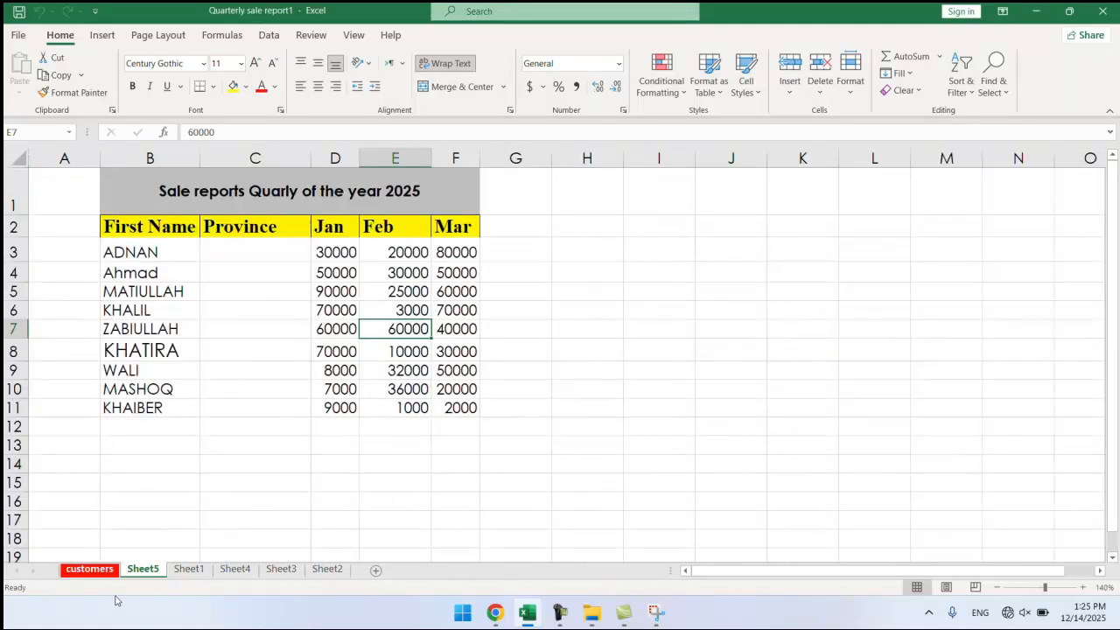
{"action": "right_click", "coordinate": [144, 570]}
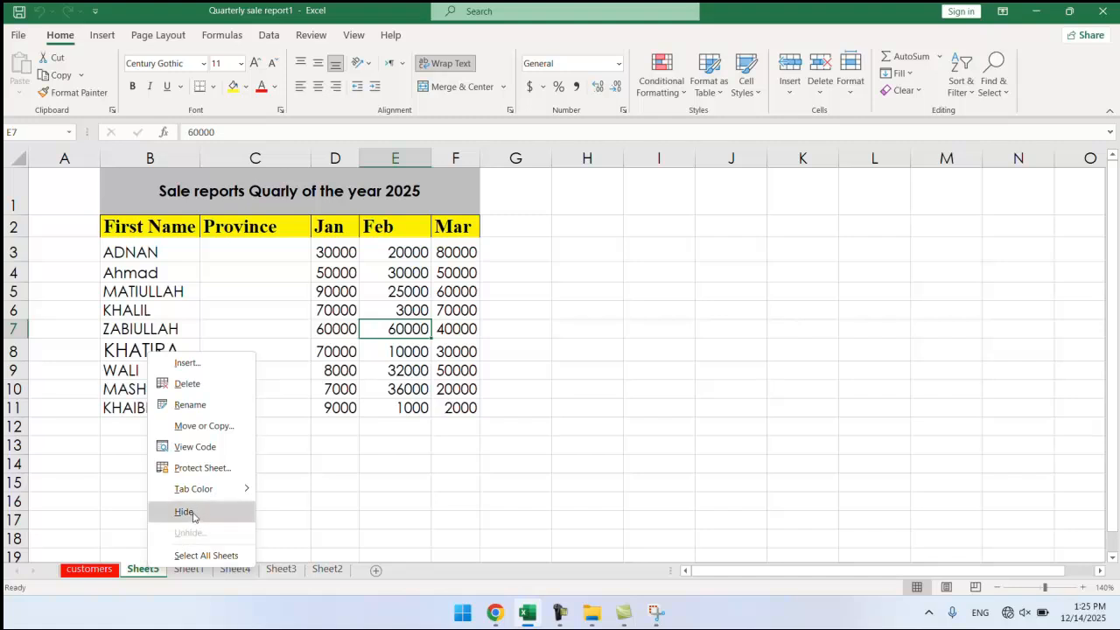
{"action": "left_click", "coordinate": [184, 512]}
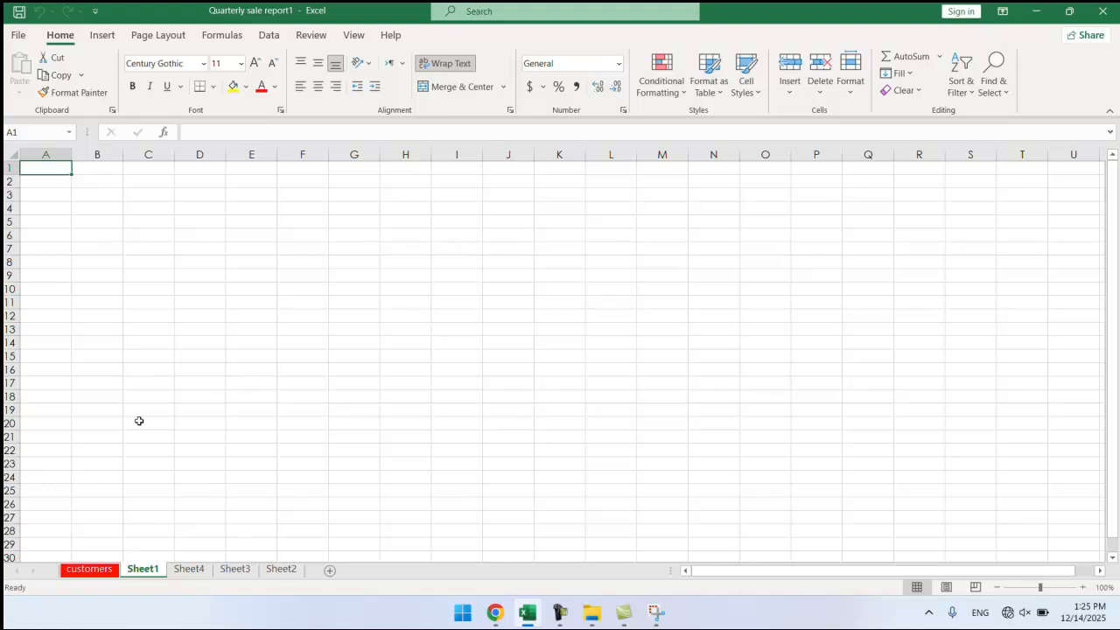
{"action": "right_click", "coordinate": [148, 573]}
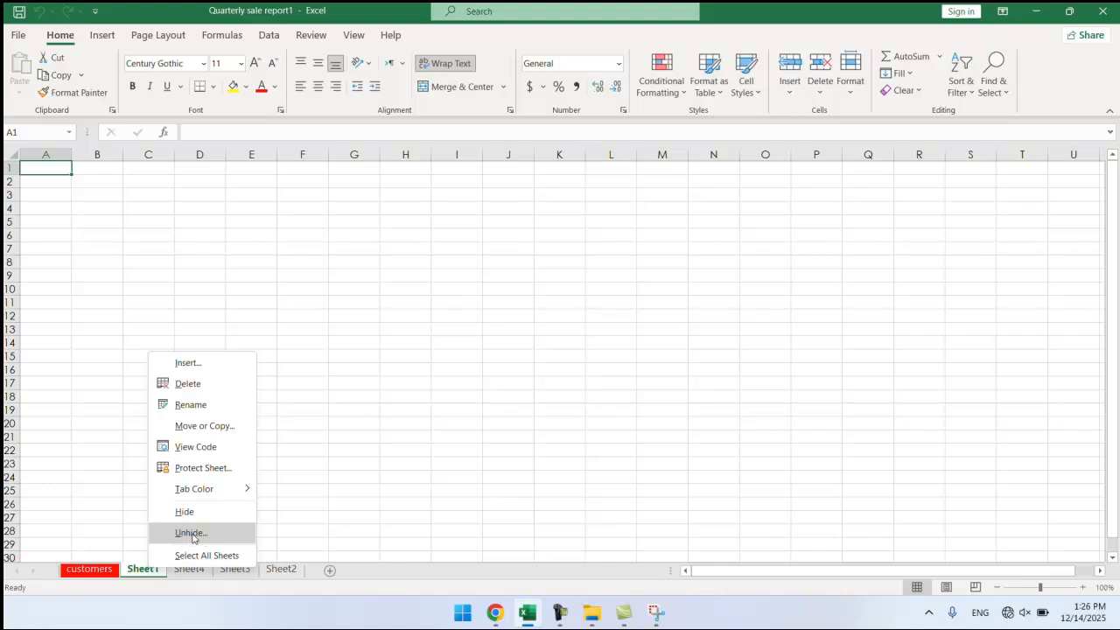
{"action": "left_click", "coordinate": [192, 534]}
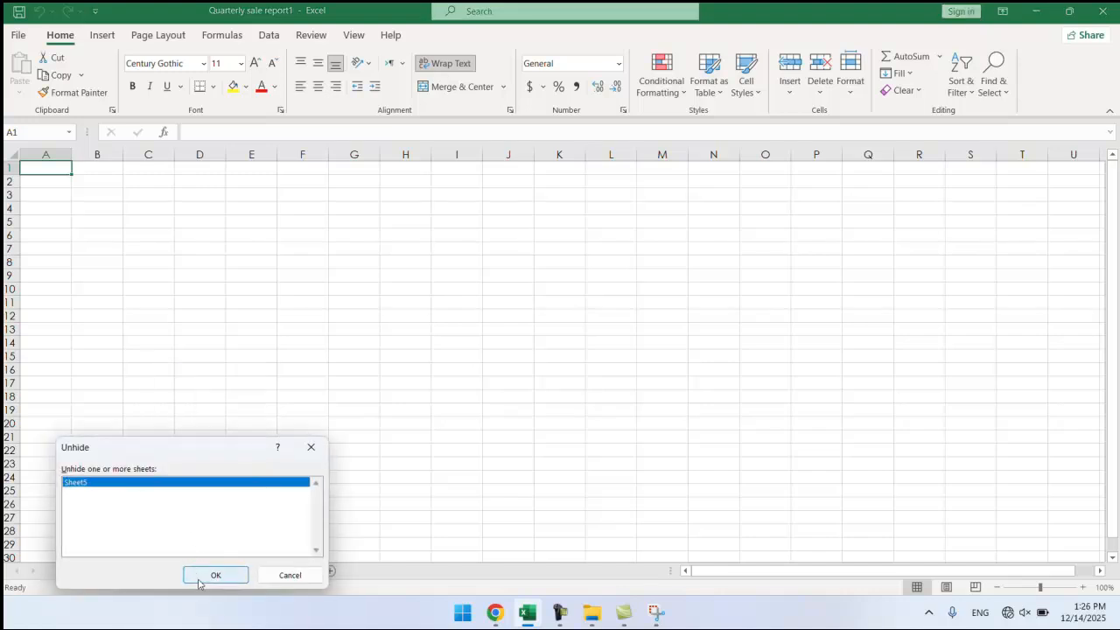
{"action": "left_click", "coordinate": [213, 575]}
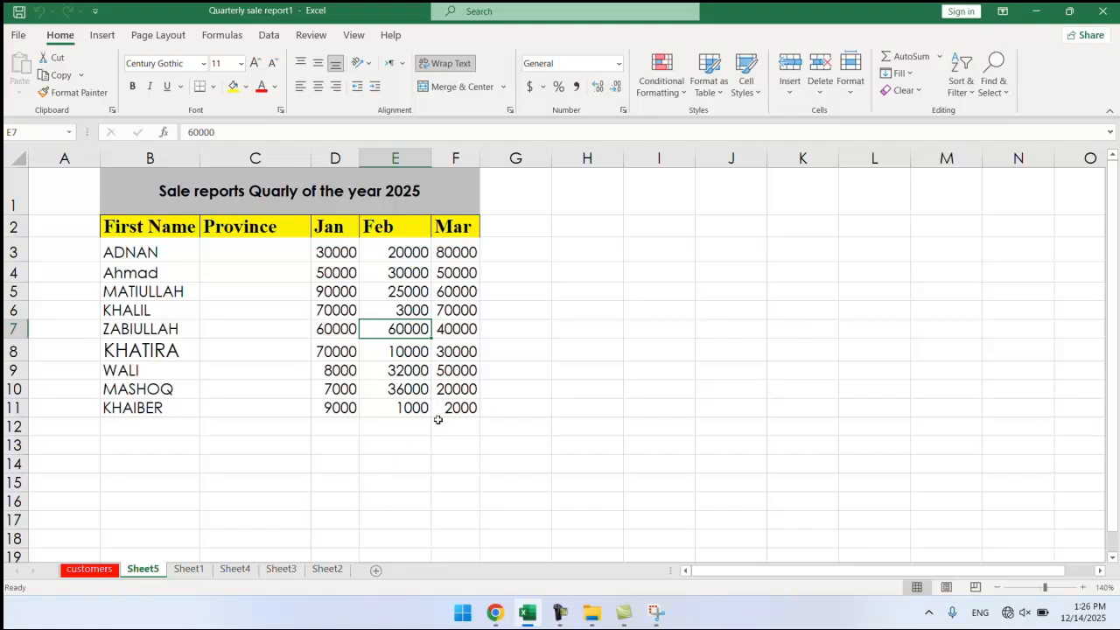
Rename the Sheet5 tab to '1st quarter report' using Format > Rename Sheet.
{"action": "left_click", "coordinate": [852, 94]}
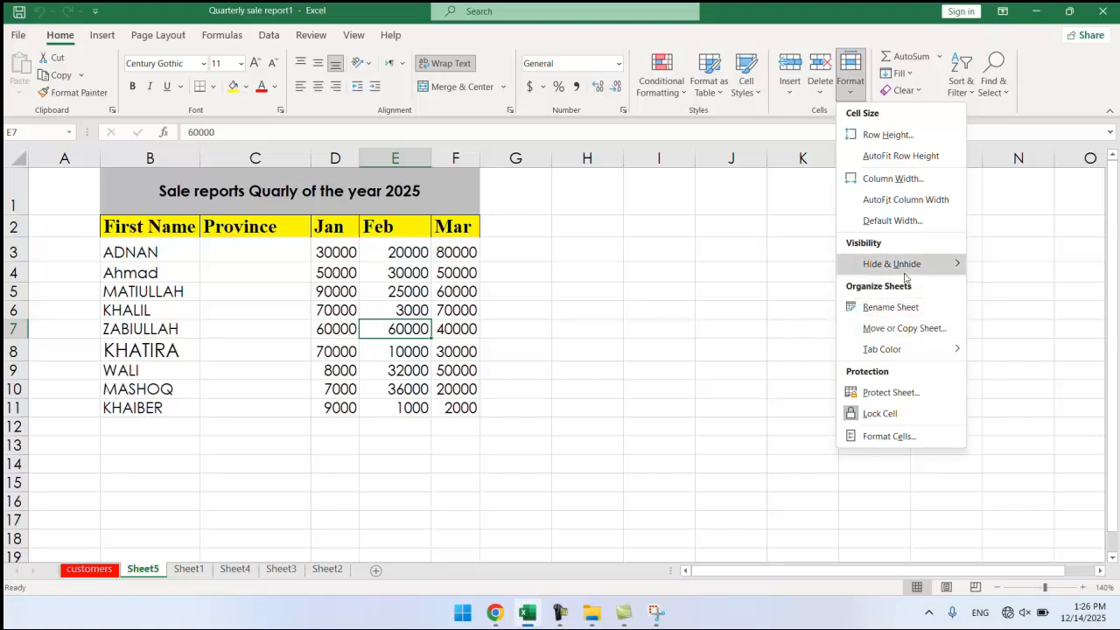
{"action": "mouse_move", "coordinate": [914, 264]}
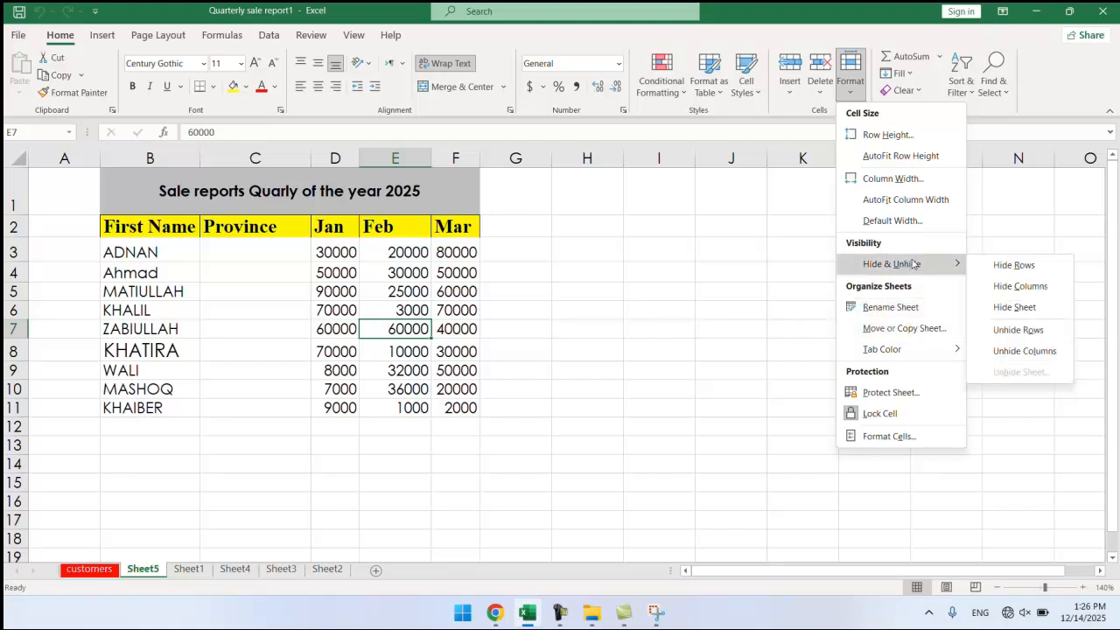
{"action": "left_click", "coordinate": [880, 308]}
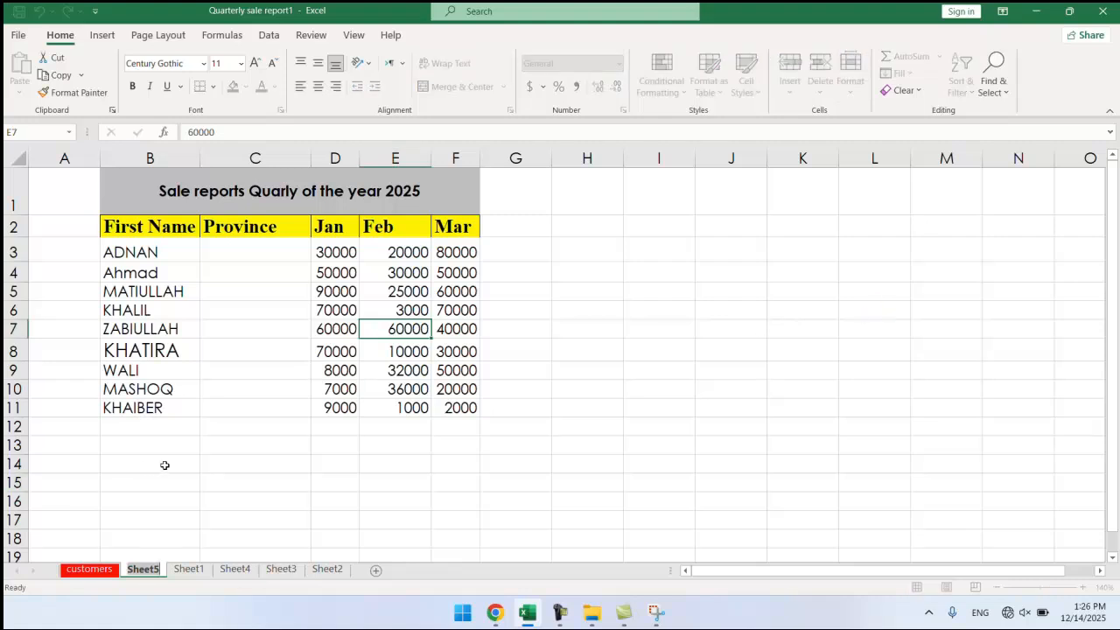
{"action": "type", "text": "1st"}
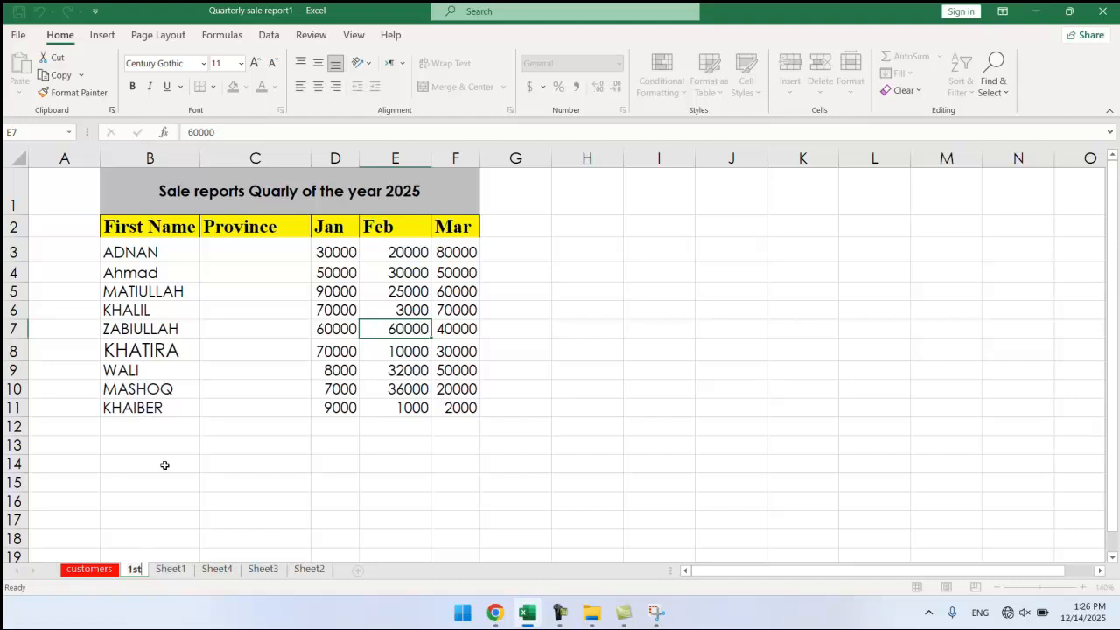
{"action": "key", "text": "Return"}
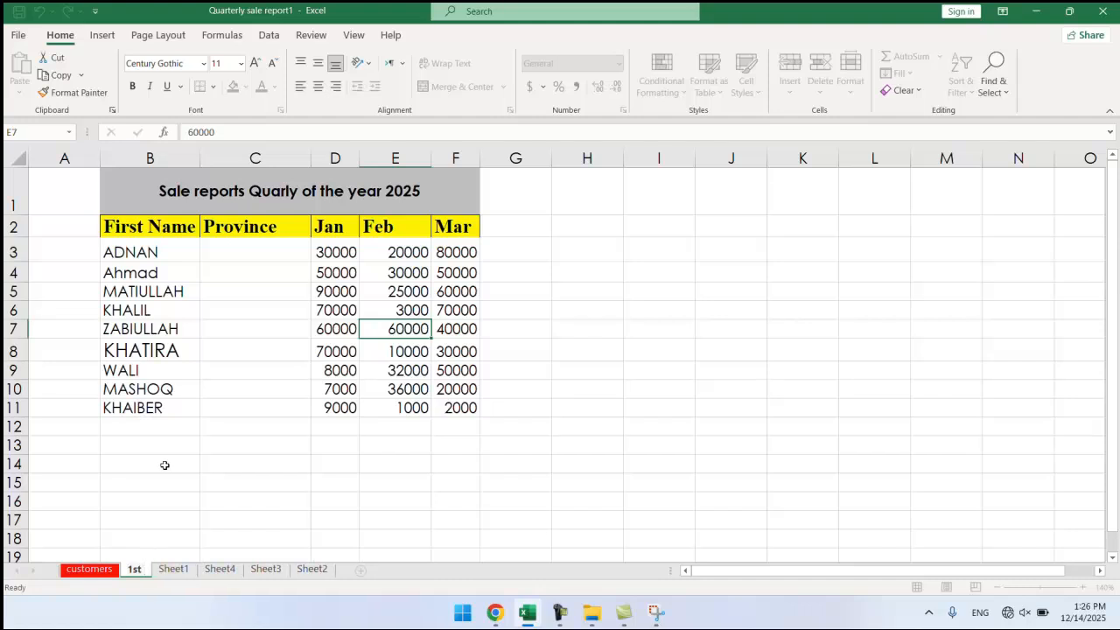
{"action": "type", "text": "quarter"}
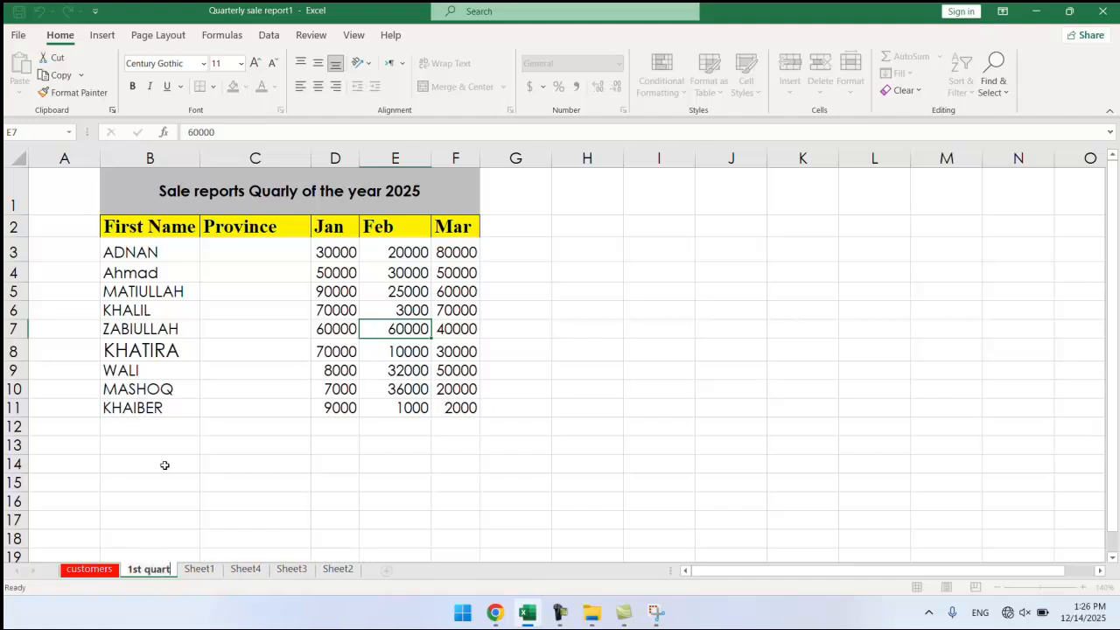
{"action": "type", "text": " report"}
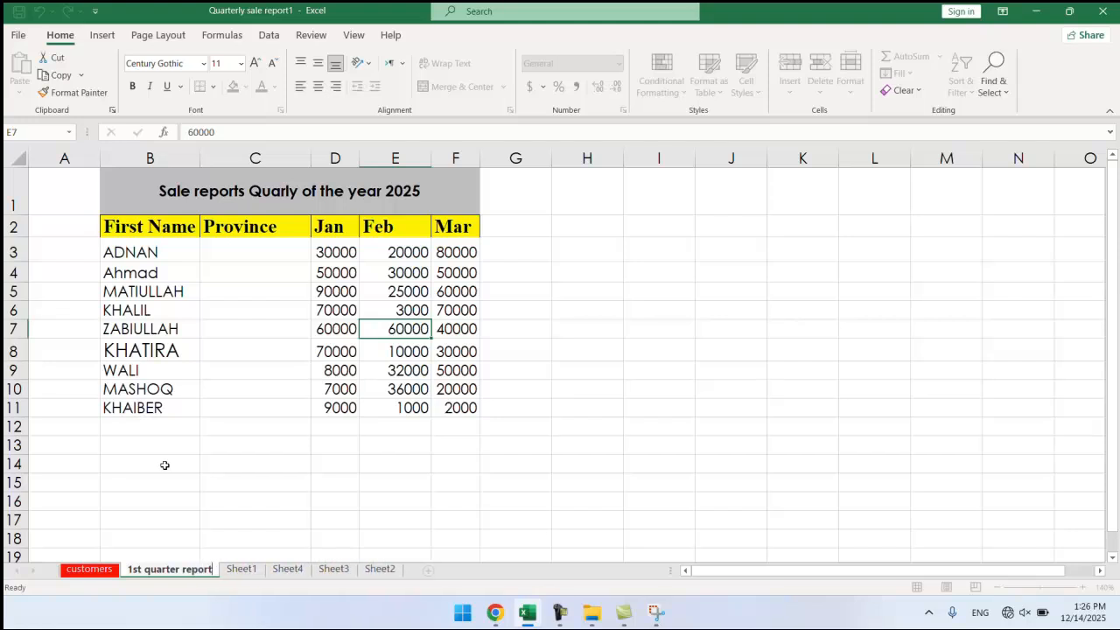
{"action": "left_click", "coordinate": [203, 430]}
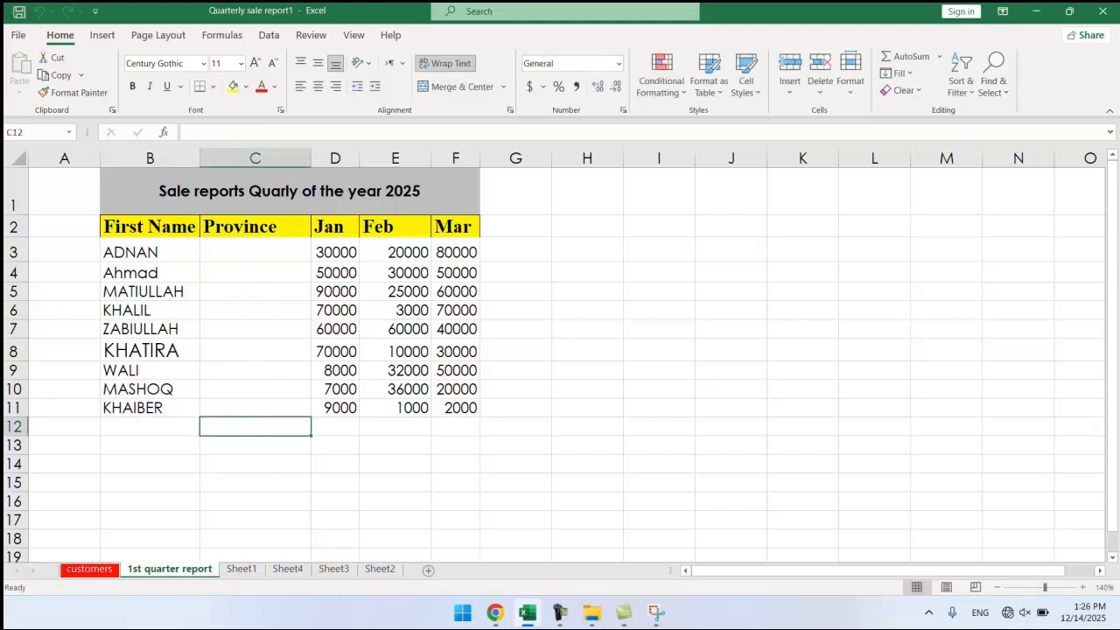
Start renaming the '1st quarter report' tab, then cancel and keep the current name.
{"action": "right_click", "coordinate": [172, 571]}
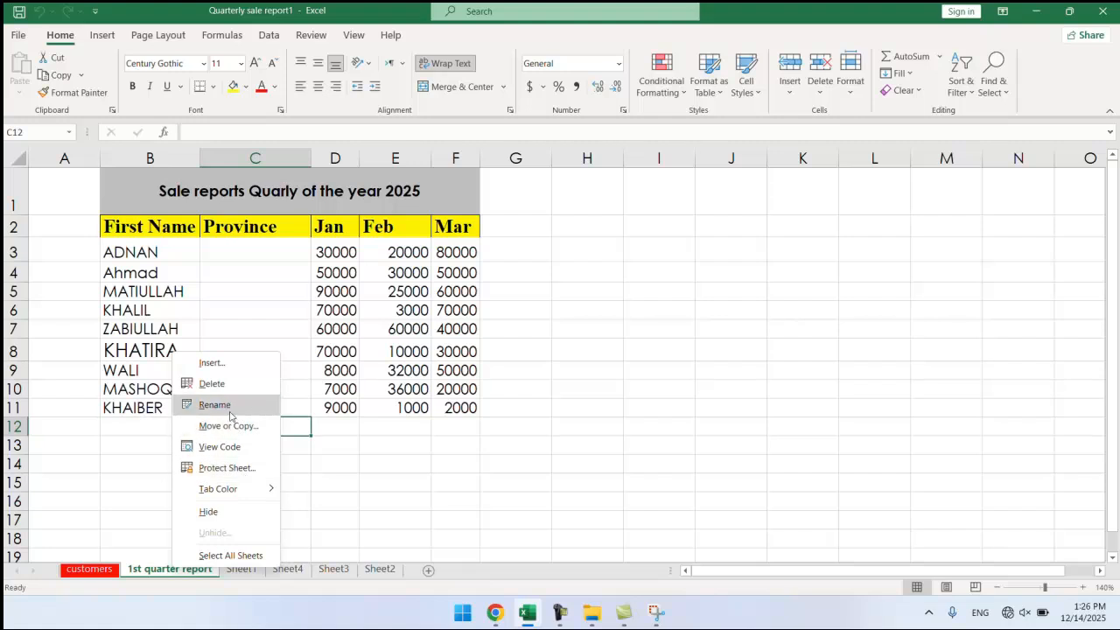
{"action": "left_click", "coordinate": [230, 412]}
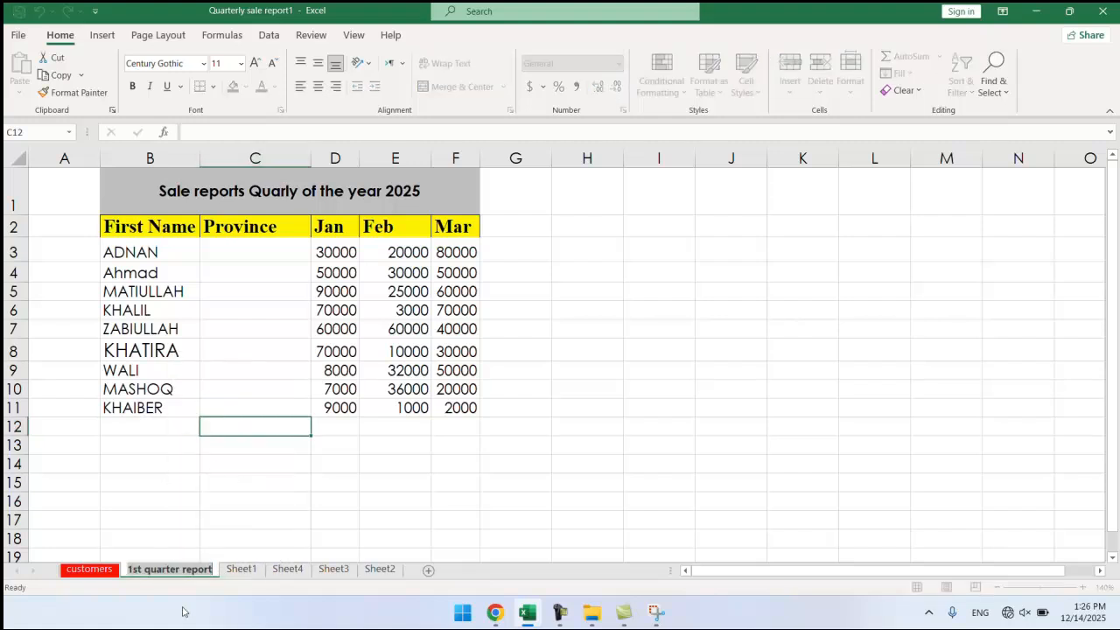
{"action": "left_click", "coordinate": [362, 442]}
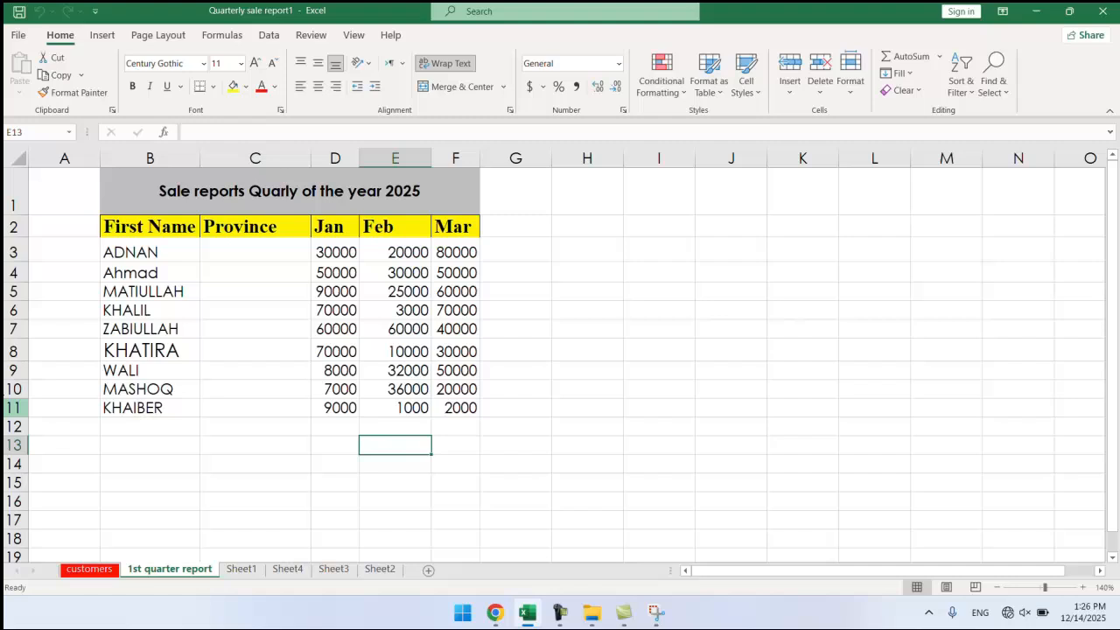
{"action": "left_click", "coordinate": [850, 87]}
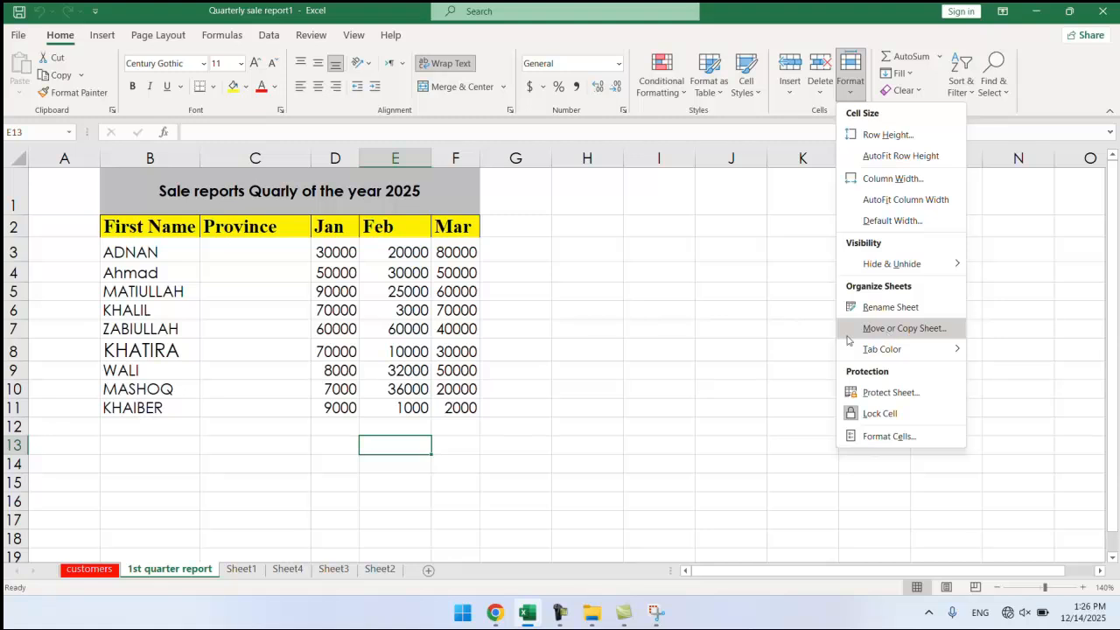
{"action": "left_click", "coordinate": [262, 350]}
Select the Jan to Mar sales figures from D3, then select cell C6.
{"action": "left_click", "coordinate": [333, 250]}
{"action": "left_click_drag", "start_coordinate": [333, 250], "coordinate": [445, 422]}
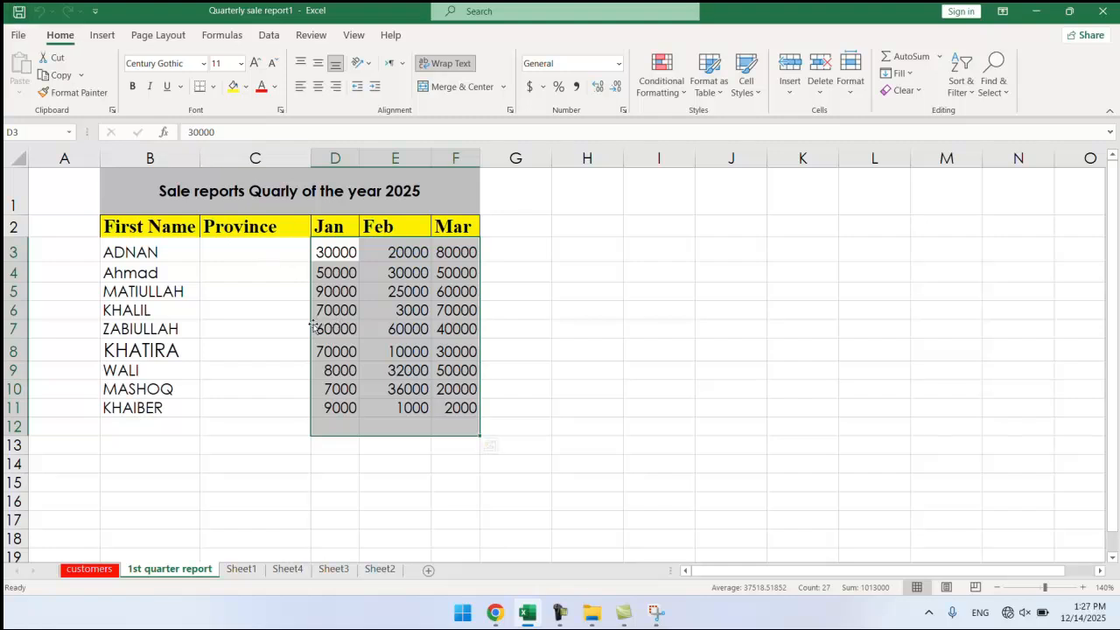
{"action": "left_click", "coordinate": [275, 315]}
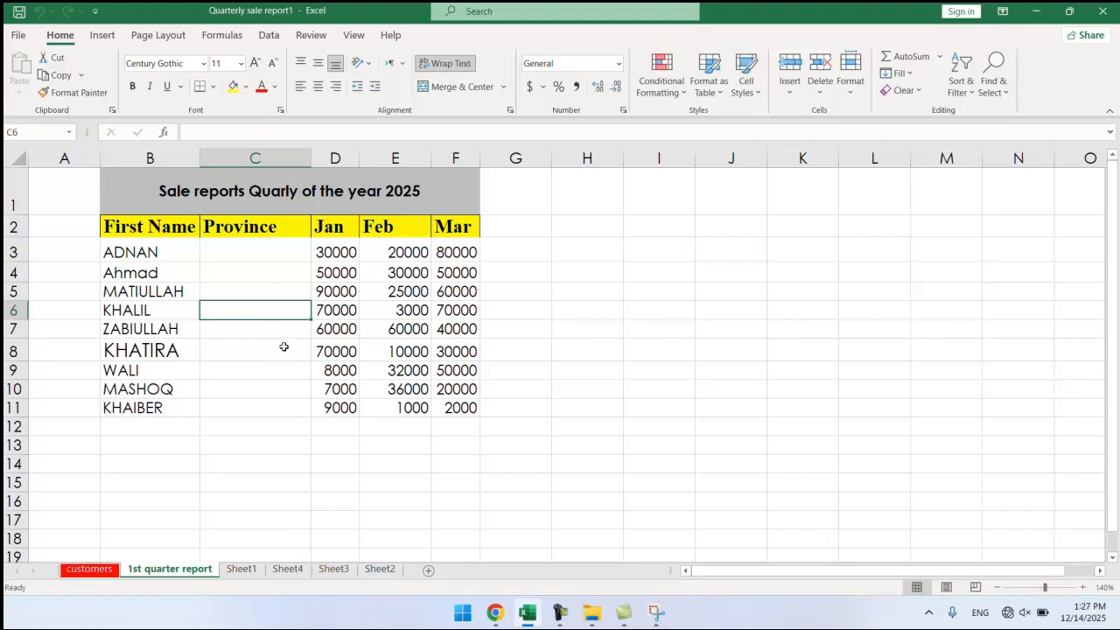
Bring up the Move or Copy dialog for '1st quarter report' and view the destination workbooks.
{"action": "right_click", "coordinate": [174, 572]}
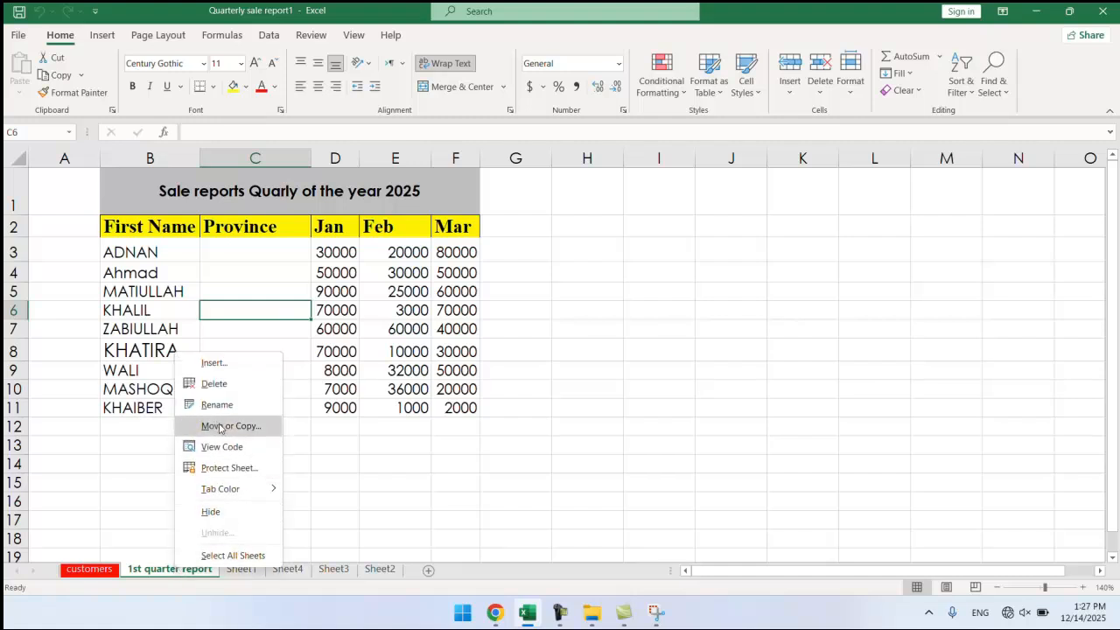
{"action": "key", "text": "Escape"}
{"action": "left_click", "coordinate": [850, 88]}
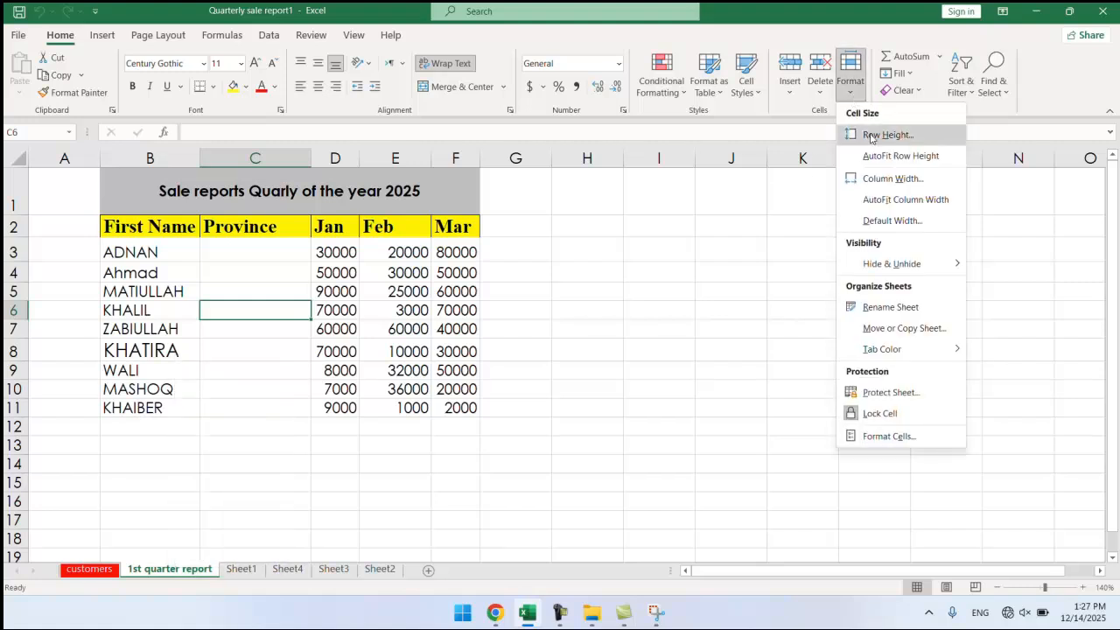
{"action": "left_click", "coordinate": [936, 332]}
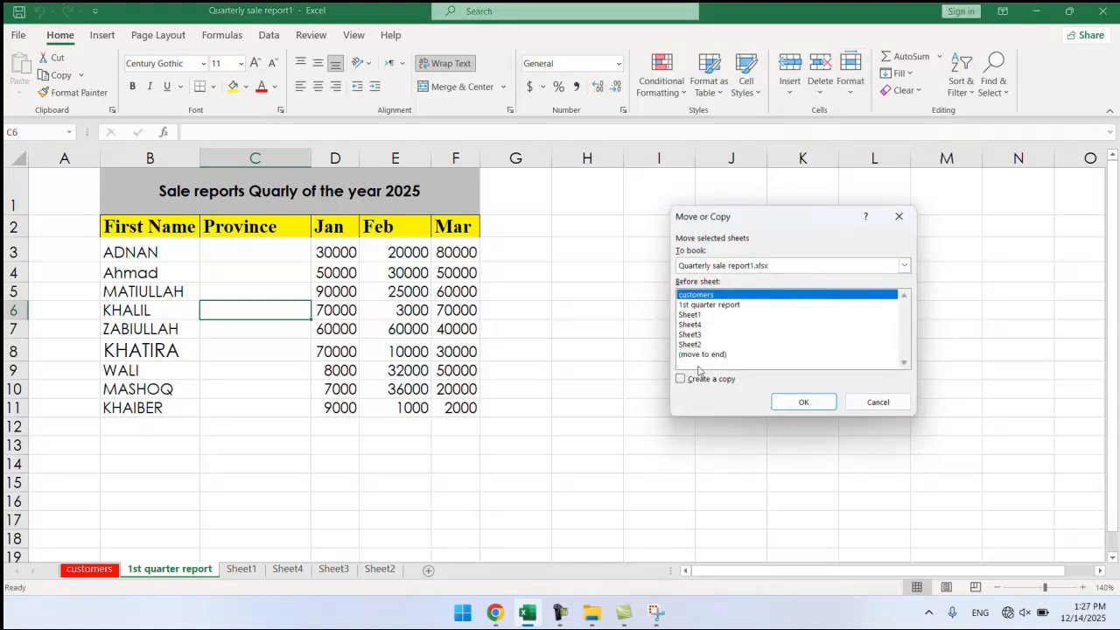
{"action": "left_click", "coordinate": [905, 266]}
{"action": "left_click", "coordinate": [906, 273]}
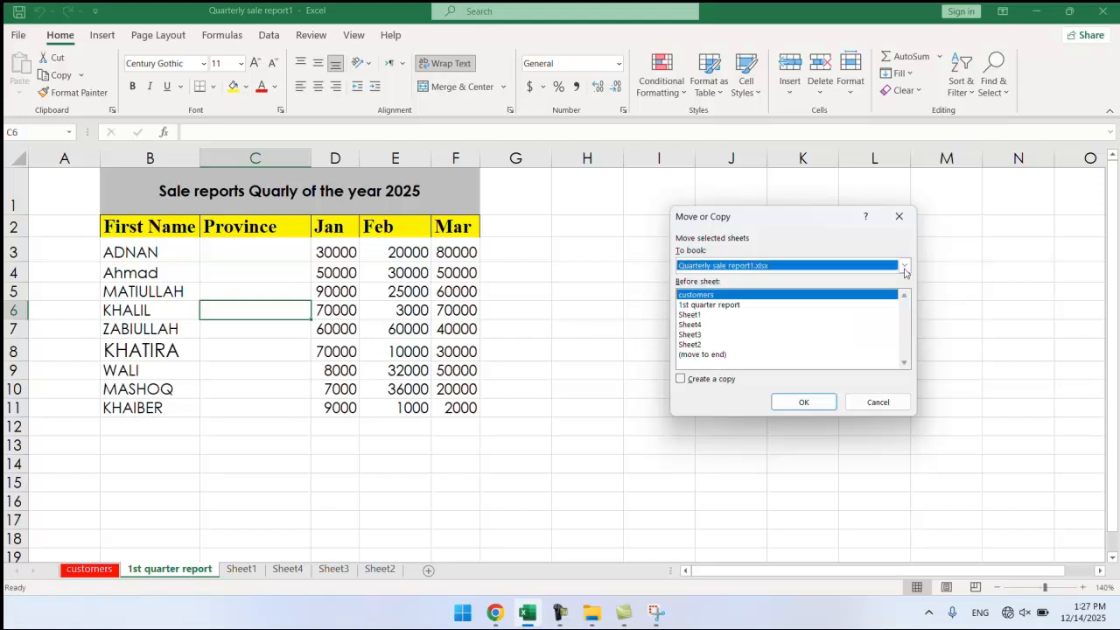
{"action": "left_click", "coordinate": [905, 267]}
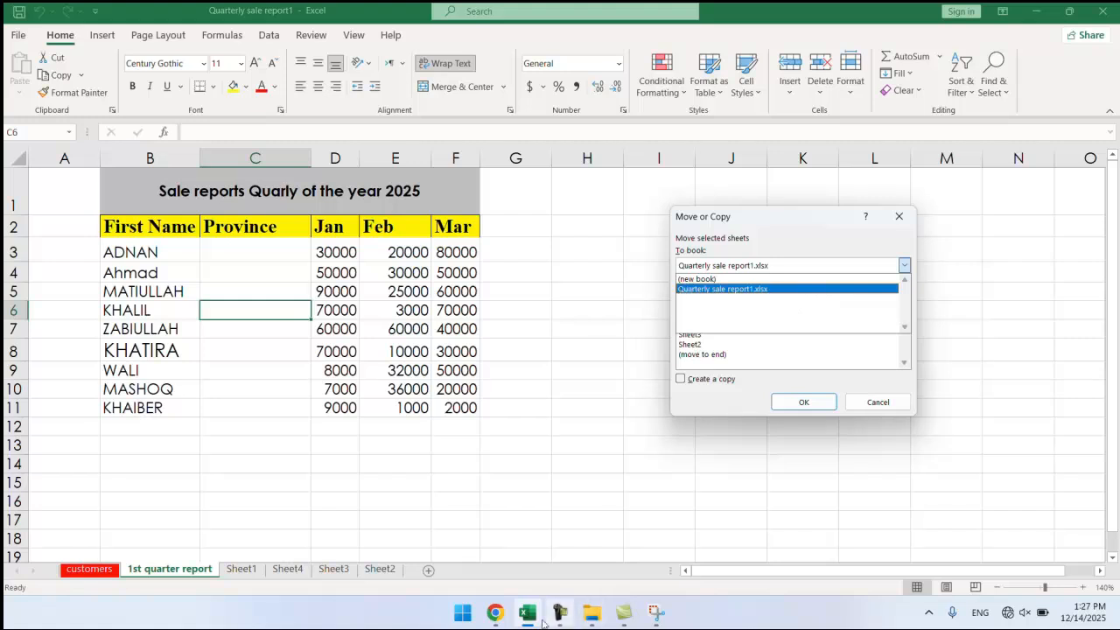
{"action": "mouse_move", "coordinate": [526, 613]}
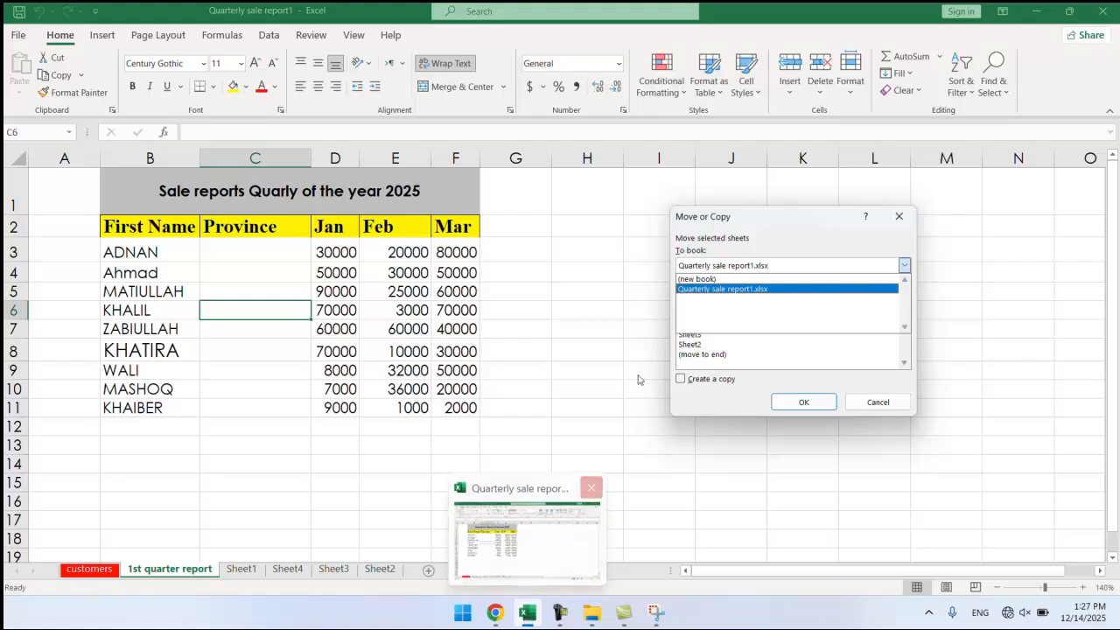
Copy the sheet to the end of Quarterly sale report1.xlsx as '1st quarter report (2)'.
{"action": "left_click", "coordinate": [700, 290]}
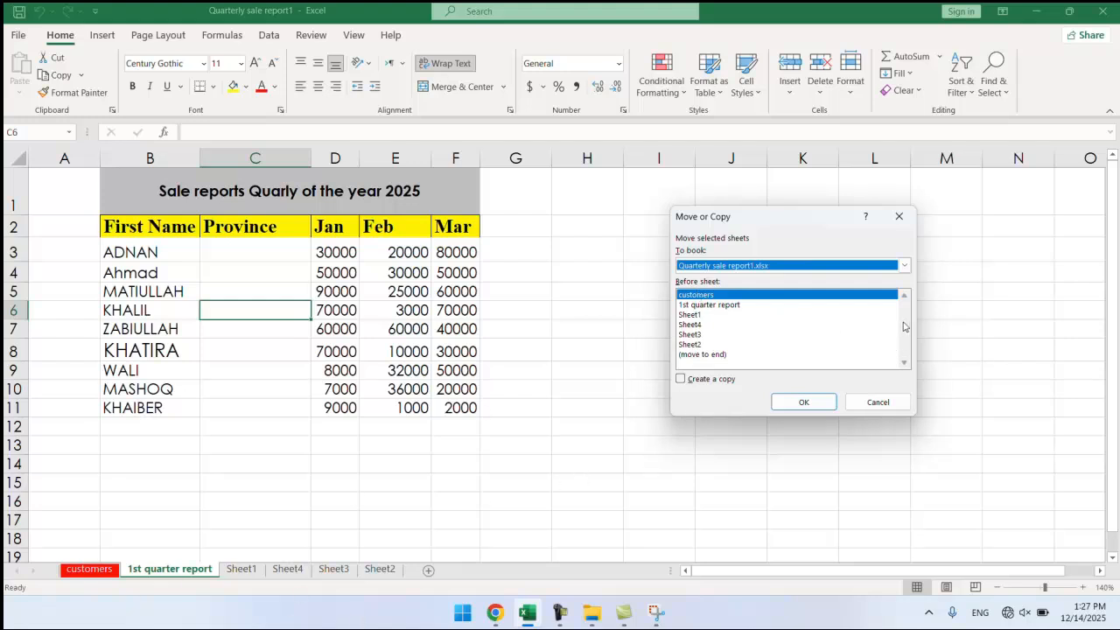
{"action": "left_click", "coordinate": [697, 326]}
{"action": "left_click", "coordinate": [699, 344]}
{"action": "left_click", "coordinate": [700, 354]}
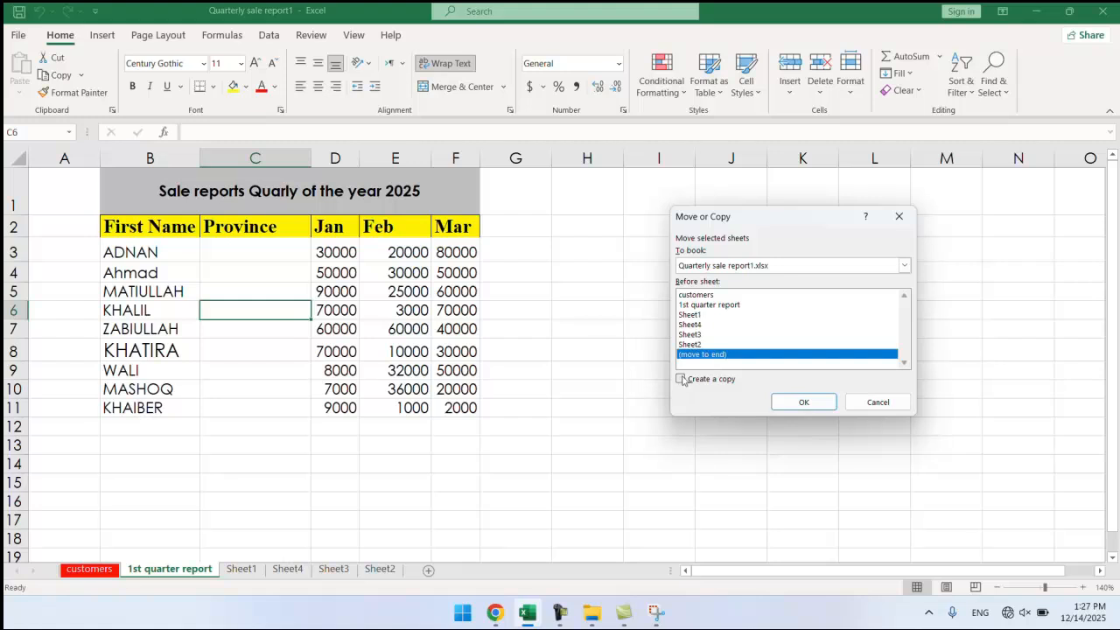
{"action": "left_click", "coordinate": [682, 380]}
{"action": "left_click", "coordinate": [806, 402]}
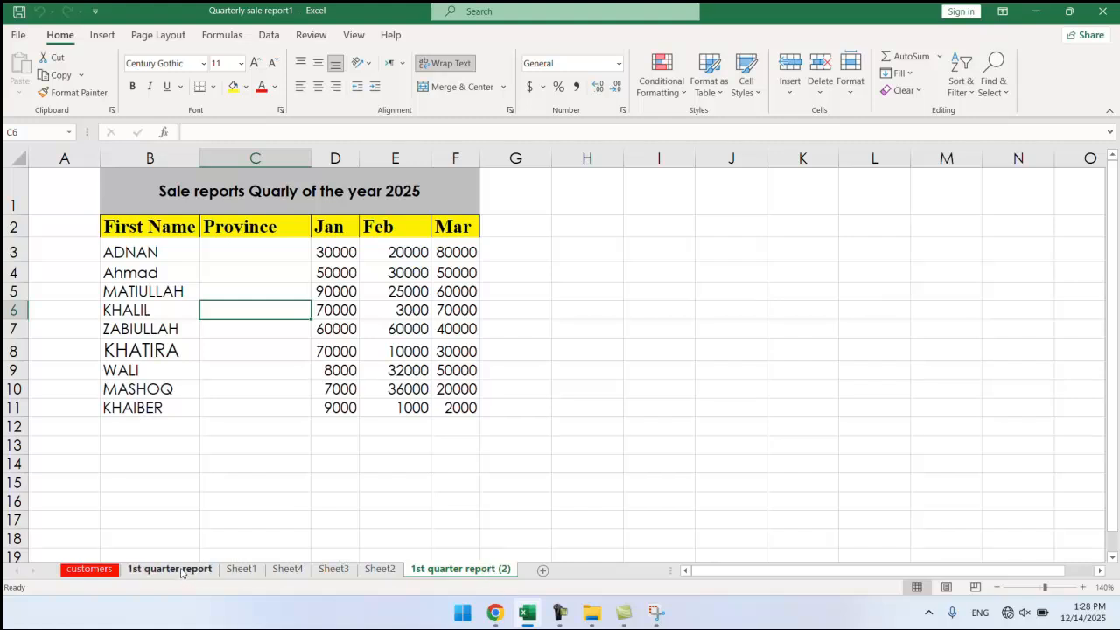
{"action": "left_click", "coordinate": [179, 570]}
Rename the '1st quarter report (2)' tab to '2nd quarter report'.
{"action": "right_click", "coordinate": [452, 572]}
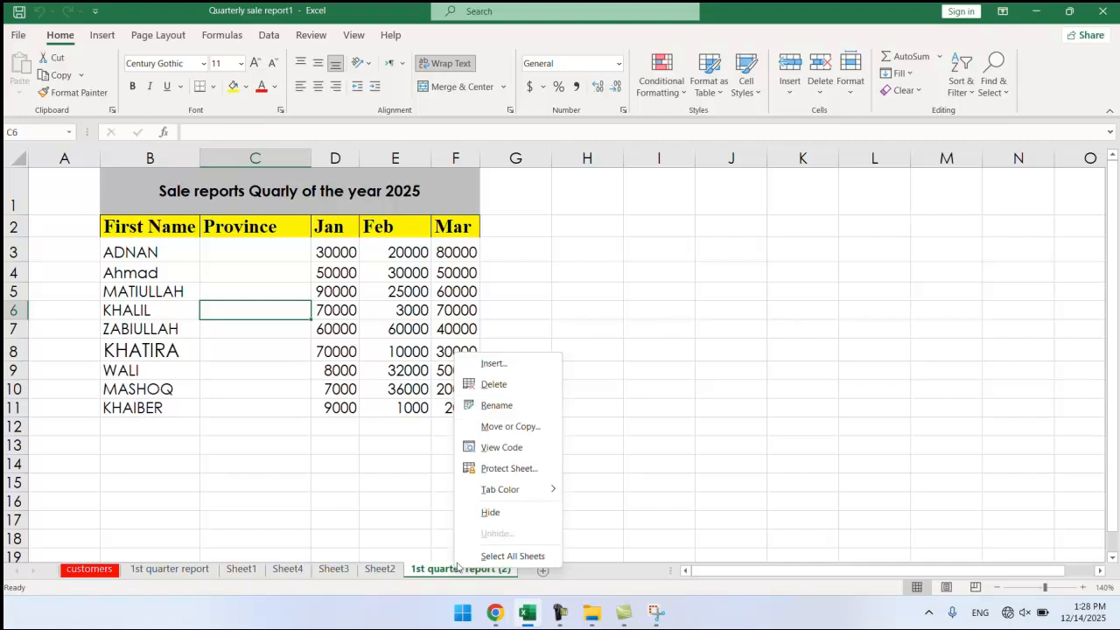
{"action": "left_click", "coordinate": [496, 405]}
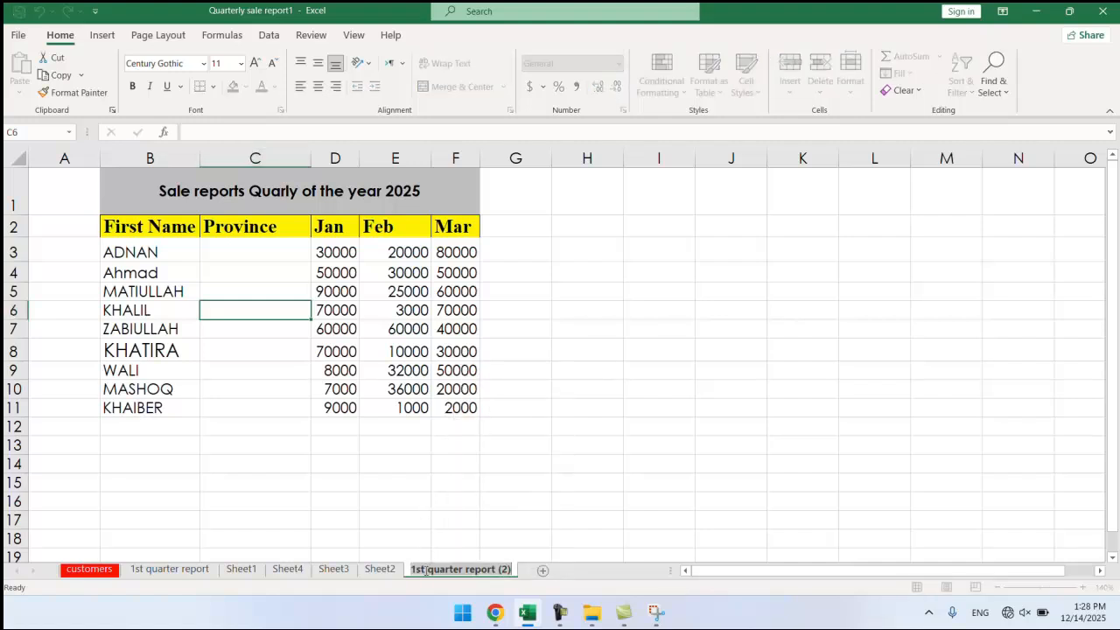
{"action": "type", "text": "2nd"}
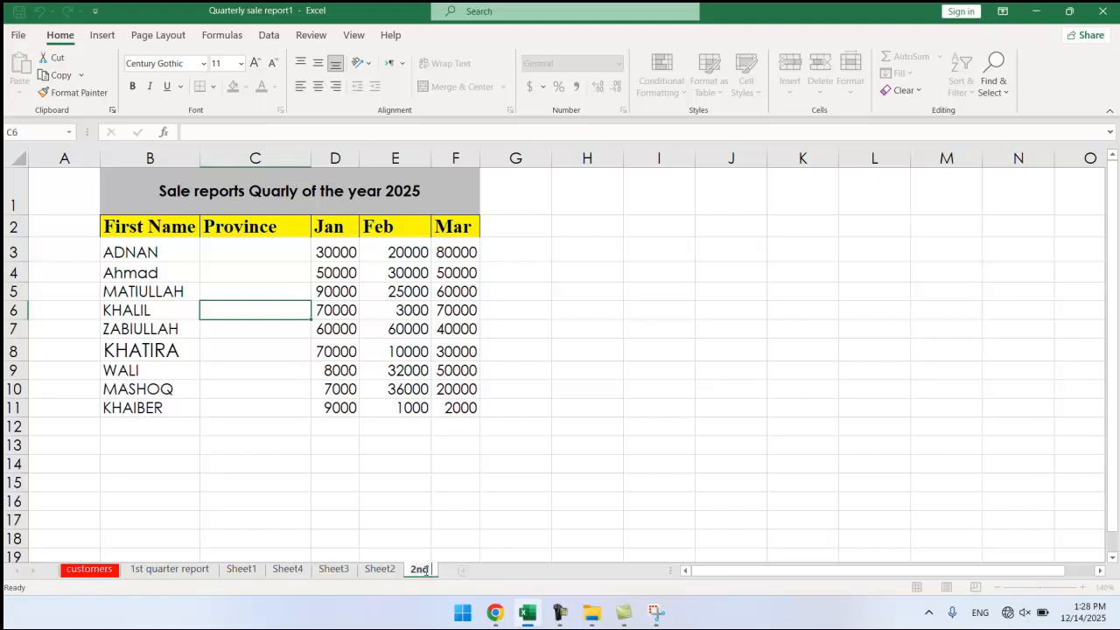
{"action": "type", "text": " quarter"}
{"action": "type", "text": "r"}
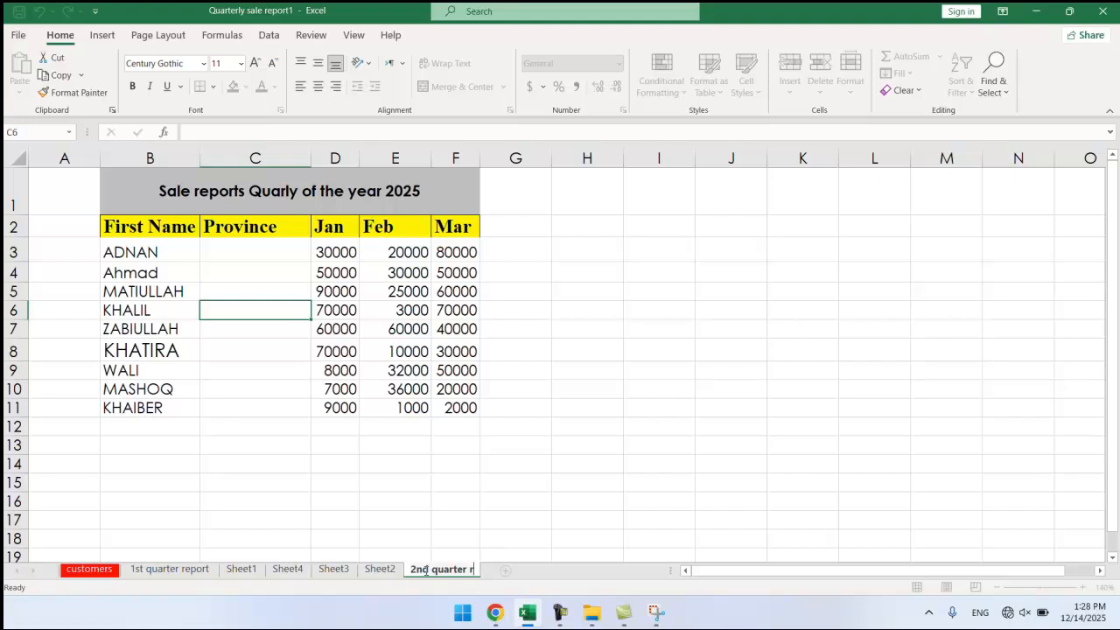
{"action": "type", "text": "eport"}
{"action": "key", "text": "Return"}
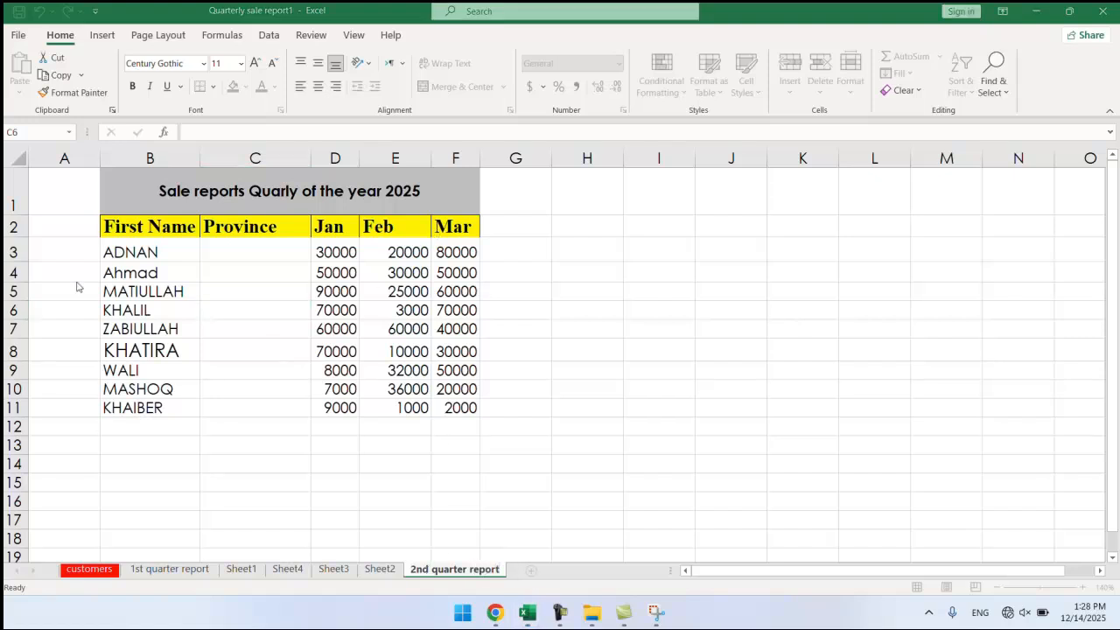
Clear the old sales figures in C3:F11.
{"action": "left_click_drag", "start_coordinate": [444, 252], "coordinate": [278, 417]}
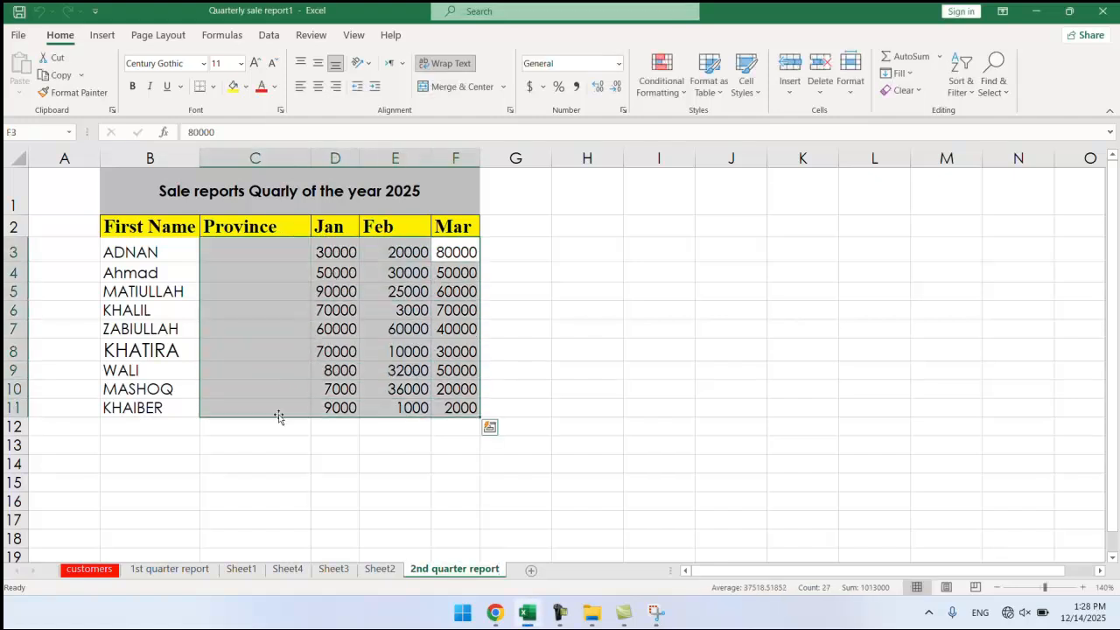
{"action": "key", "text": "Delete"}
{"action": "left_click", "coordinate": [309, 312]}
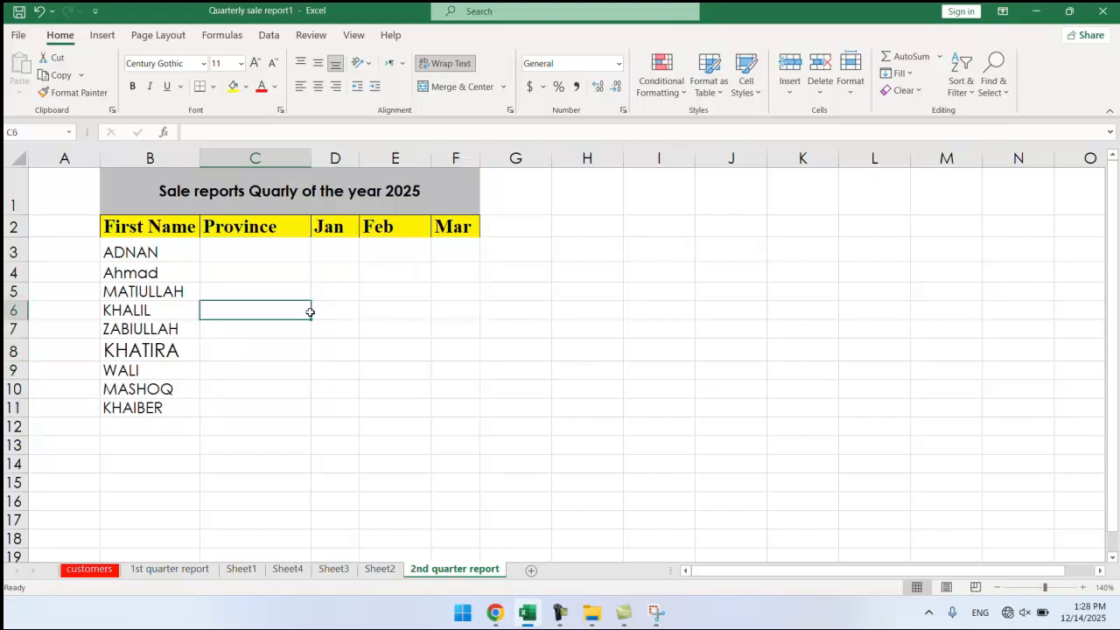
{"action": "left_click", "coordinate": [292, 268]}
{"action": "left_click", "coordinate": [403, 276]}
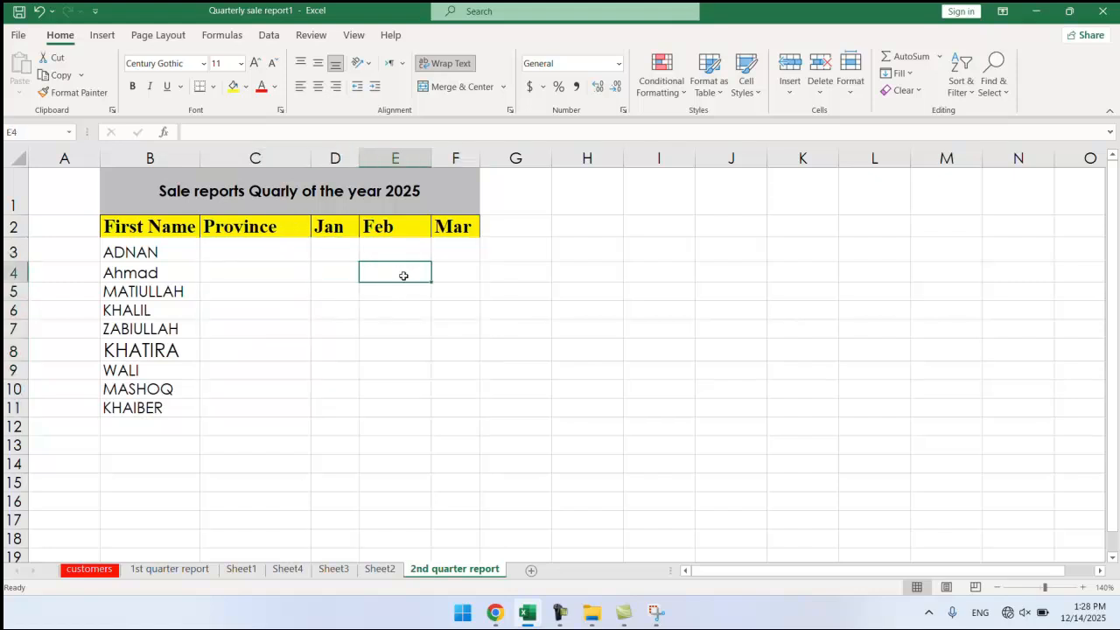
Enter 20000 in D3 for ADNAN's Jan sales and 100000 in E3 for Feb.
{"action": "double_click", "coordinate": [350, 248]}
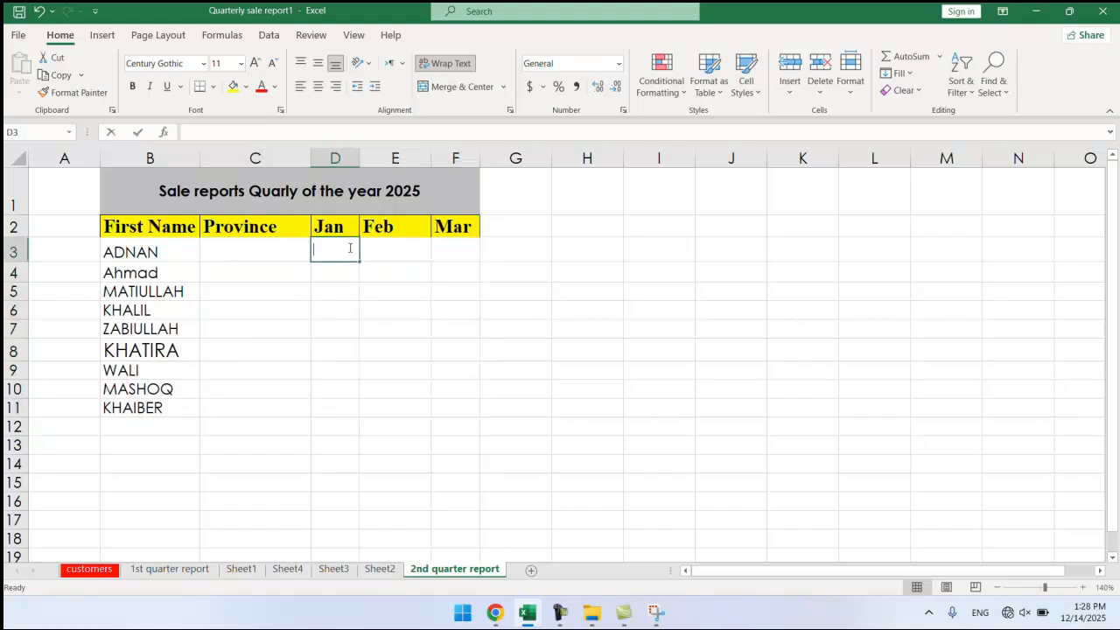
{"action": "type", "text": "20000"}
{"action": "key", "text": "Return"}
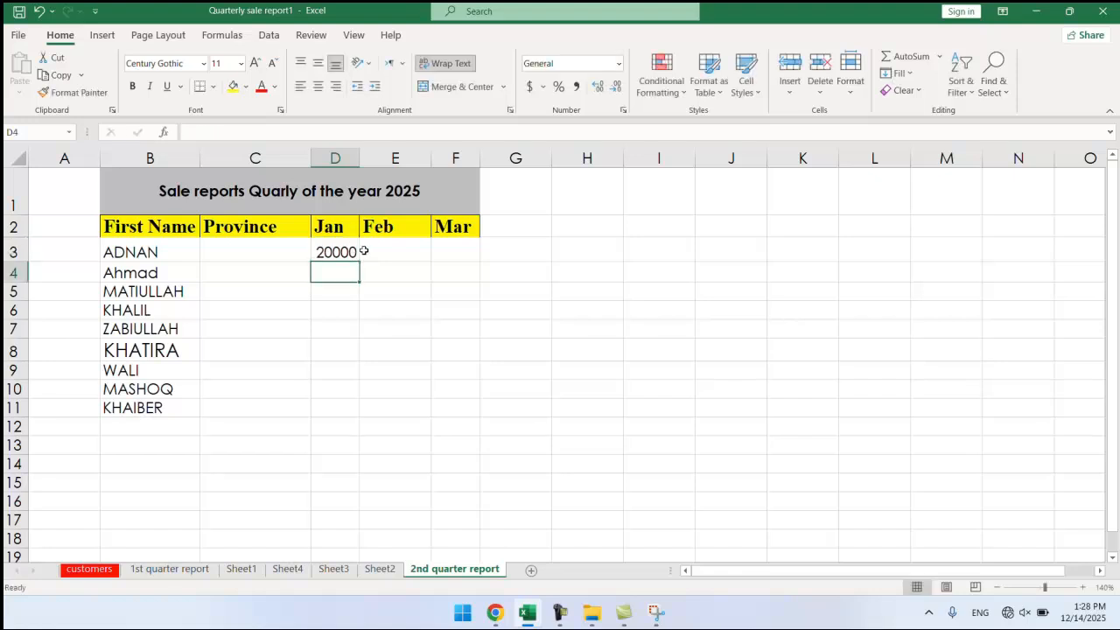
{"action": "left_click", "coordinate": [379, 254]}
{"action": "double_click", "coordinate": [380, 255]}
{"action": "type", "text": "100000"}
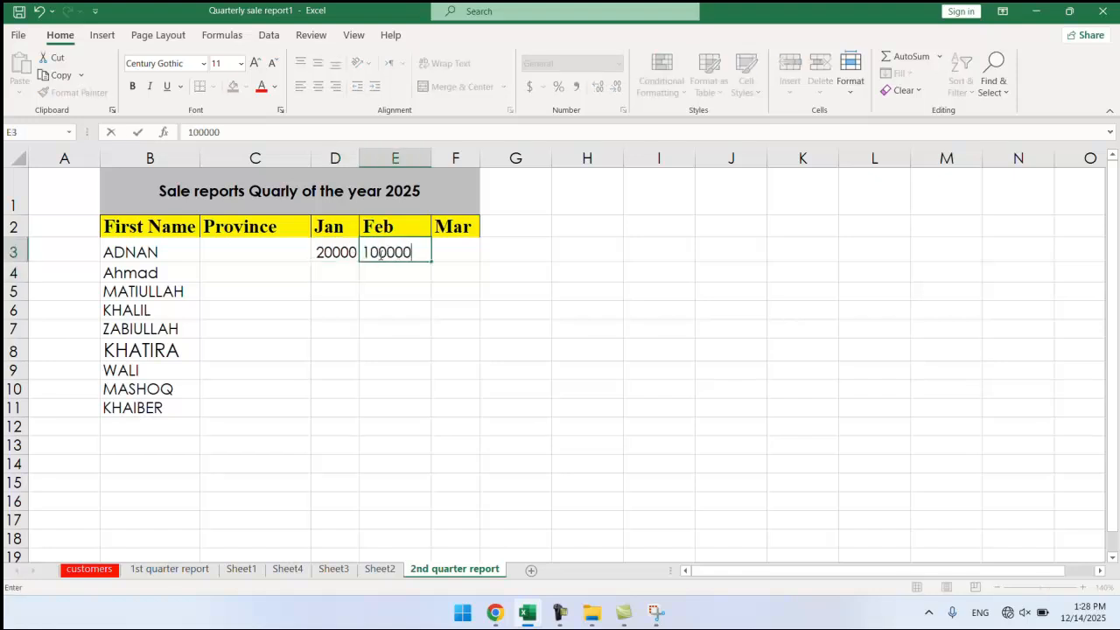
{"action": "key", "text": "Return"}
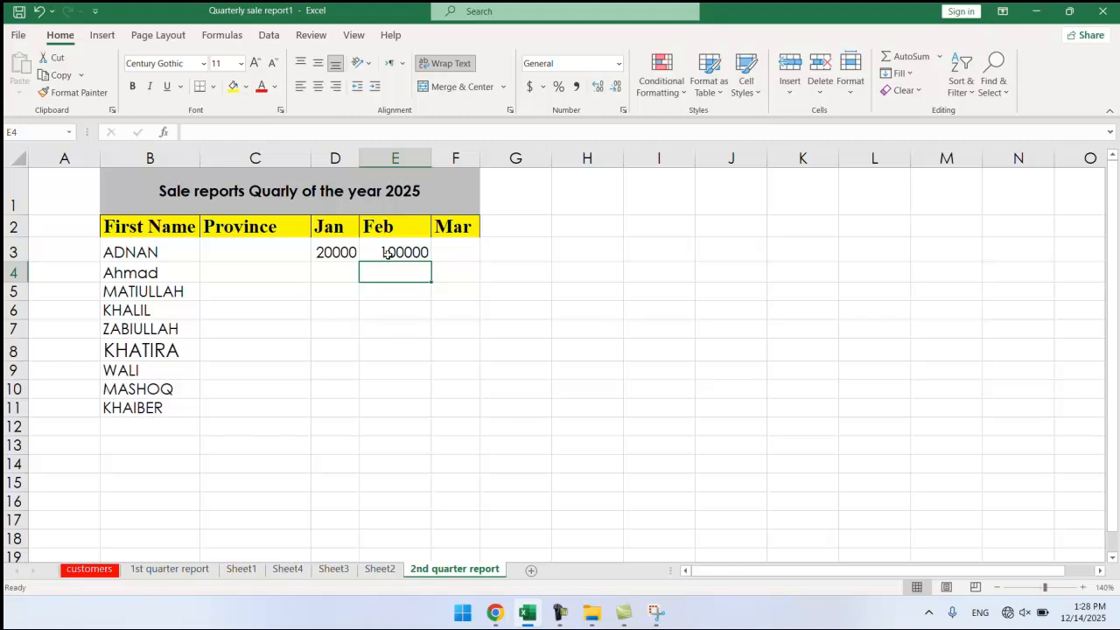
{"action": "left_click", "coordinate": [424, 251]}
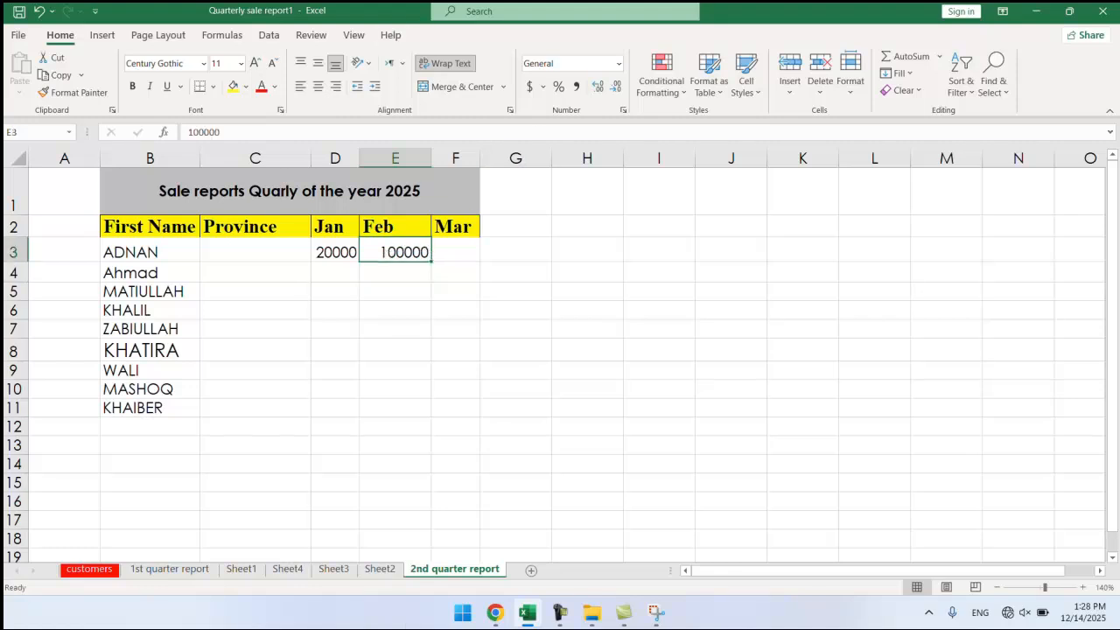
Delete the '2nd quarter report' tab, confirming the deletion, then show '1st quarter report'.
{"action": "left_click", "coordinate": [850, 92]}
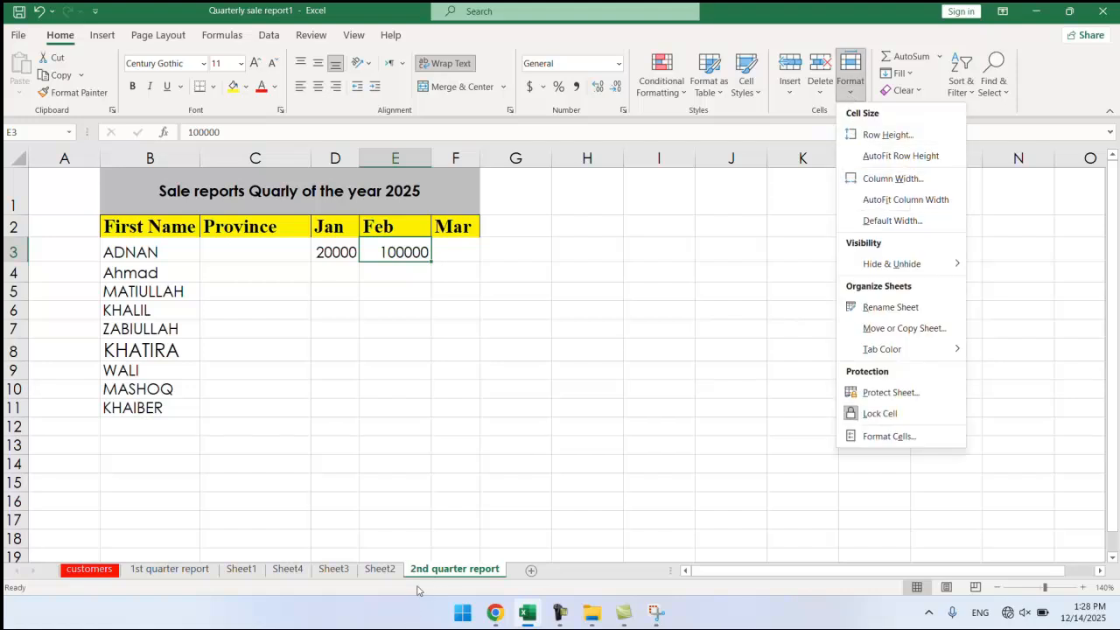
{"action": "left_click", "coordinate": [427, 565]}
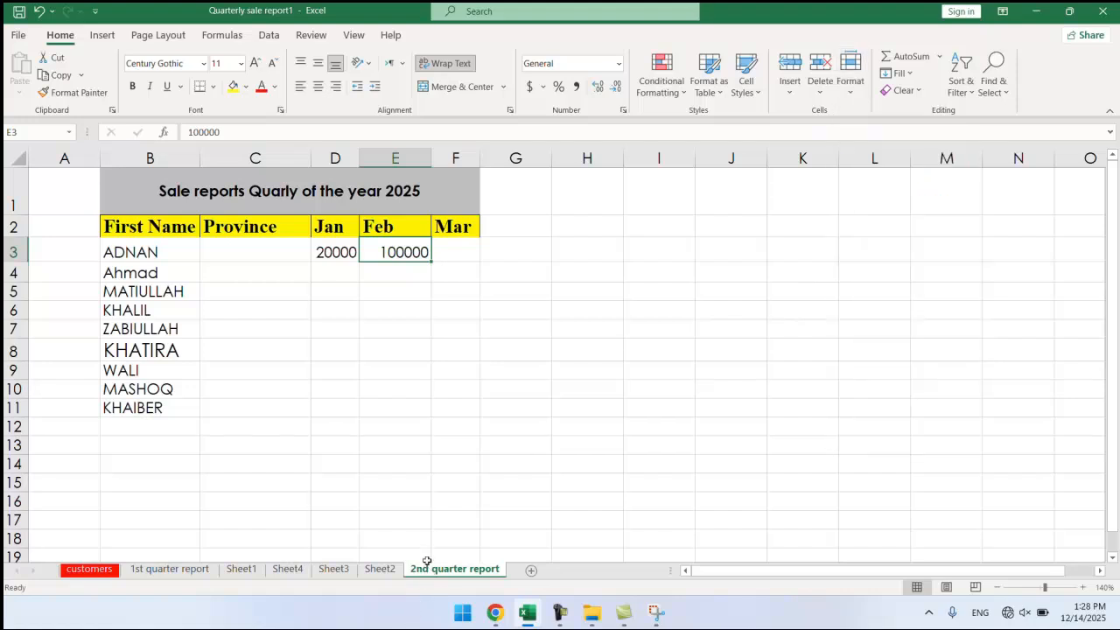
{"action": "right_click", "coordinate": [438, 567]}
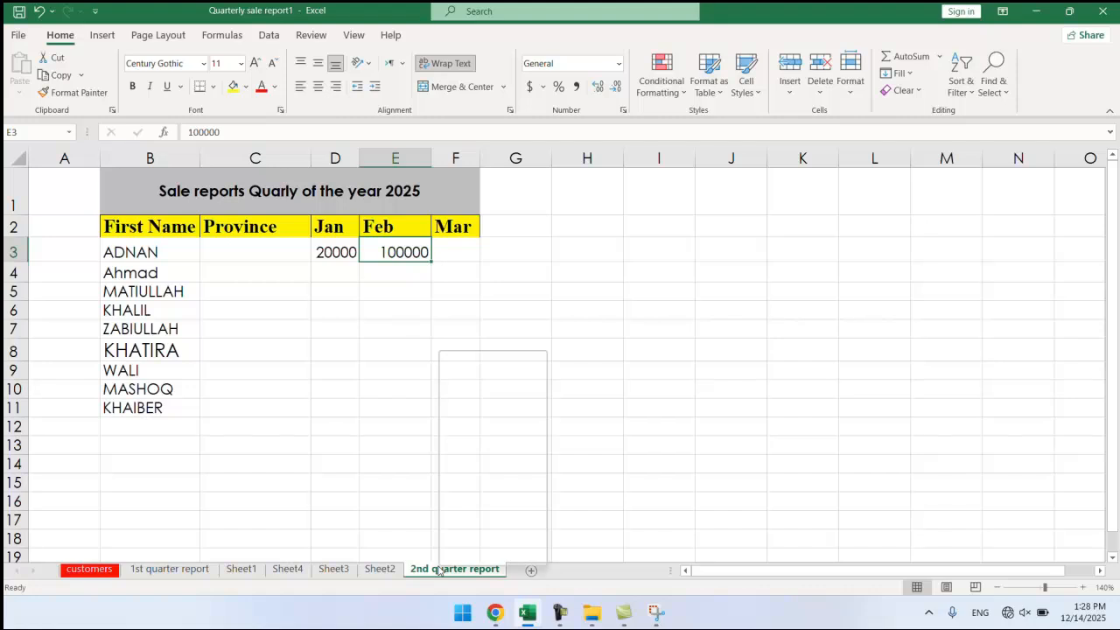
{"action": "left_click", "coordinate": [469, 386]}
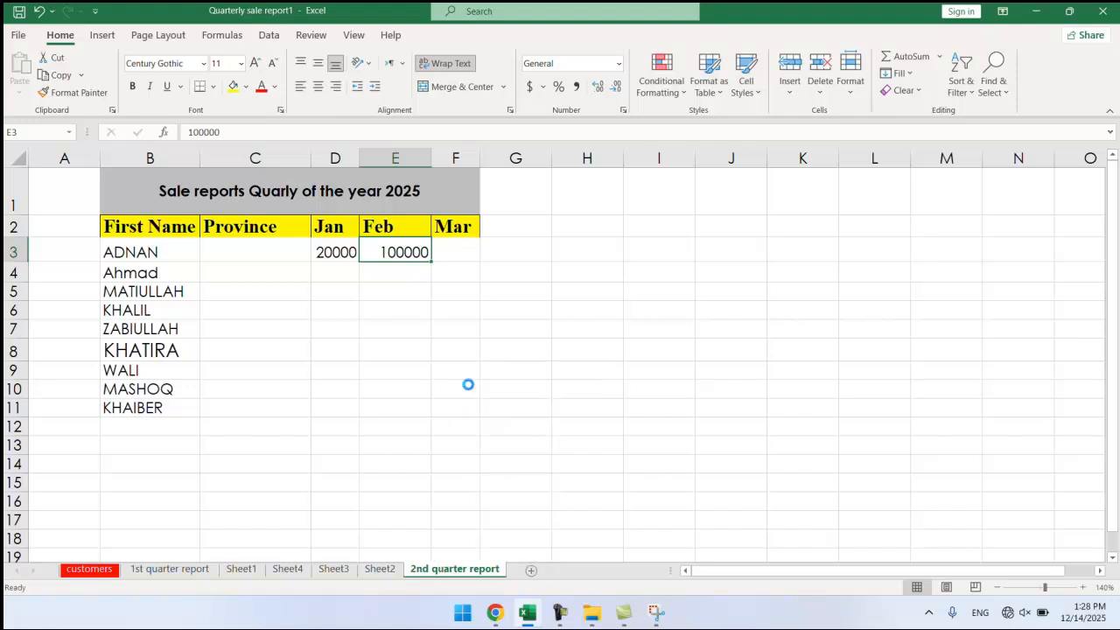
{"action": "left_click", "coordinate": [533, 343]}
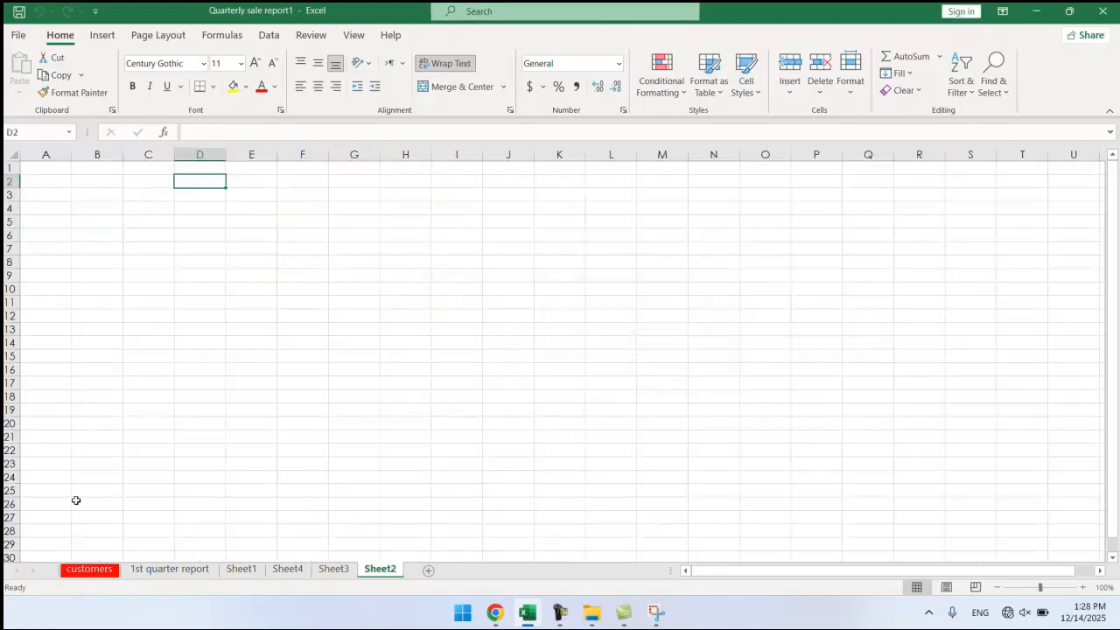
{"action": "left_click", "coordinate": [185, 568]}
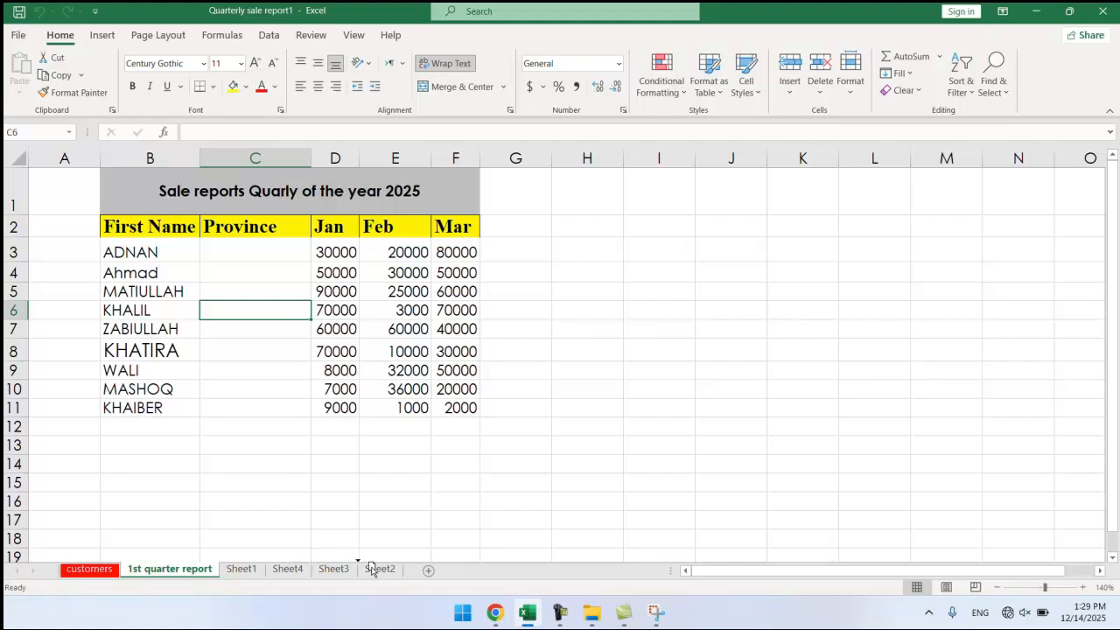
Move the '1st quarter report' sheet to the front of the workbook, before customers.
{"action": "left_click_drag", "start_coordinate": [372, 569], "coordinate": [407, 574]}
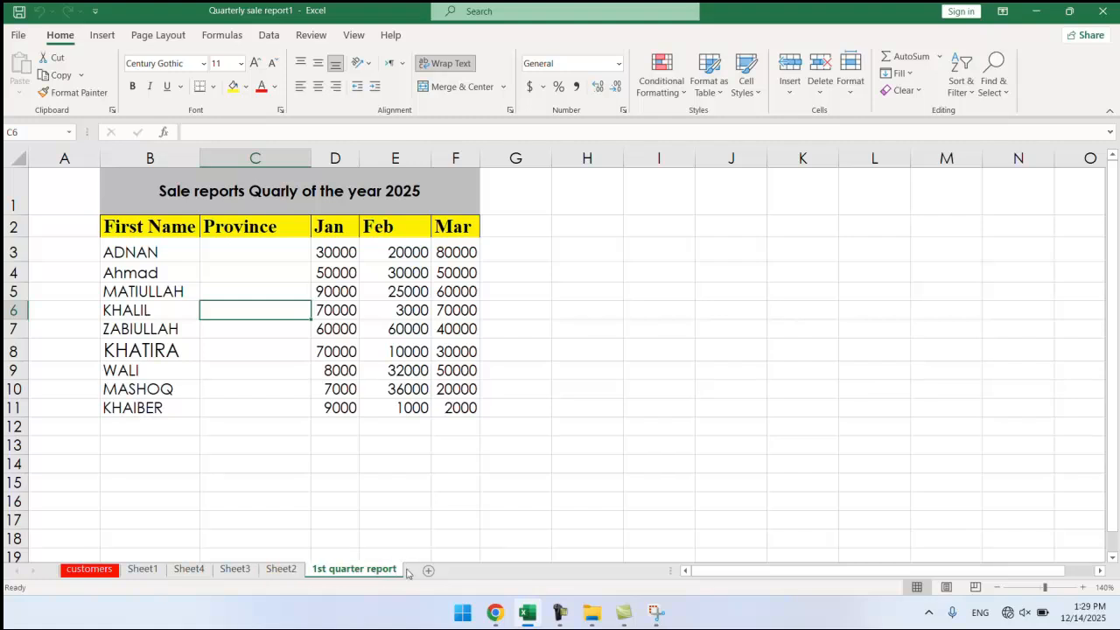
{"action": "right_click", "coordinate": [343, 569]}
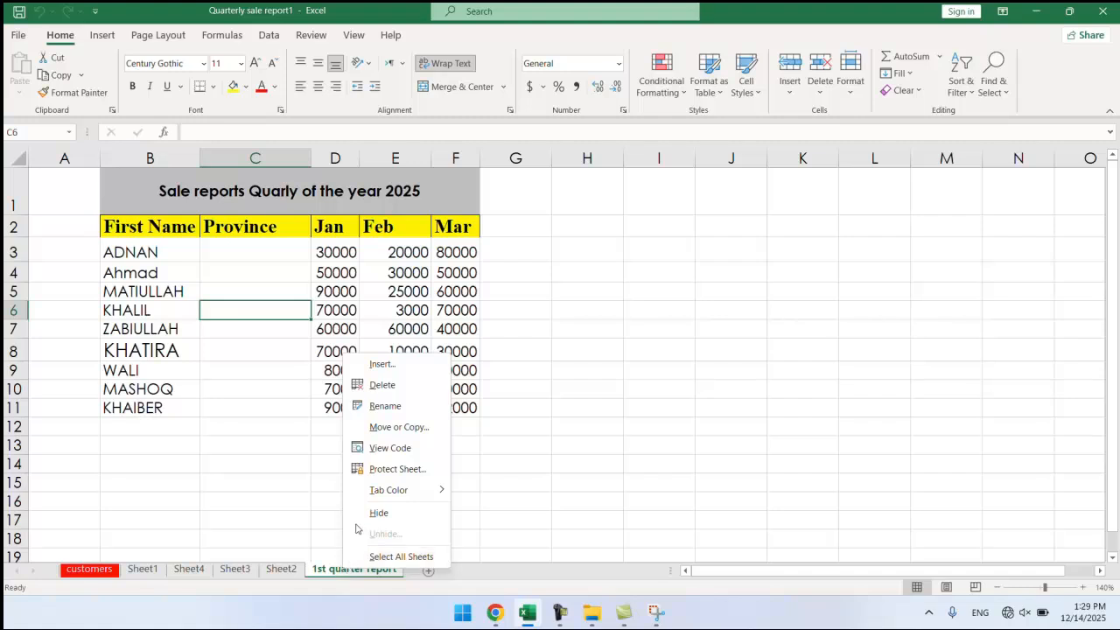
{"action": "left_click", "coordinate": [389, 428]}
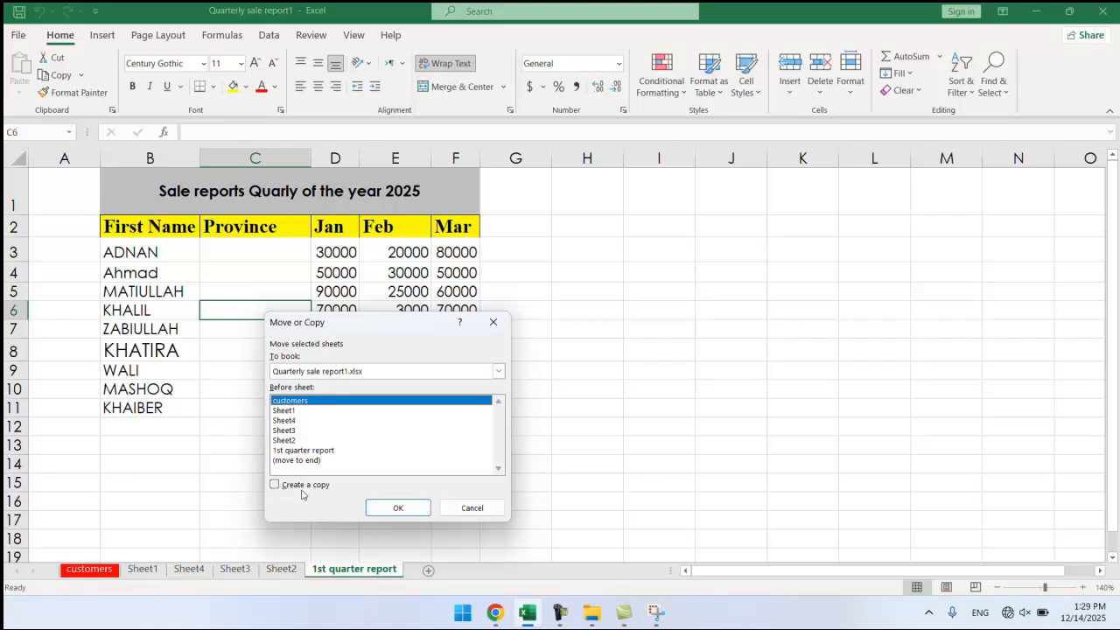
{"action": "left_click", "coordinate": [388, 515]}
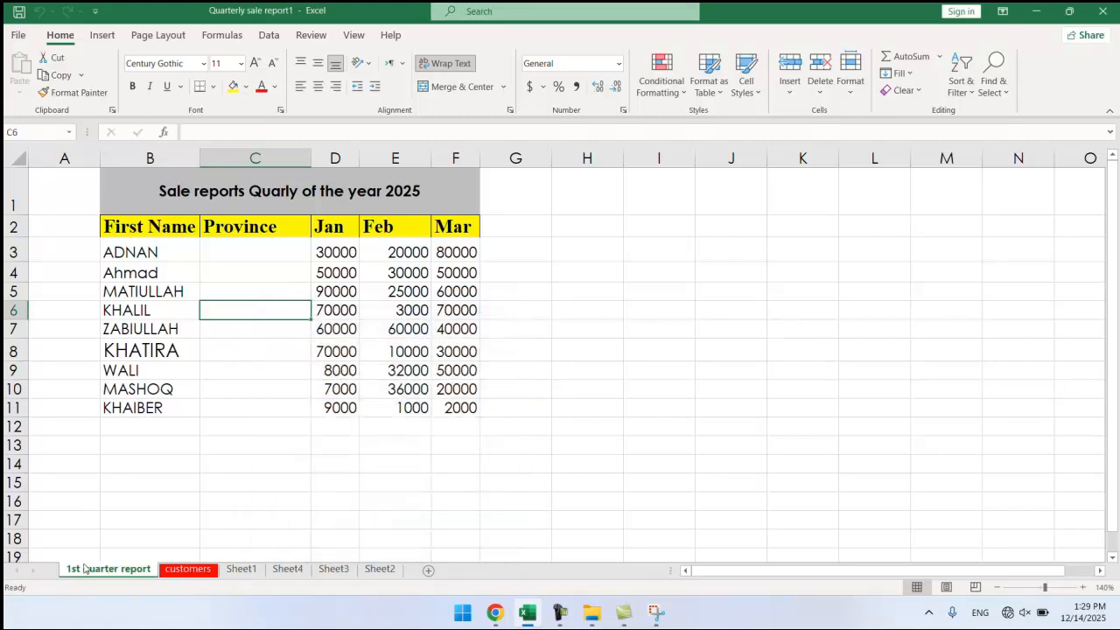
Move the '1st quarter report' sheet back to the end, after Sheet2.
{"action": "left_click", "coordinate": [850, 83]}
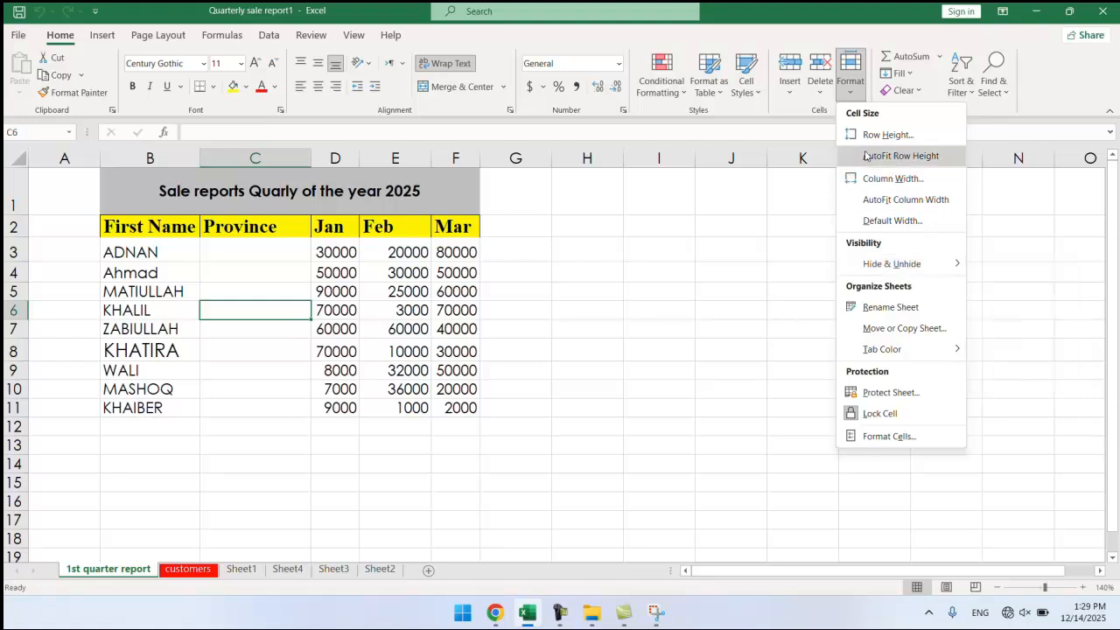
{"action": "left_click", "coordinate": [904, 328]}
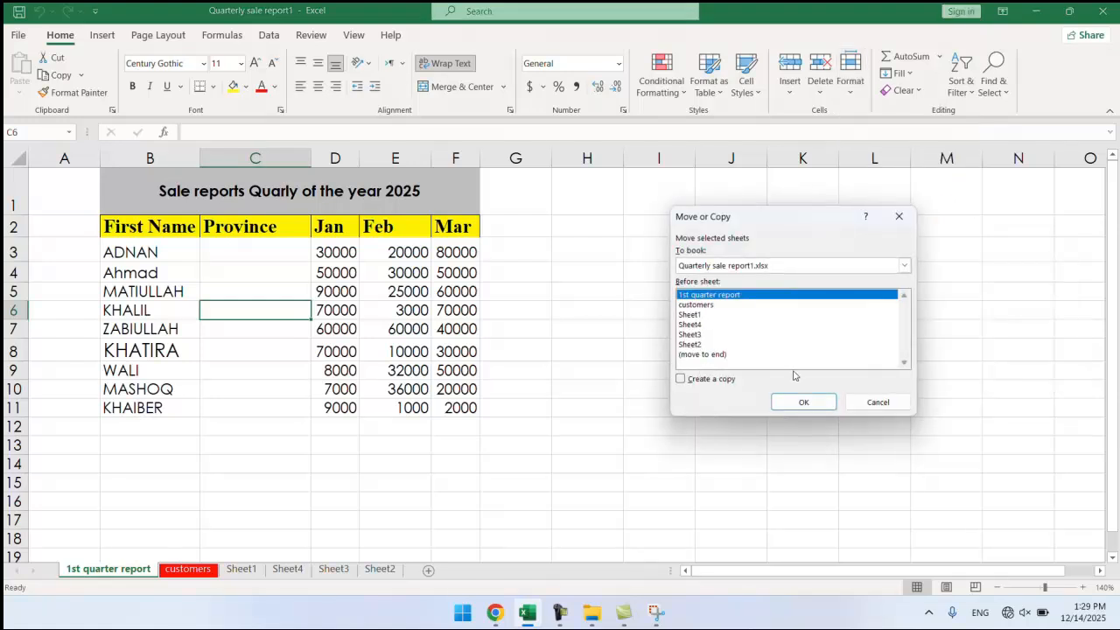
{"action": "left_click", "coordinate": [712, 355]}
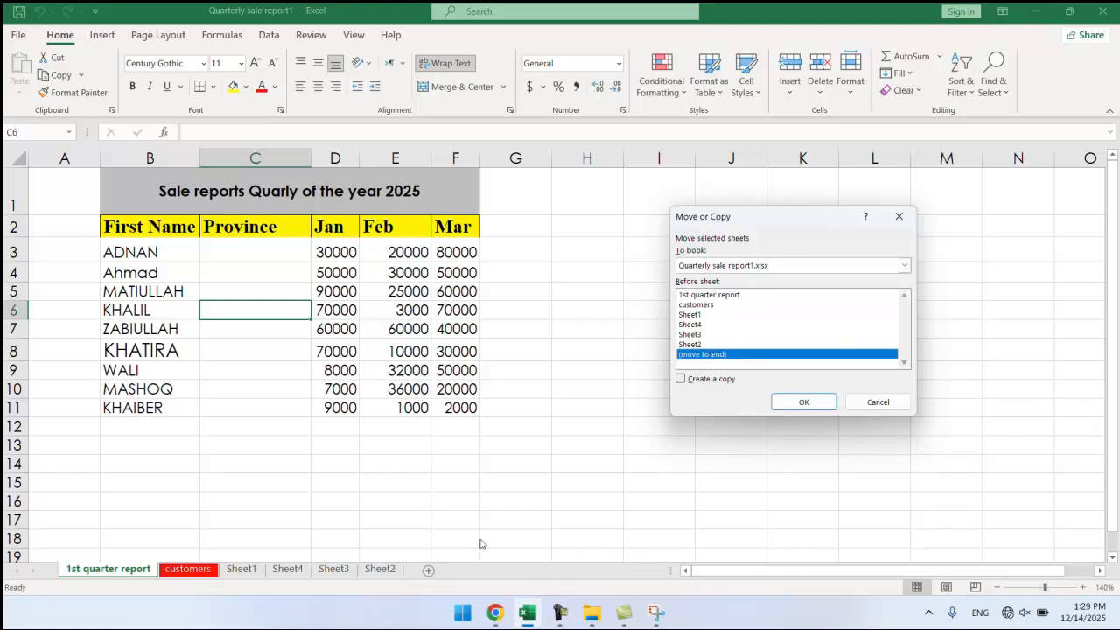
{"action": "left_click", "coordinate": [792, 404]}
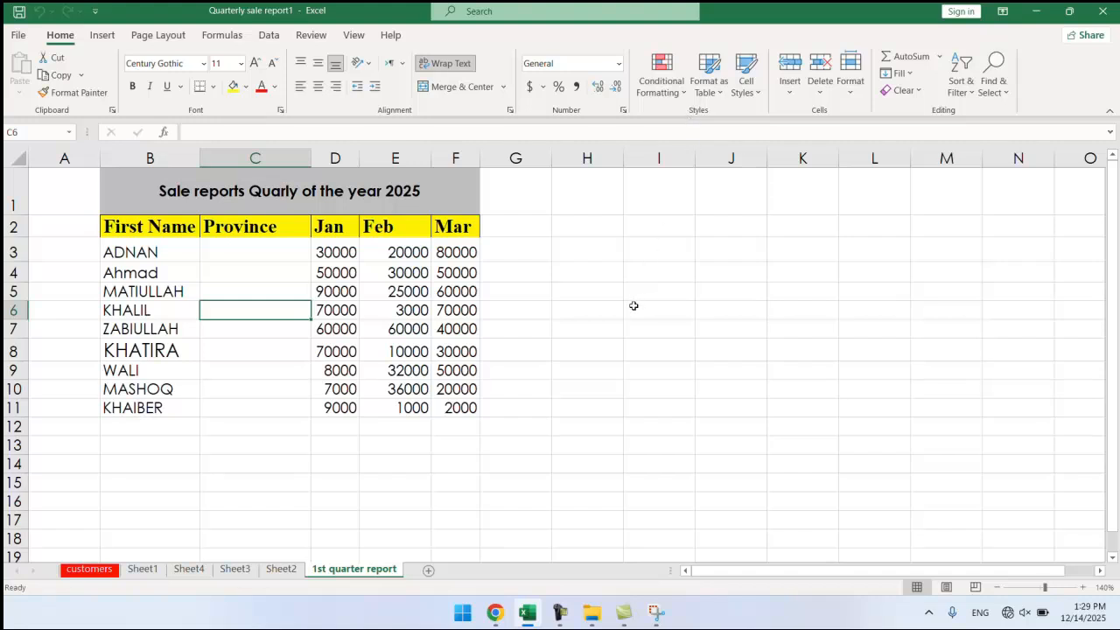
{"action": "left_click", "coordinate": [852, 98]}
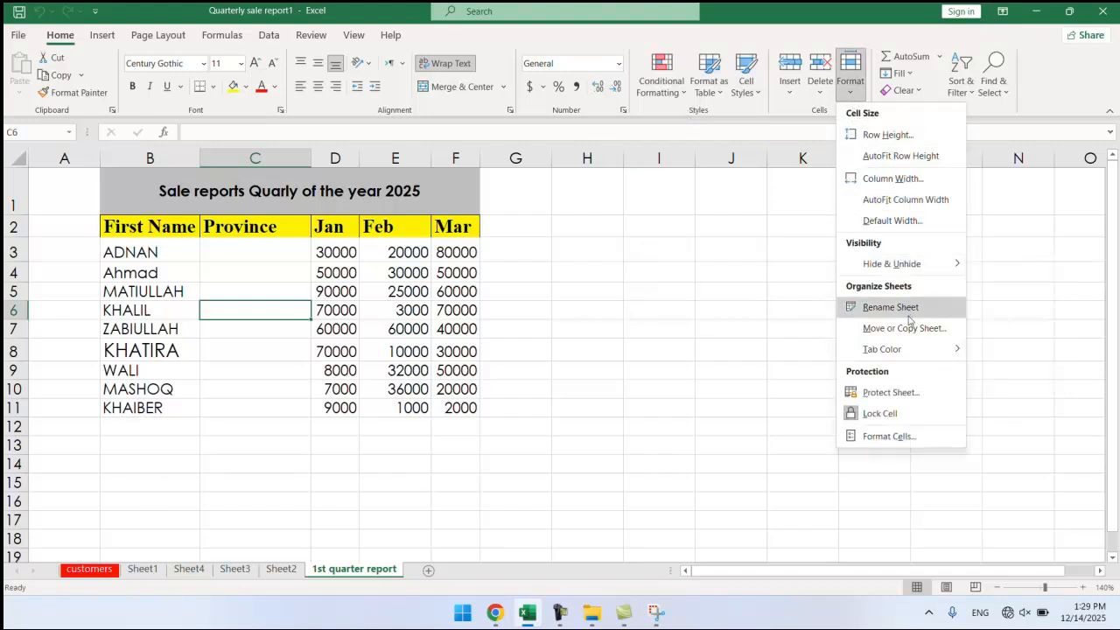
Colour the 1st quarter report tab custom olive green #83A40C (RGB 131, 164, 12), then show Sheet2.
{"action": "mouse_move", "coordinate": [919, 351]}
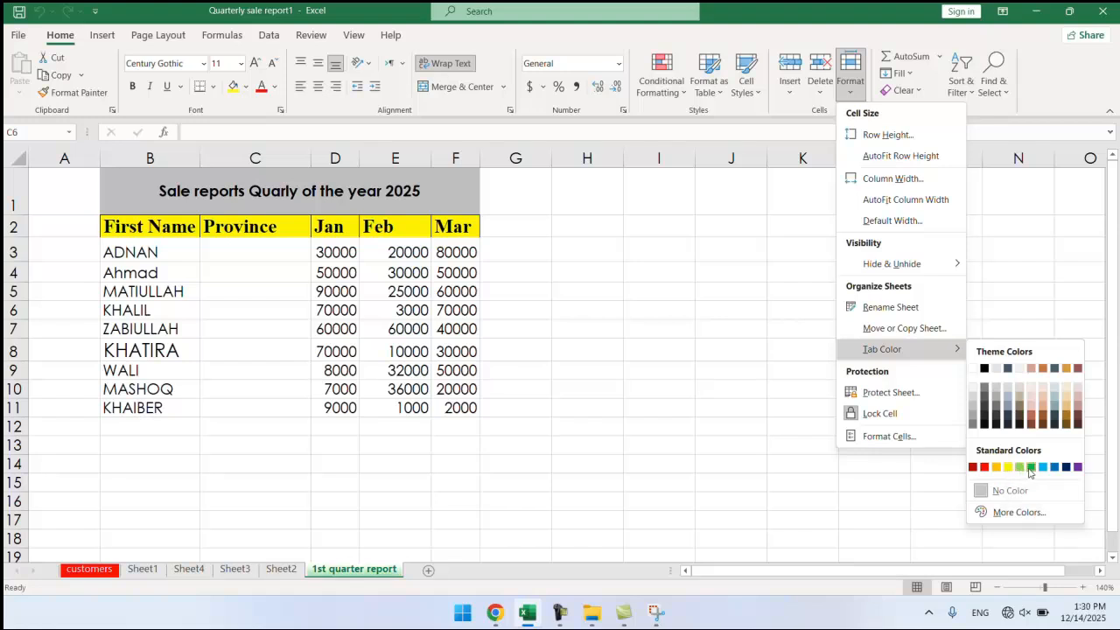
{"action": "left_click", "coordinate": [1029, 469]}
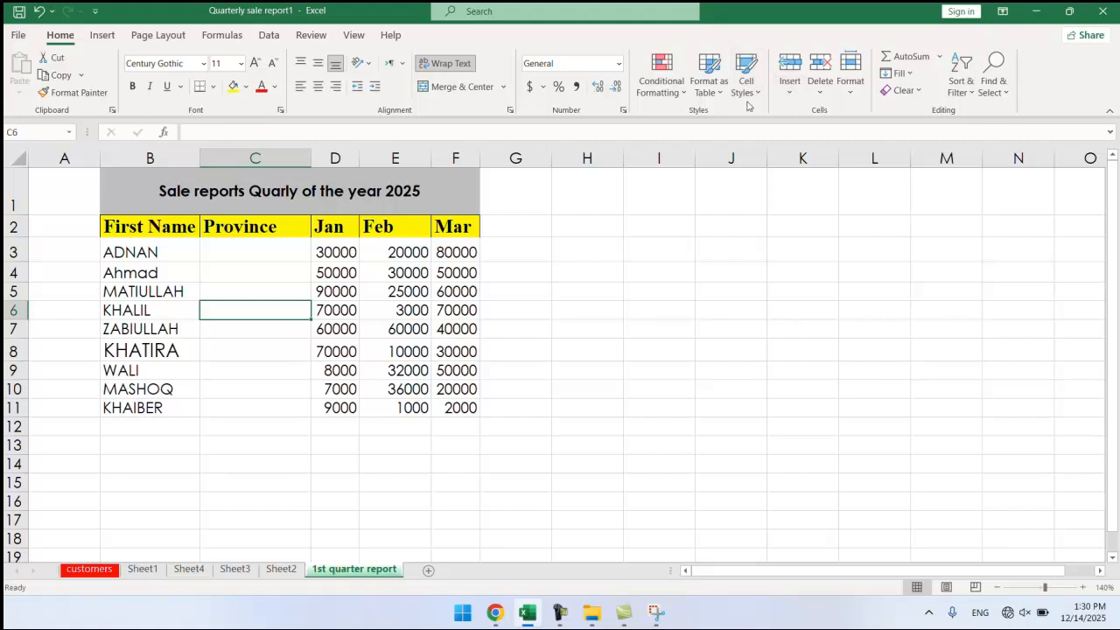
{"action": "left_click", "coordinate": [849, 84]}
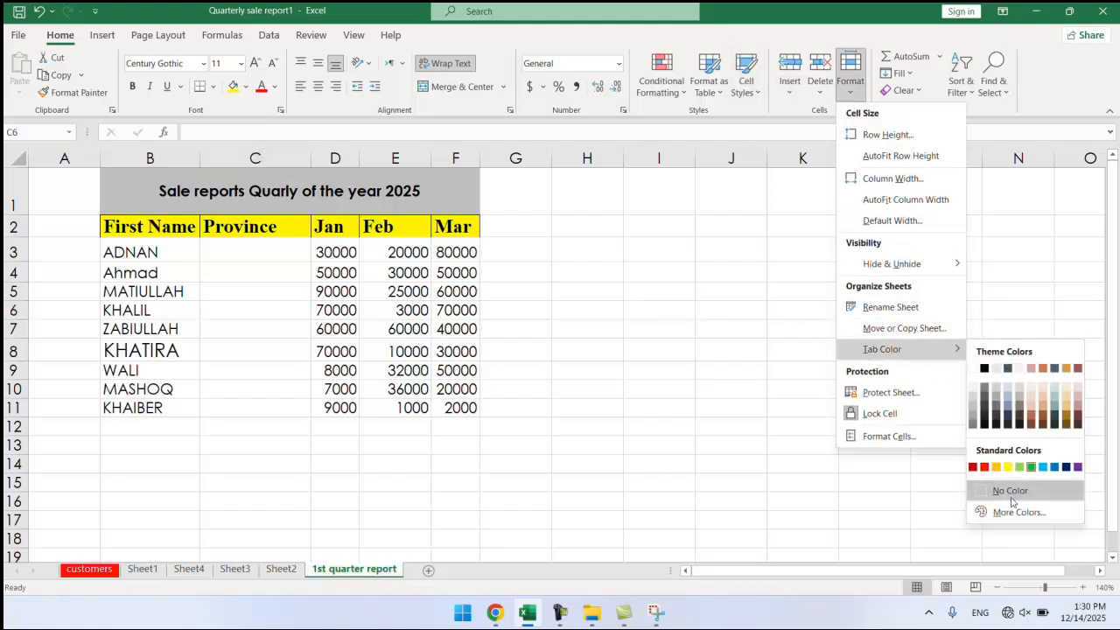
{"action": "left_click", "coordinate": [1018, 512]}
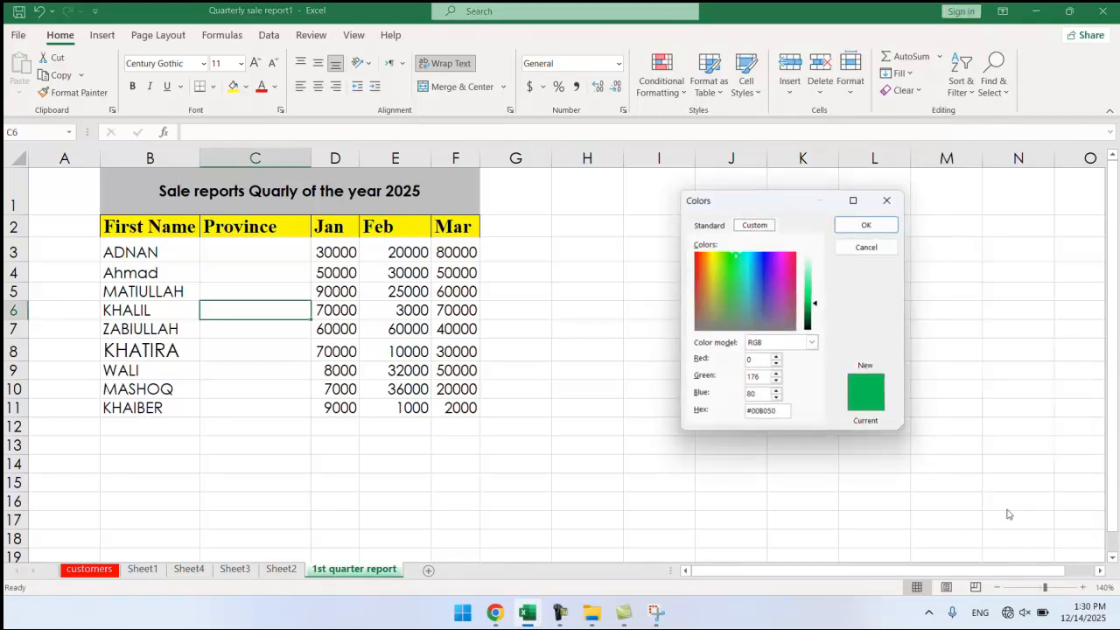
{"action": "left_click", "coordinate": [766, 266]}
{"action": "left_click", "coordinate": [753, 283]}
{"action": "left_click", "coordinate": [717, 294]}
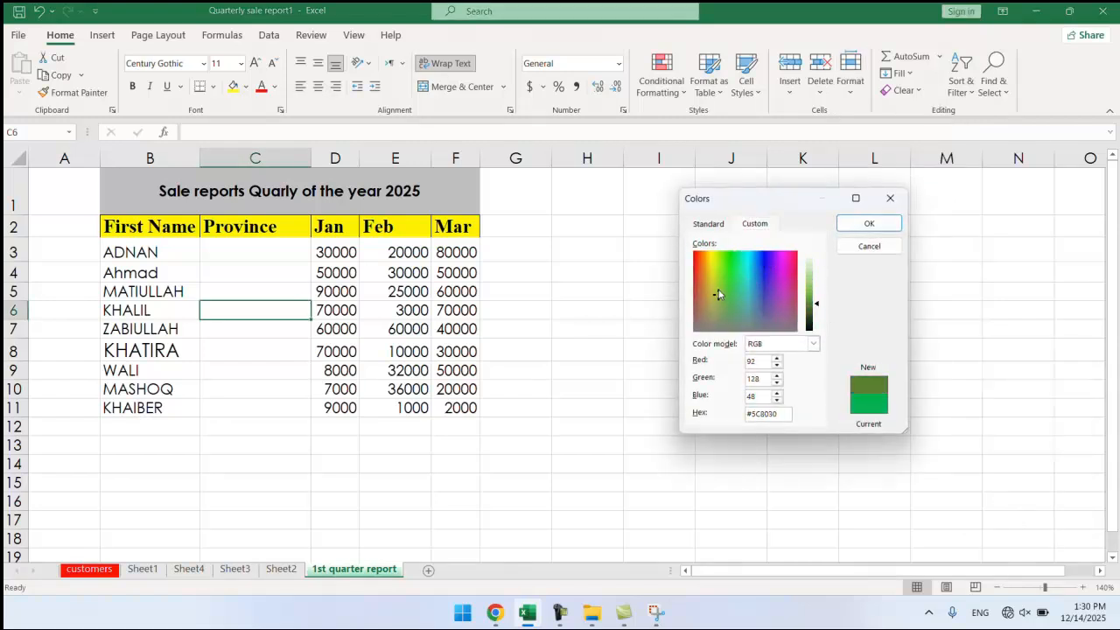
{"action": "left_click", "coordinate": [714, 265]}
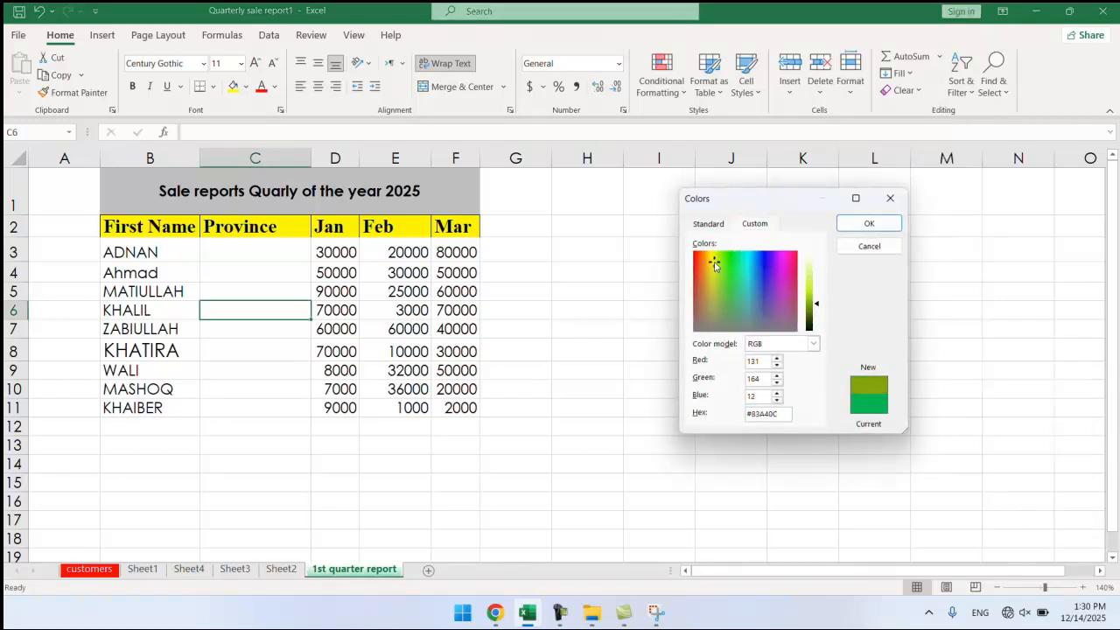
{"action": "left_click", "coordinate": [869, 223]}
{"action": "left_click", "coordinate": [279, 569]}
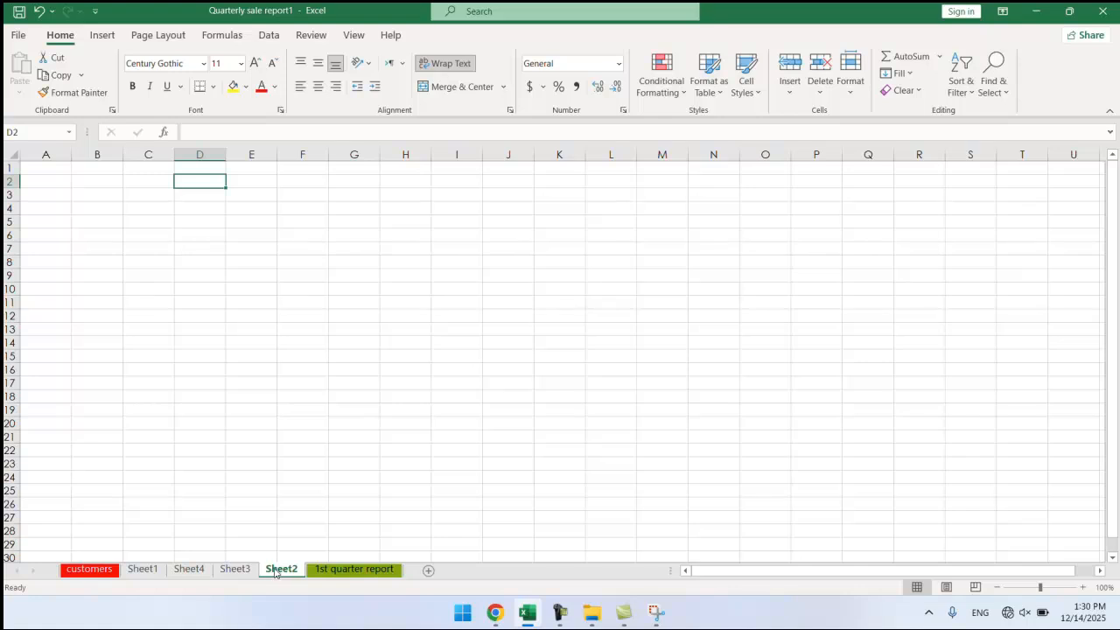
Colour the Sheet2 tab yellow.
{"action": "right_click", "coordinate": [278, 569]}
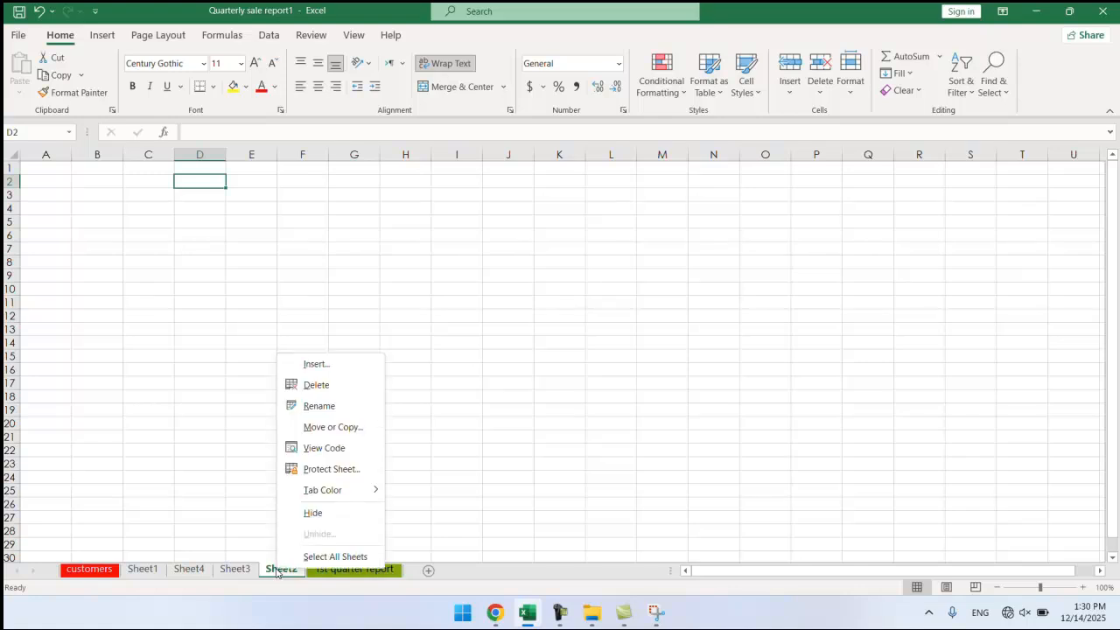
{"action": "mouse_move", "coordinate": [349, 500]}
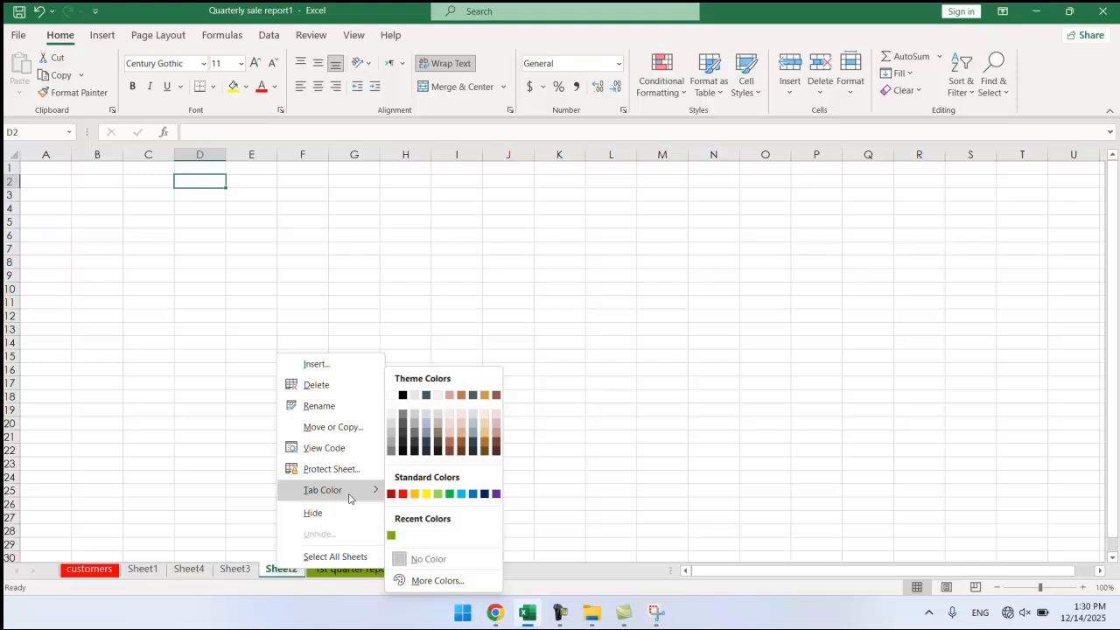
{"action": "left_click", "coordinate": [423, 495]}
Check Sheet2's yellow tab from Sheet3, then return to the 1st quarter report sheet.
{"action": "left_click", "coordinate": [236, 569]}
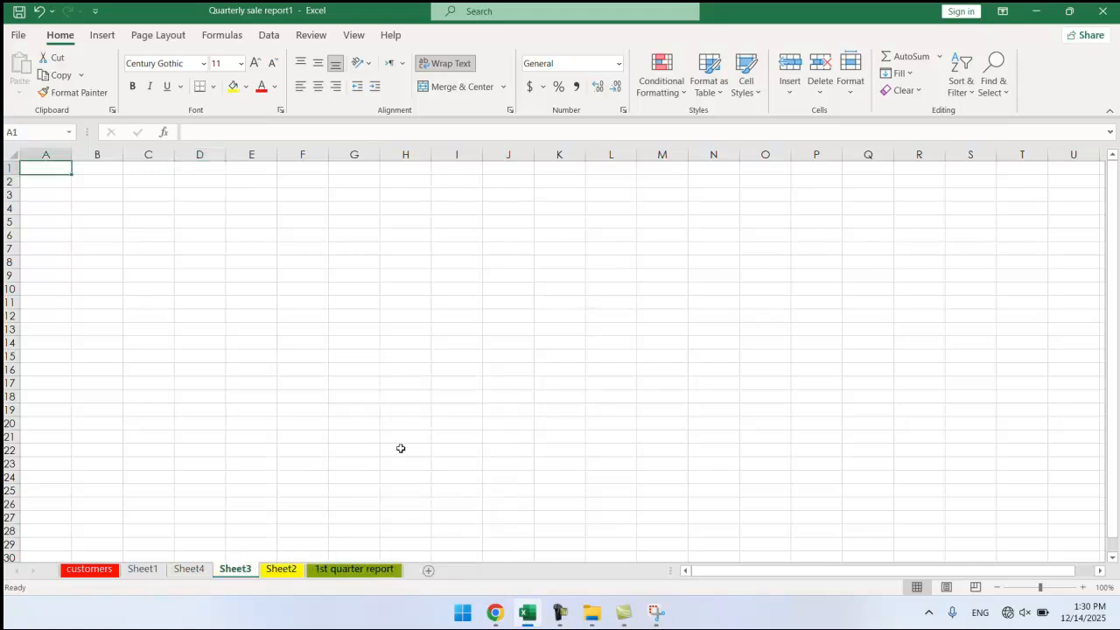
{"action": "left_click", "coordinate": [849, 74]}
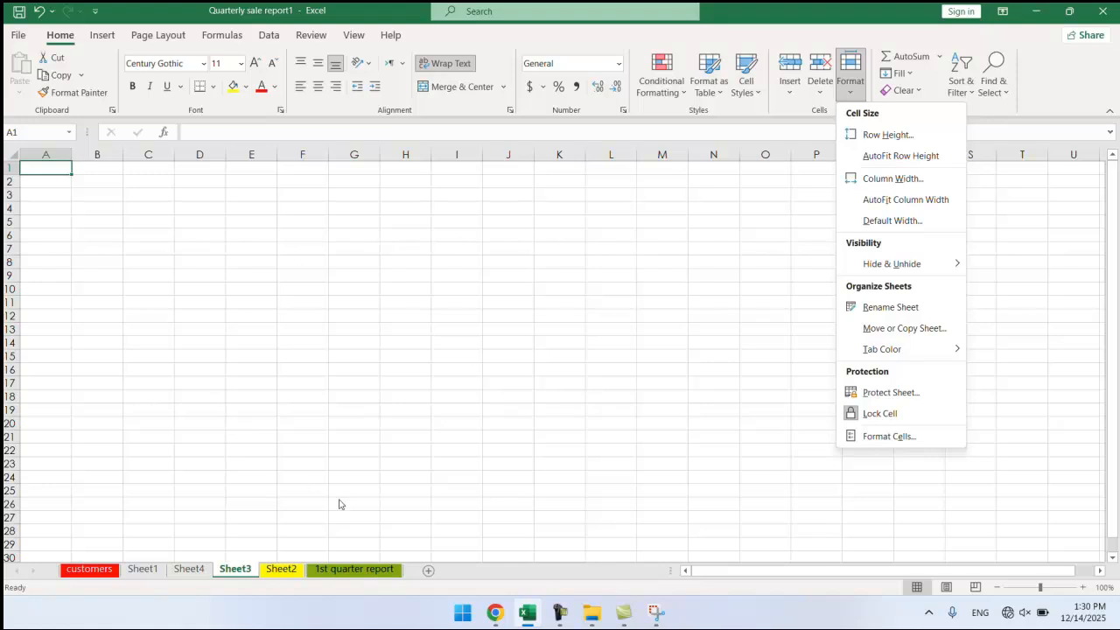
{"action": "left_click", "coordinate": [291, 574]}
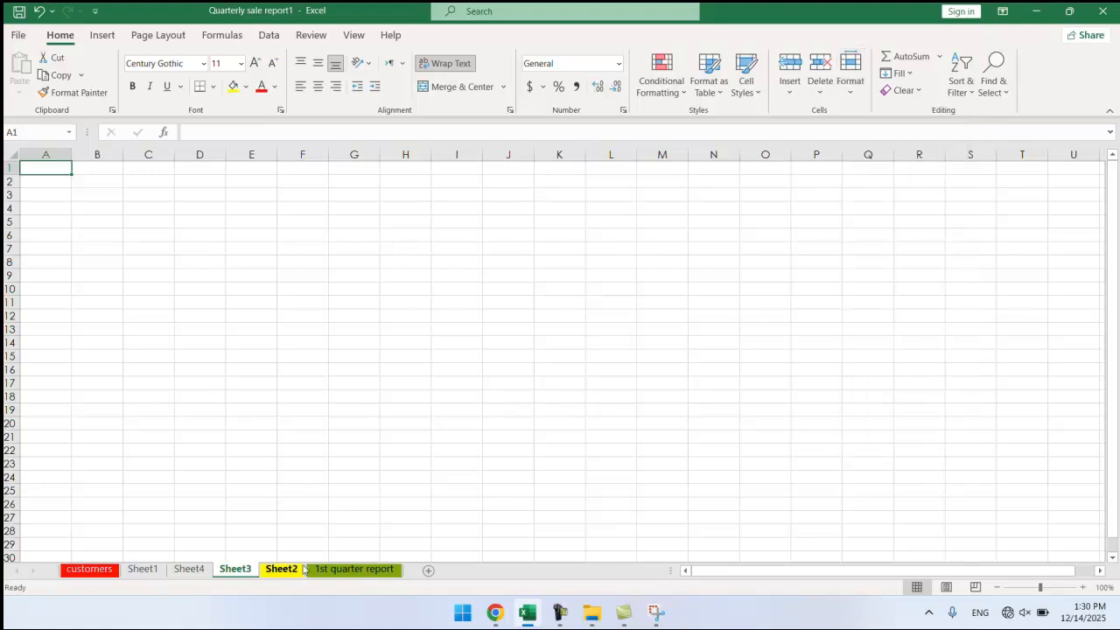
{"action": "left_click", "coordinate": [350, 570]}
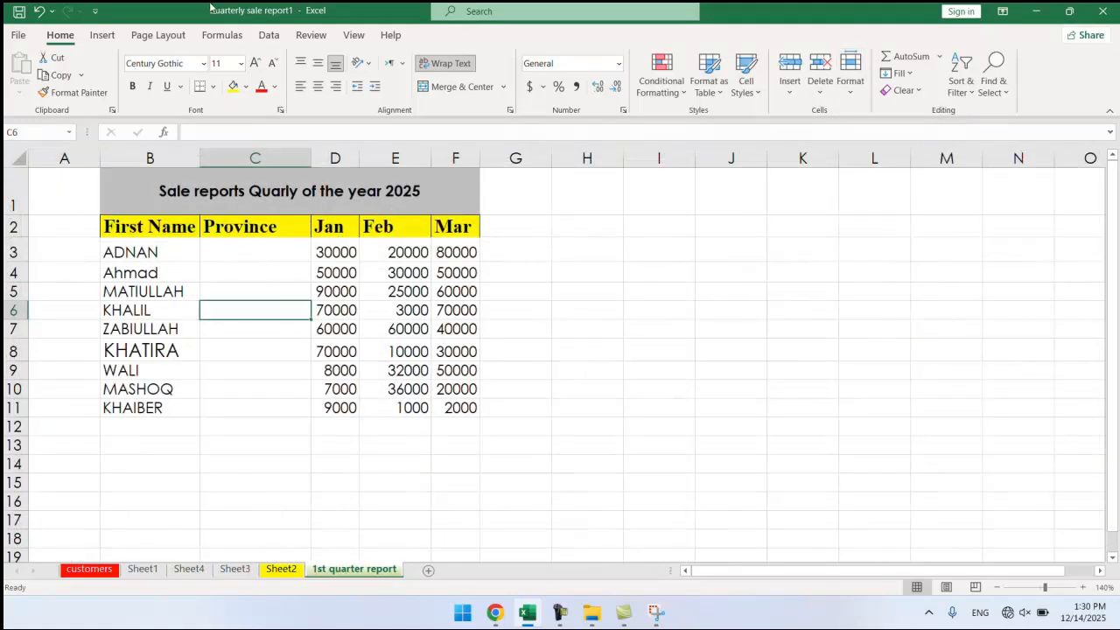
Select cell E4 and bring up the Protect Sheet dialog for the 1st quarter report sheet.
{"action": "left_click", "coordinate": [400, 269]}
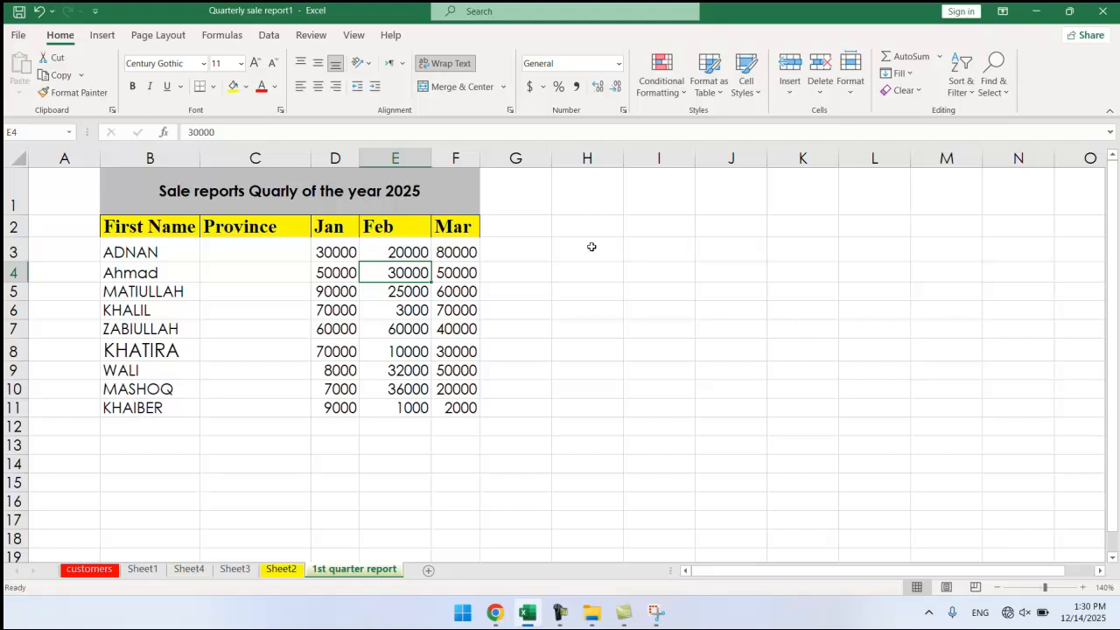
{"action": "left_click", "coordinate": [846, 92]}
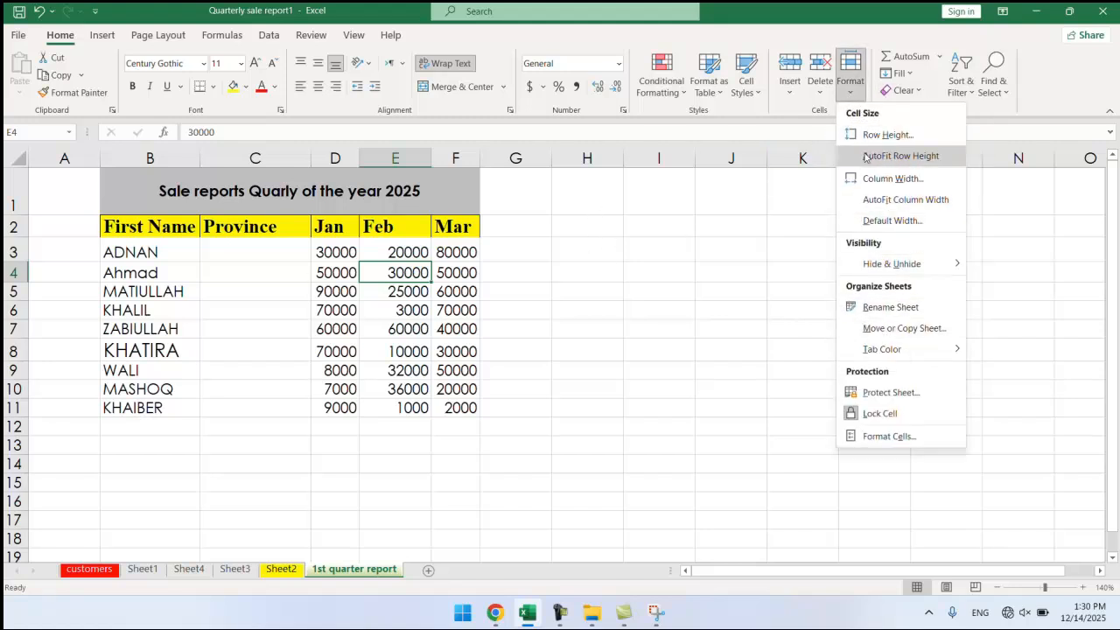
{"action": "left_click", "coordinate": [882, 396]}
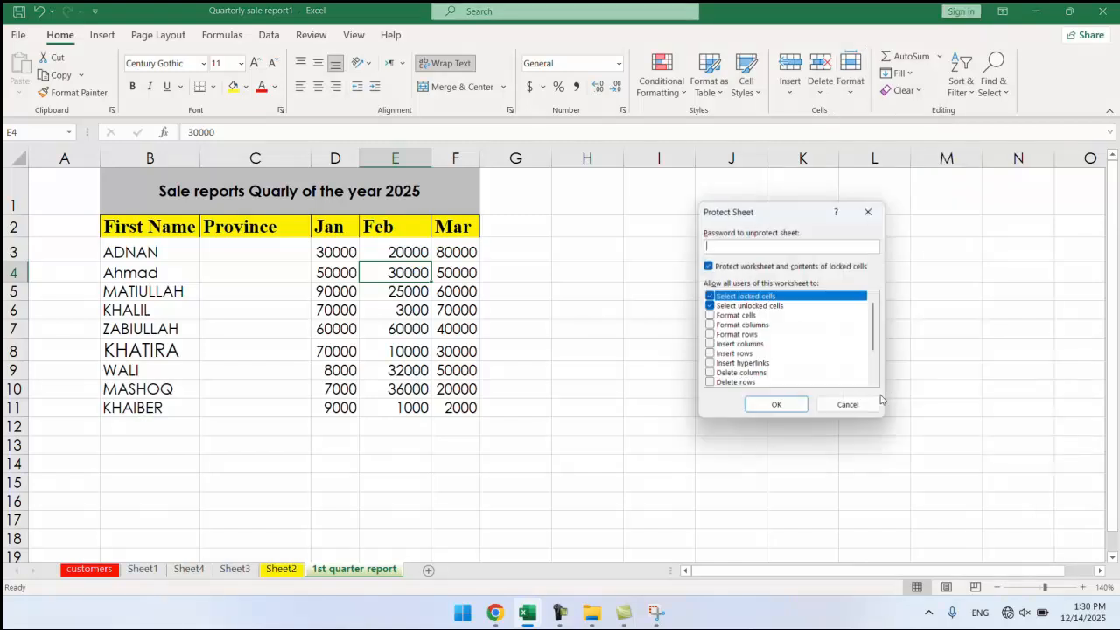
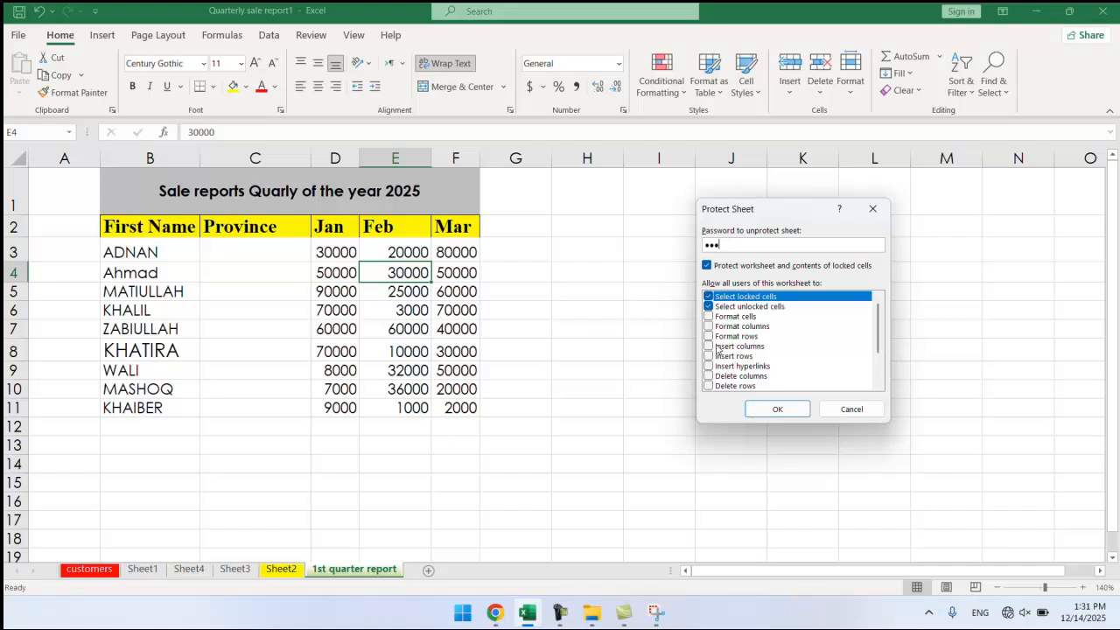
Confirm the re-entered password so the 1st quarter report sheet becomes protected.
{"action": "left_click", "coordinate": [764, 409]}
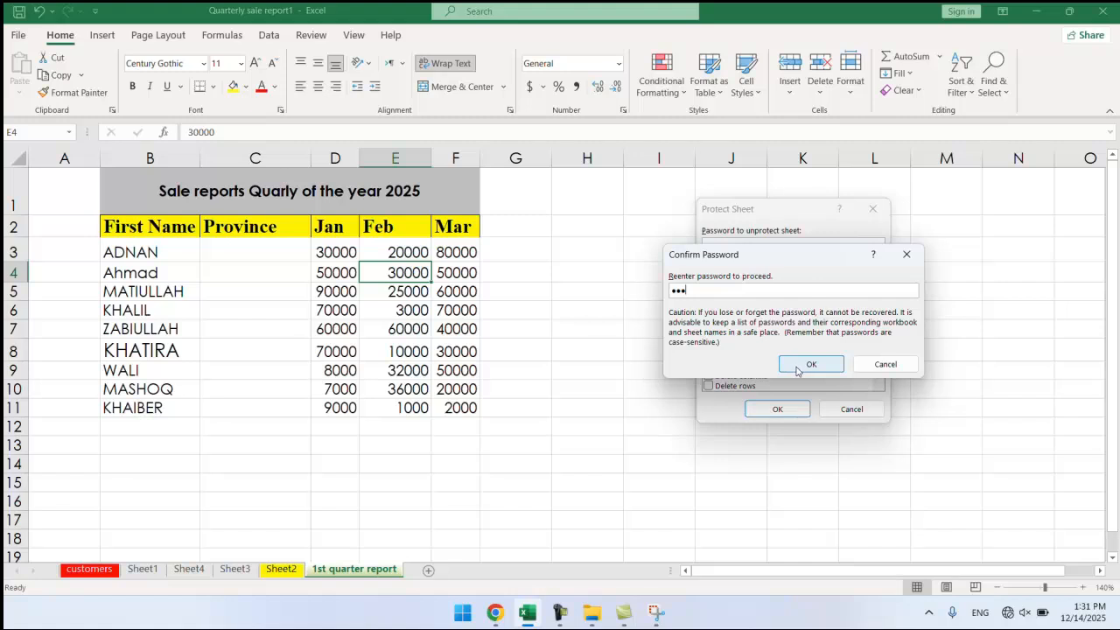
{"action": "left_click", "coordinate": [798, 366]}
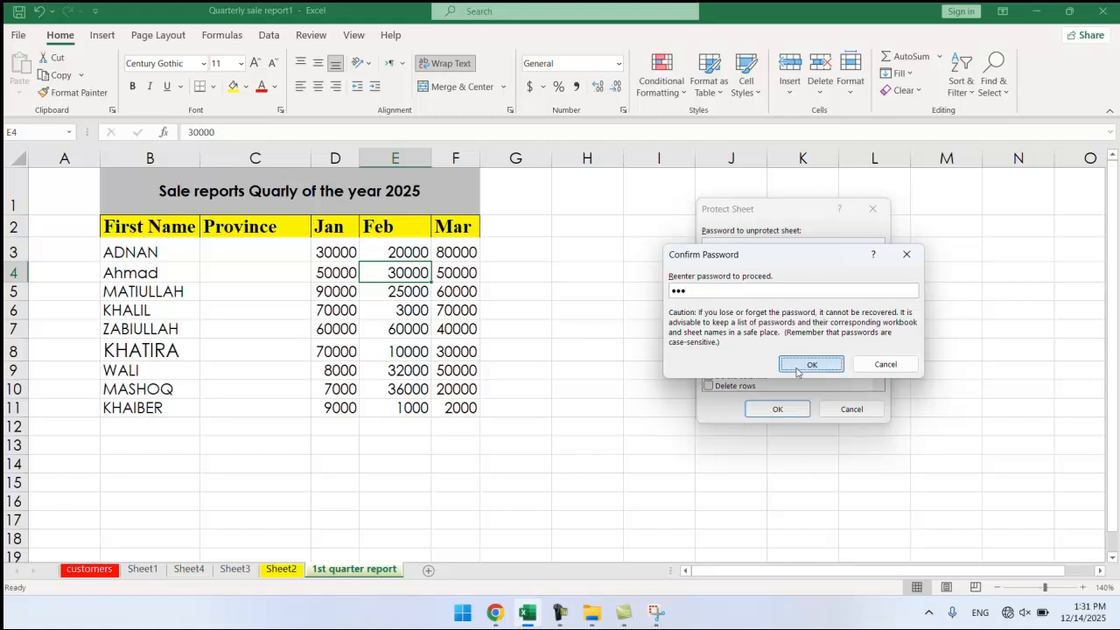
{"action": "left_click", "coordinate": [324, 306]}
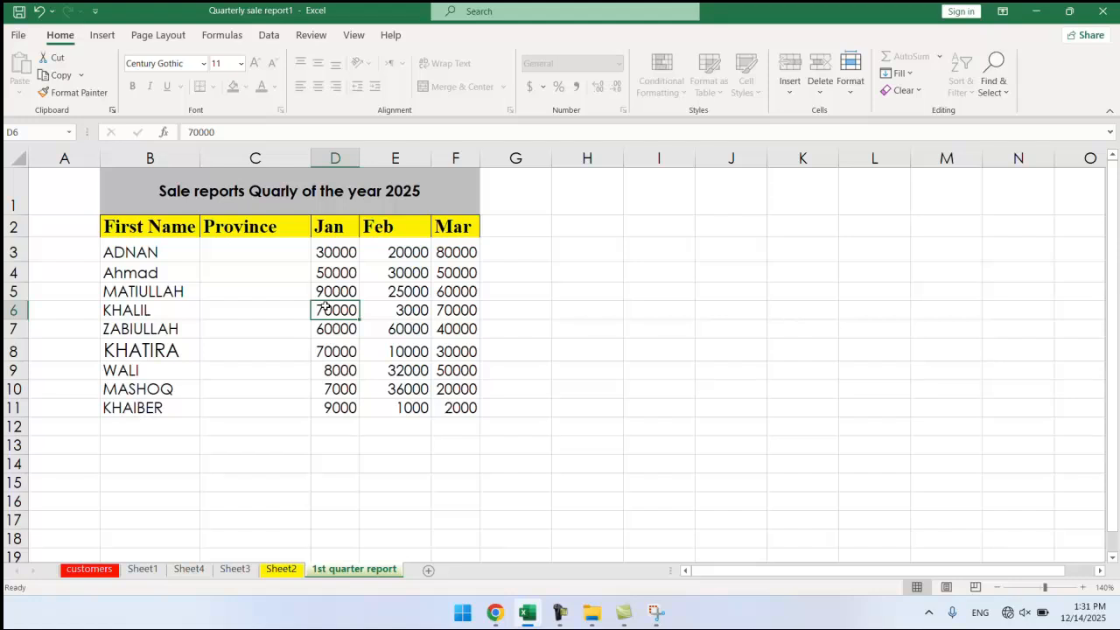
{"action": "double_click", "coordinate": [324, 306]}
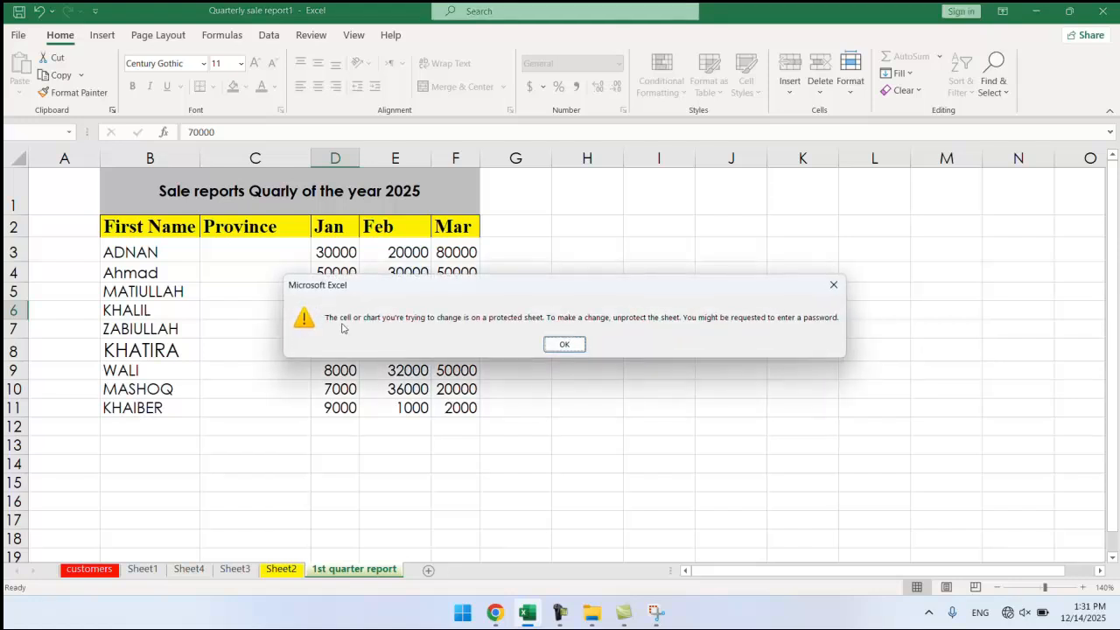
{"action": "left_click", "coordinate": [564, 343]}
{"action": "left_click", "coordinate": [394, 288]}
{"action": "right_click", "coordinate": [394, 289]}
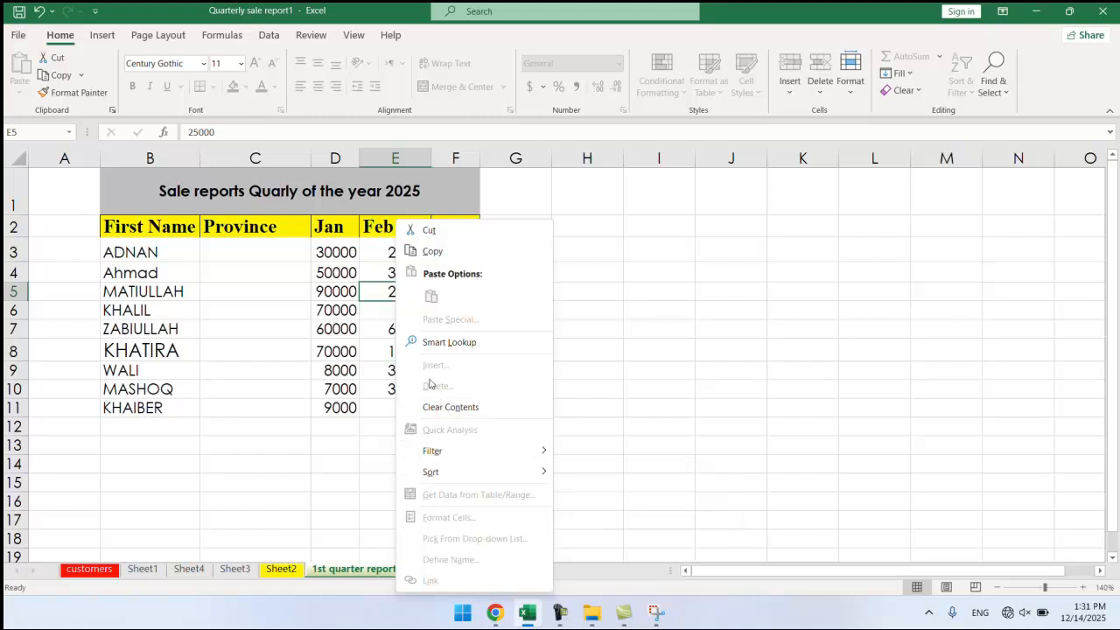
{"action": "key", "text": "Escape"}
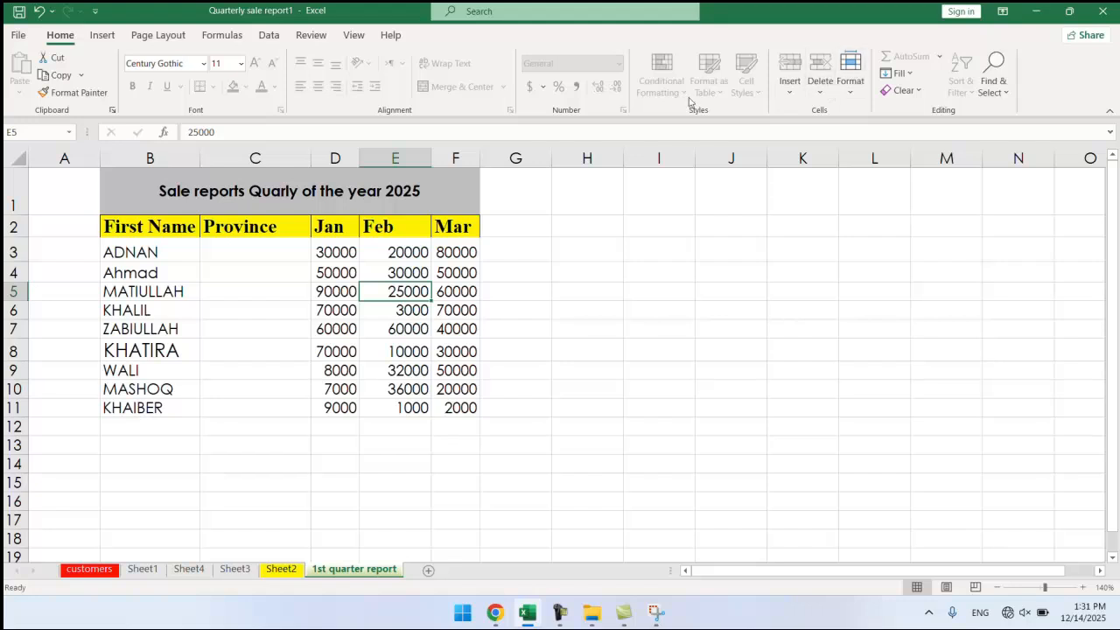
{"action": "left_click", "coordinate": [434, 312]}
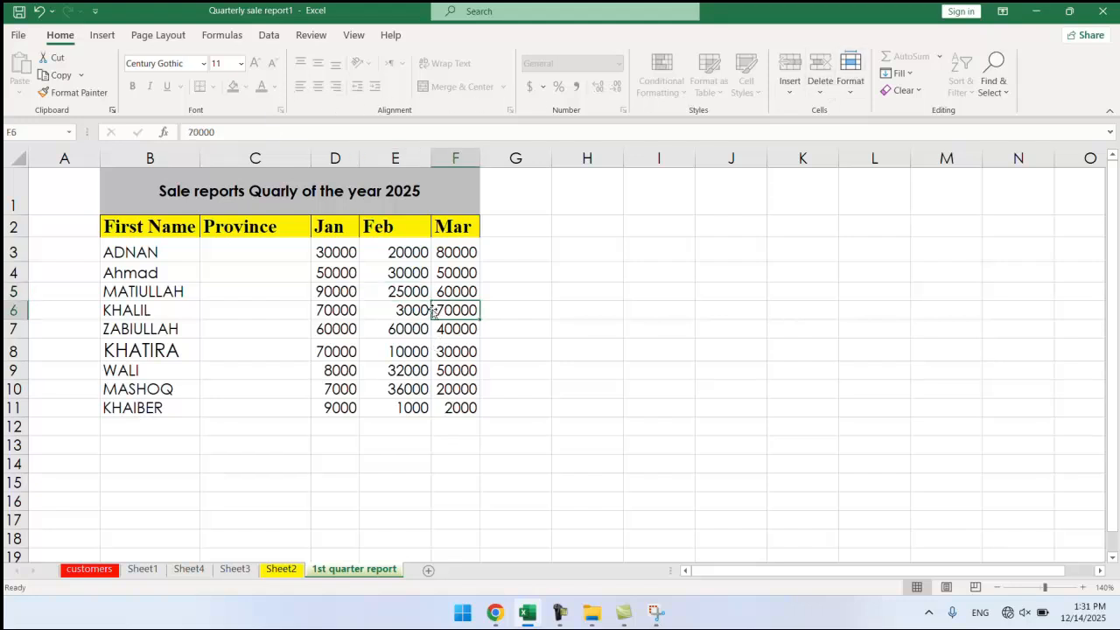
Unprotect the sheet from Review > Unprotect Sheet by entering the sheet password.
{"action": "left_click", "coordinate": [848, 85]}
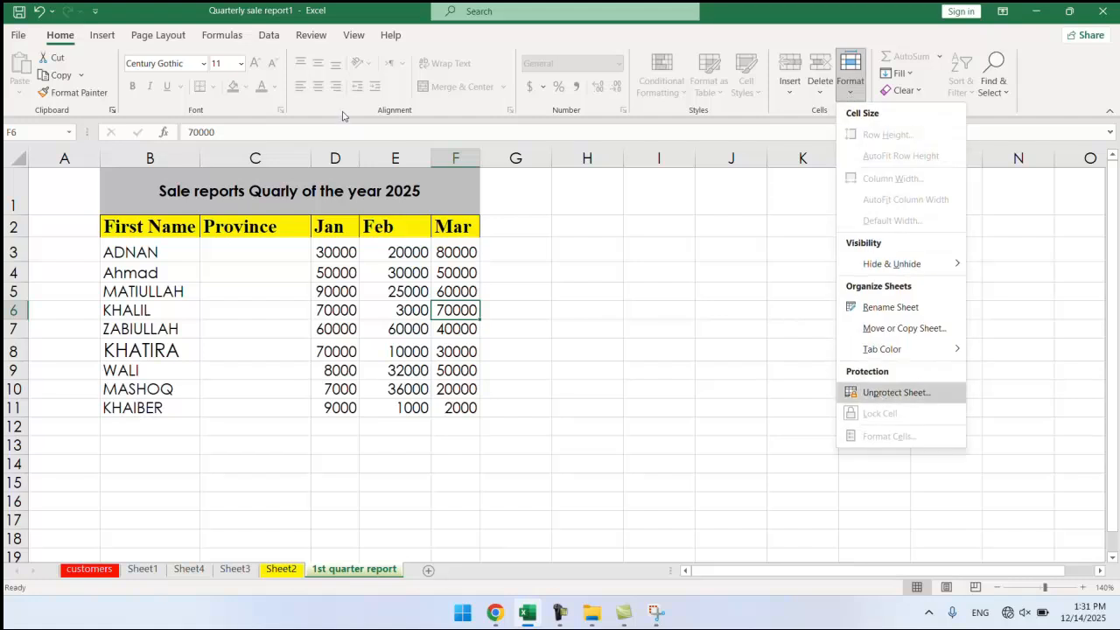
{"action": "left_click", "coordinate": [348, 38]}
{"action": "left_click", "coordinate": [349, 38]}
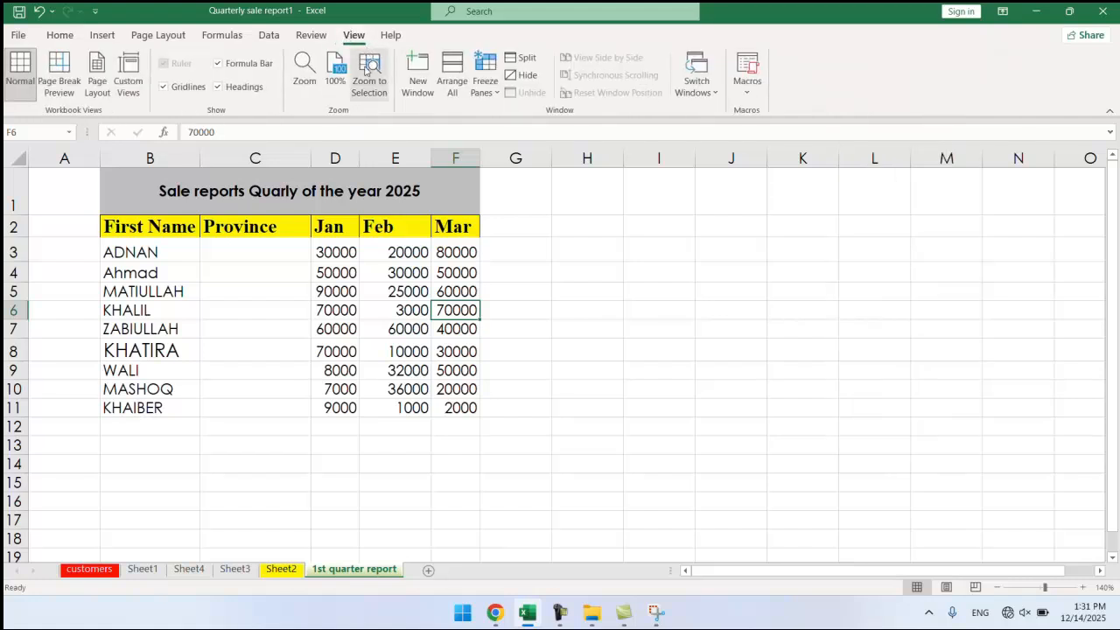
{"action": "left_click", "coordinate": [316, 37]}
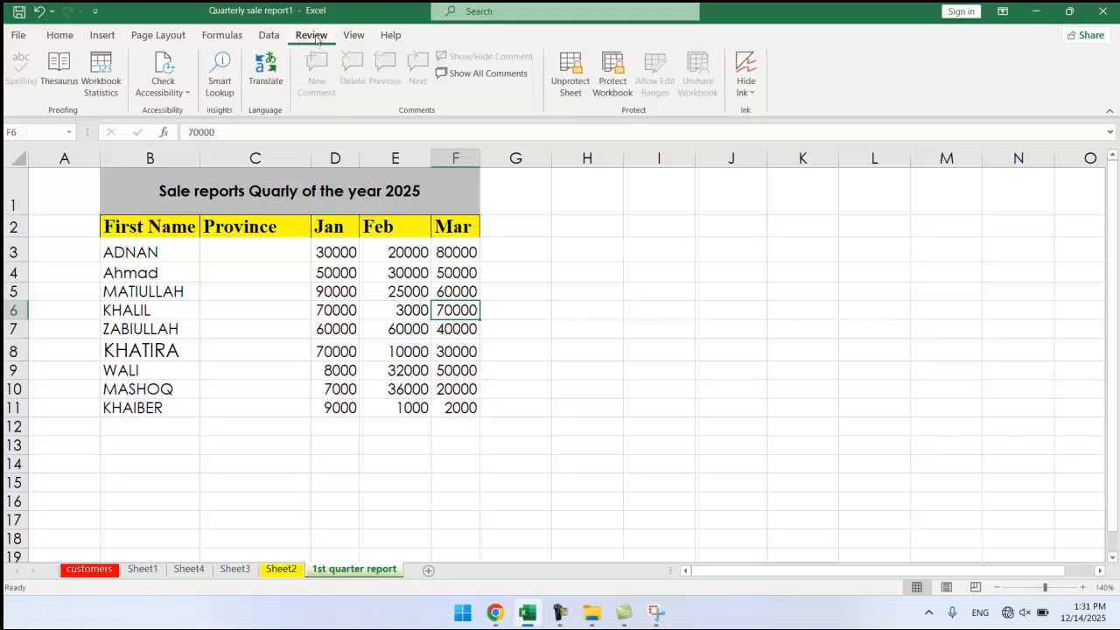
{"action": "left_click", "coordinate": [568, 101]}
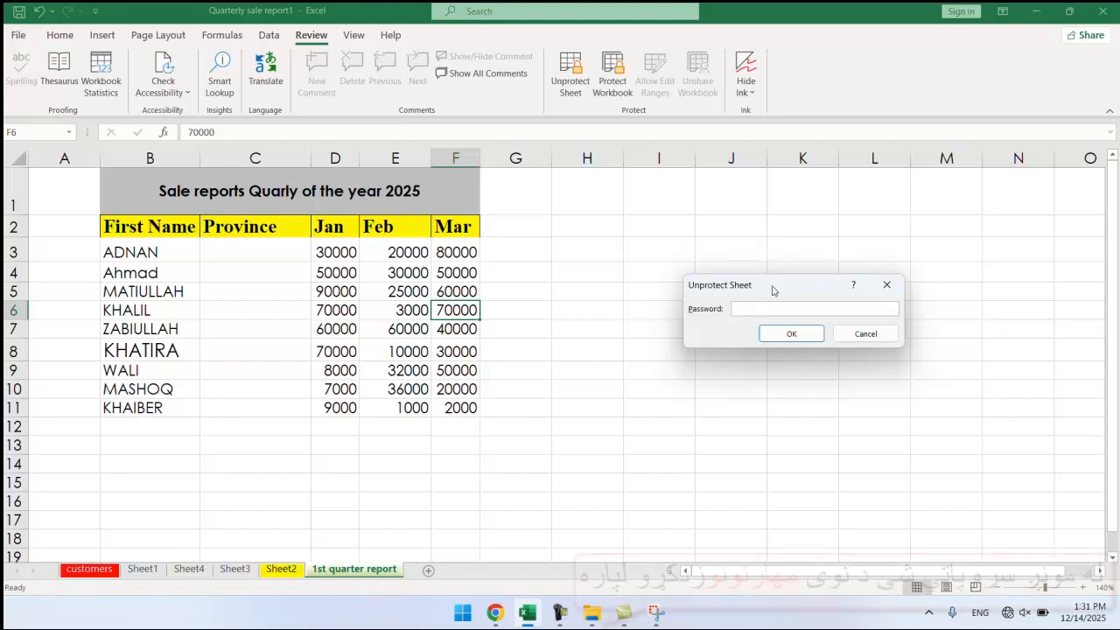
{"action": "type", "text": "123"}
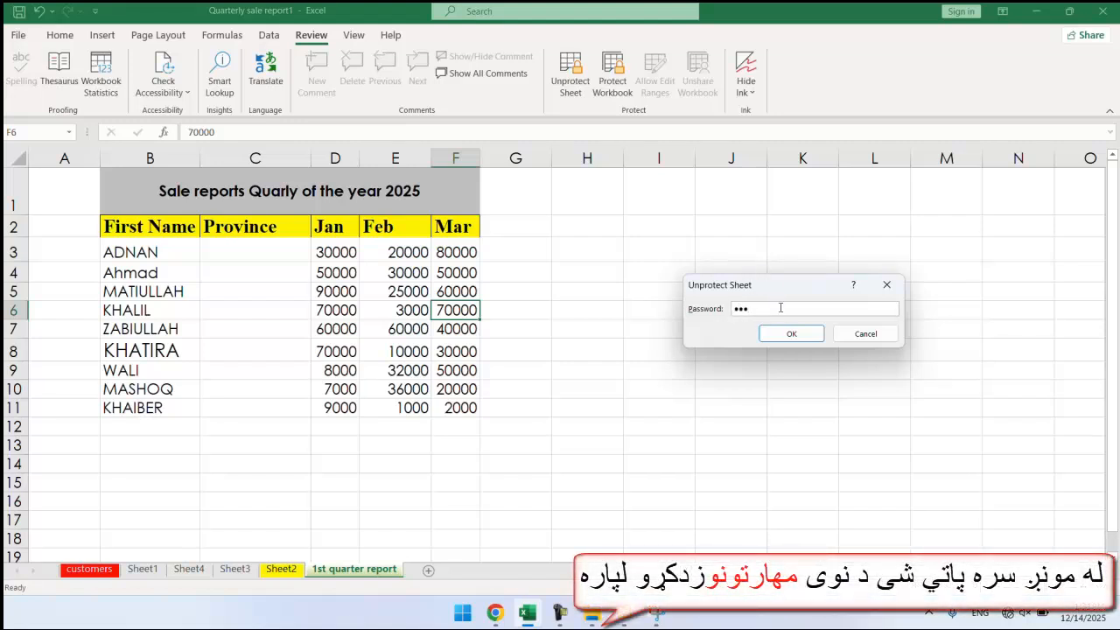
{"action": "left_click", "coordinate": [791, 333]}
Change the Feb value in cell E6 from 3000 to 80000.
{"action": "left_click", "coordinate": [387, 308]}
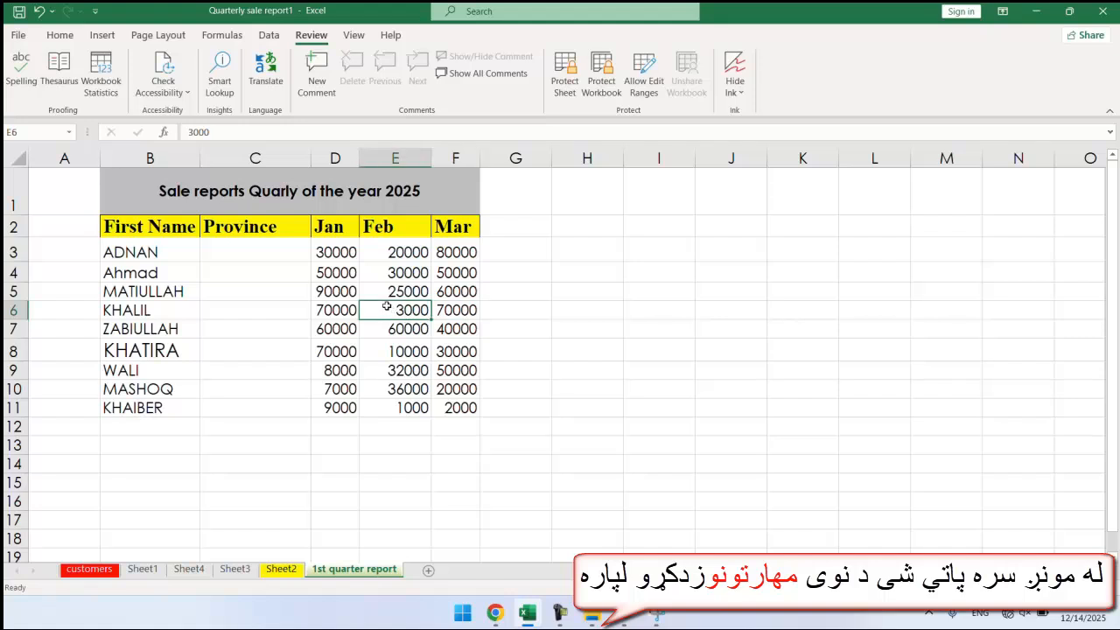
{"action": "type", "text": "8000"}
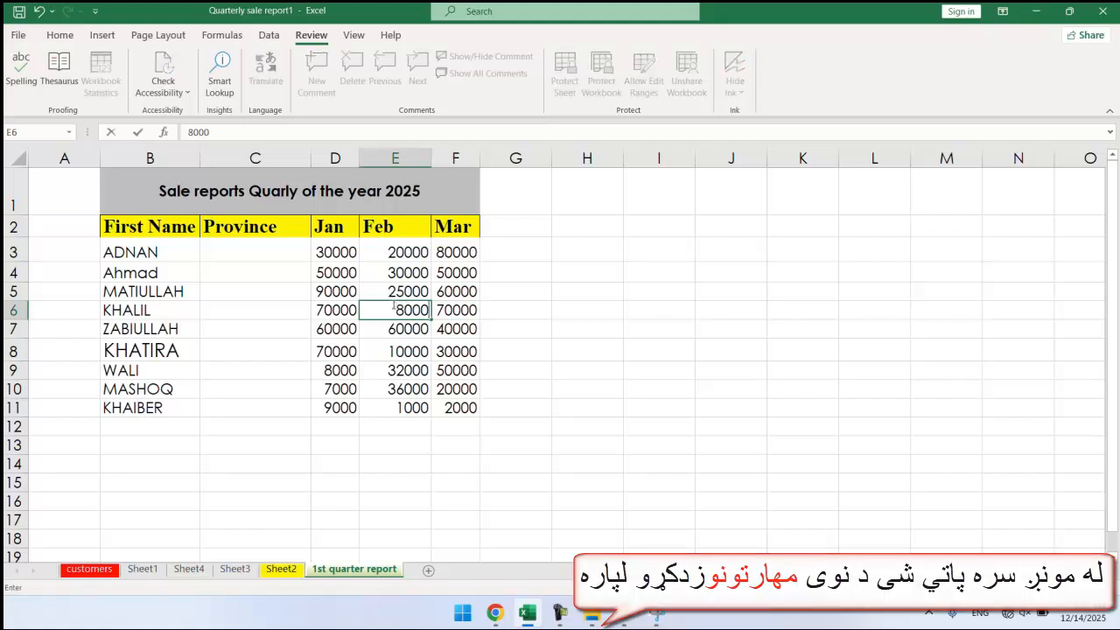
{"action": "key", "text": "Return"}
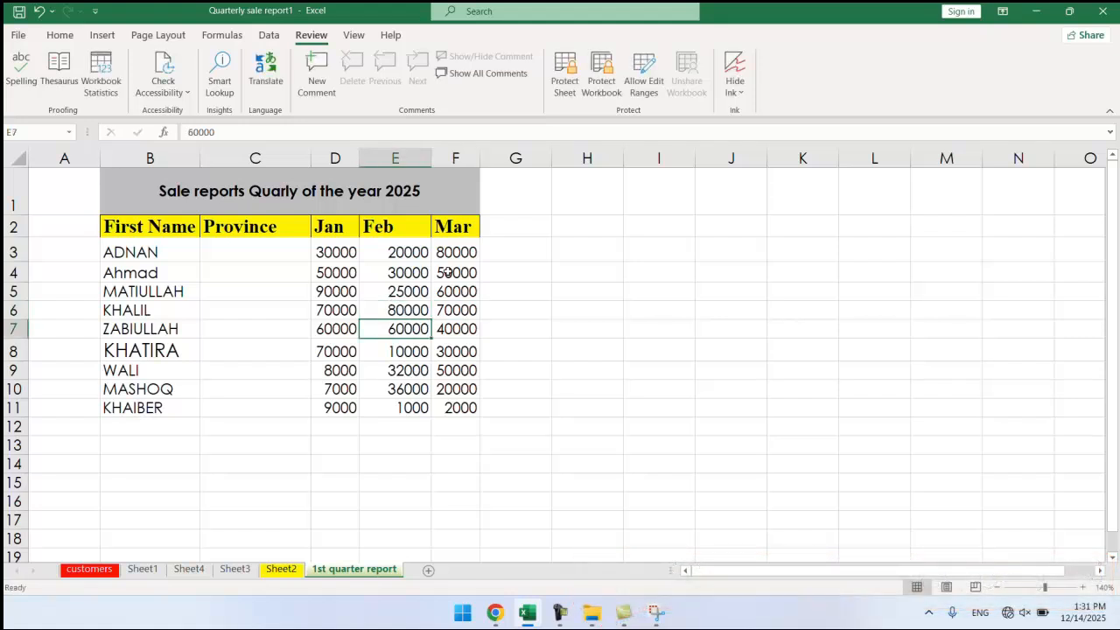
{"action": "left_click", "coordinate": [467, 304]}
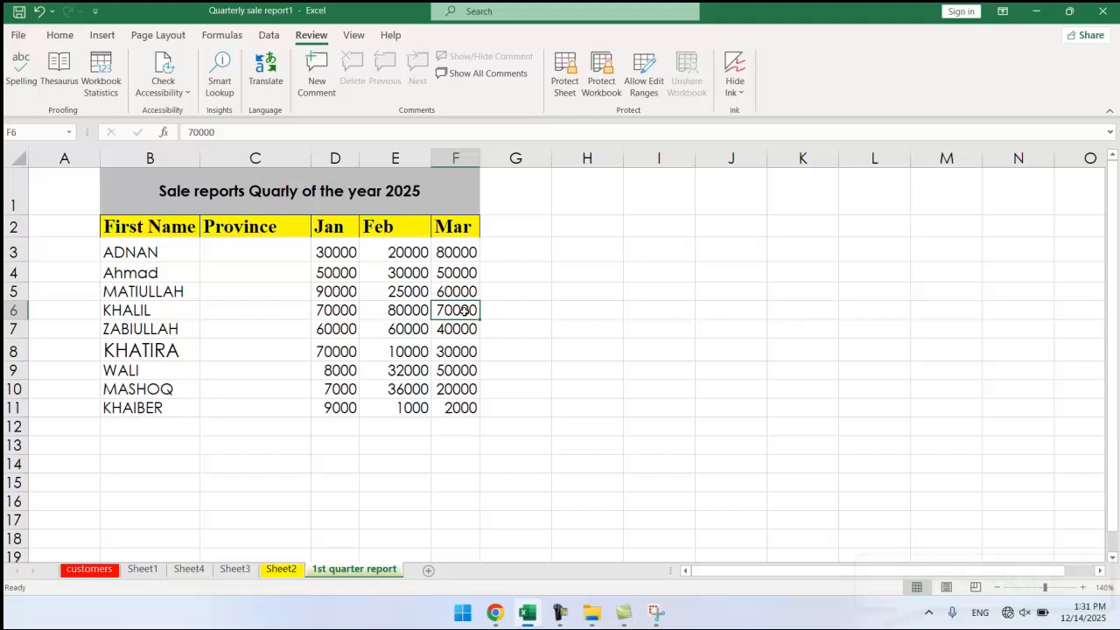
{"action": "left_click", "coordinate": [57, 35]}
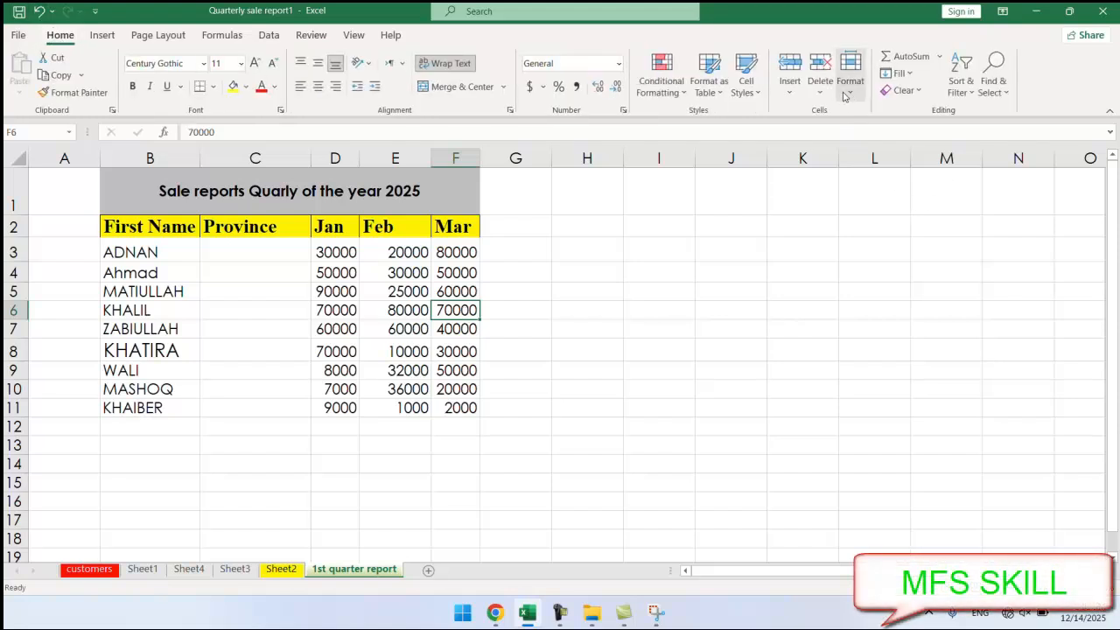
{"action": "left_click", "coordinate": [408, 325]}
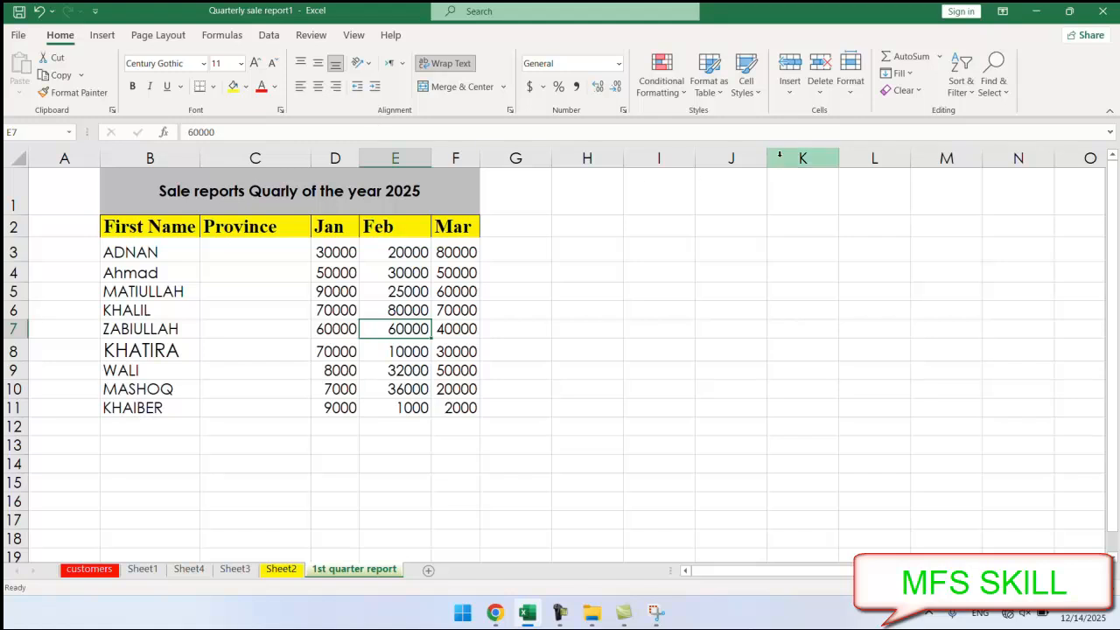
{"action": "left_click", "coordinate": [849, 88]}
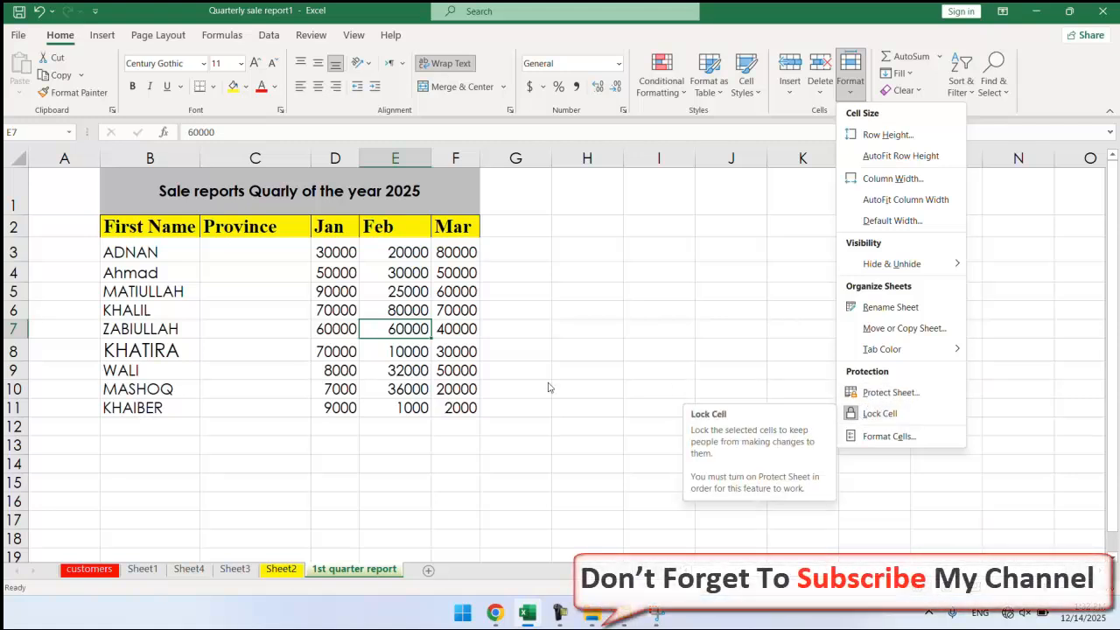
{"action": "left_click", "coordinate": [517, 358]}
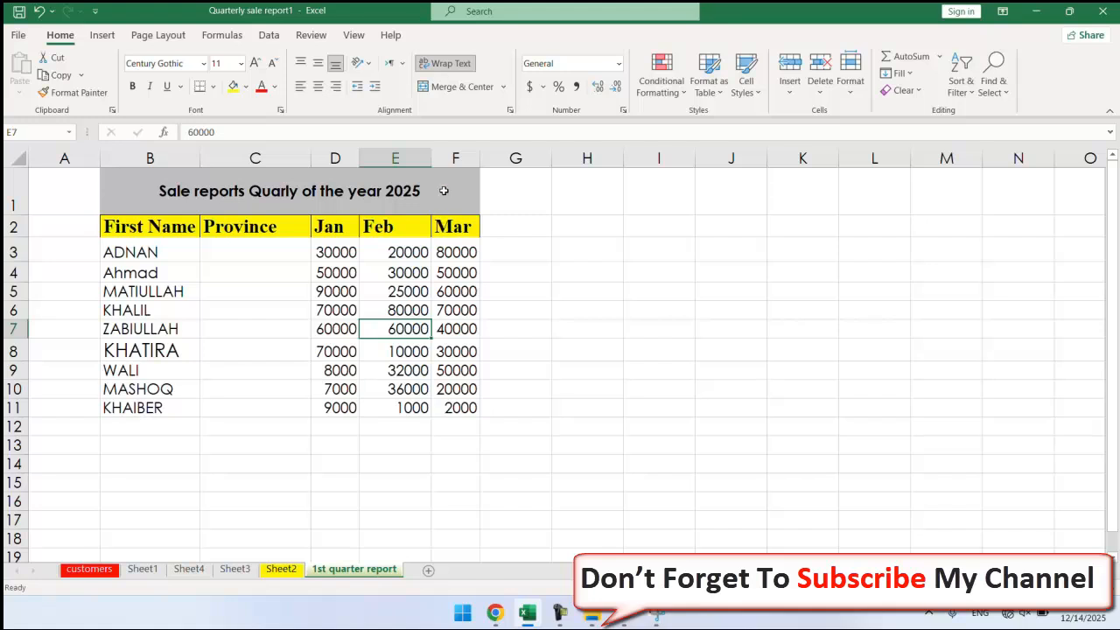
{"action": "left_click_drag", "start_coordinate": [444, 190], "coordinate": [396, 403]}
{"action": "left_click", "coordinate": [523, 225]}
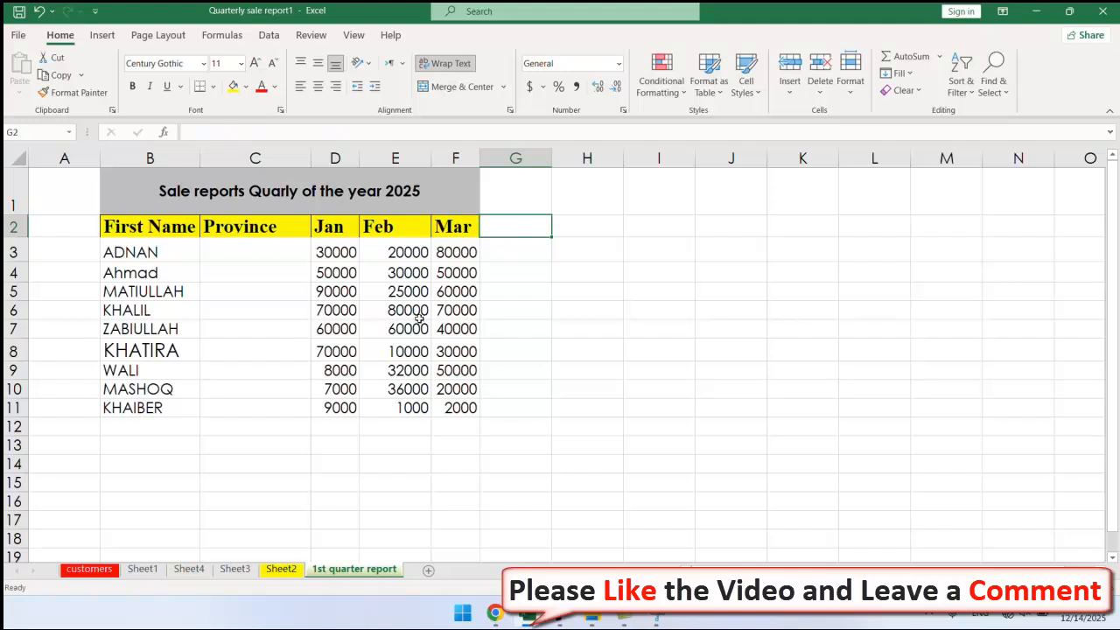
{"action": "left_click", "coordinate": [335, 390]}
{"action": "left_click", "coordinate": [336, 371]}
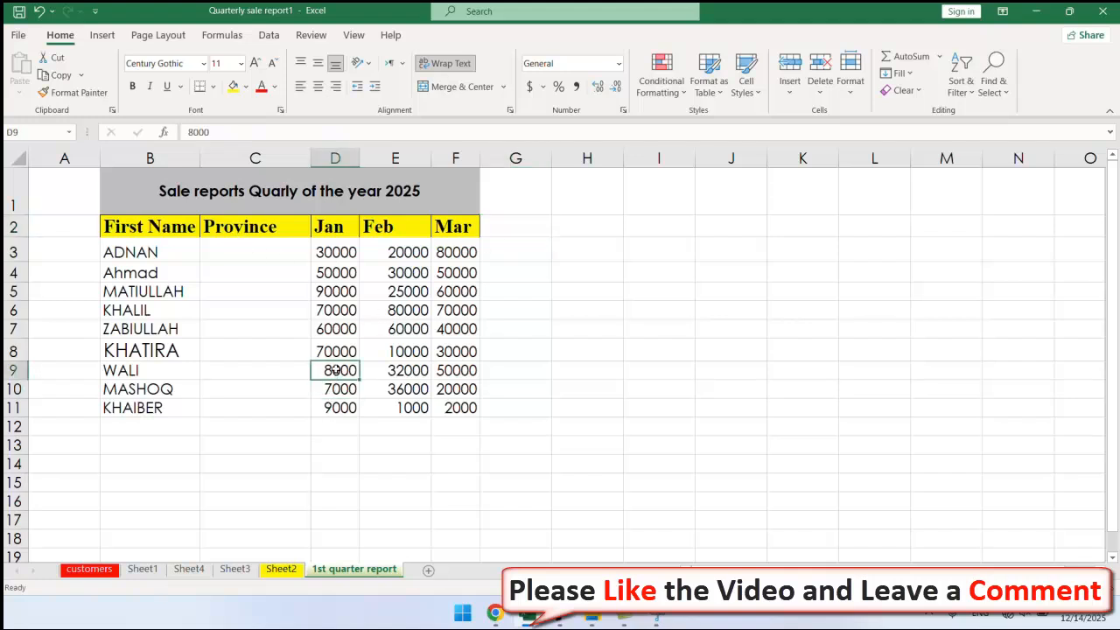
{"action": "left_click", "coordinate": [409, 391]}
{"action": "left_click", "coordinate": [343, 371]}
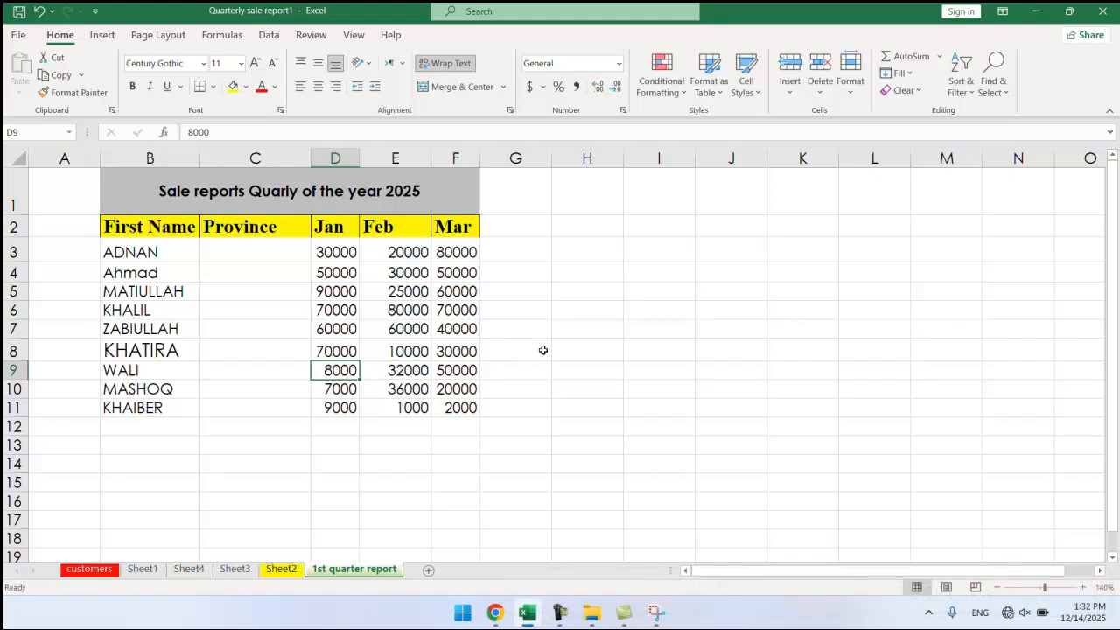
{"action": "left_click", "coordinate": [471, 368]}
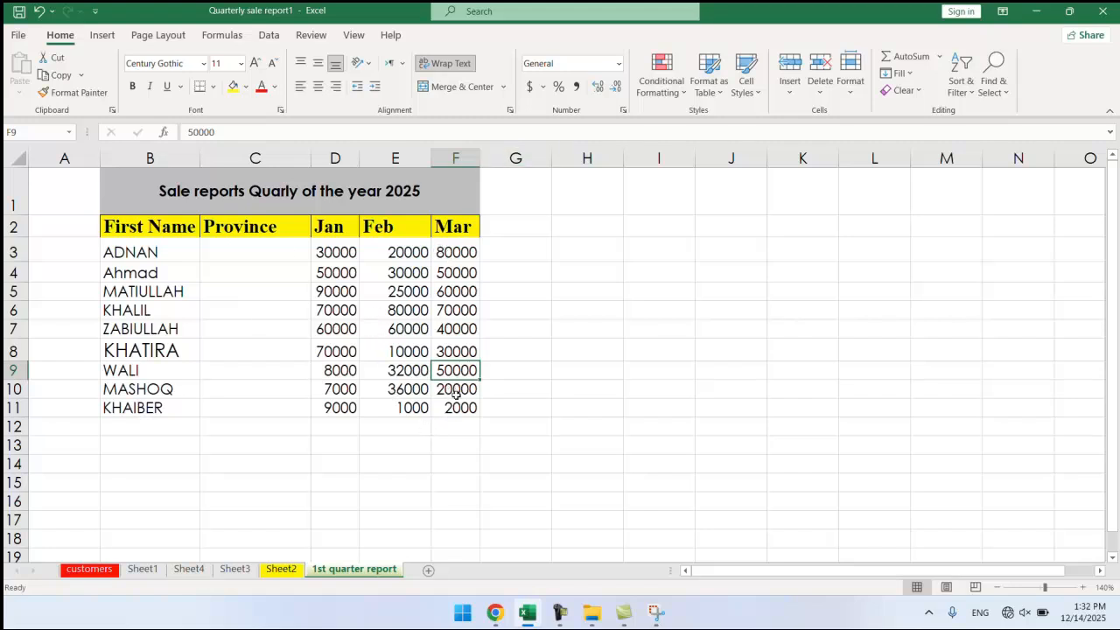
Apply a Less Than 45500 rule to D3:F11 with Light Red Fill and Dark Red Text.
{"action": "left_click_drag", "start_coordinate": [461, 405], "coordinate": [339, 254]}
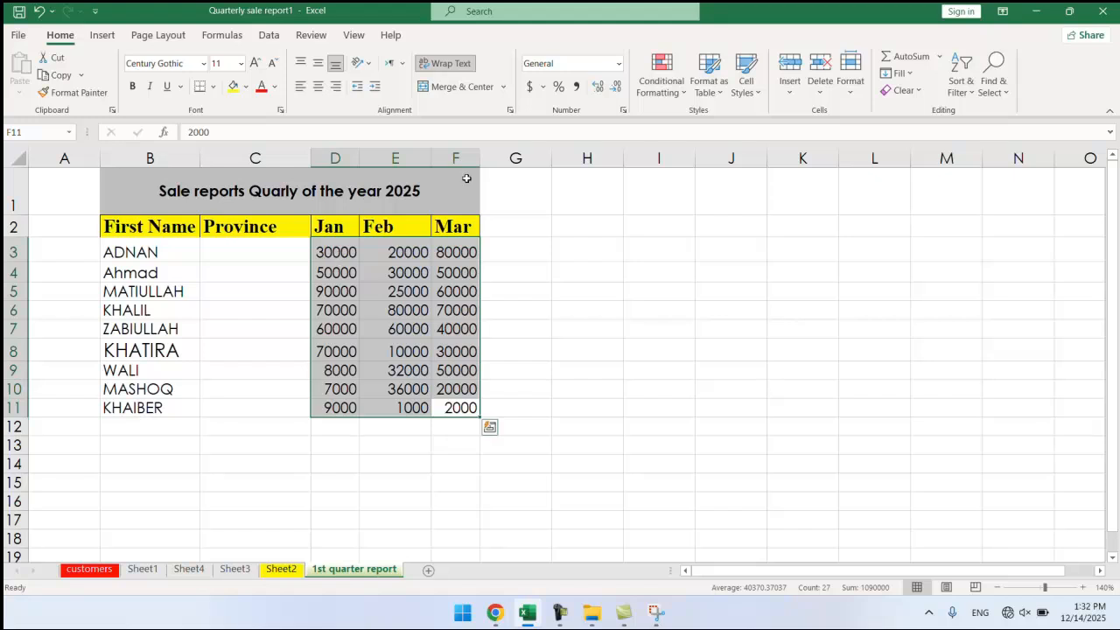
{"action": "left_click", "coordinate": [662, 80]}
{"action": "mouse_move", "coordinate": [723, 131]}
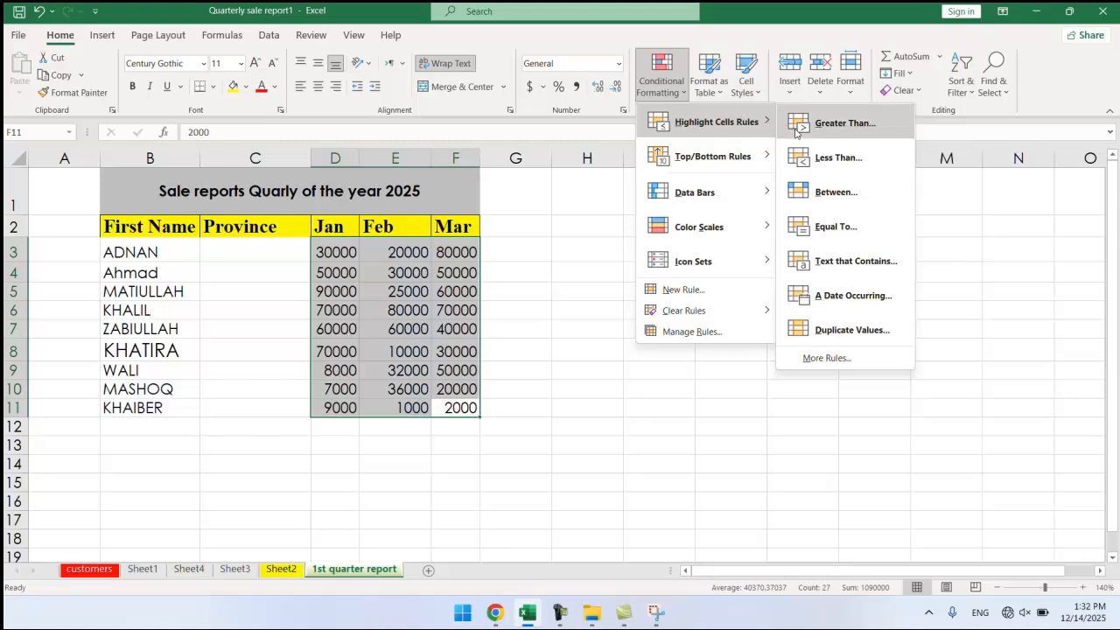
{"action": "left_click", "coordinate": [823, 163]}
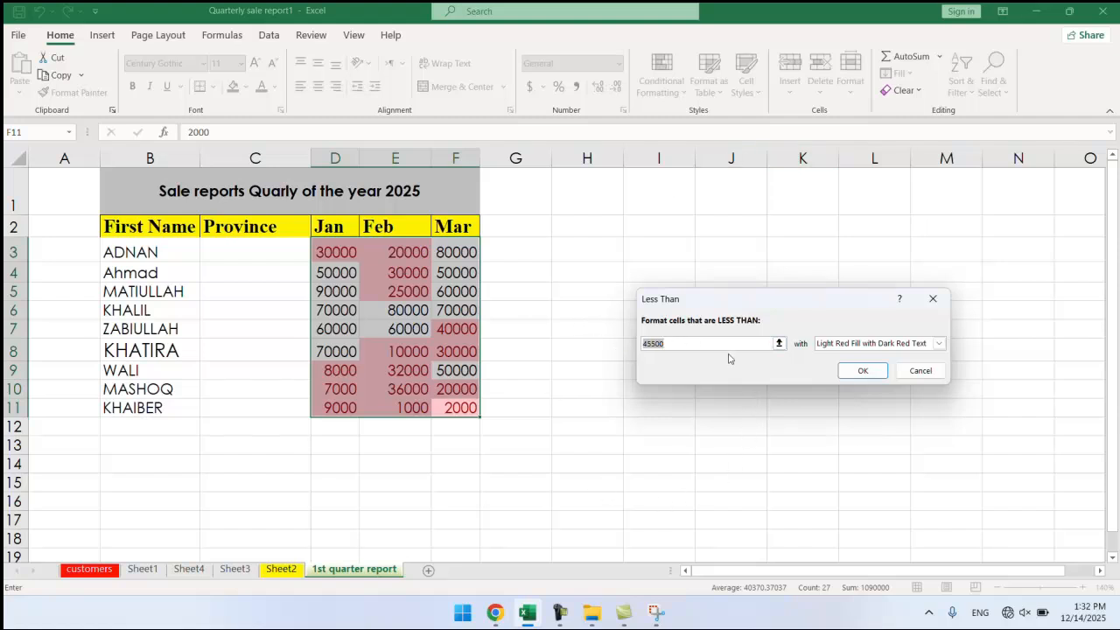
{"action": "left_click", "coordinate": [861, 371]}
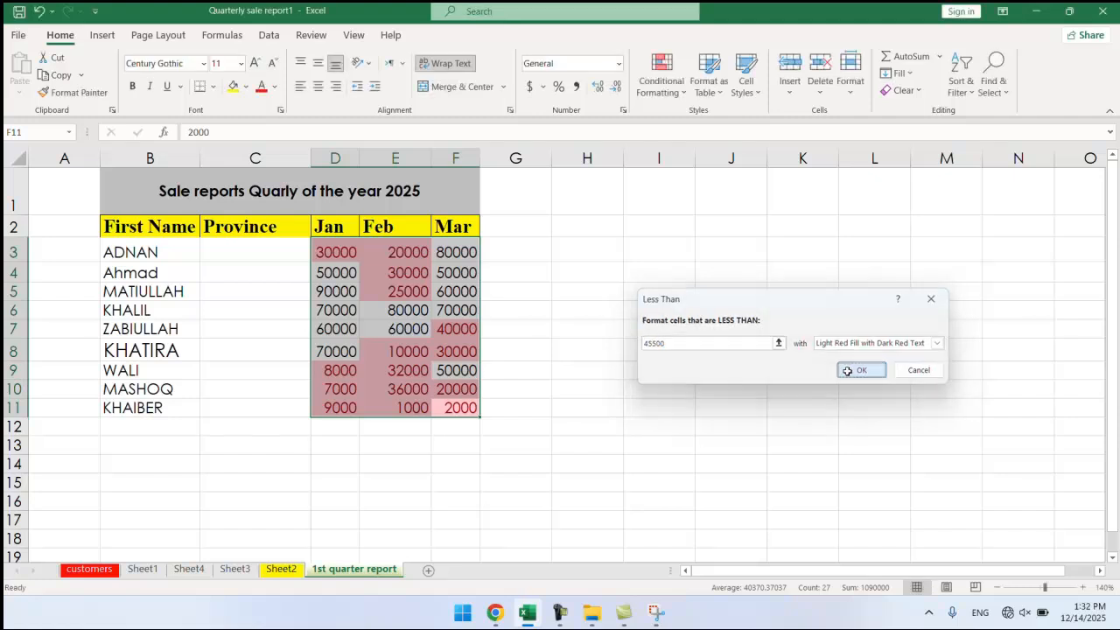
{"action": "left_click", "coordinate": [509, 317]}
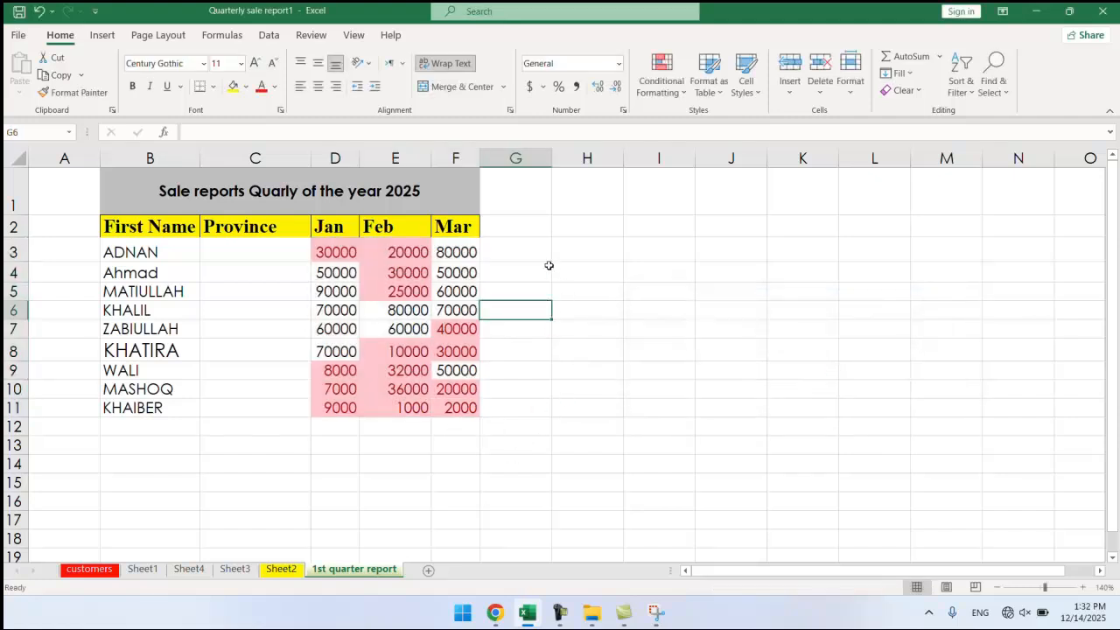
{"action": "left_click", "coordinate": [526, 227]}
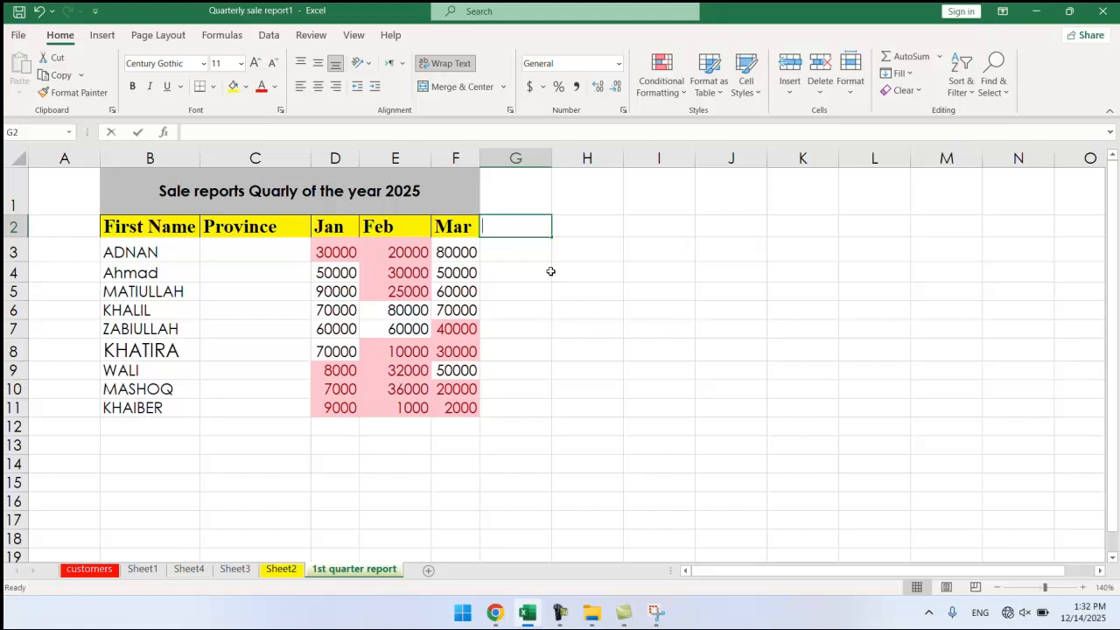
Type the header 'put your decisson' into cell G2.
{"action": "type", "text": "put"}
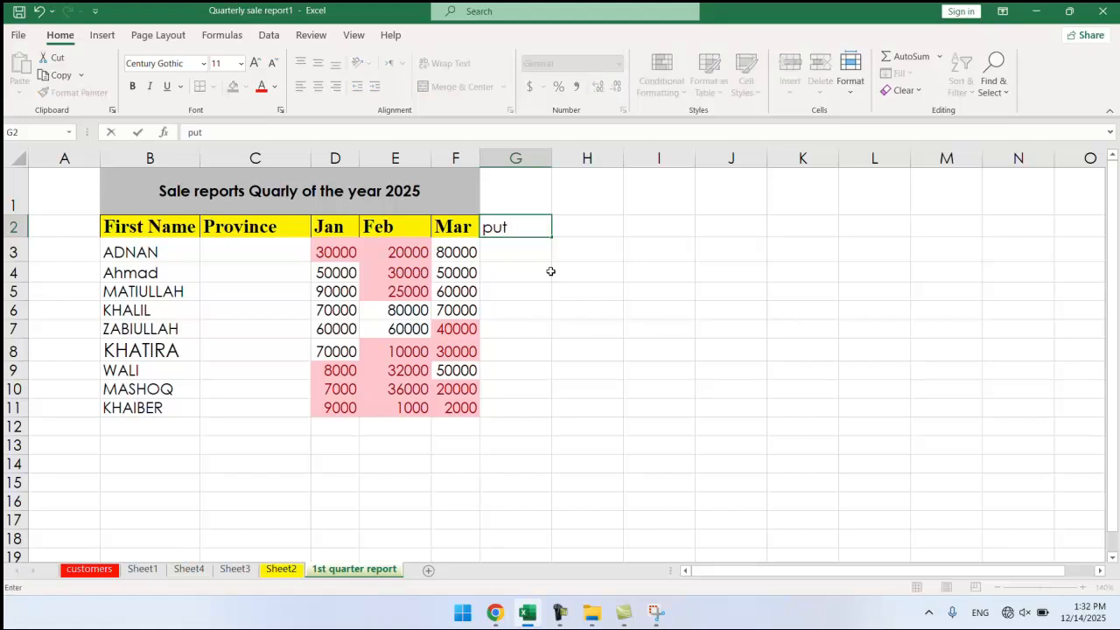
{"action": "type", "text": " yoour"}
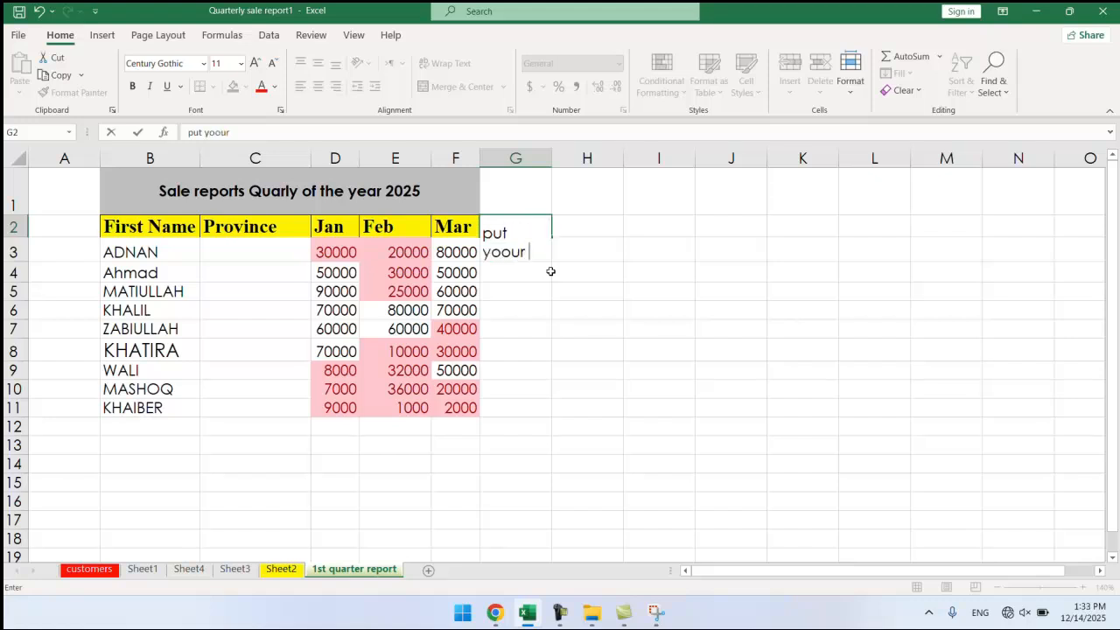
{"action": "key", "text": "BackSpace"}
{"action": "key", "text": "BackSpace"}
{"action": "key", "text": "BackSpace"}
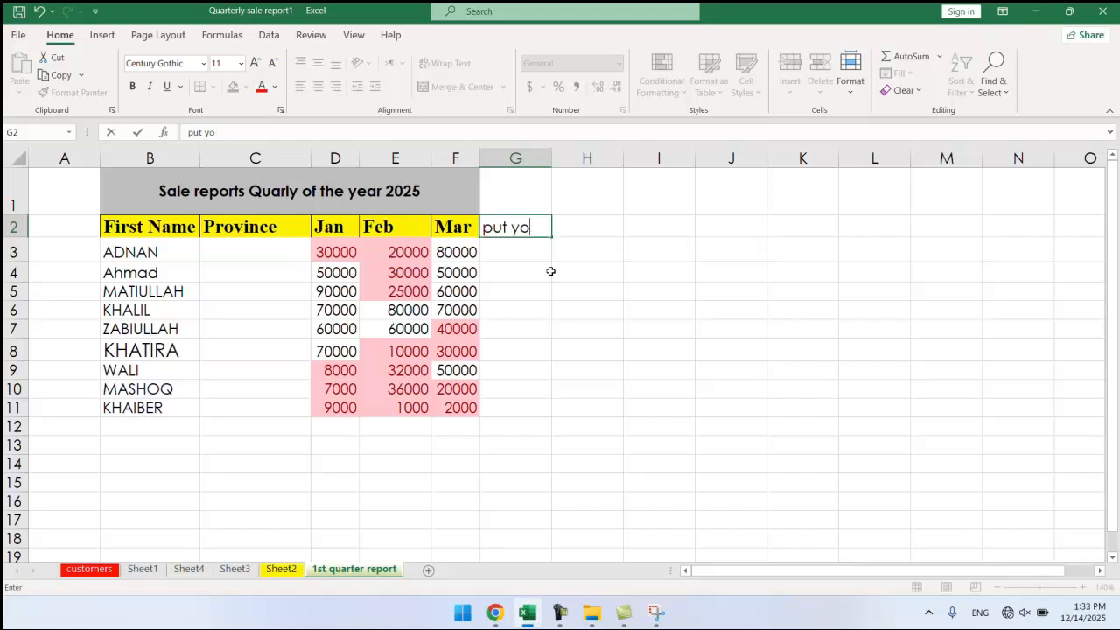
{"action": "type", "text": "our decisson"}
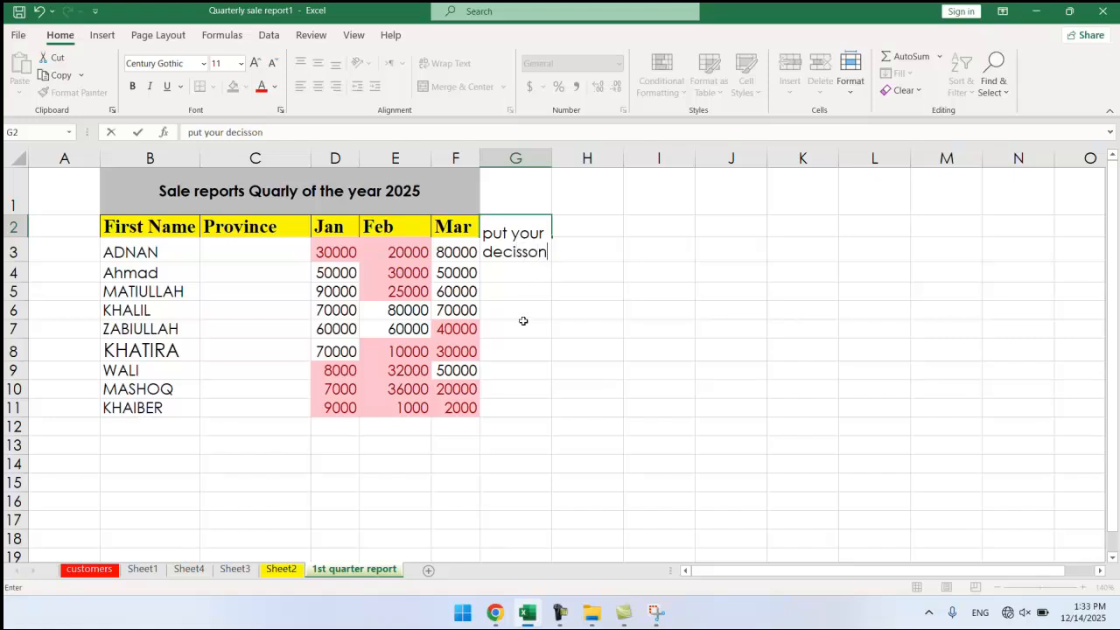
{"action": "left_click", "coordinate": [523, 321]}
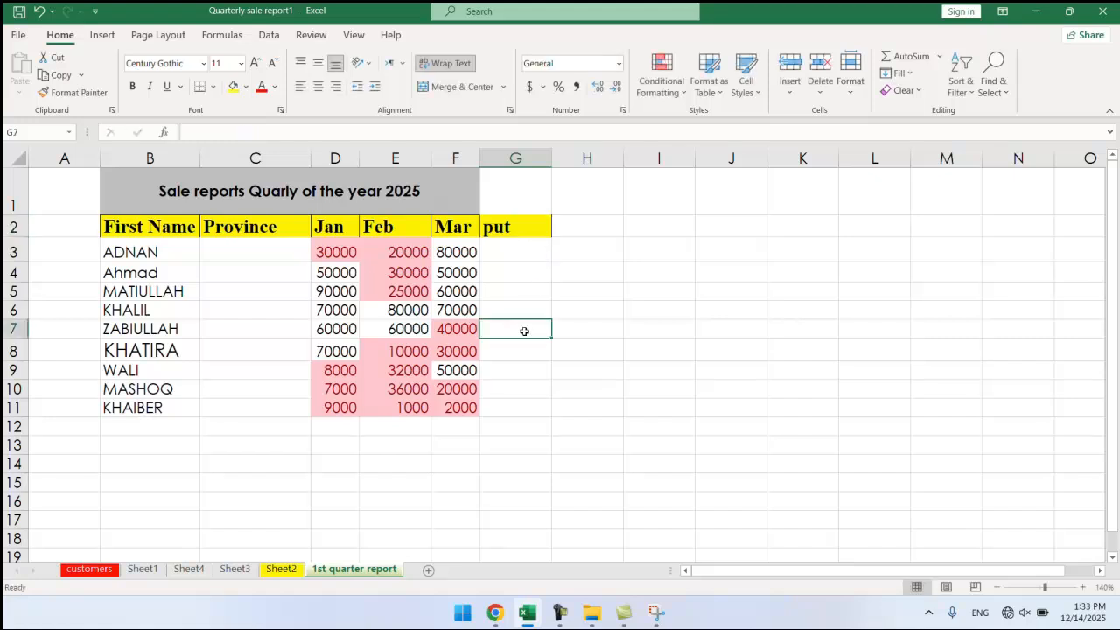
Widen column G so the new header fits fully.
{"action": "left_click_drag", "start_coordinate": [554, 157], "coordinate": [655, 161]}
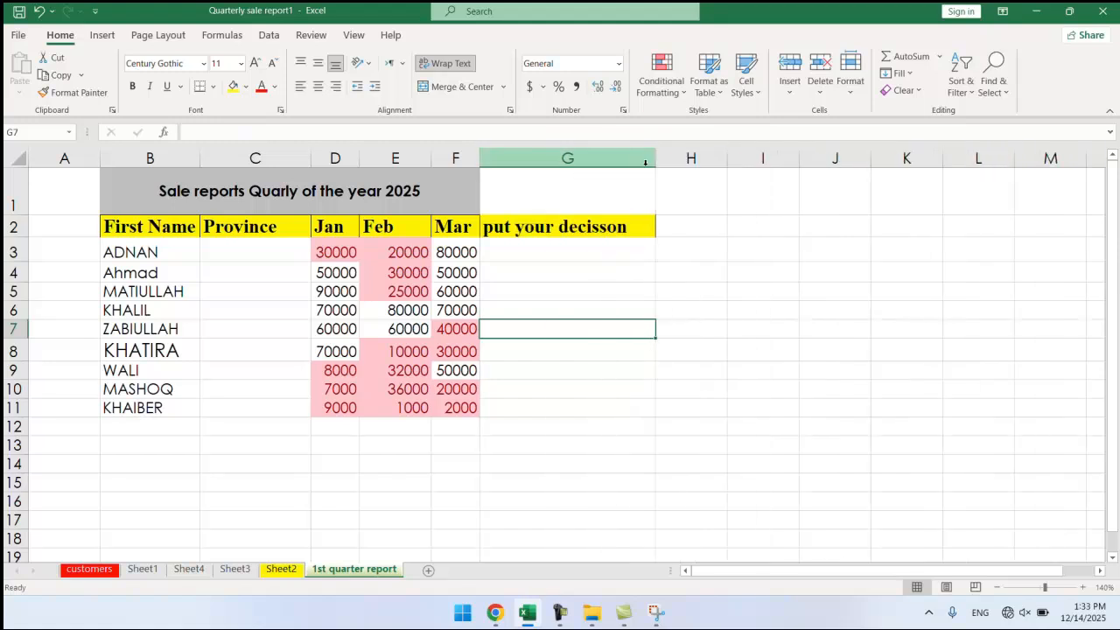
{"action": "left_click", "coordinate": [532, 278]}
{"action": "left_click", "coordinate": [534, 258]}
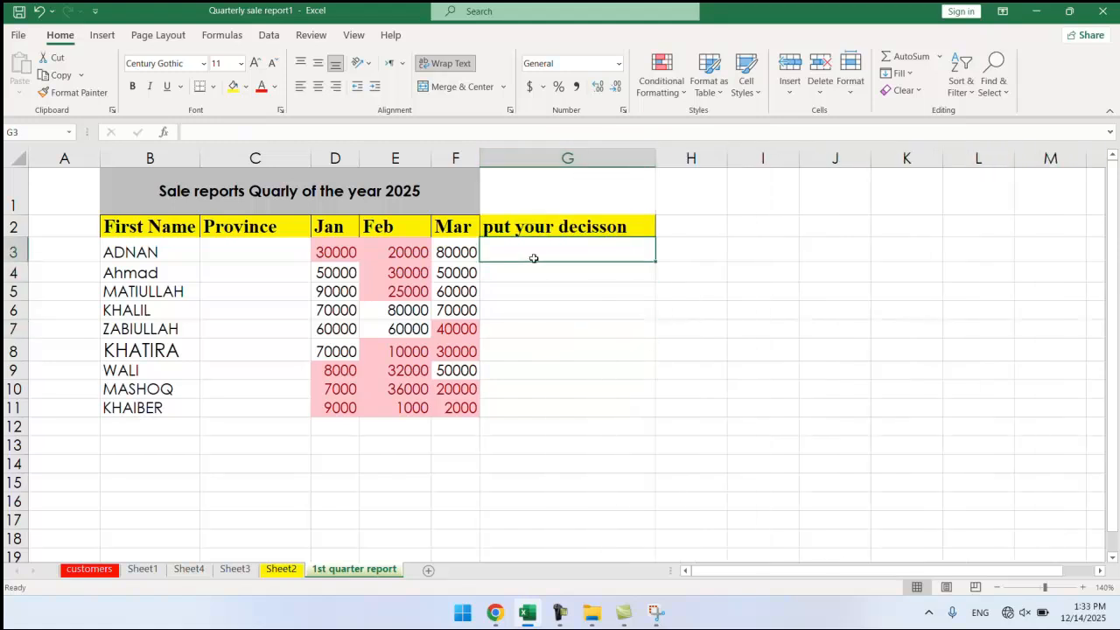
{"action": "left_click", "coordinate": [453, 329]}
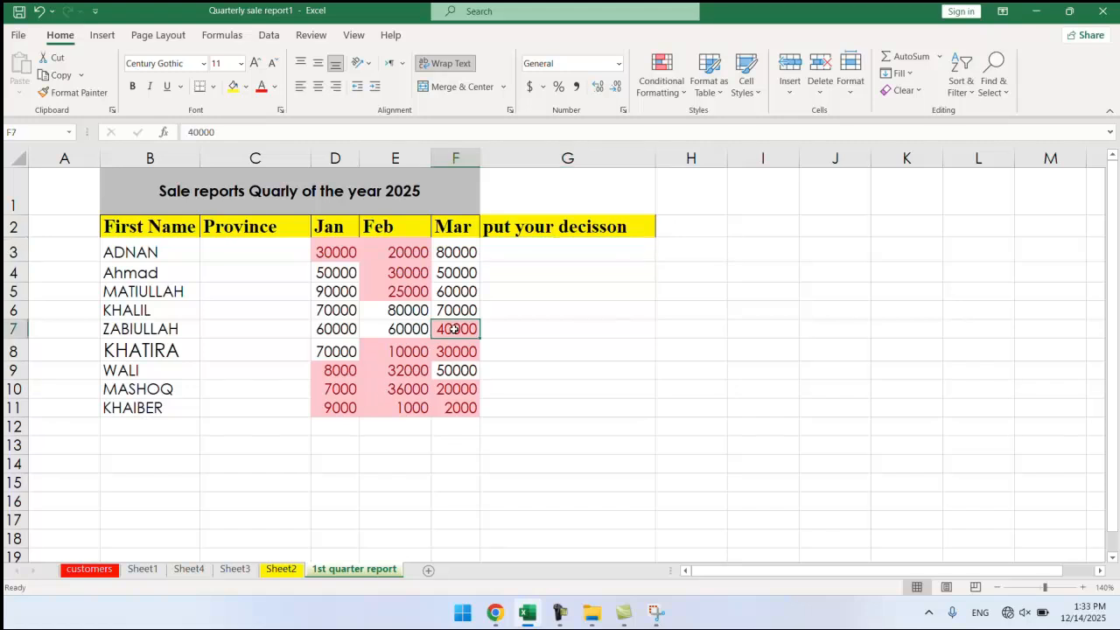
{"action": "left_click", "coordinate": [441, 187]}
Lock the sales table cells B1:F11 with Format > Lock Cell.
{"action": "left_click_drag", "start_coordinate": [441, 187], "coordinate": [329, 410]}
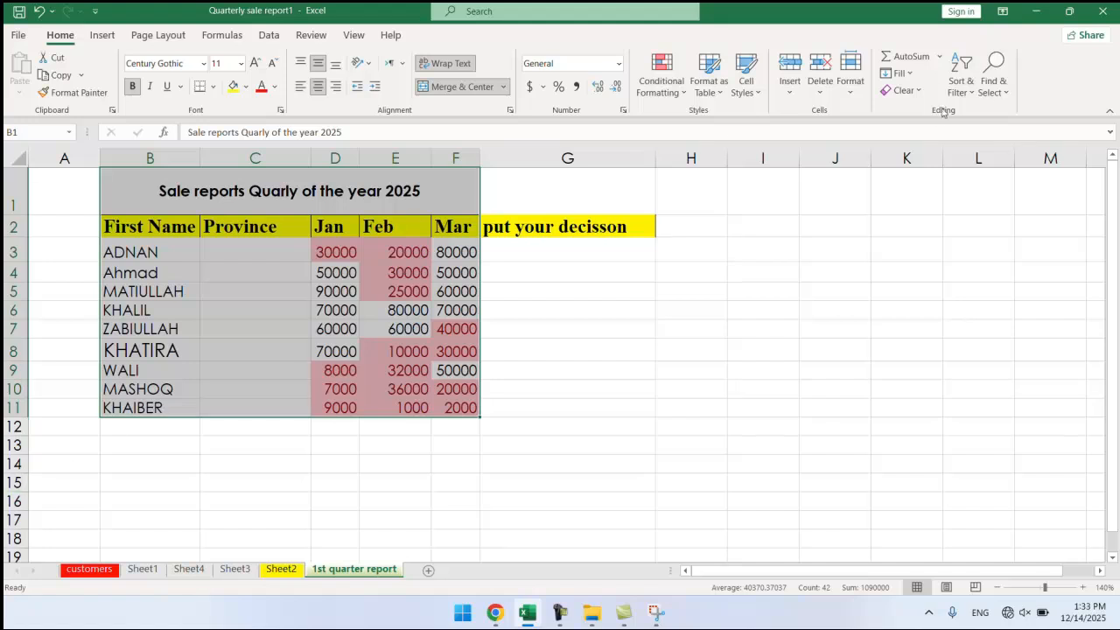
{"action": "left_click", "coordinate": [851, 88]}
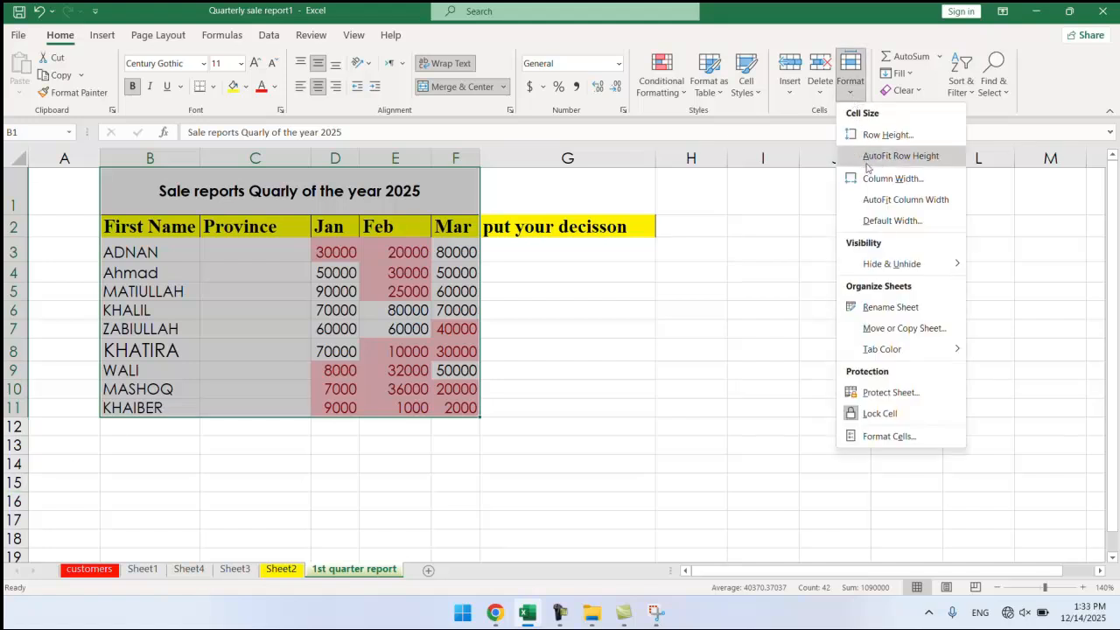
{"action": "left_click", "coordinate": [877, 415]}
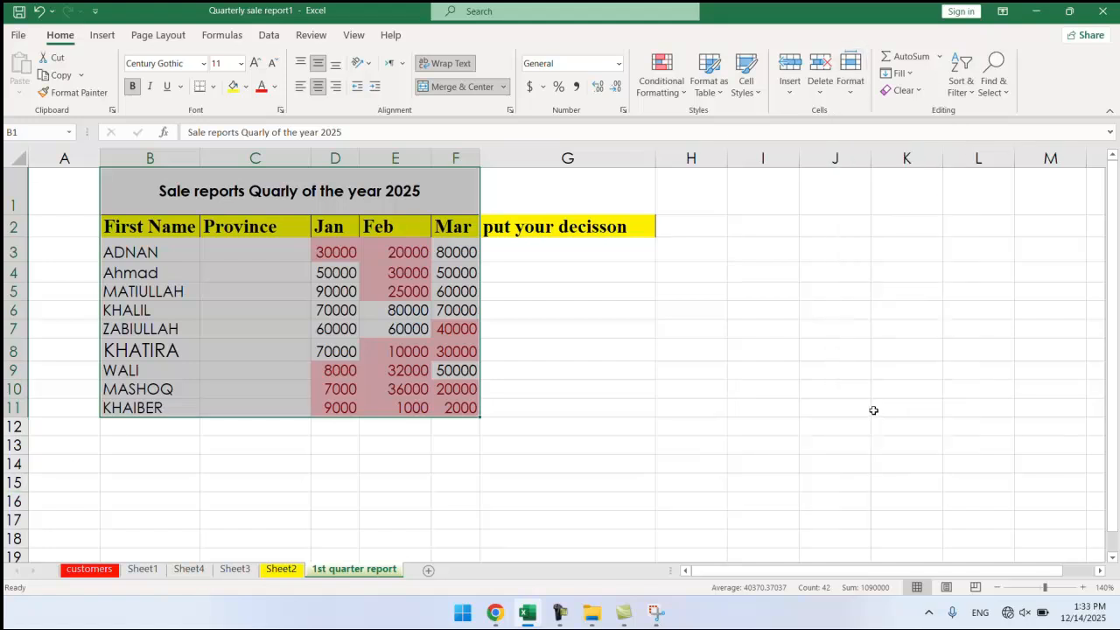
Protect the sheet with a password and confirm the re-entered password.
{"action": "left_click", "coordinate": [850, 74]}
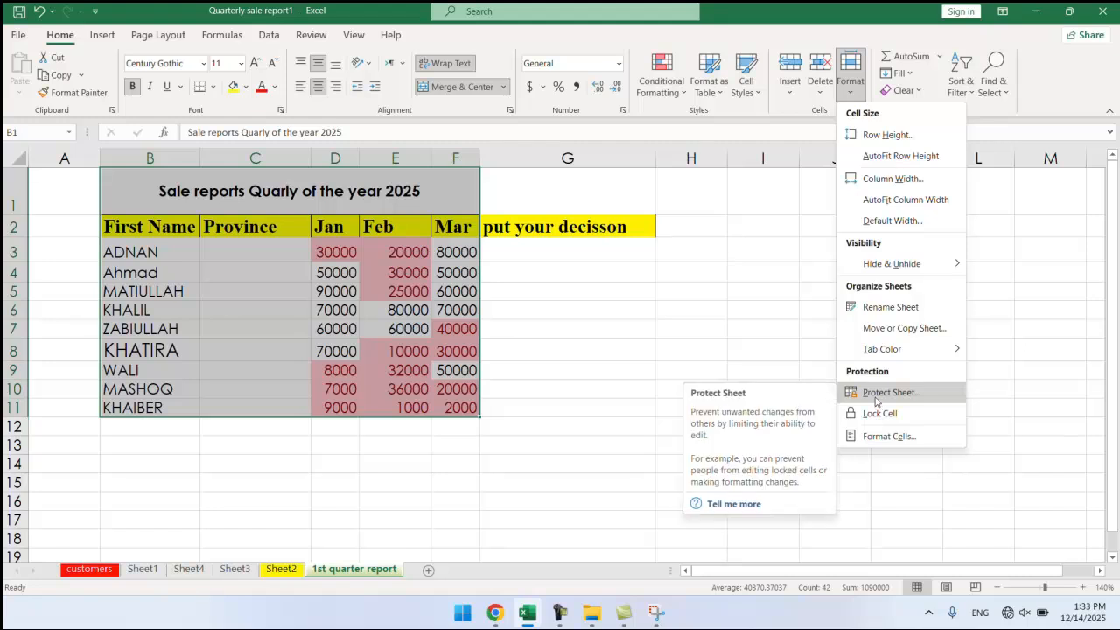
{"action": "left_click", "coordinate": [876, 395]}
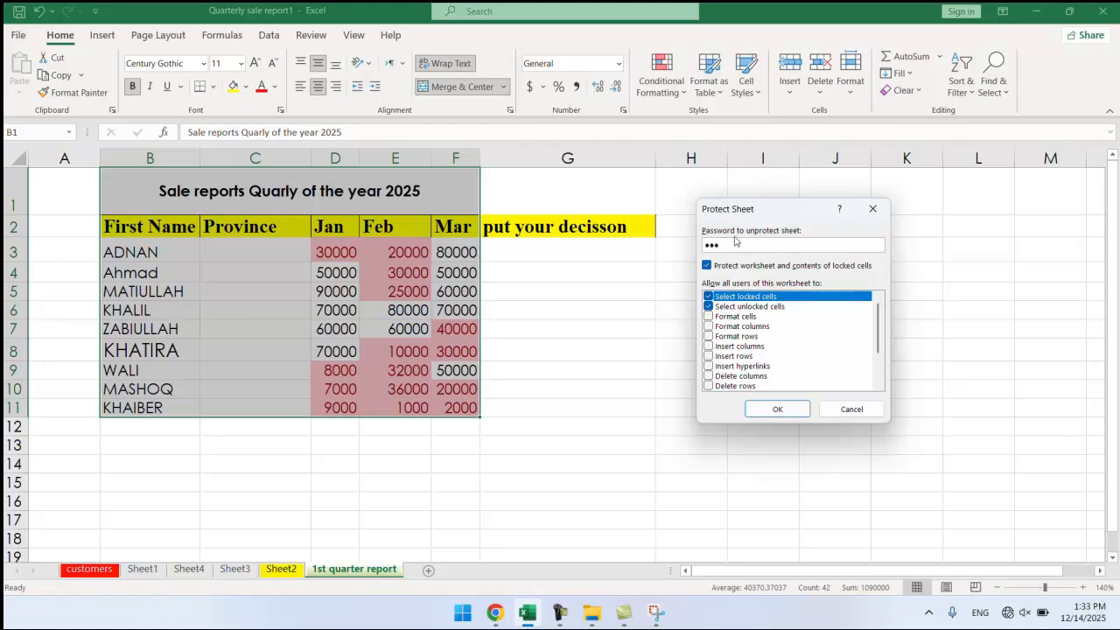
{"action": "left_click", "coordinate": [778, 409]}
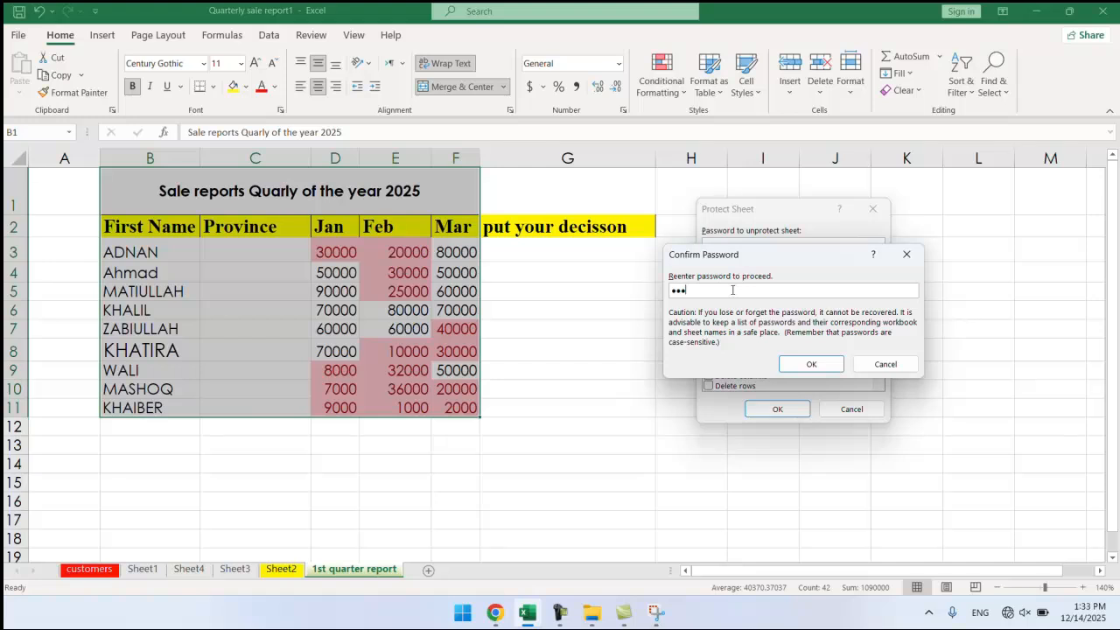
{"action": "left_click", "coordinate": [811, 364]}
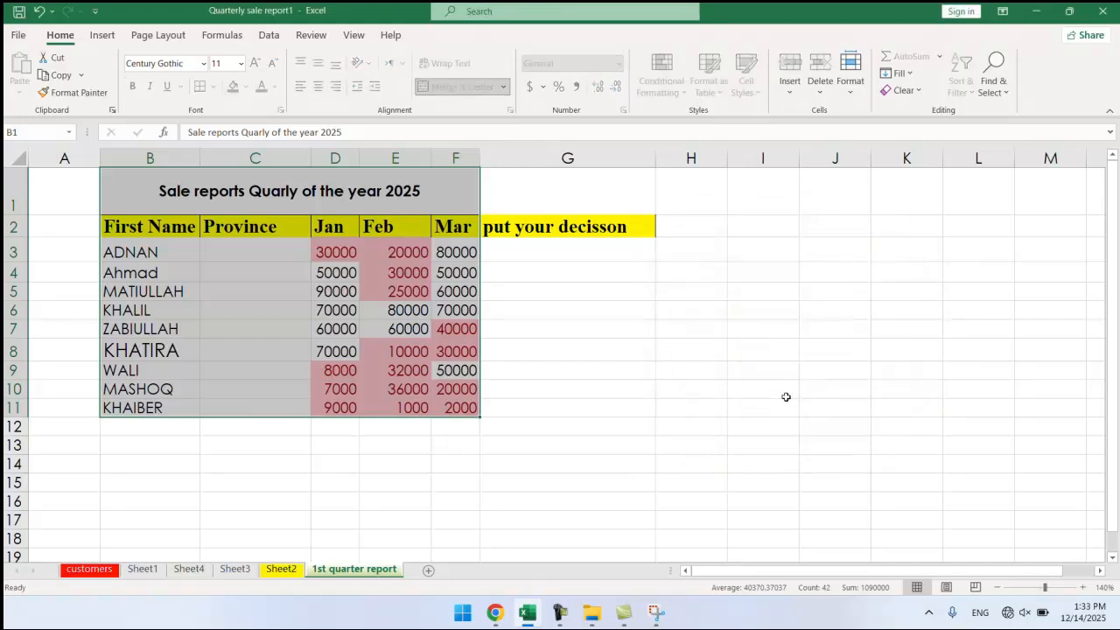
Try editing G5 and F3 on the protected sheet, dismissing the protection warning.
{"action": "left_click", "coordinate": [496, 293]}
{"action": "double_click", "coordinate": [525, 296]}
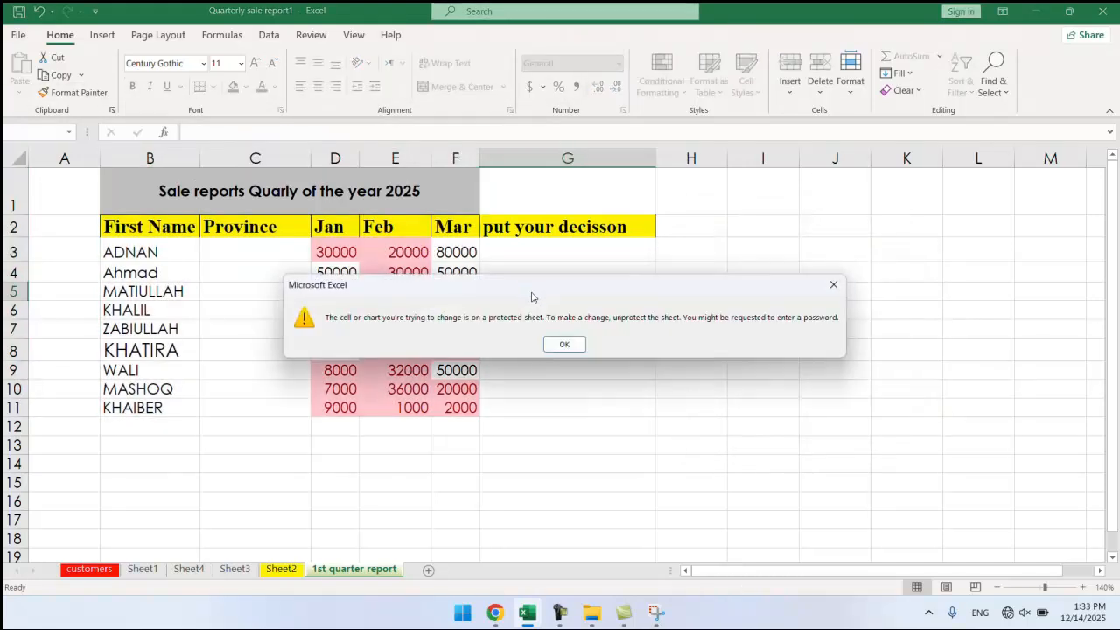
{"action": "left_click", "coordinate": [565, 345]}
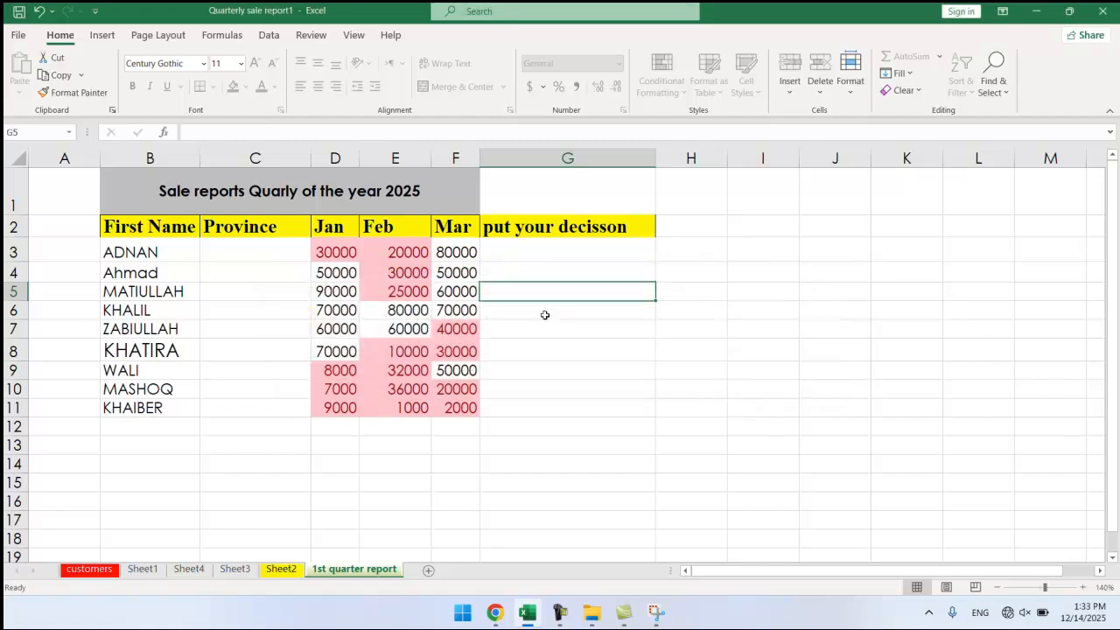
{"action": "left_click", "coordinate": [494, 253]}
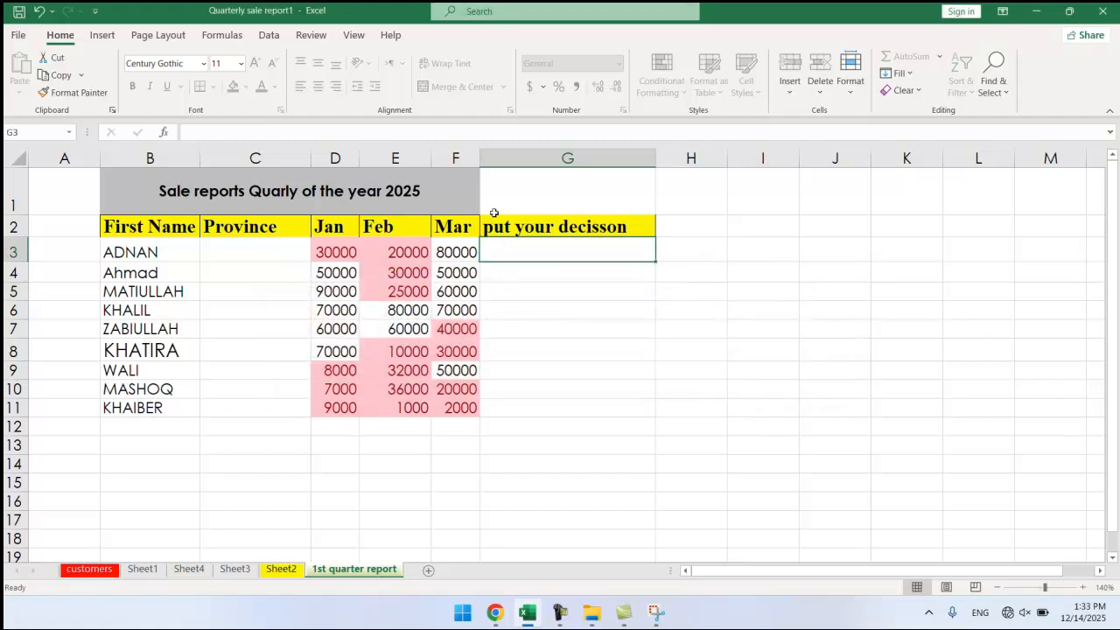
{"action": "left_click", "coordinate": [443, 261]}
{"action": "type", "text": "i"}
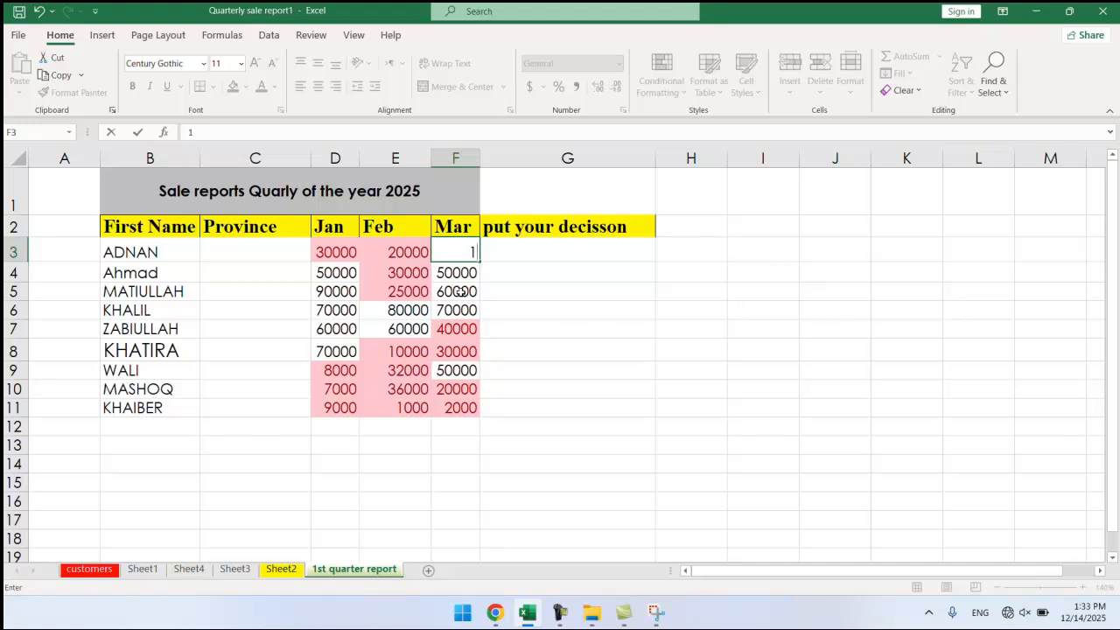
{"action": "type", "text": "8000"}
{"action": "left_click", "coordinate": [553, 307]}
{"action": "left_click", "coordinate": [460, 259]}
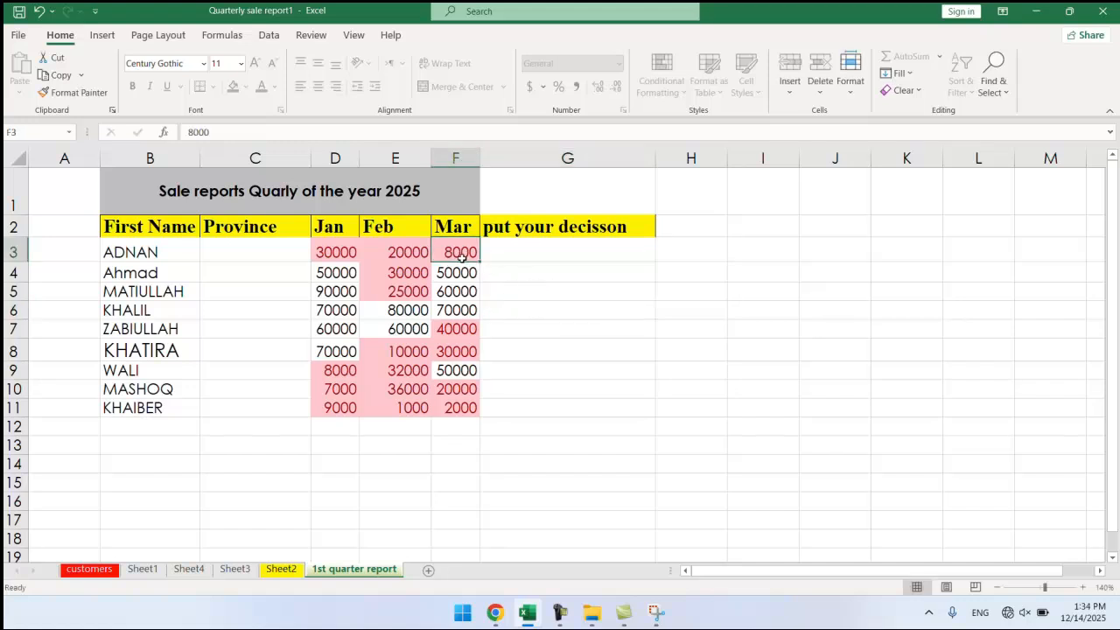
Unprotect the sheet with its password via Home > Format > Unprotect Sheet.
{"action": "left_click", "coordinate": [850, 77]}
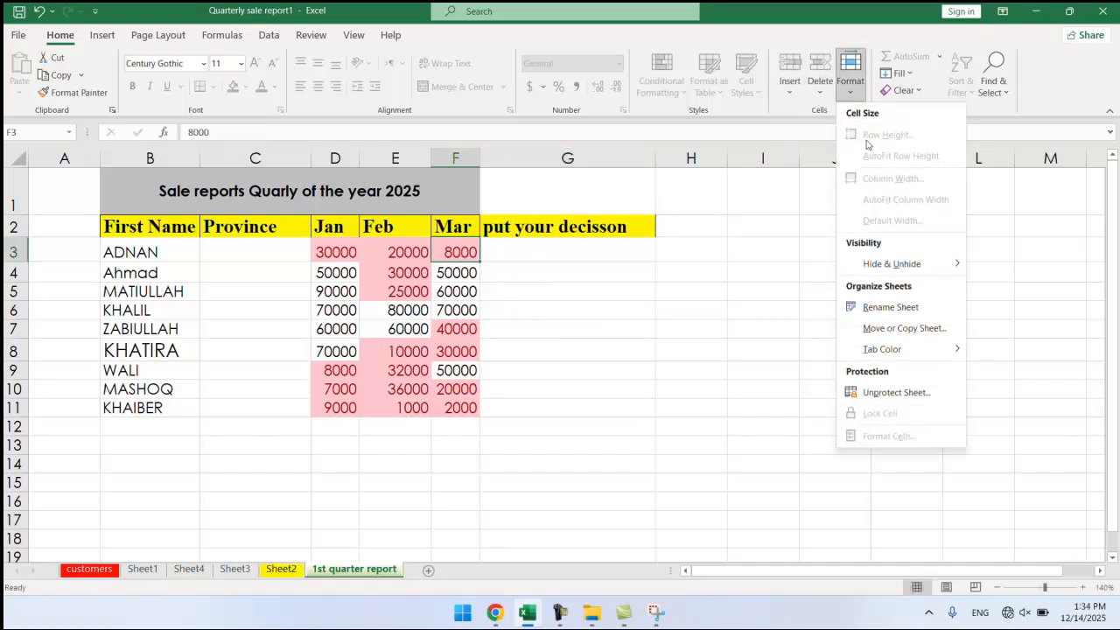
{"action": "left_click", "coordinate": [888, 392]}
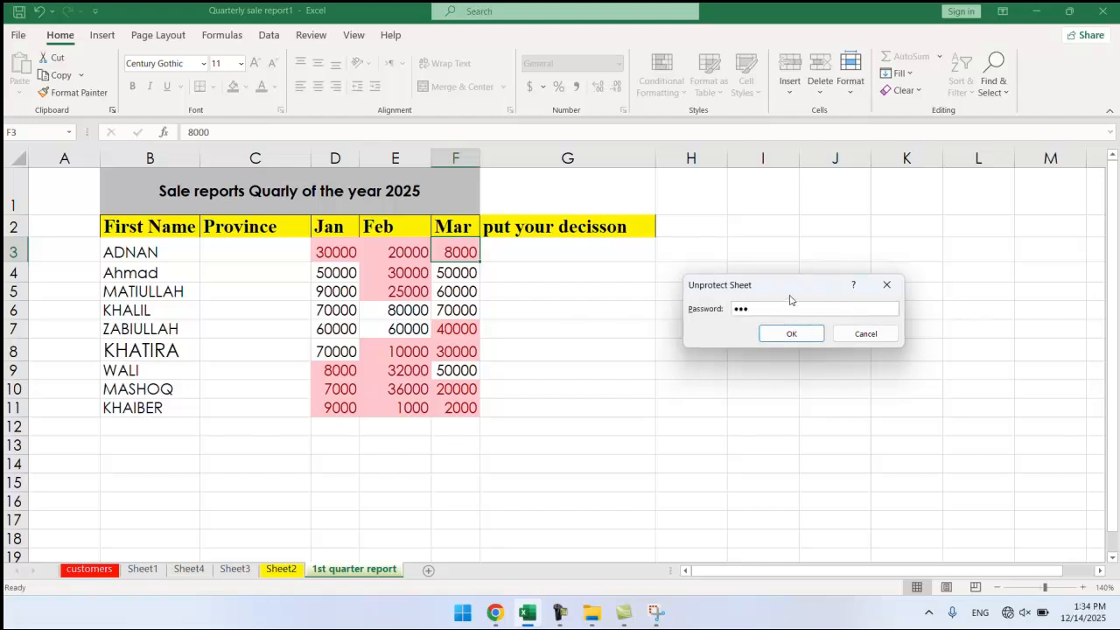
{"action": "left_click", "coordinate": [791, 333]}
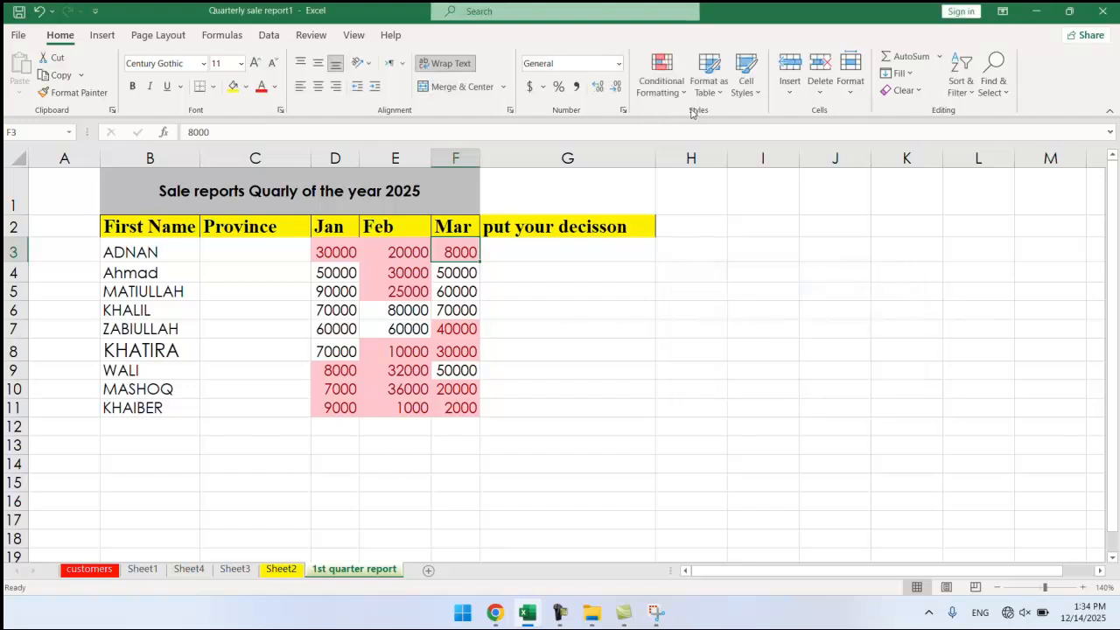
{"action": "left_click", "coordinate": [580, 269]}
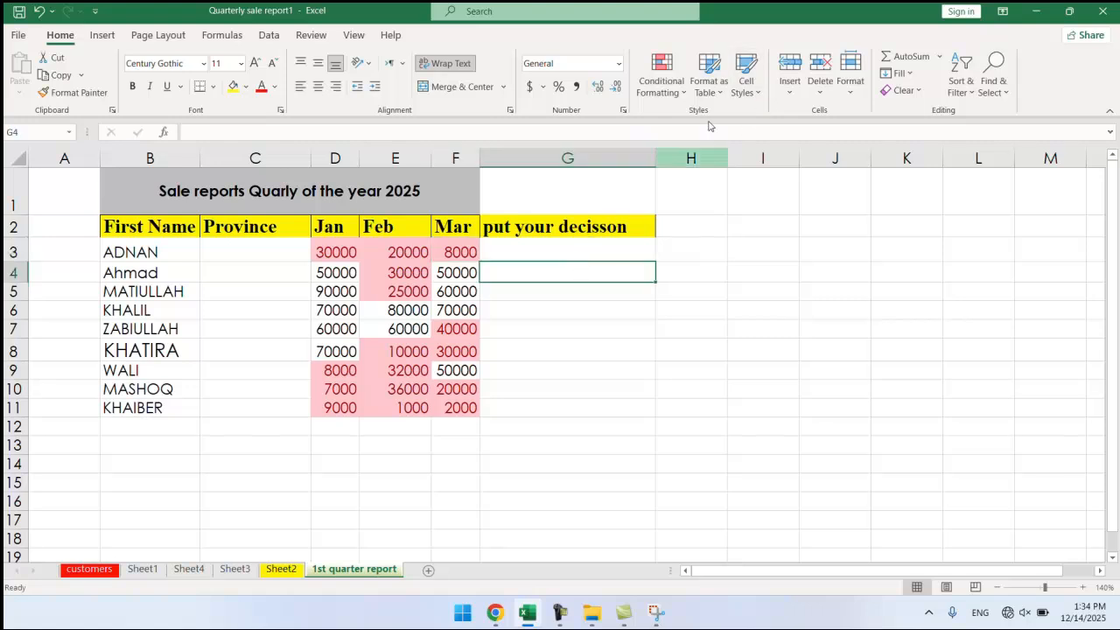
Lock the sales table cells B1:F11 via Format > Lock Cell.
{"action": "left_click", "coordinate": [850, 79]}
{"action": "key", "text": "Escape"}
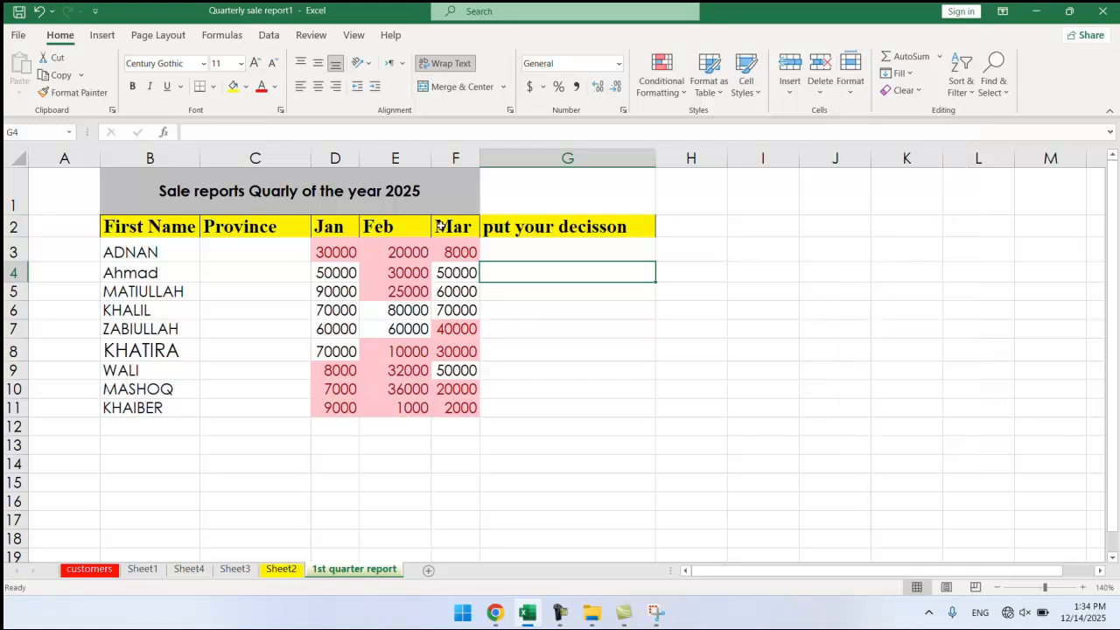
{"action": "left_click_drag", "start_coordinate": [464, 179], "coordinate": [455, 408]}
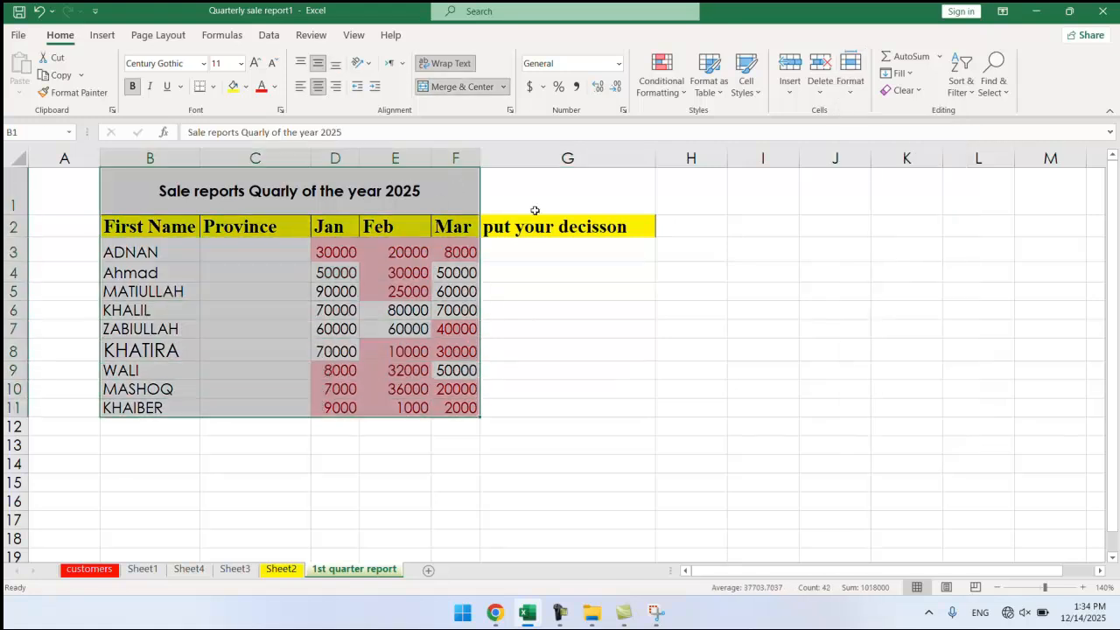
{"action": "left_click", "coordinate": [850, 77]}
{"action": "left_click", "coordinate": [870, 412]}
Protect the sheet with a password, confirming the re-entered password.
{"action": "left_click", "coordinate": [853, 83]}
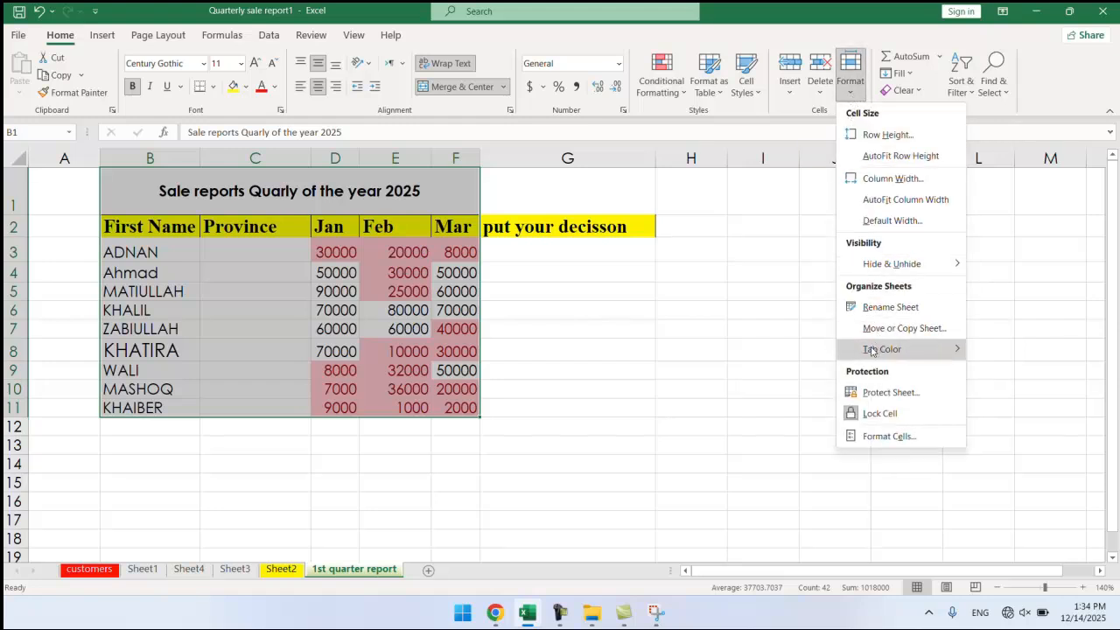
{"action": "mouse_move", "coordinate": [875, 348]}
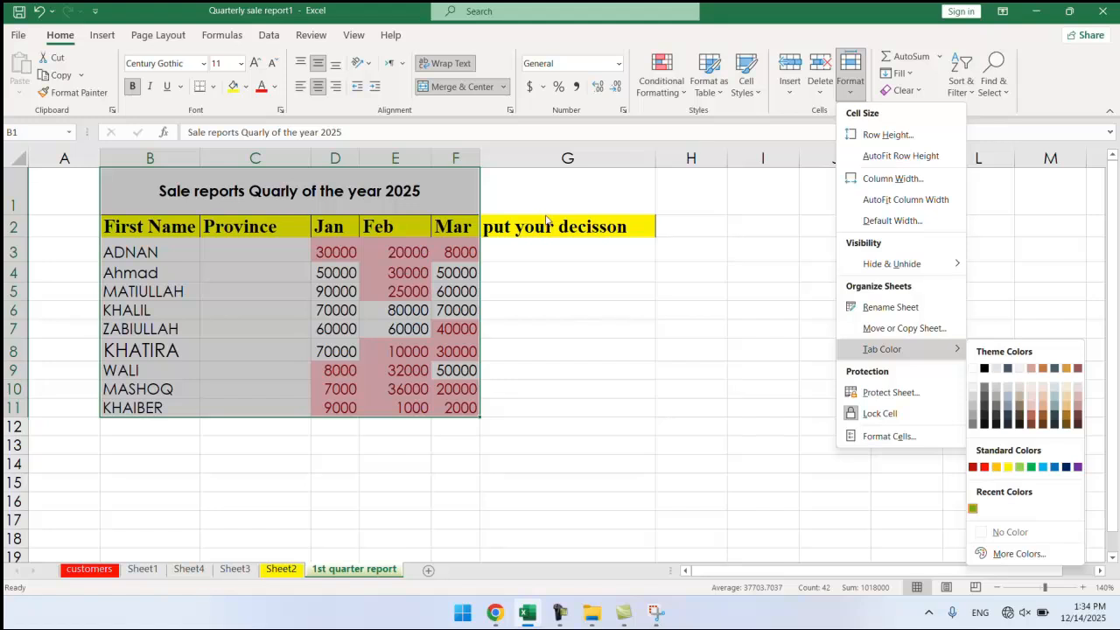
{"action": "left_click", "coordinate": [875, 392]}
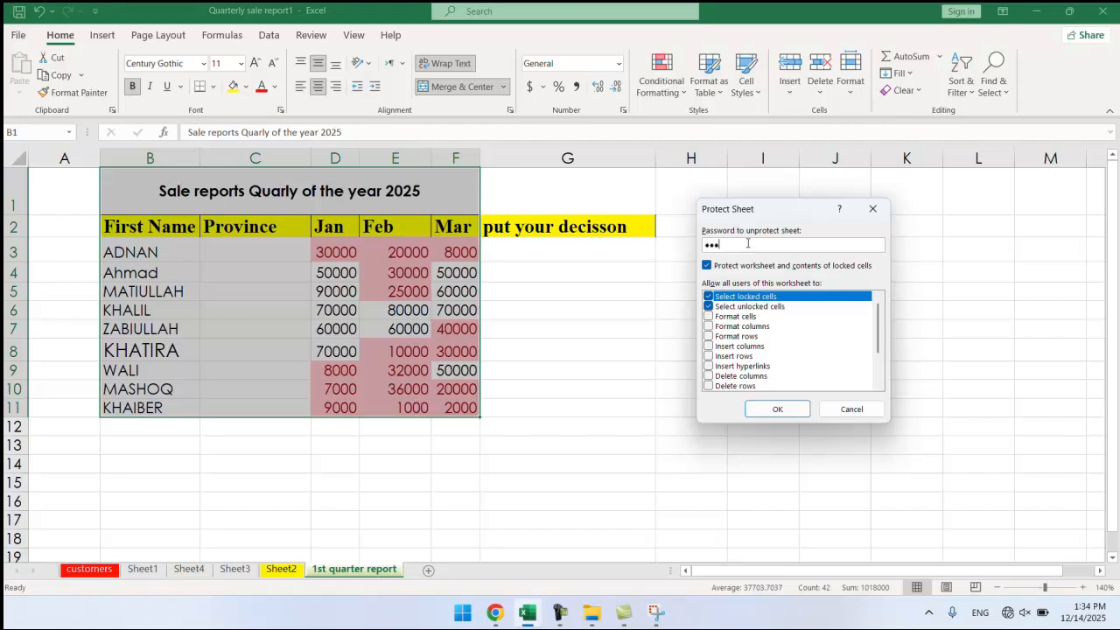
{"action": "left_click", "coordinate": [776, 409]}
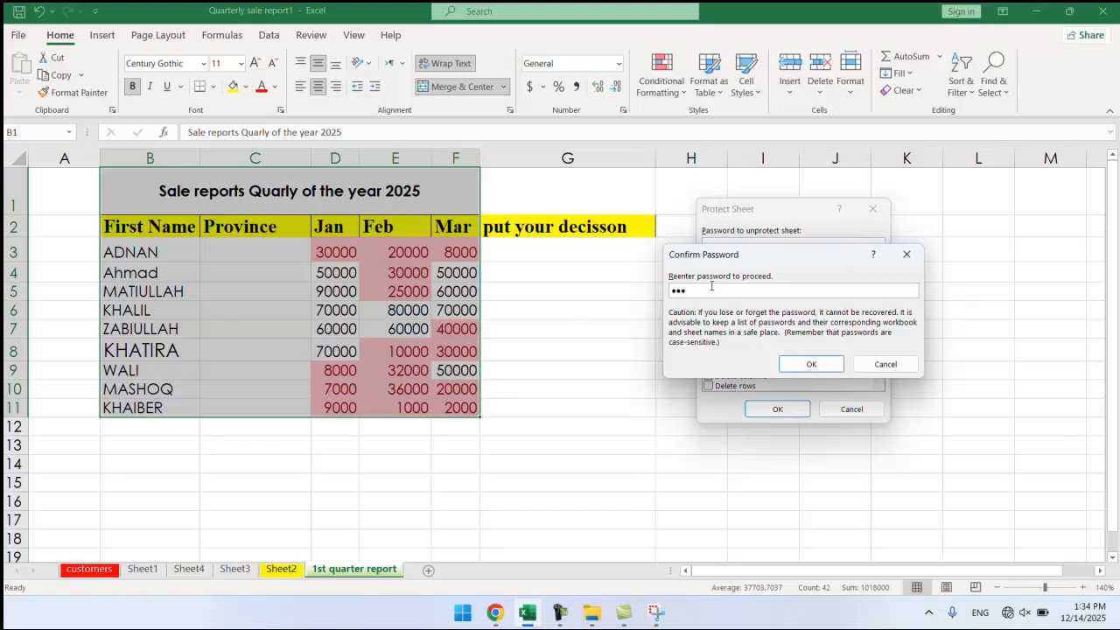
{"action": "left_click", "coordinate": [811, 364]}
{"action": "left_click", "coordinate": [513, 291]}
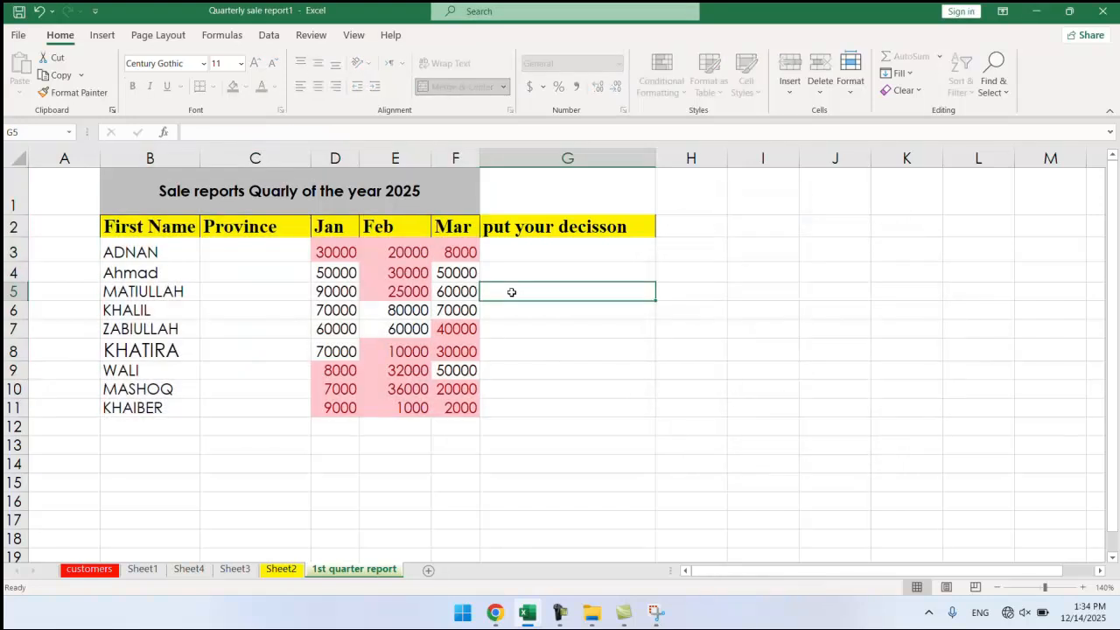
{"action": "key", "text": "a"}
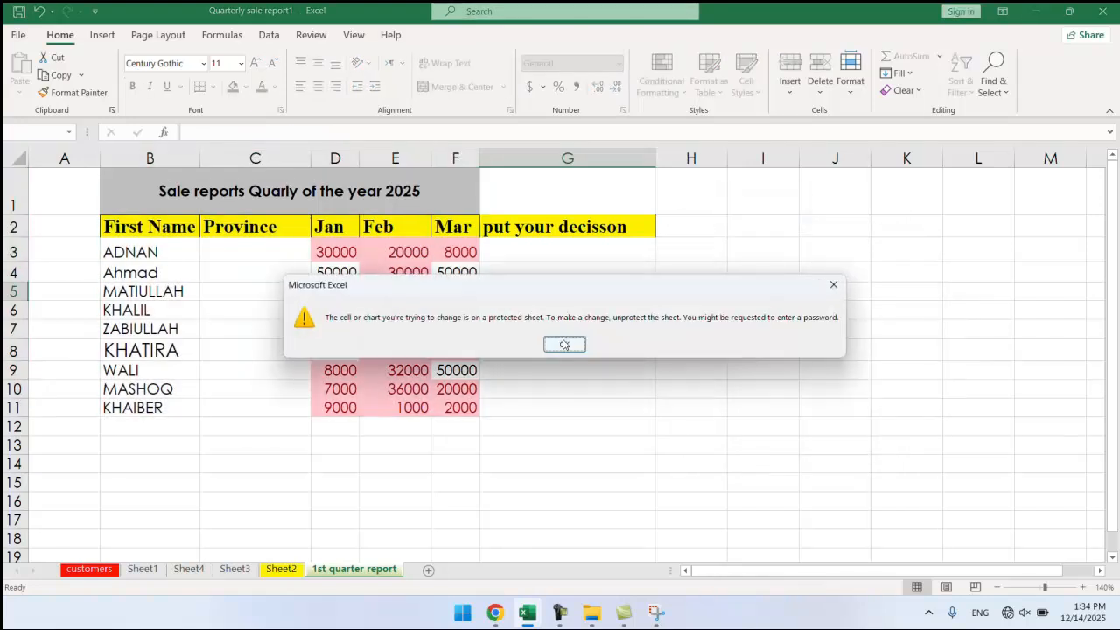
{"action": "left_click", "coordinate": [565, 343]}
{"action": "double_click", "coordinate": [453, 293]}
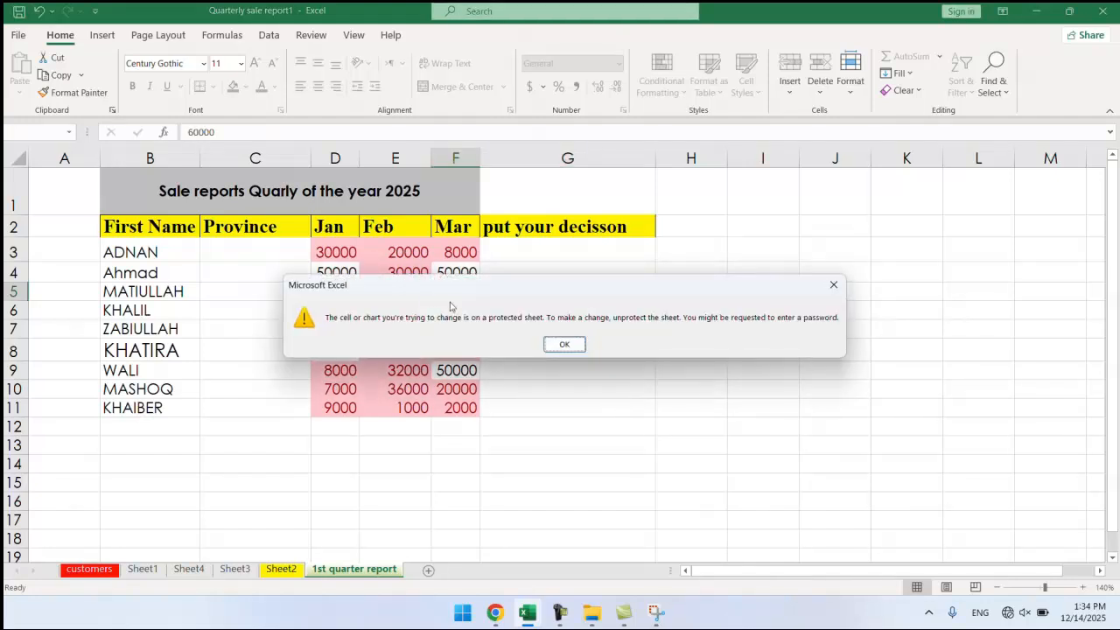
{"action": "left_click", "coordinate": [562, 343]}
{"action": "double_click", "coordinate": [407, 309]}
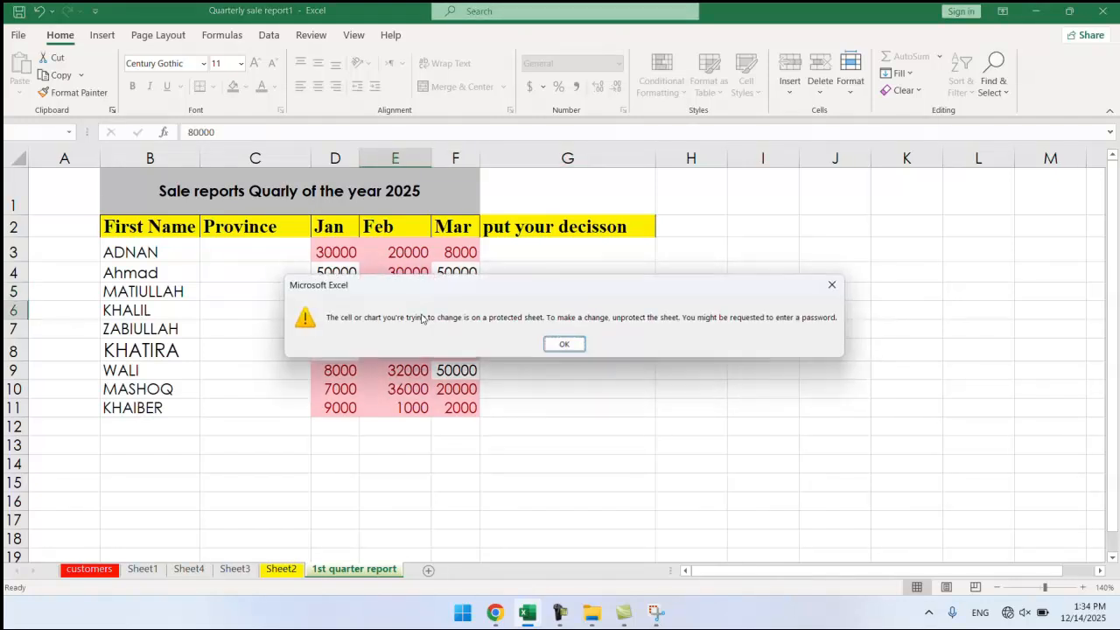
{"action": "left_click", "coordinate": [565, 345]}
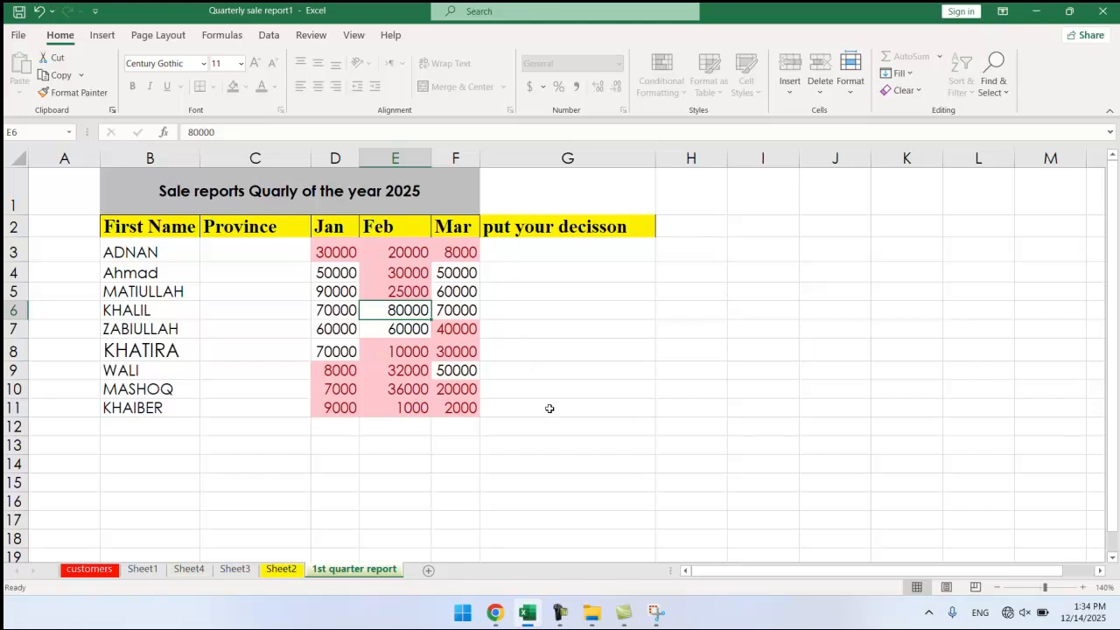
{"action": "left_click_drag", "start_coordinate": [442, 254], "coordinate": [340, 408]}
{"action": "left_click", "coordinate": [403, 326]}
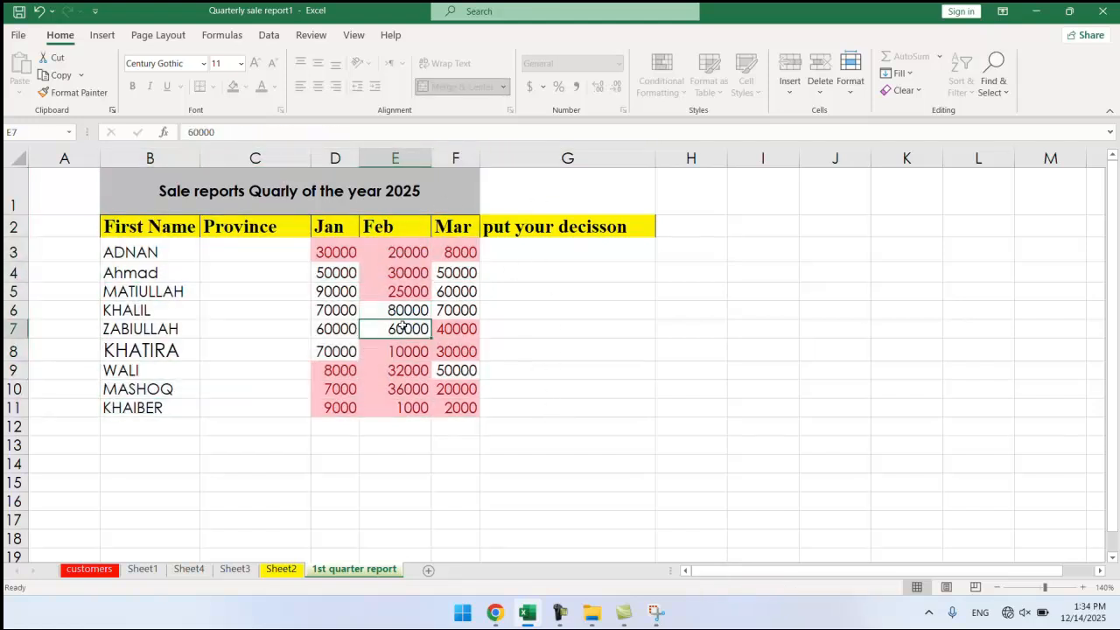
{"action": "left_click", "coordinate": [615, 261]}
{"action": "left_click", "coordinate": [535, 288]}
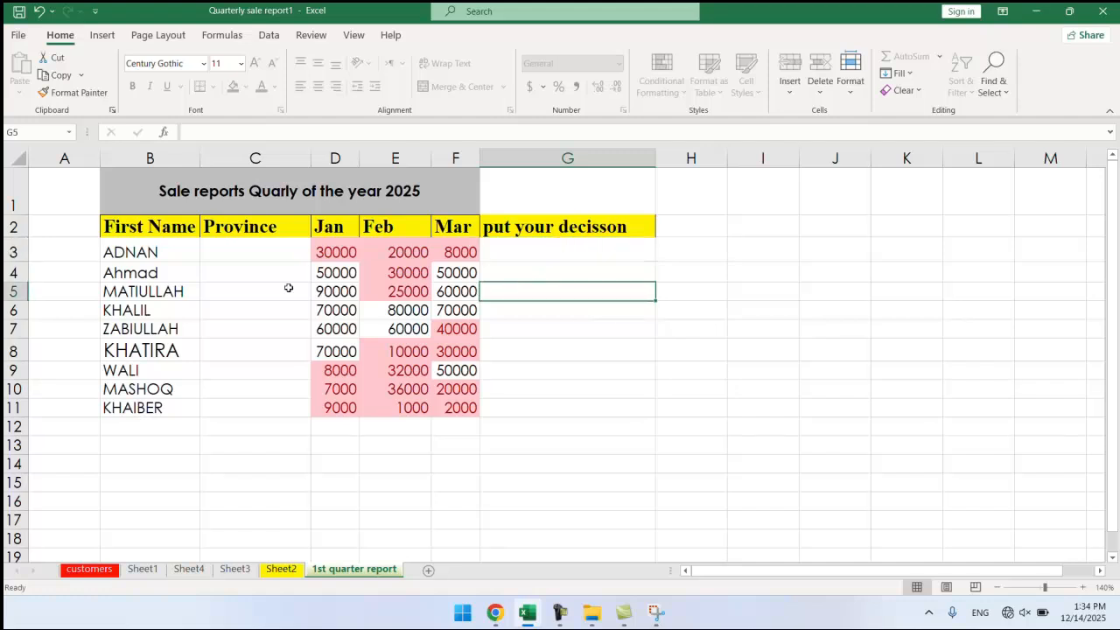
{"action": "left_click", "coordinate": [197, 284]}
{"action": "left_click_drag", "start_coordinate": [481, 185], "coordinate": [303, 405]}
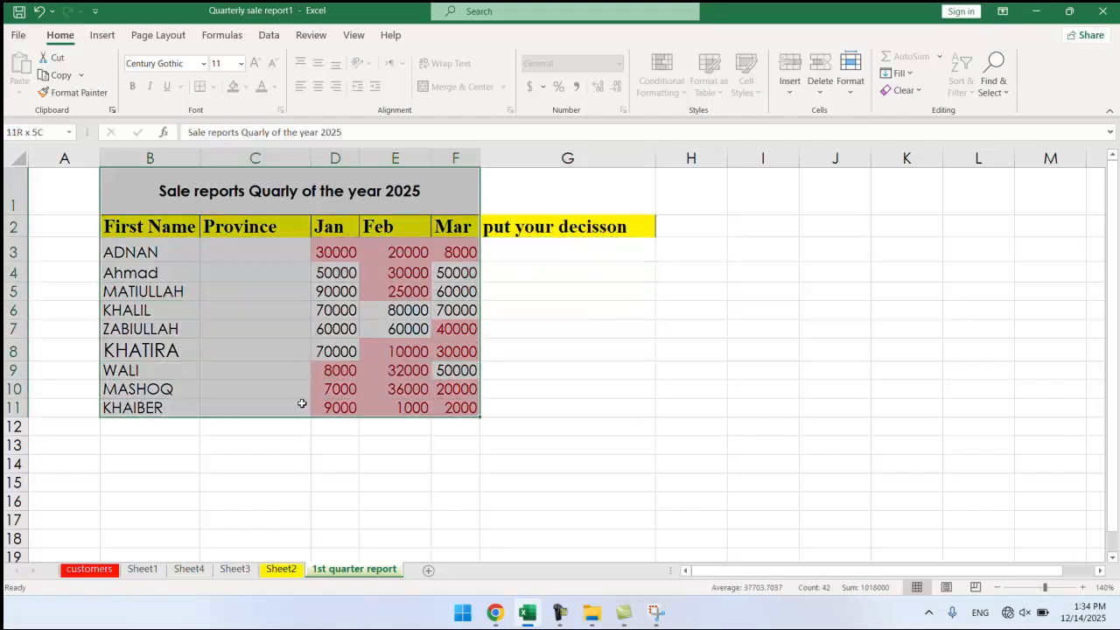
Unprotect the 1st quarter report sheet using its password.
{"action": "left_click", "coordinate": [850, 74]}
{"action": "left_click", "coordinate": [872, 398]}
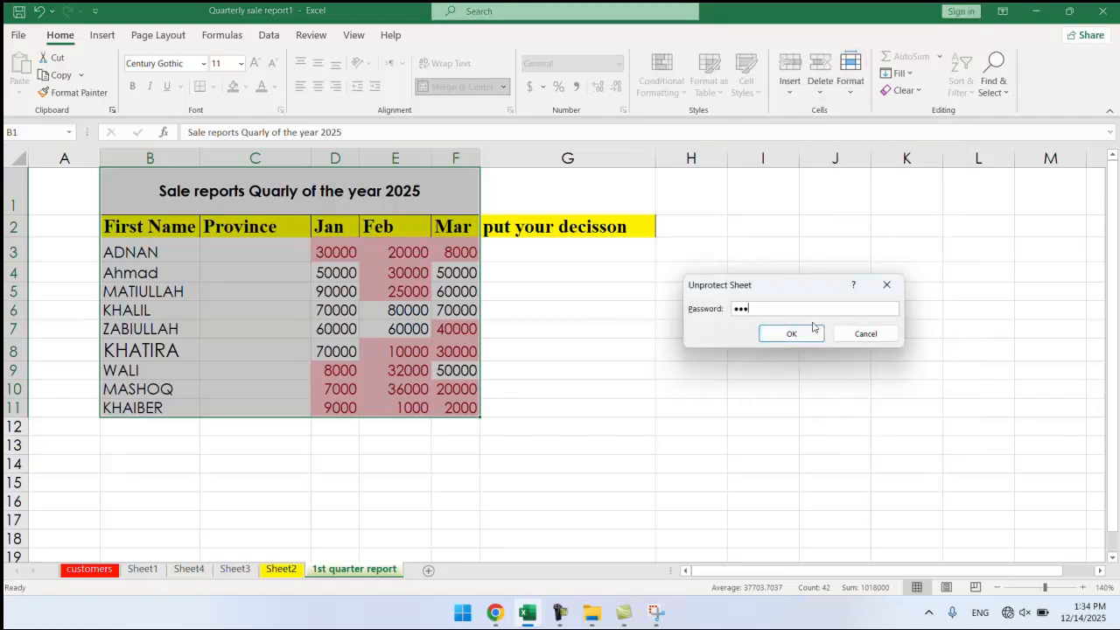
{"action": "left_click", "coordinate": [783, 335]}
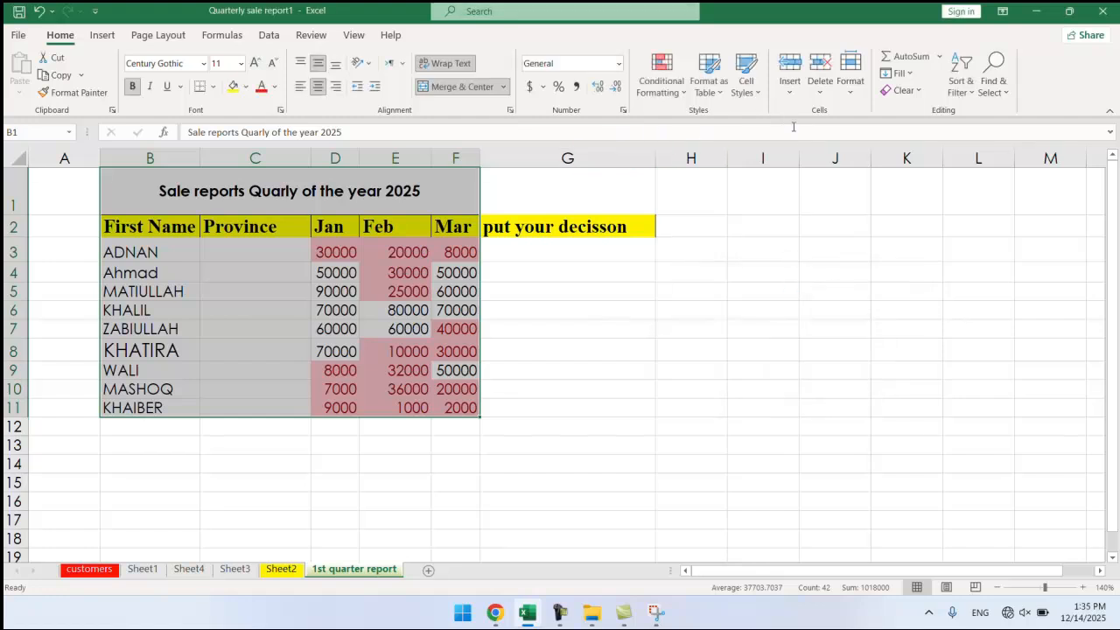
{"action": "left_click", "coordinate": [506, 325]}
Select the entire worksheet and toggle off cell locking for all cells.
{"action": "left_click_drag", "start_coordinate": [452, 187], "coordinate": [237, 421]}
{"action": "left_click_drag", "start_coordinate": [561, 192], "coordinate": [506, 215]}
{"action": "left_click", "coordinate": [18, 172]}
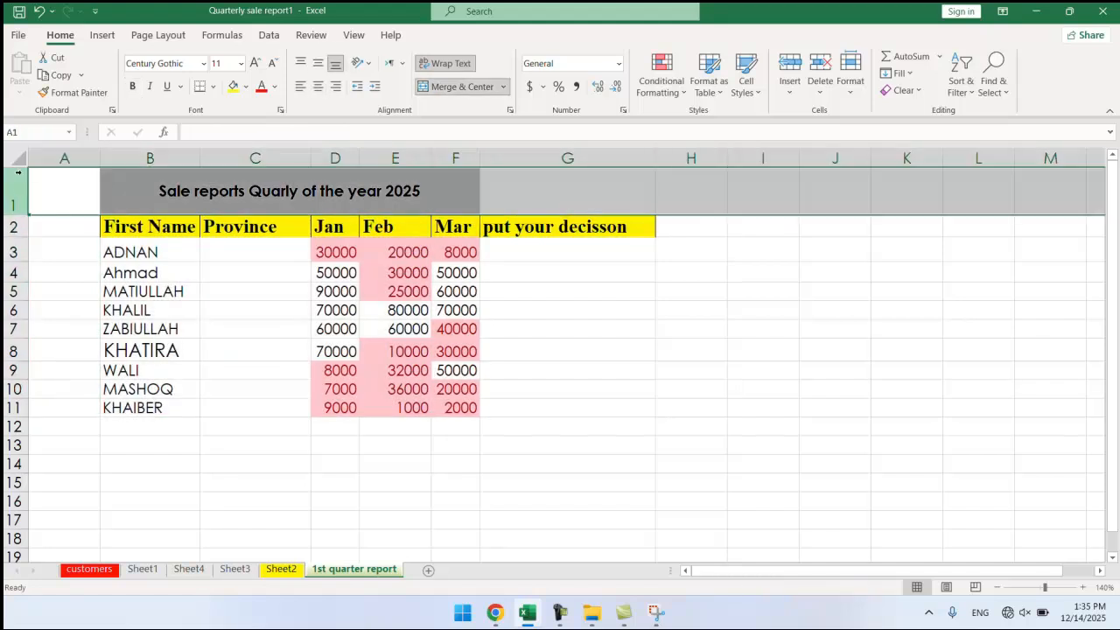
{"action": "left_click", "coordinate": [55, 157]}
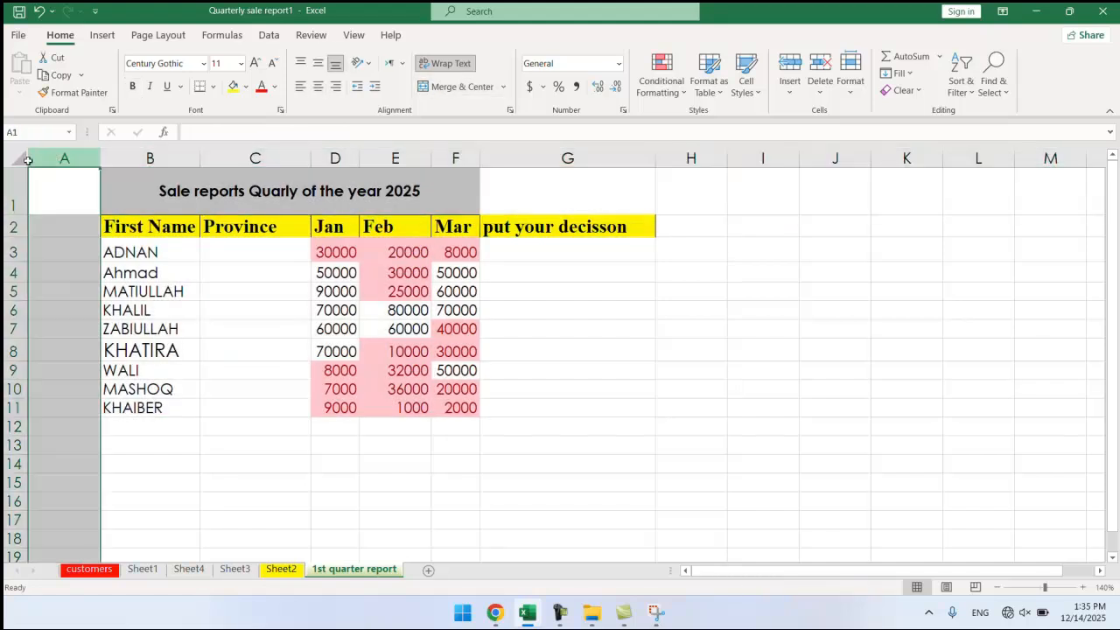
{"action": "left_click", "coordinate": [25, 160]}
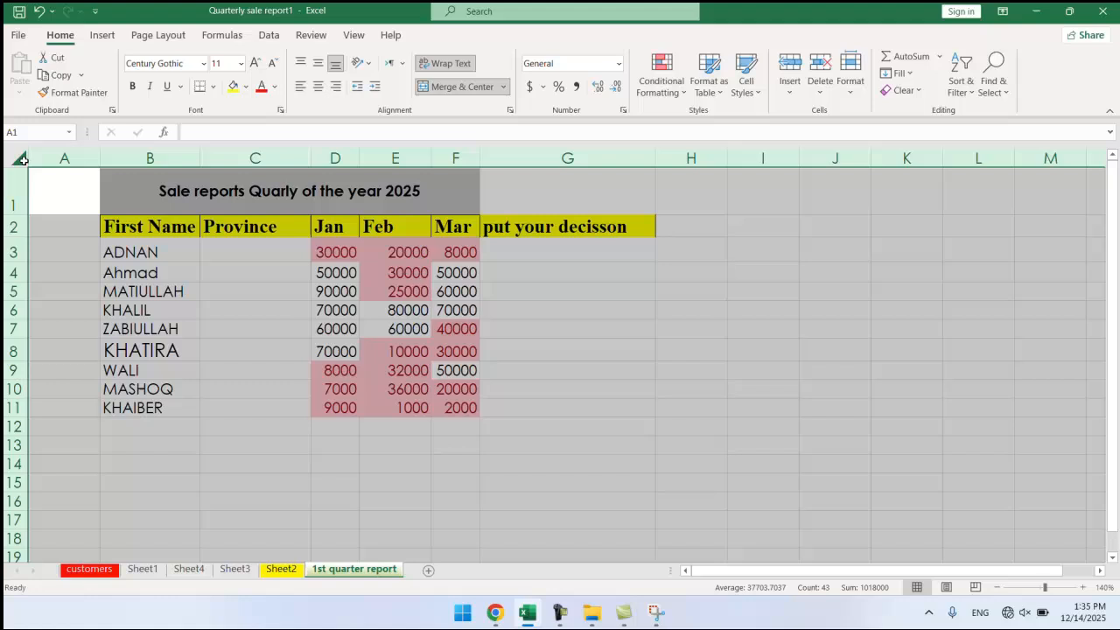
{"action": "left_click", "coordinate": [846, 98]}
{"action": "left_click", "coordinate": [901, 413]}
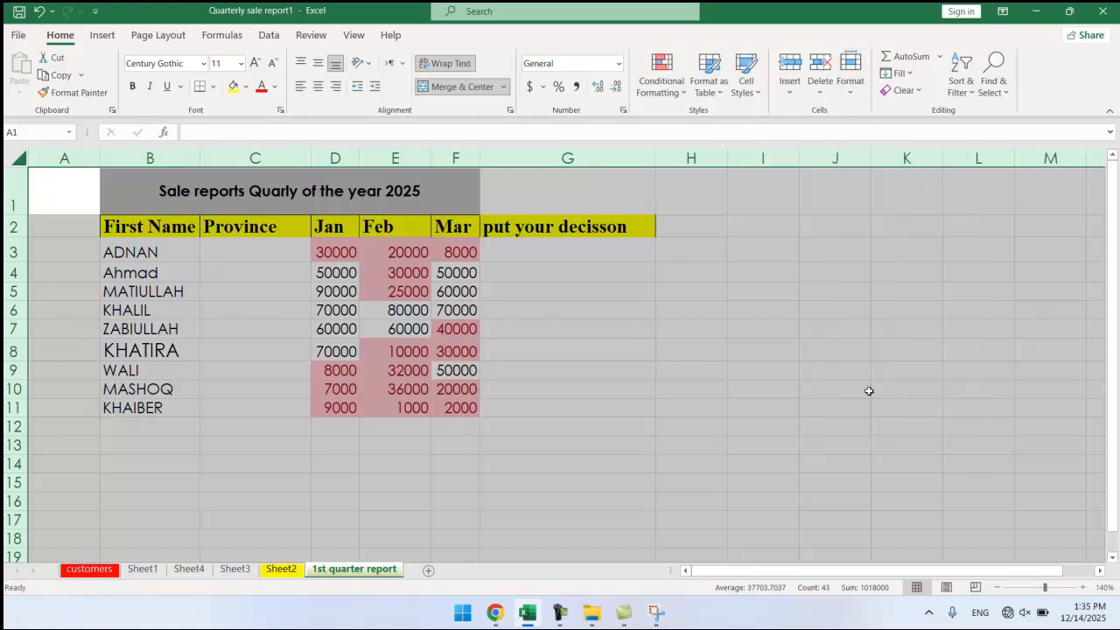
{"action": "left_click", "coordinate": [587, 295]}
Re-lock only the sales table cells B1:F11.
{"action": "left_click_drag", "start_coordinate": [449, 190], "coordinate": [302, 407]}
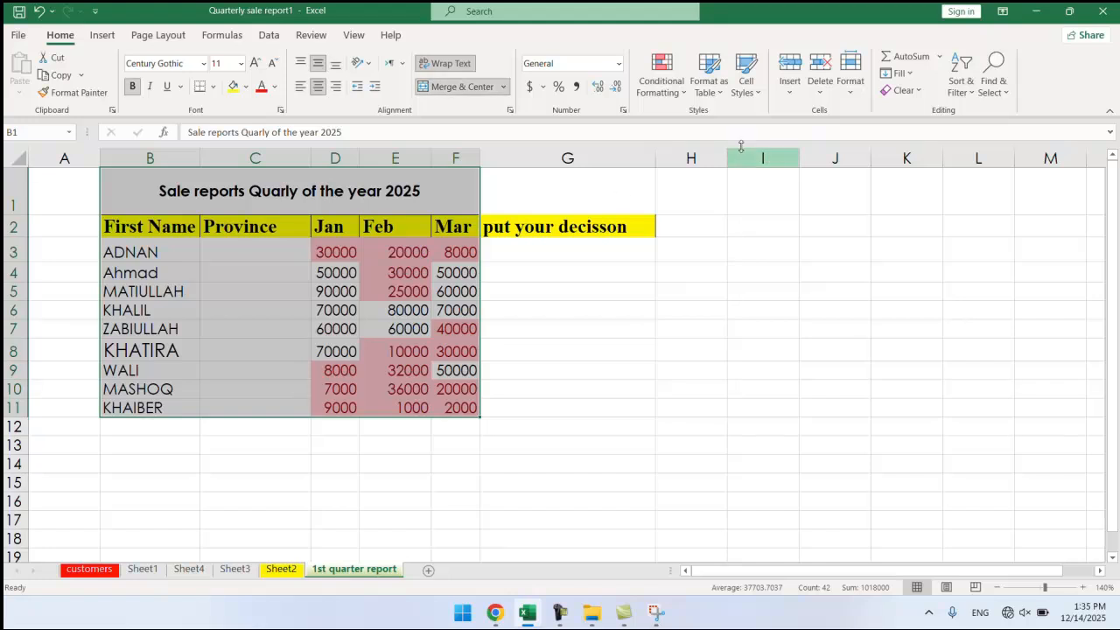
{"action": "left_click", "coordinate": [849, 88]}
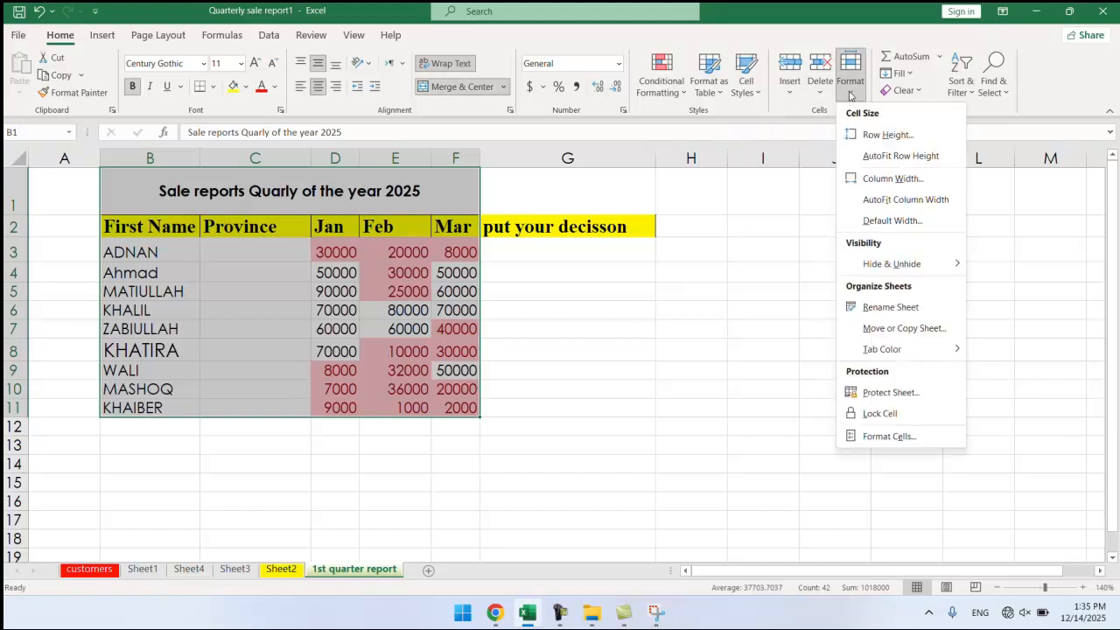
{"action": "left_click", "coordinate": [890, 414]}
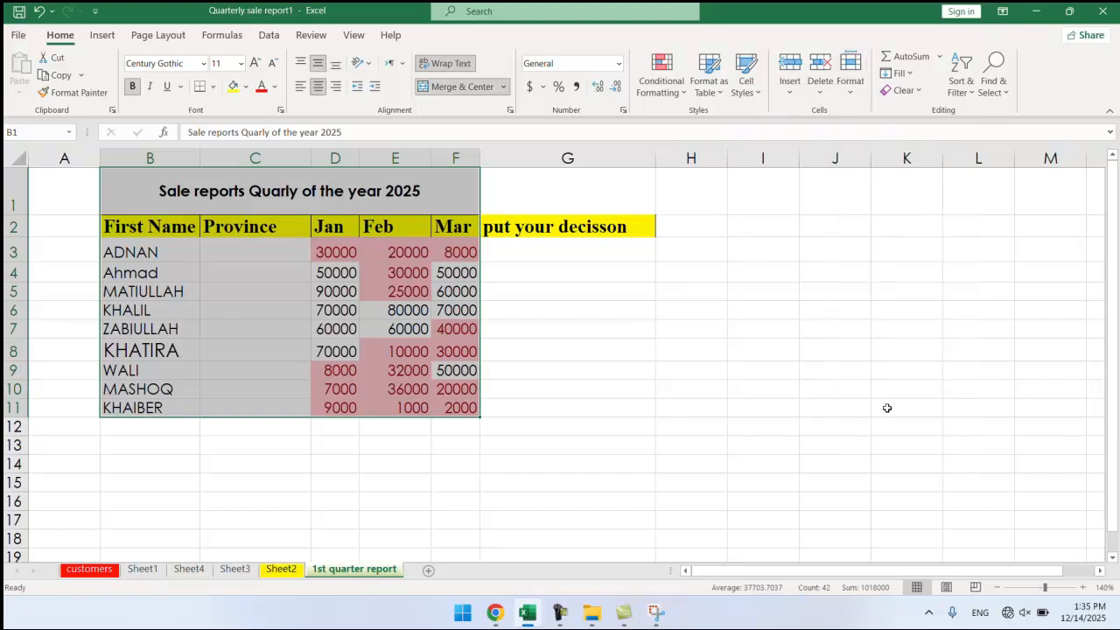
{"action": "left_click", "coordinate": [853, 92]}
Protect the sheet via Format > Protect Sheet with a password, confirming it again.
{"action": "left_click", "coordinate": [866, 395]}
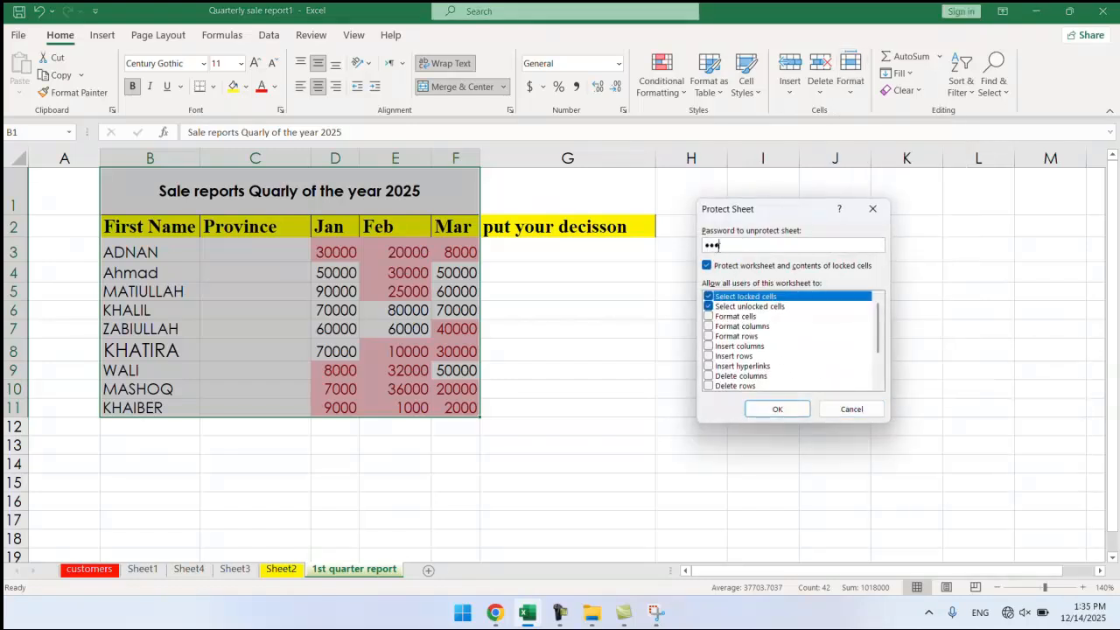
{"action": "left_click", "coordinate": [757, 411]}
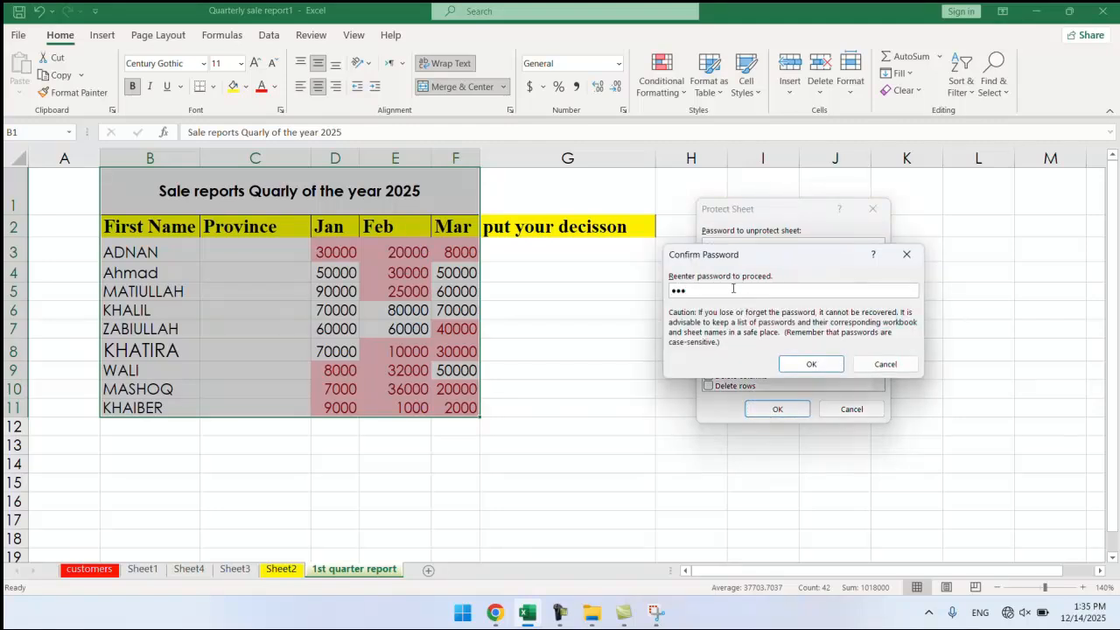
{"action": "left_click", "coordinate": [791, 364]}
Enter test text 'rr', 'sfsfsfsf' and 'sfdsf' into column G cells G6, G3 and G4.
{"action": "left_click", "coordinate": [502, 312]}
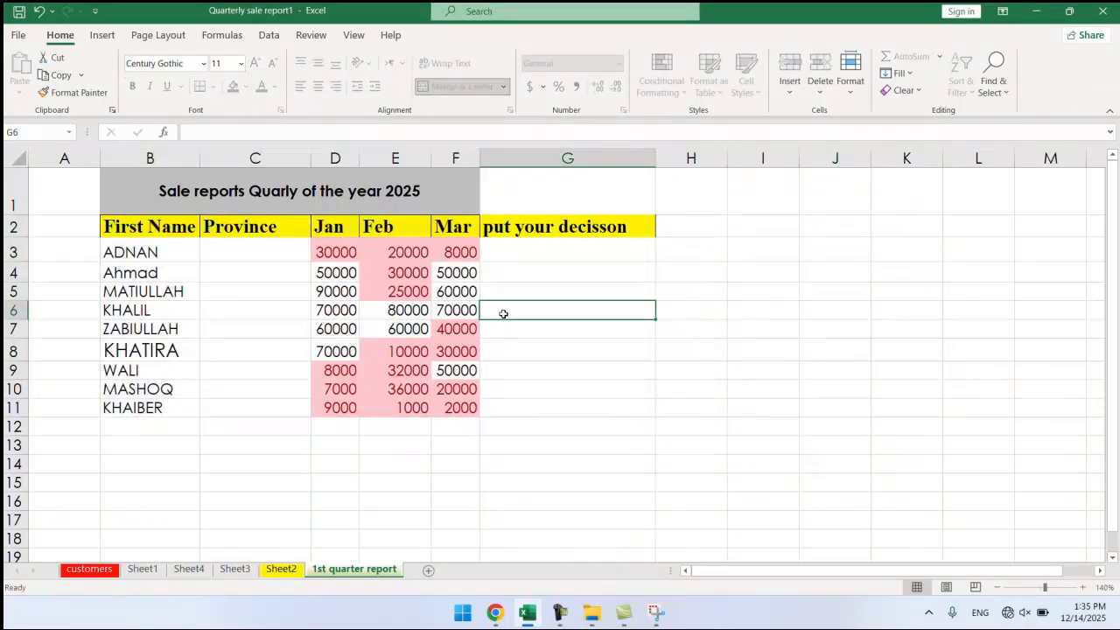
{"action": "type", "text": "rr"}
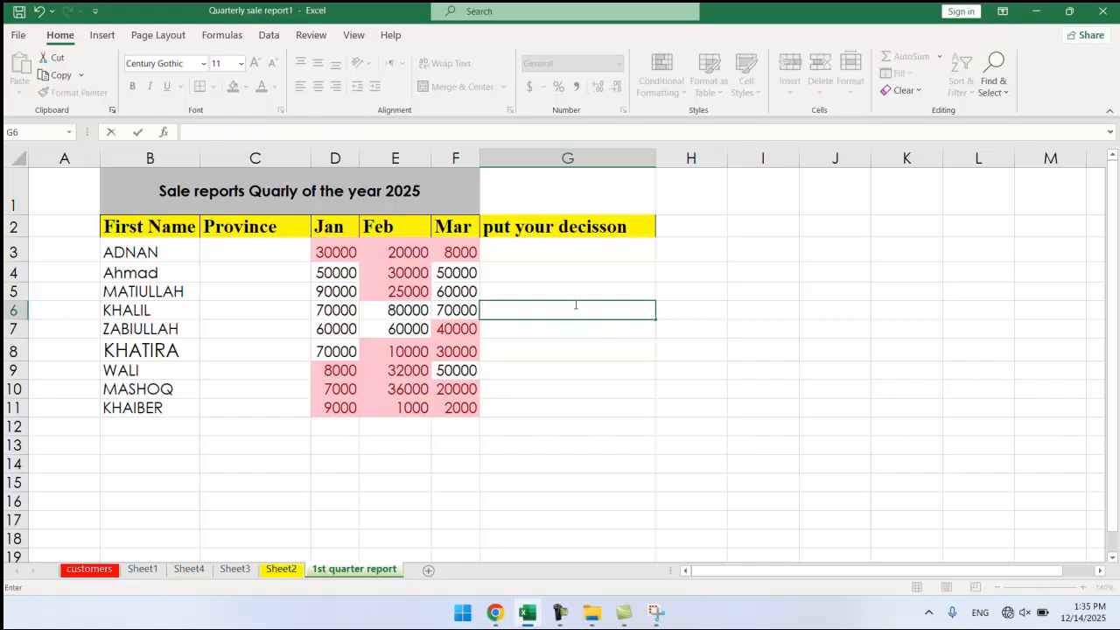
{"action": "left_click", "coordinate": [554, 279]}
{"action": "left_click", "coordinate": [520, 251]}
{"action": "type", "text": "sfsfs"}
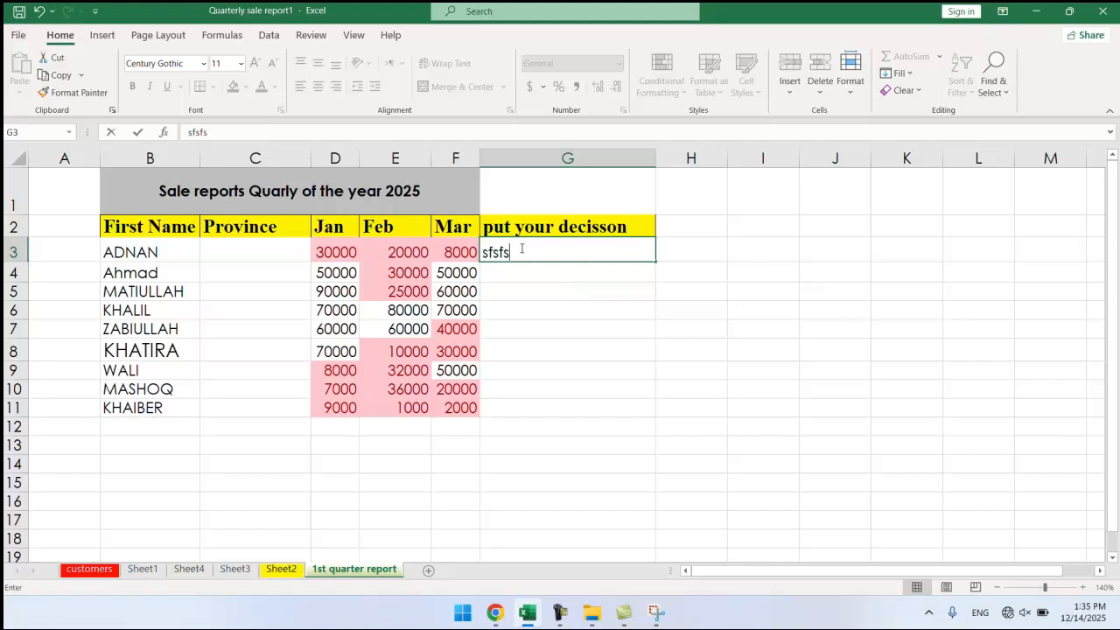
{"action": "type", "text": "fsfs"}
{"action": "left_click", "coordinate": [534, 299]}
{"action": "left_click", "coordinate": [531, 278]}
{"action": "type", "text": "sfdsf"}
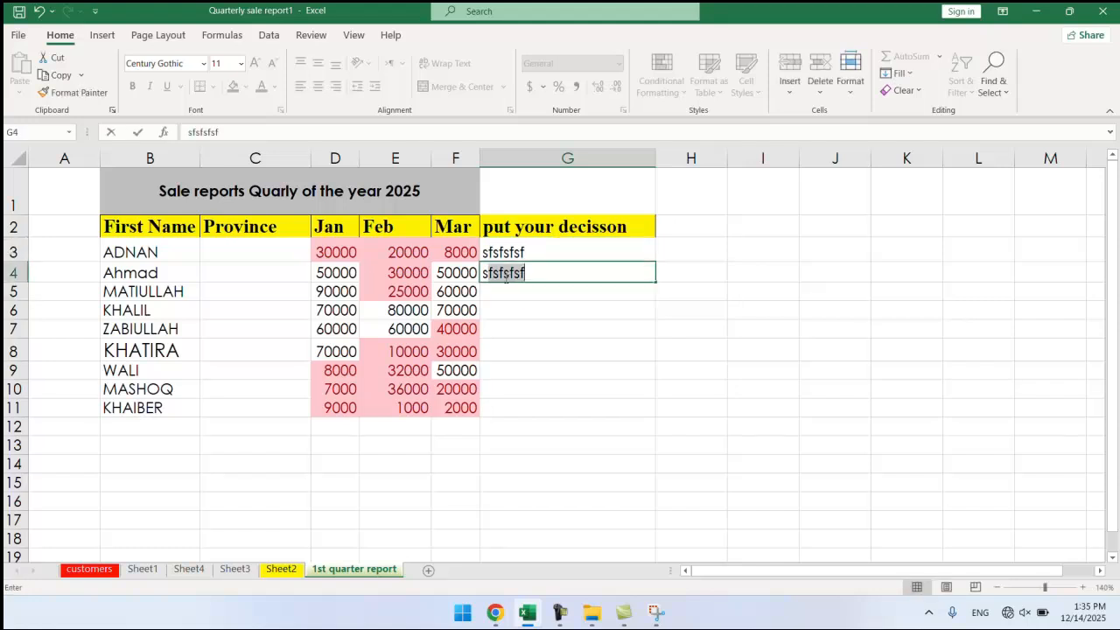
{"action": "left_click", "coordinate": [529, 308]}
Try editing locked cells F5, E4 and D5, dismissing each protected-sheet warning.
{"action": "double_click", "coordinate": [467, 292]}
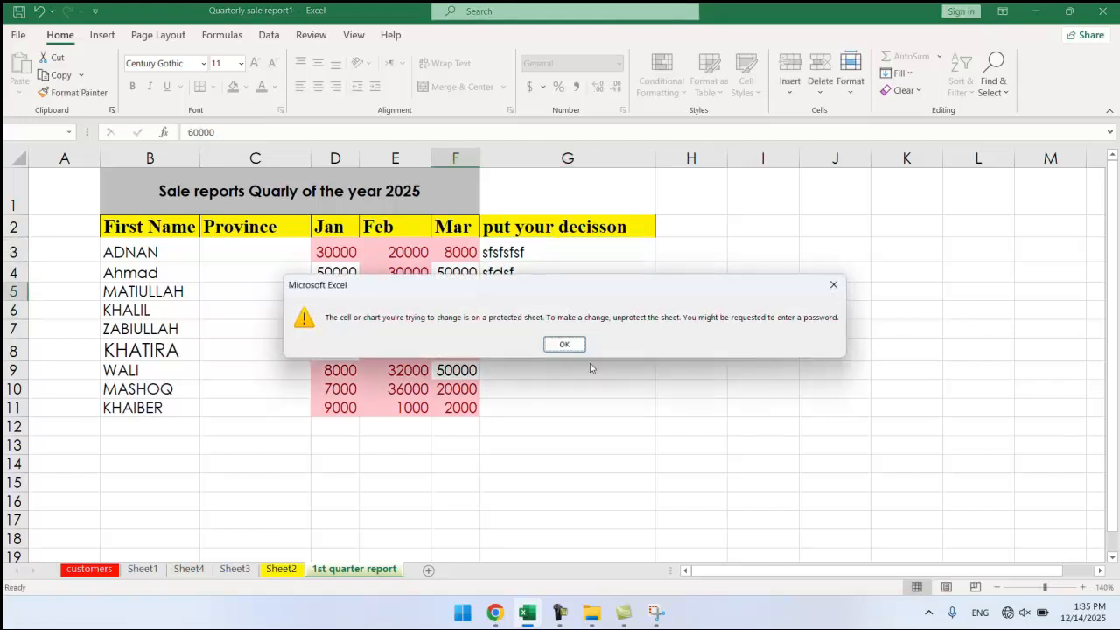
{"action": "left_click", "coordinate": [564, 345]}
{"action": "double_click", "coordinate": [398, 272]}
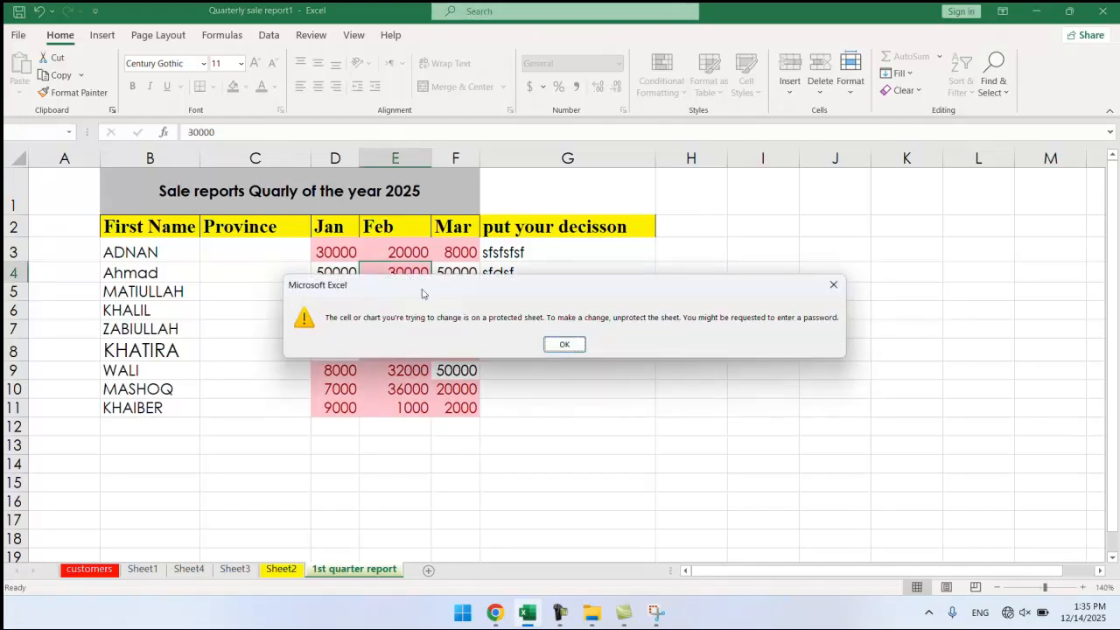
{"action": "left_click", "coordinate": [552, 347]}
{"action": "double_click", "coordinate": [339, 292]}
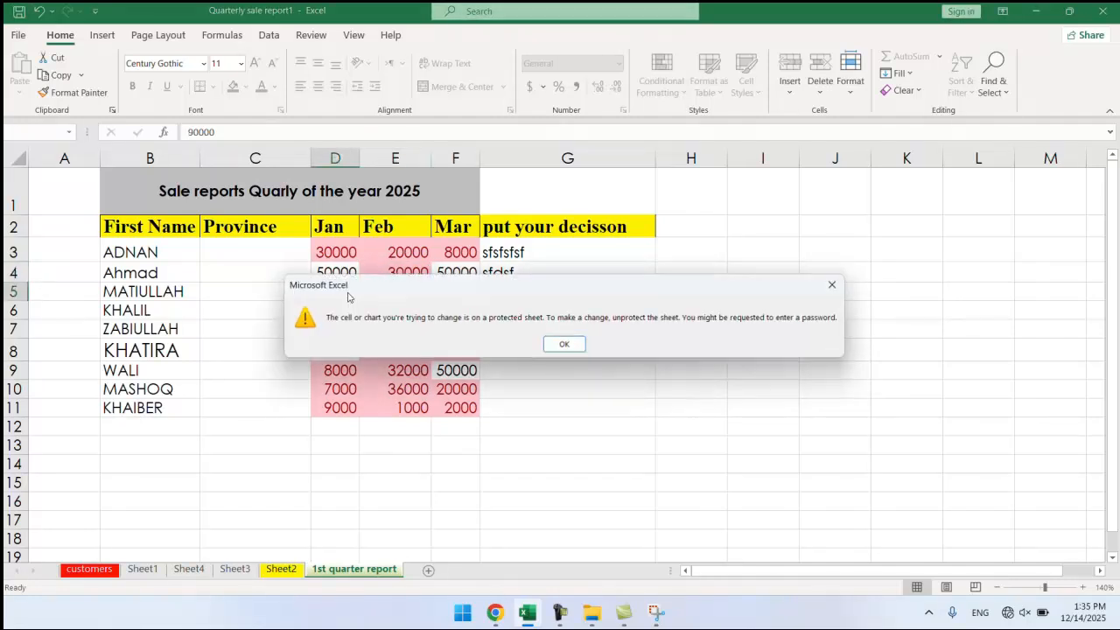
{"action": "left_click", "coordinate": [564, 345]}
Enter 'ssfsfsf' in cell G11 after checking locked cells E9 and E11.
{"action": "left_click", "coordinate": [427, 371]}
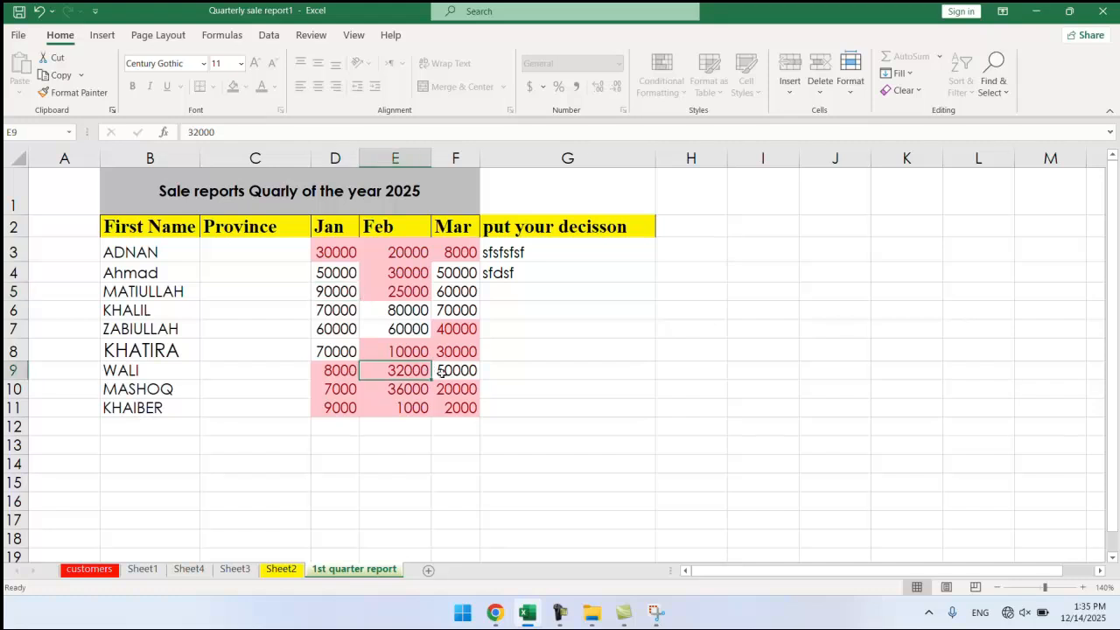
{"action": "left_click", "coordinate": [418, 405]}
{"action": "left_click", "coordinate": [525, 413]}
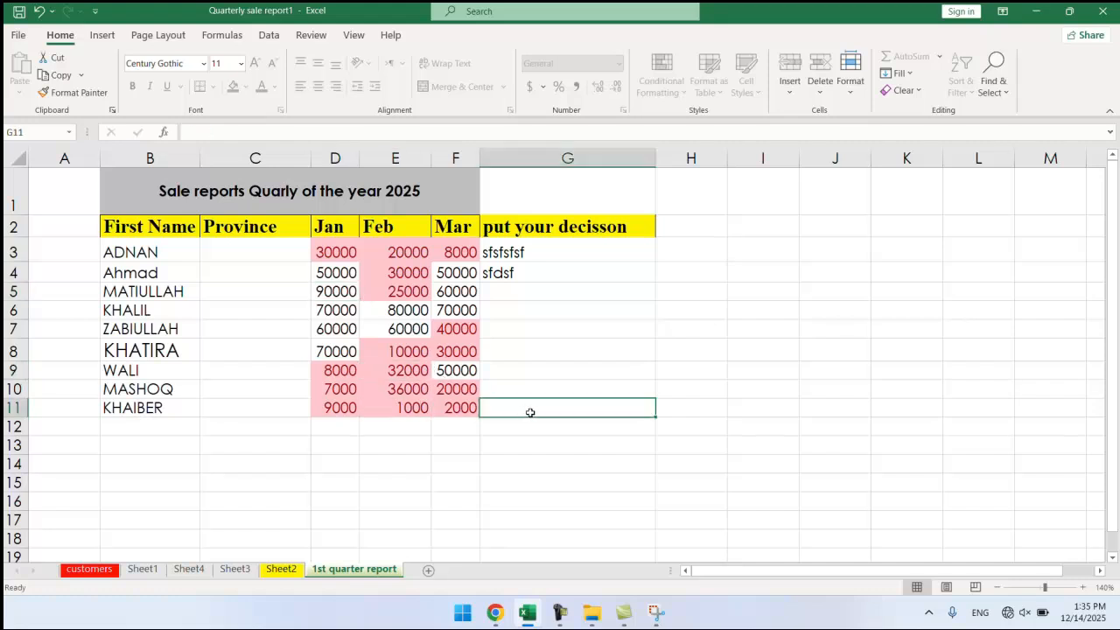
{"action": "type", "text": "s"}
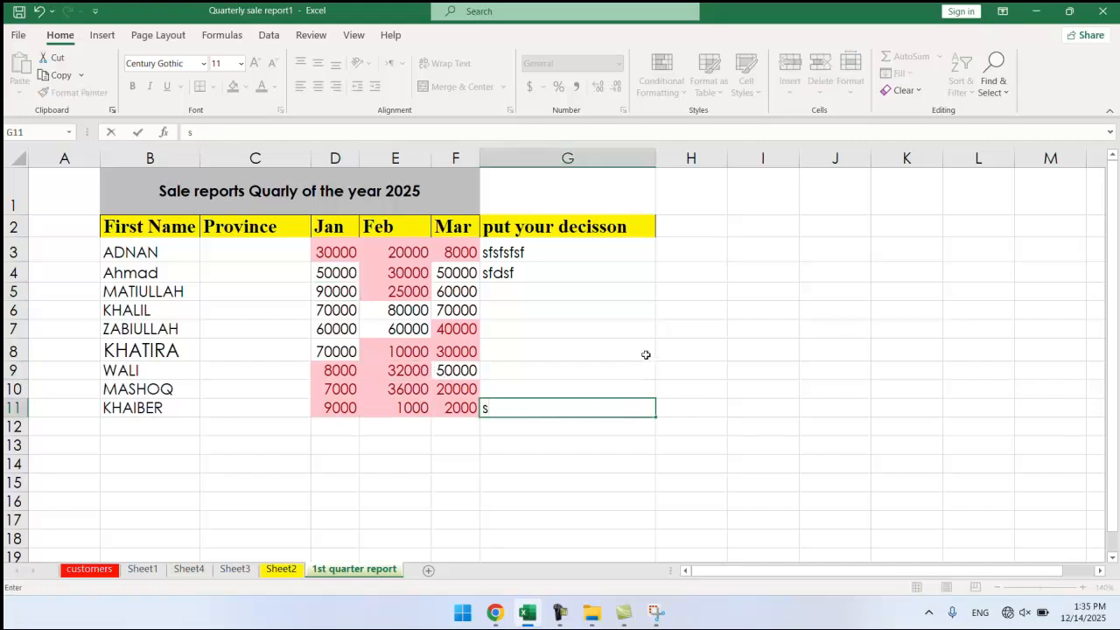
{"action": "type", "text": "sfsfsf"}
{"action": "left_click", "coordinate": [596, 351]}
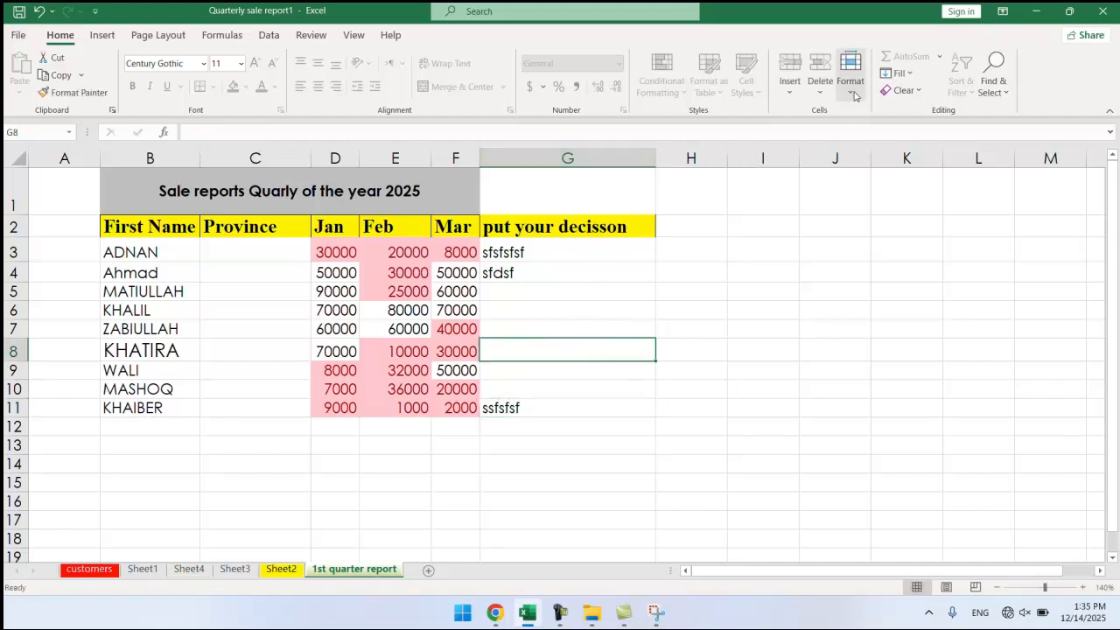
Unprotect the 1st quarter report sheet by entering its password.
{"action": "left_click", "coordinate": [850, 80]}
{"action": "left_click", "coordinate": [892, 392]}
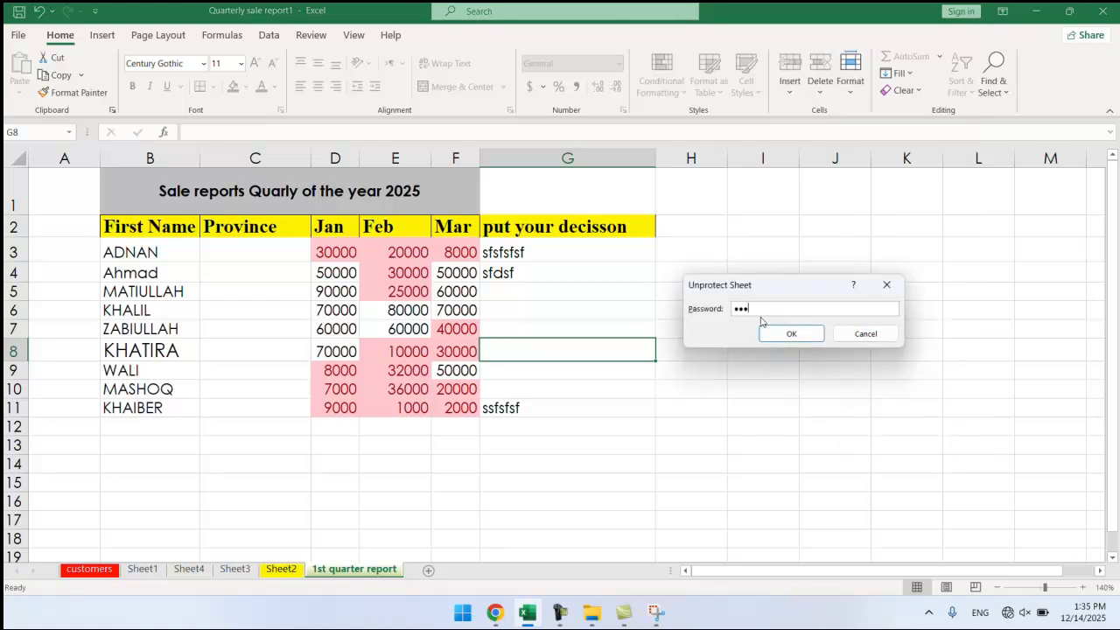
{"action": "left_click", "coordinate": [798, 336]}
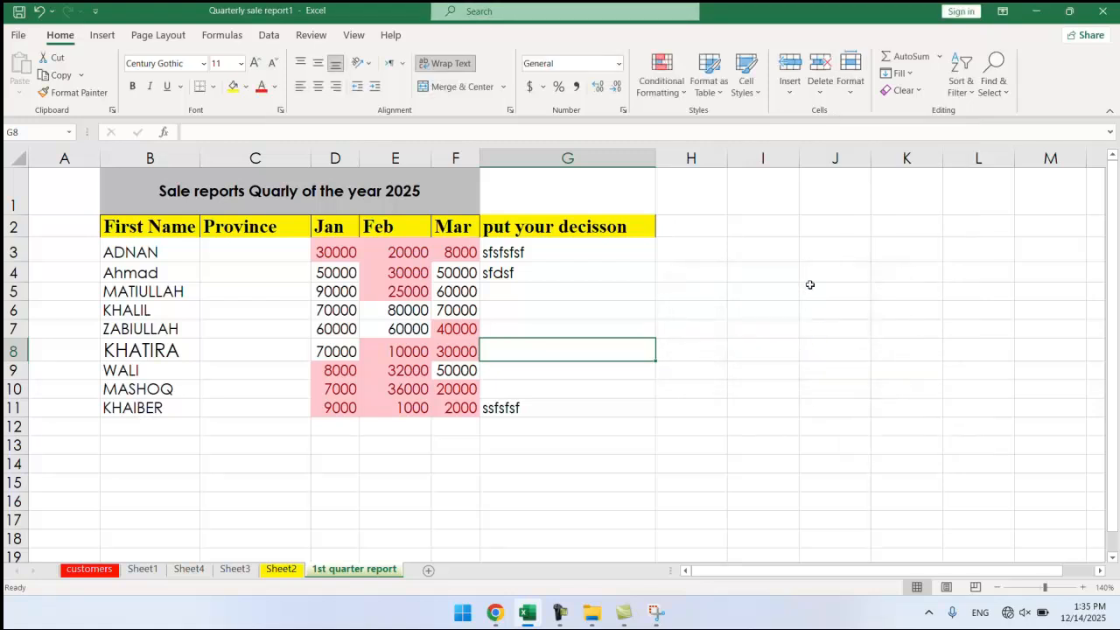
In Format Cells, review the Alignment, Font, Border, Fill and Protection tab settings.
{"action": "left_click", "coordinate": [850, 81]}
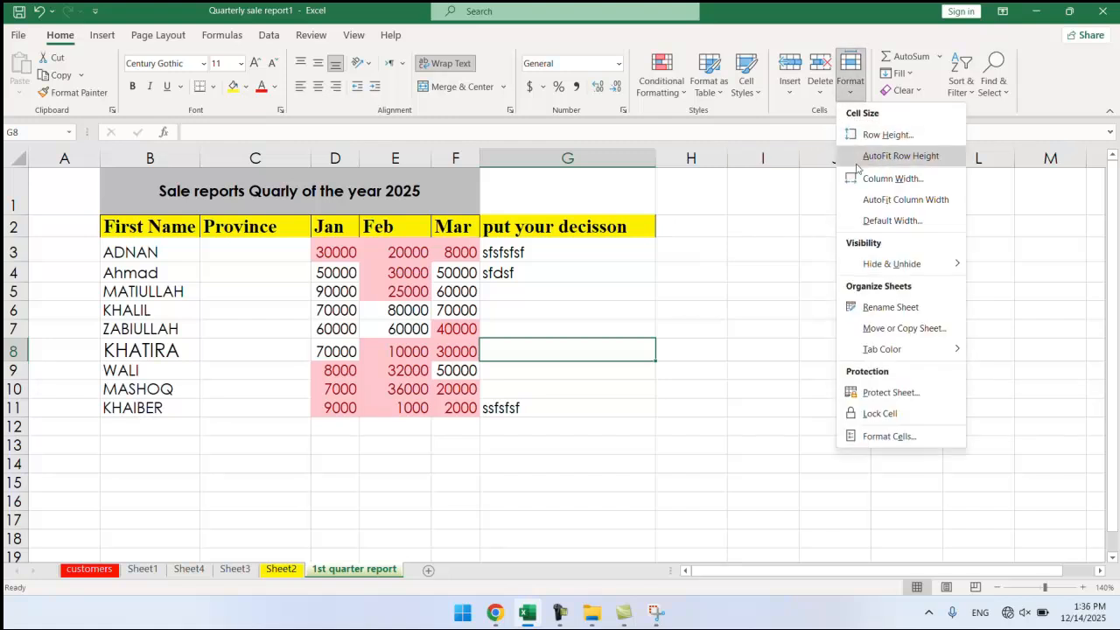
{"action": "left_click", "coordinate": [878, 435]}
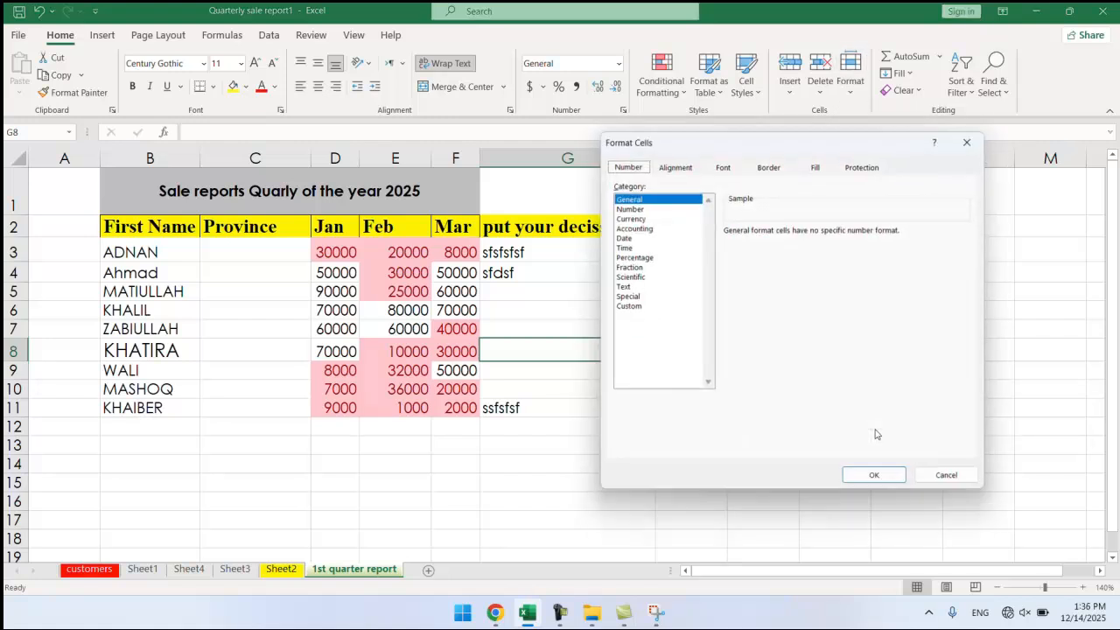
{"action": "left_click", "coordinate": [670, 165]}
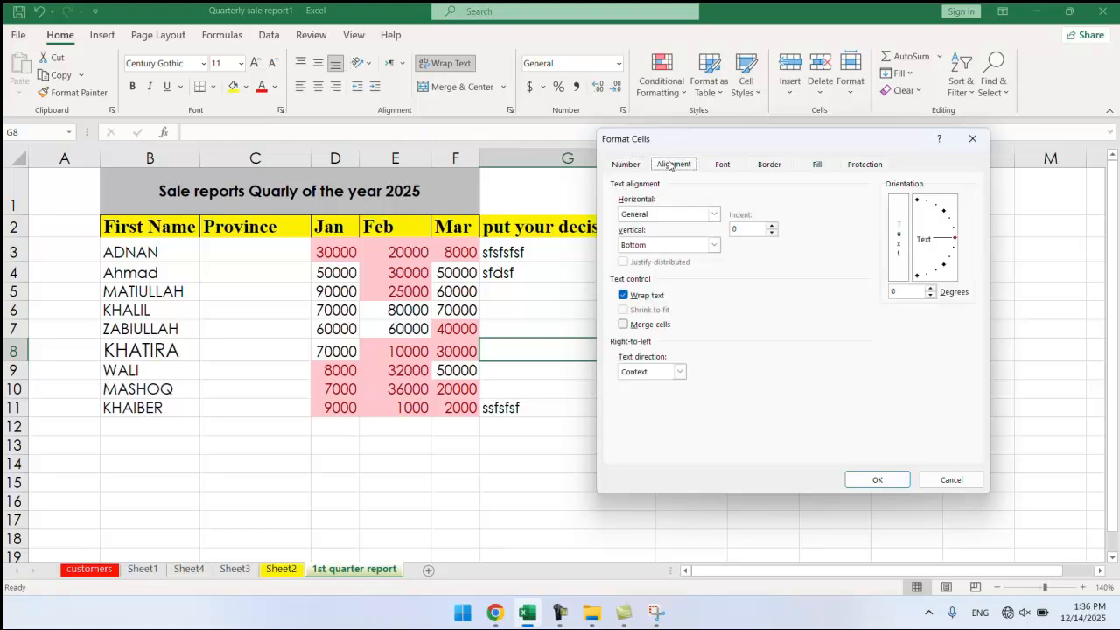
{"action": "left_click", "coordinate": [725, 167]}
{"action": "left_click", "coordinate": [767, 165]}
{"action": "left_click", "coordinate": [815, 167]}
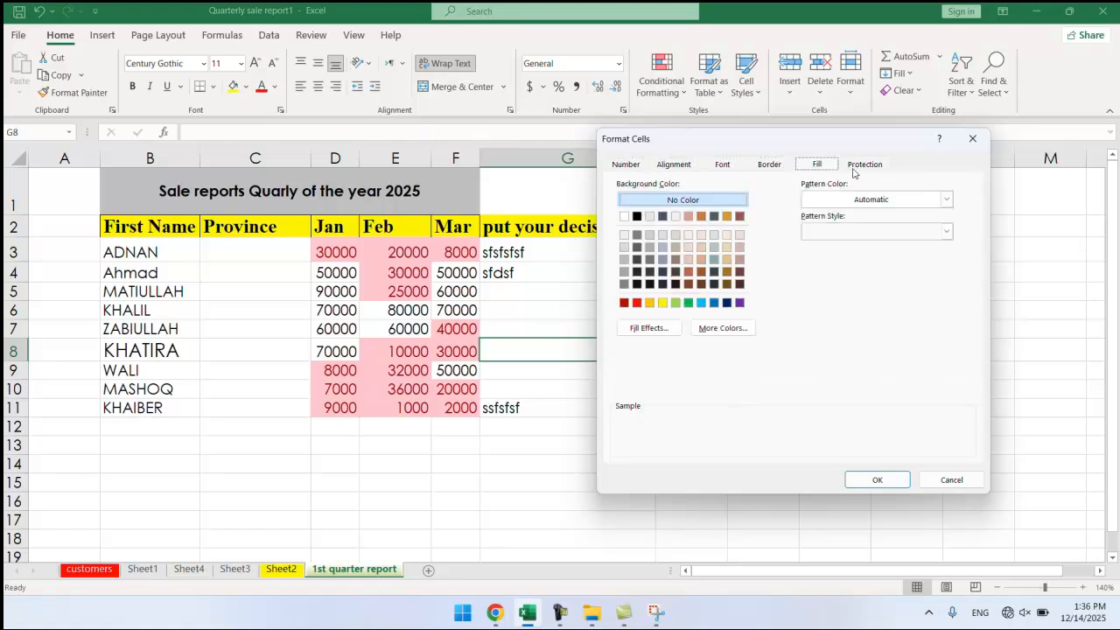
{"action": "left_click", "coordinate": [853, 172]}
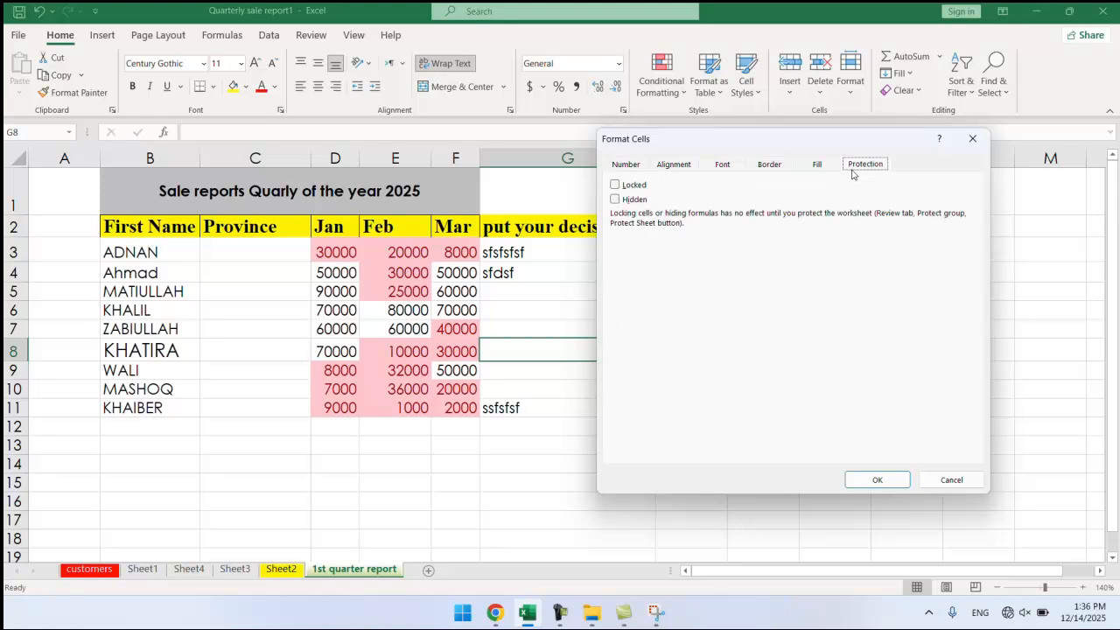
Preview Currency, Accounting and Scientific number formats, close without changes, then select G7.
{"action": "left_click", "coordinate": [671, 168]}
{"action": "left_click", "coordinate": [626, 168]}
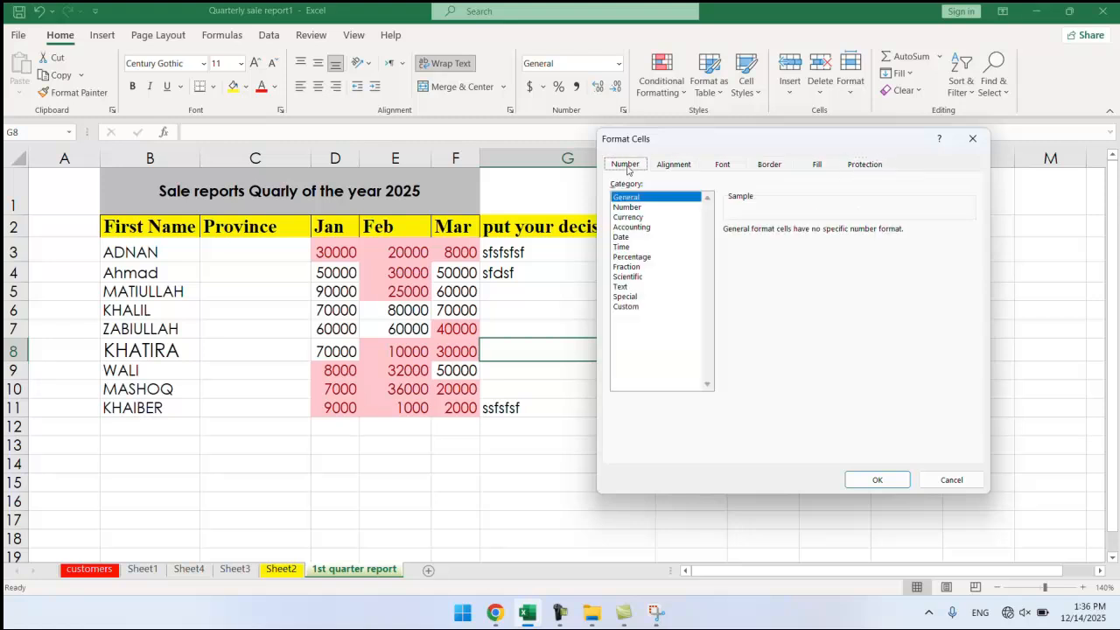
{"action": "left_click", "coordinate": [629, 218]}
{"action": "left_click", "coordinate": [631, 227]}
{"action": "left_click", "coordinate": [628, 276]}
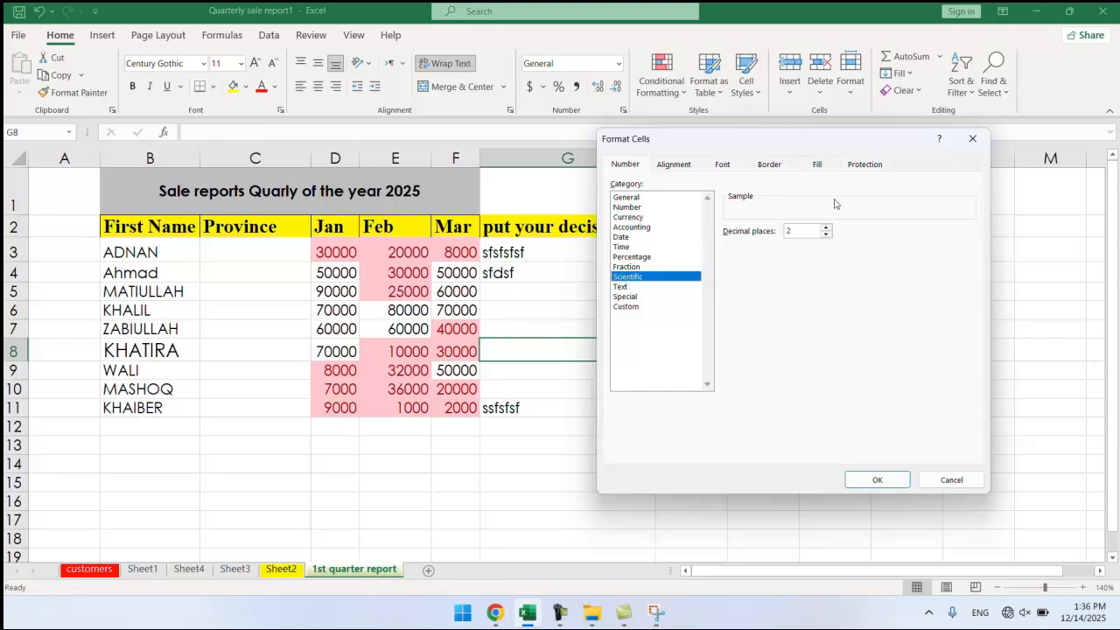
{"action": "left_click", "coordinate": [969, 140]}
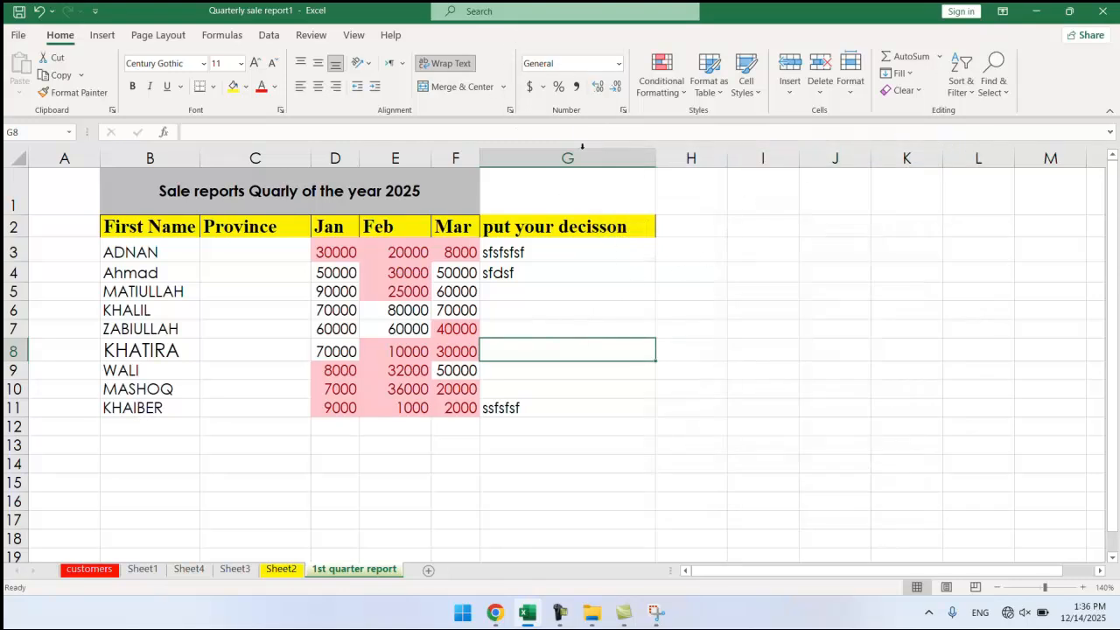
{"action": "left_click", "coordinate": [495, 324]}
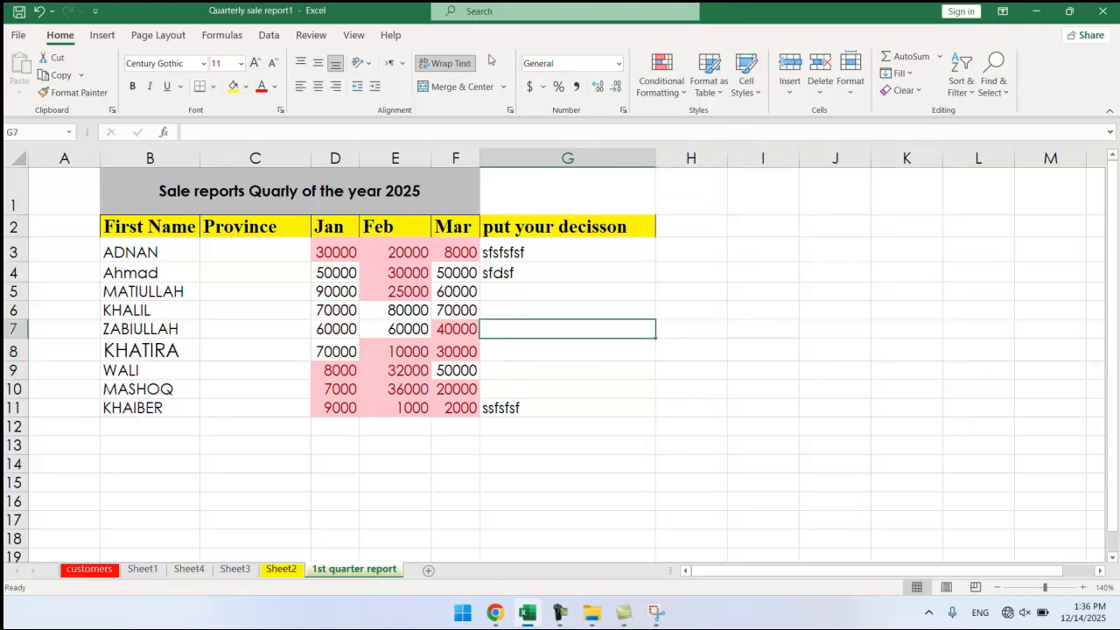